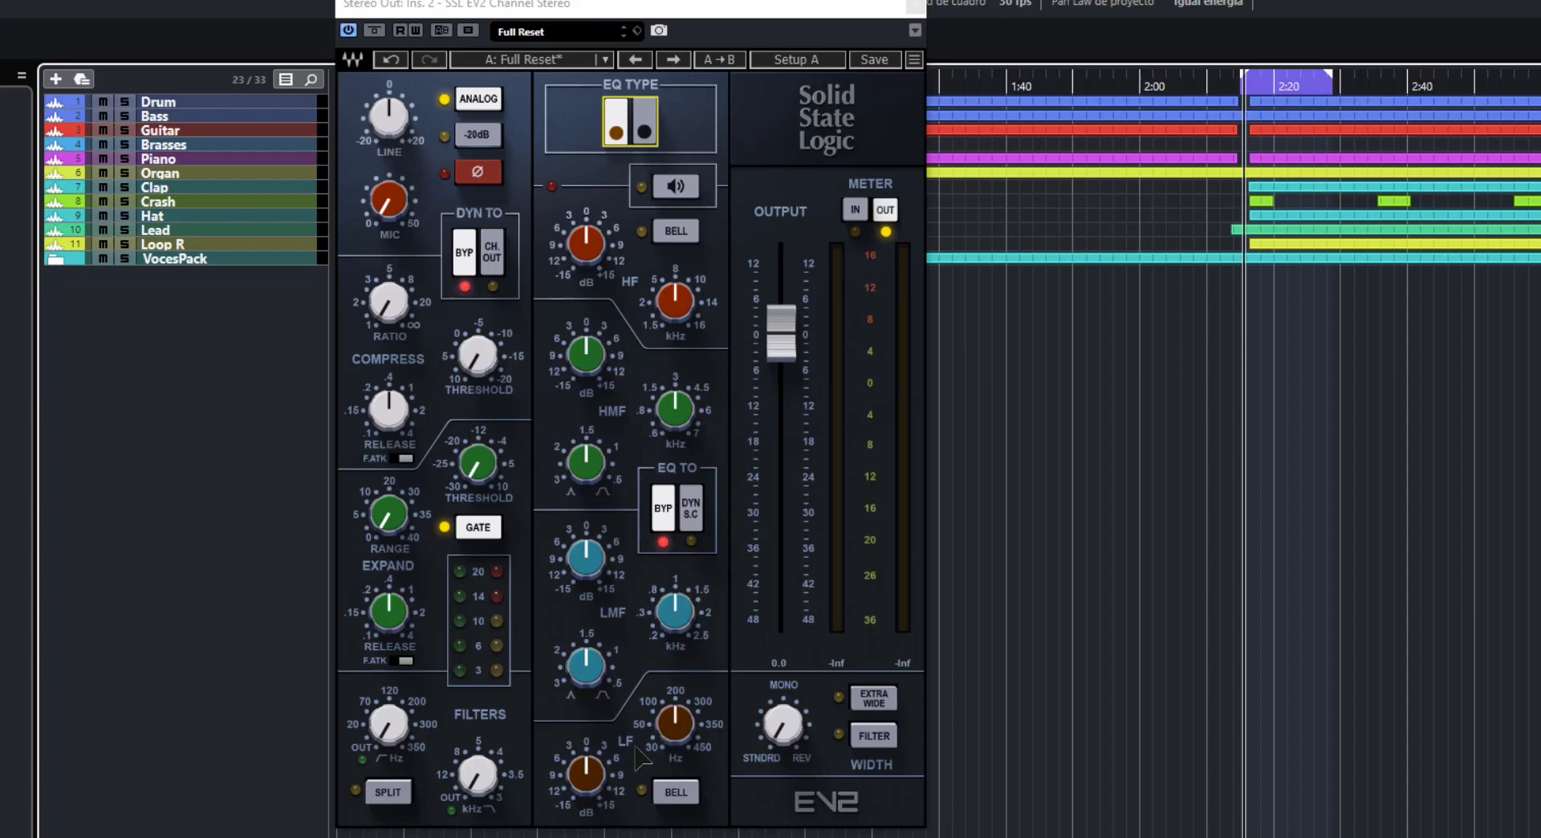
Switch the EQ type to black for comparison and return it to brown.
left_click(651, 136)
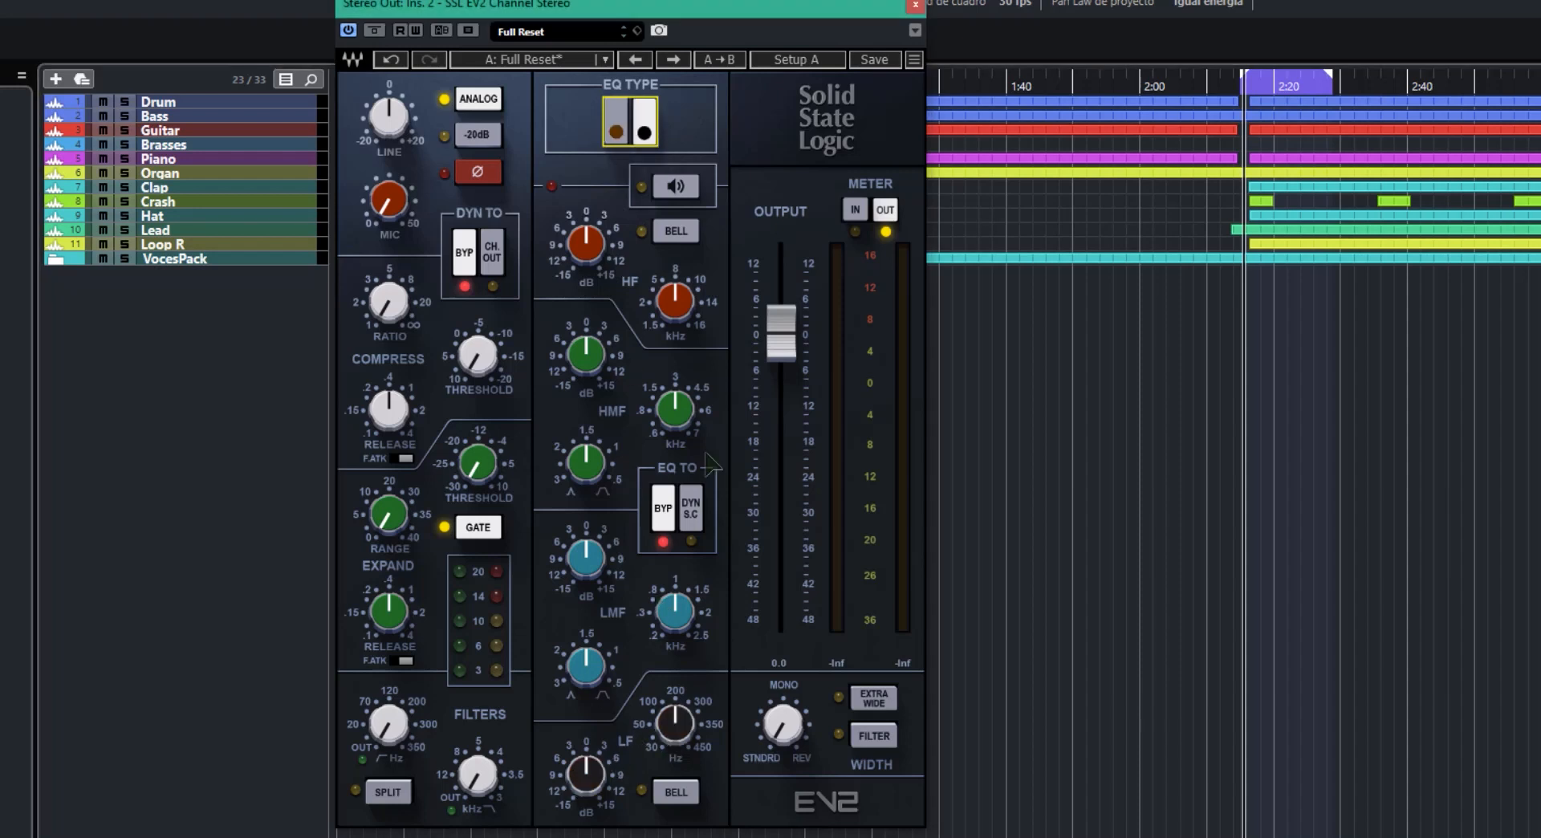
left_click(621, 136)
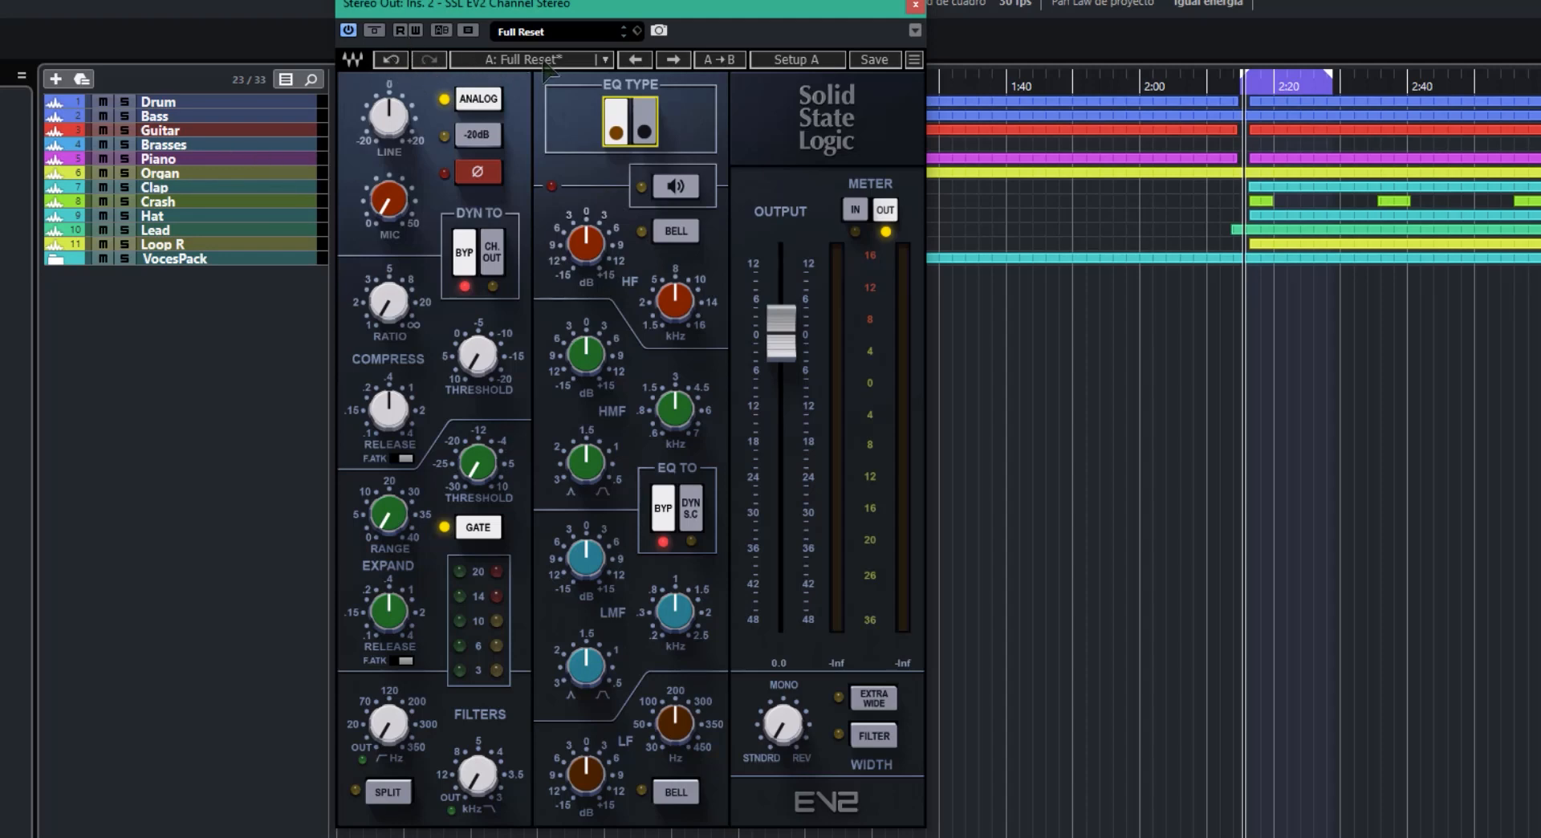
Look through the factory and user presets and the folder where the channel strip's user presets are saved.
left_click(604, 61)
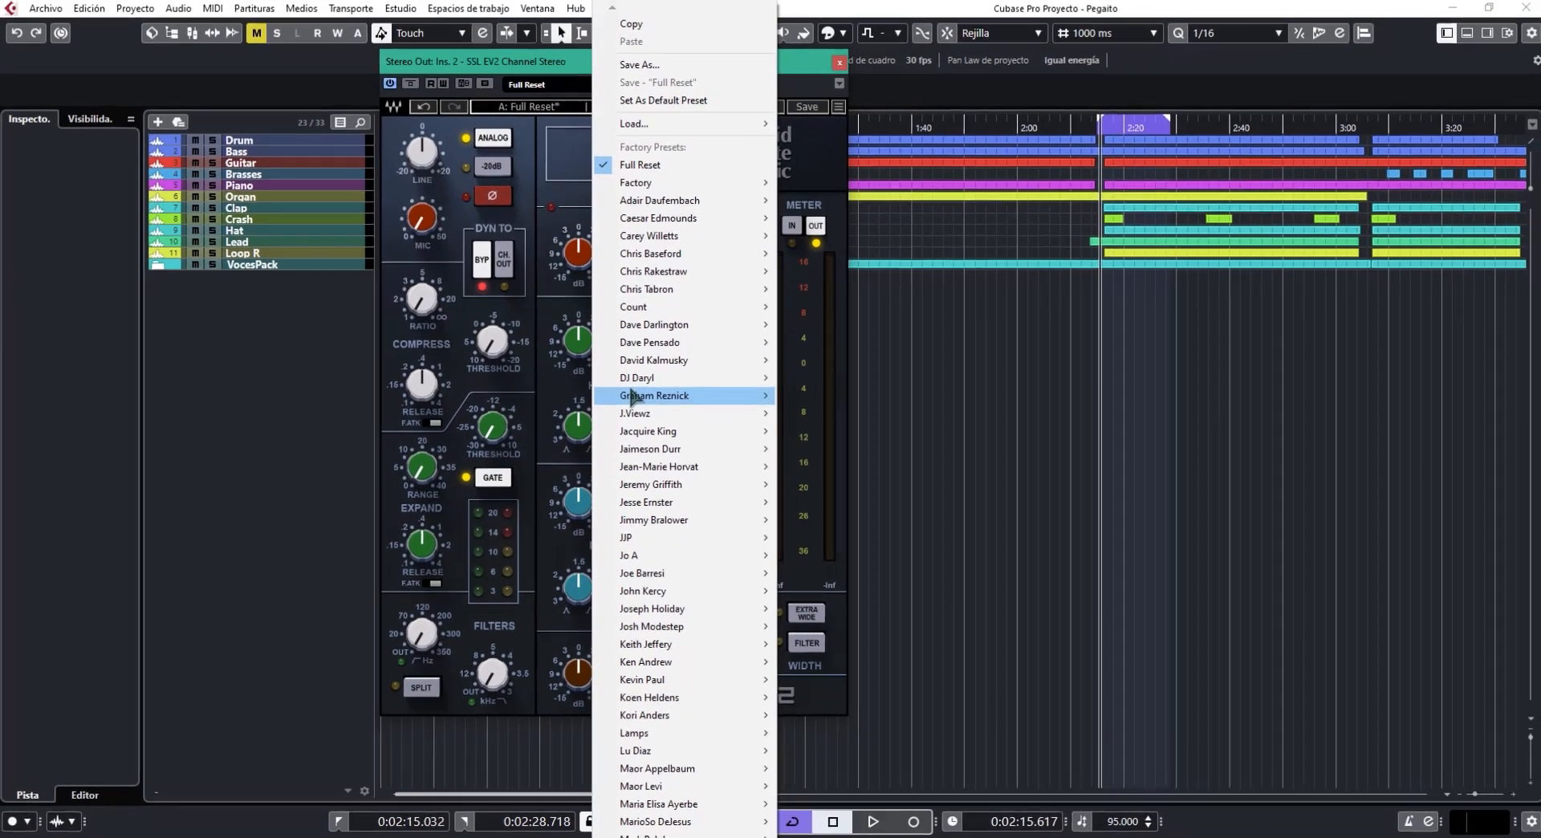
mouse_move(691, 454)
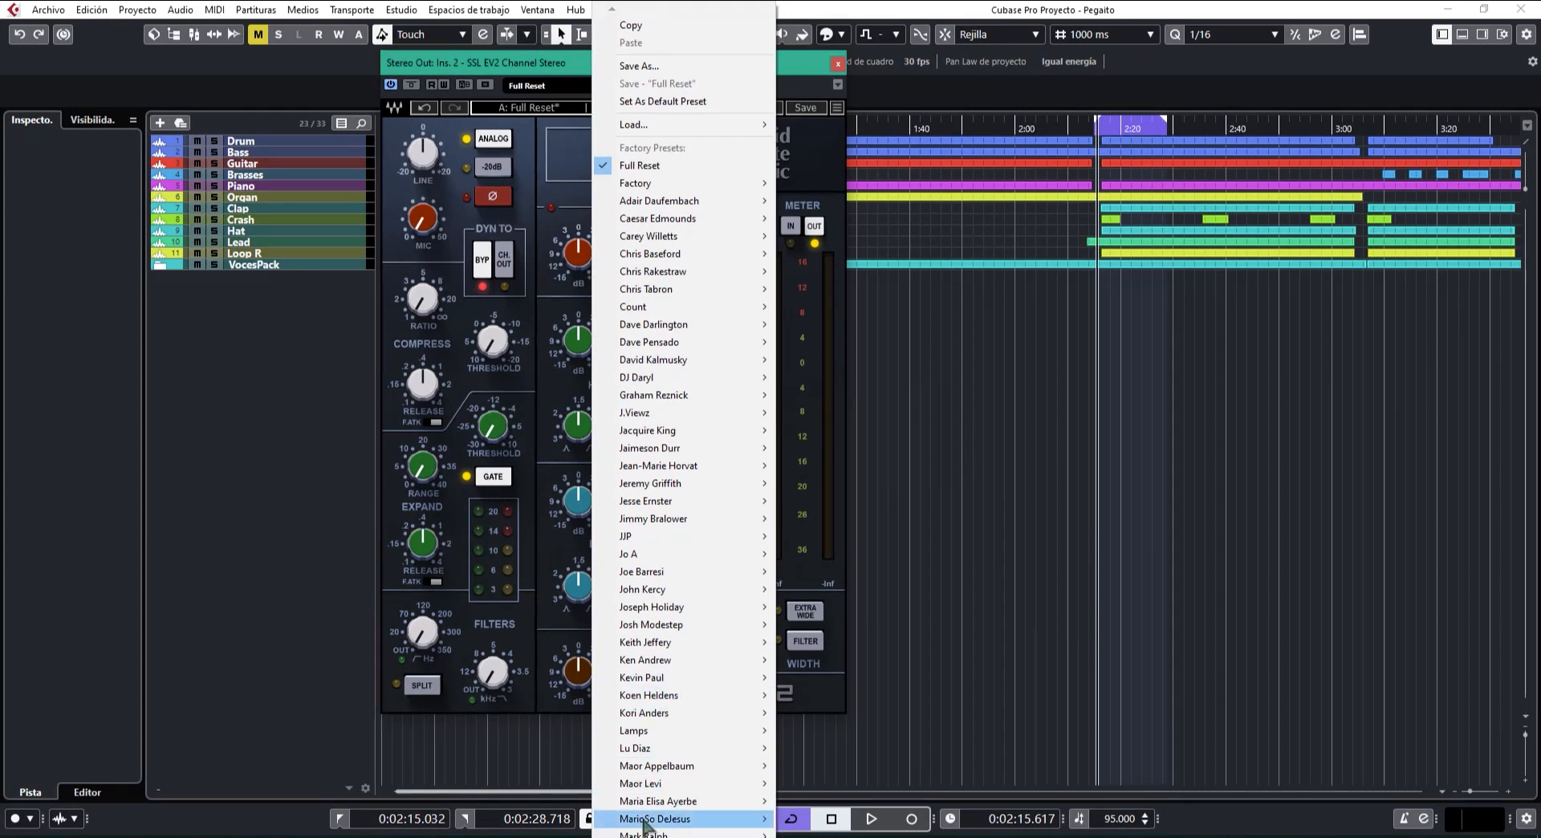
mouse_move(682, 834)
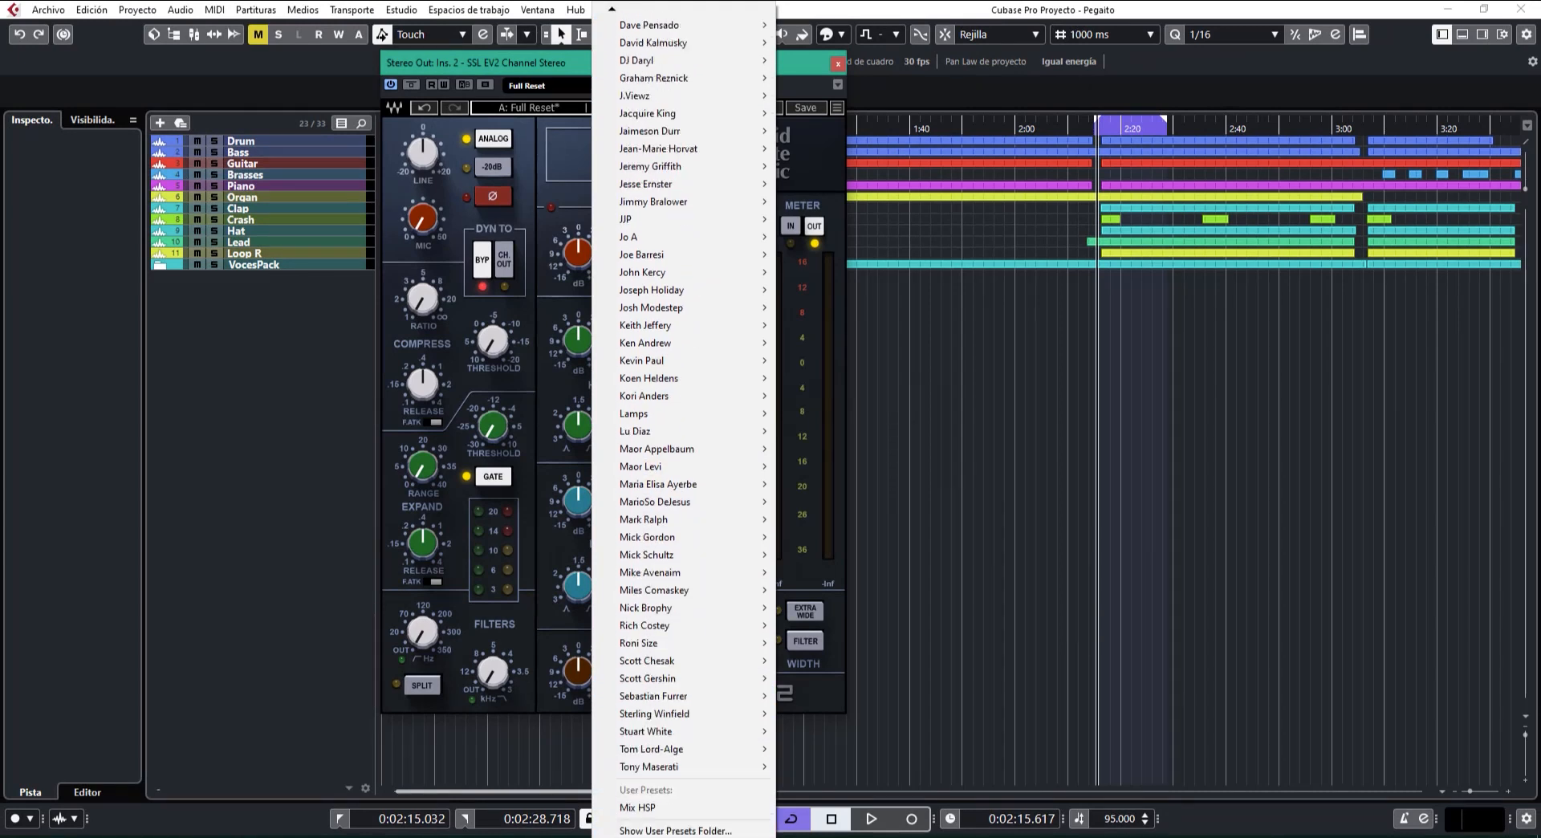
left_click(704, 807)
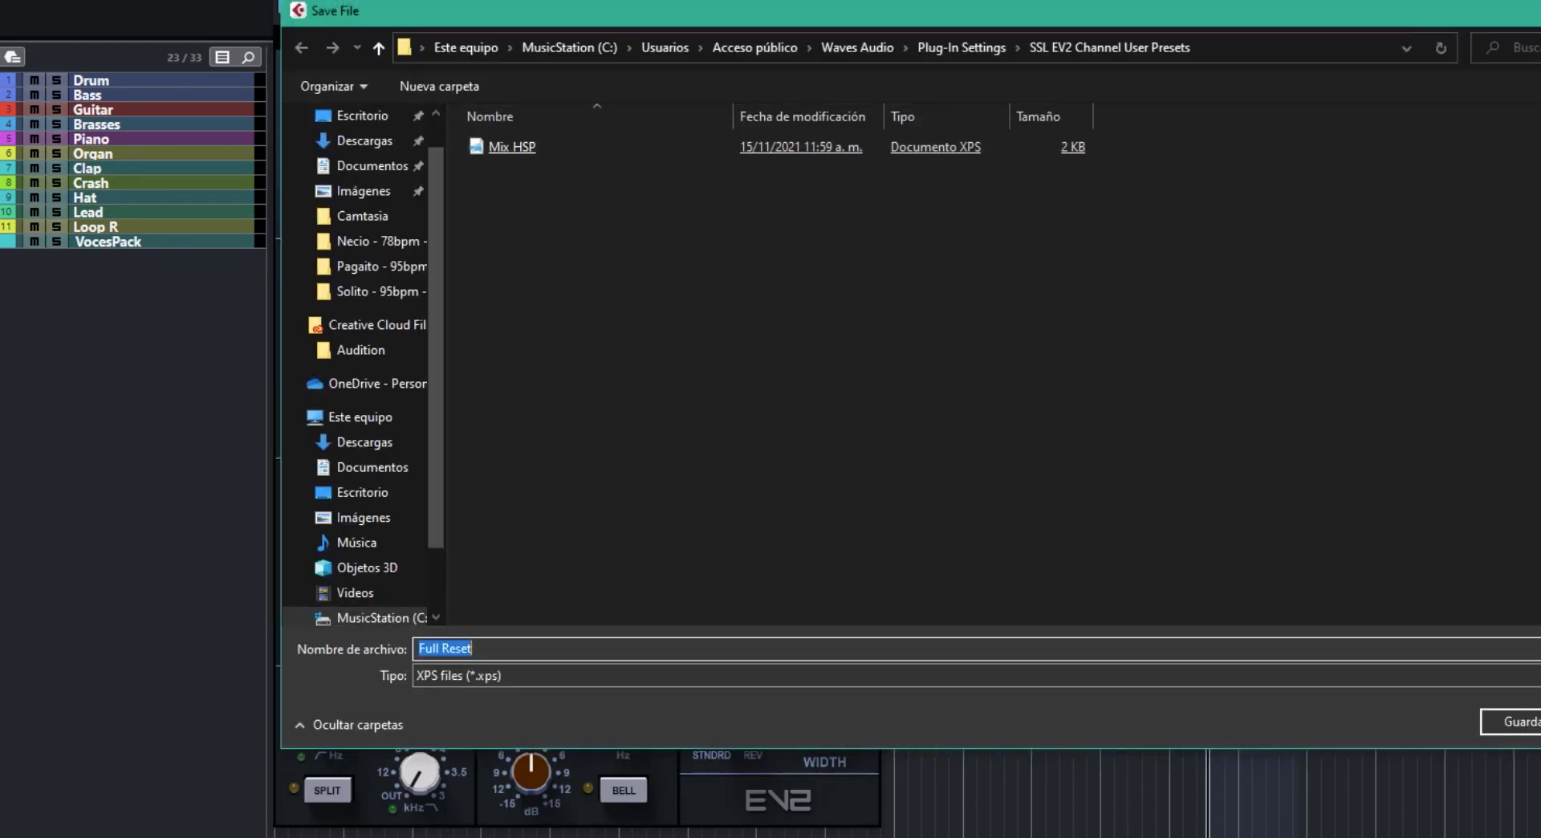
key("Escape")
Check the plug-in's GUI size options and keep the size at 125%.
left_click(868, 37)
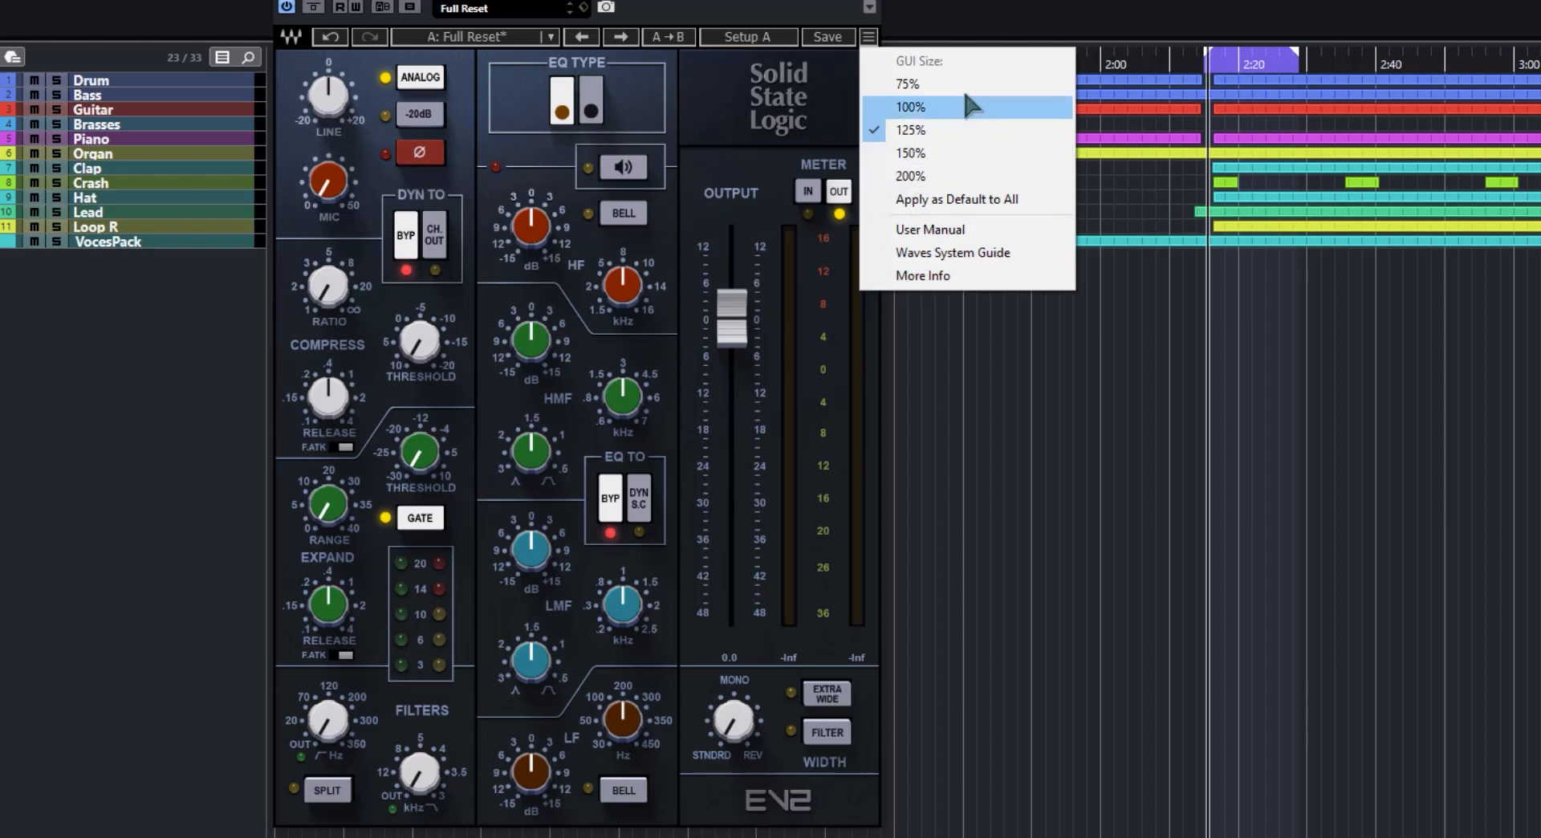
left_click(911, 129)
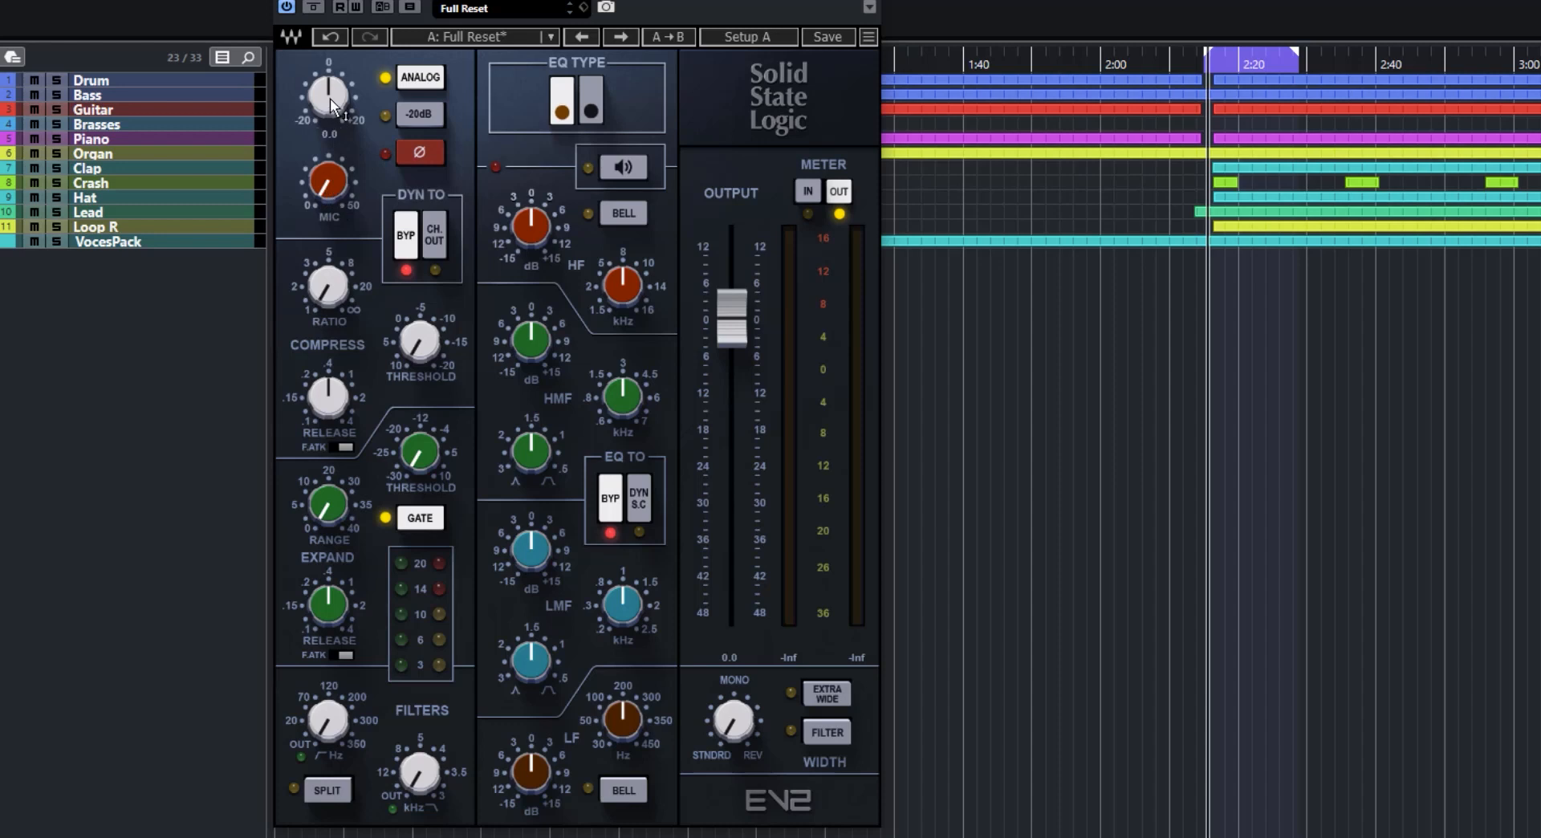
Try out the line gain, leaving it close to 0, and raise the mic gain slightly above its minimum.
left_click_drag(330, 98, 330, 79)
left_click_drag(330, 77, 330, 93)
mouse_move(330, 185)
left_mouse_down()
mouse_move(330, 80)
mouse_move(330, 171)
left_mouse_up()
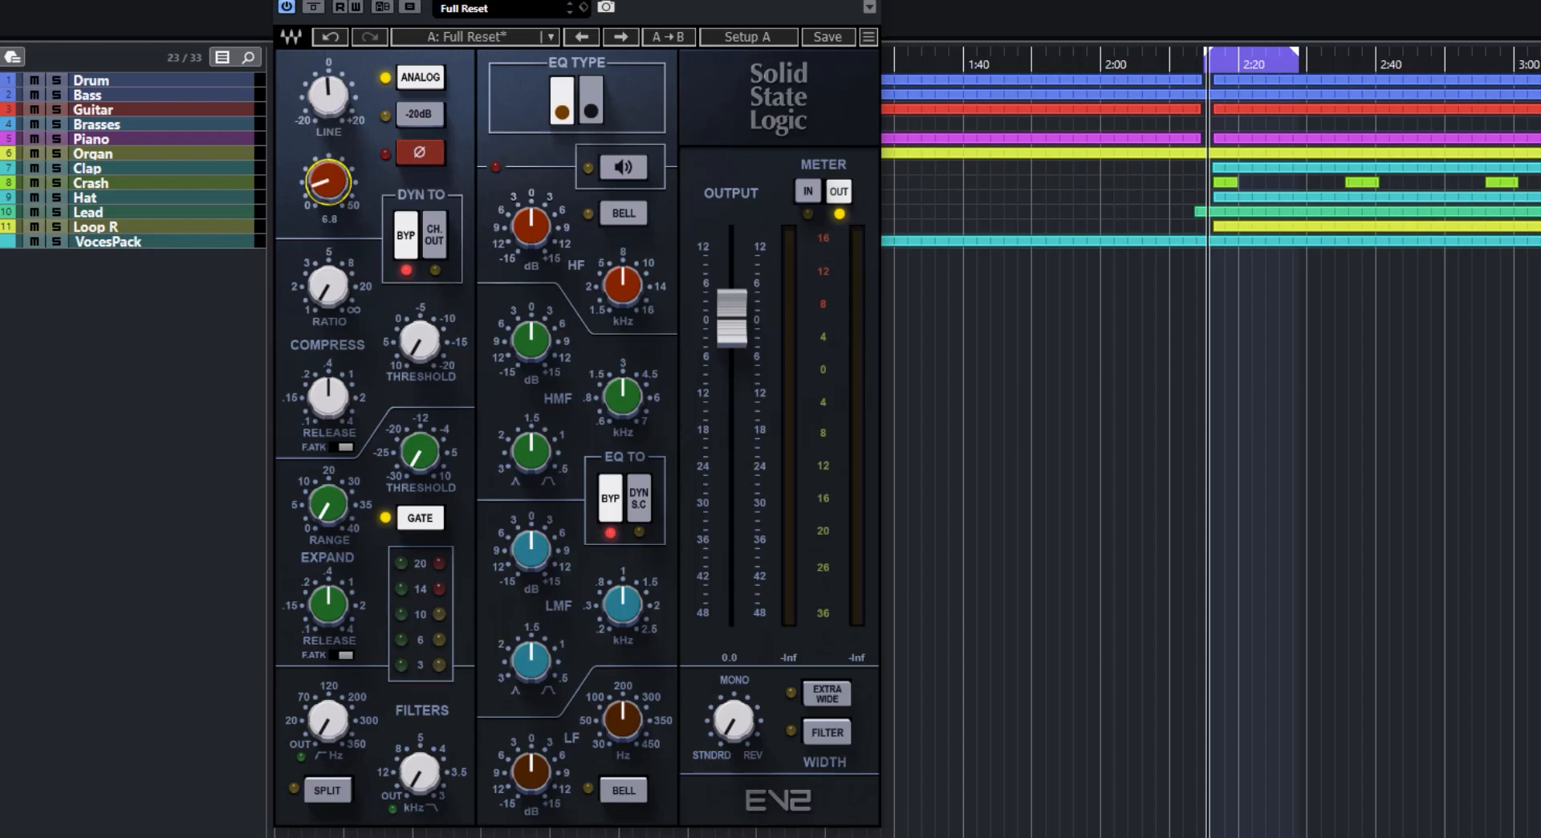
left_click_drag(330, 171, 330, 173)
Try the Analog, -20dB pad and phase invert switches, leaving Analog on and the other two off.
left_click(423, 77)
left_click(423, 77)
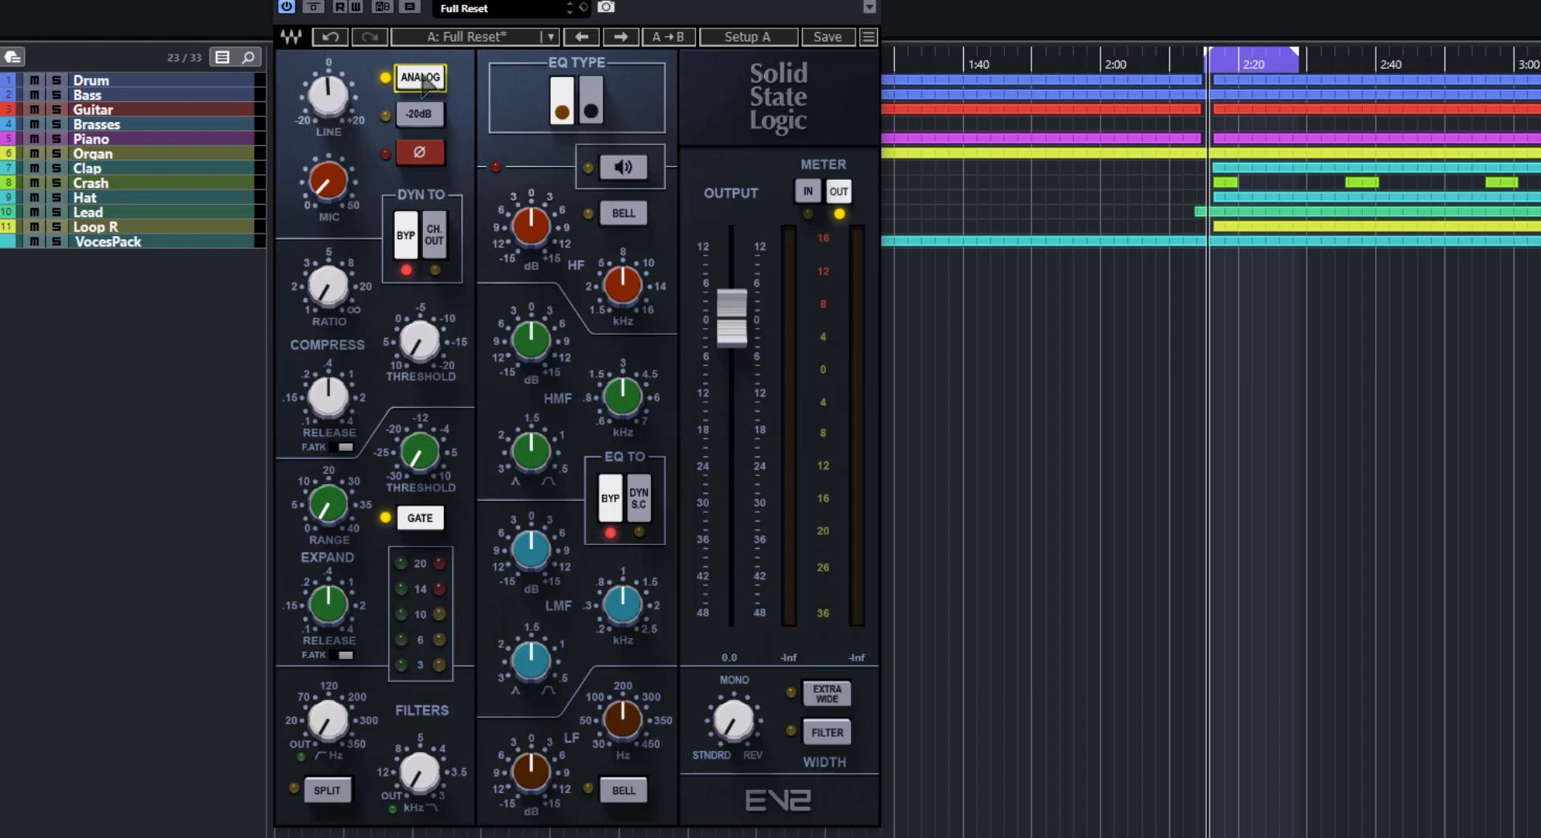
left_click(422, 117)
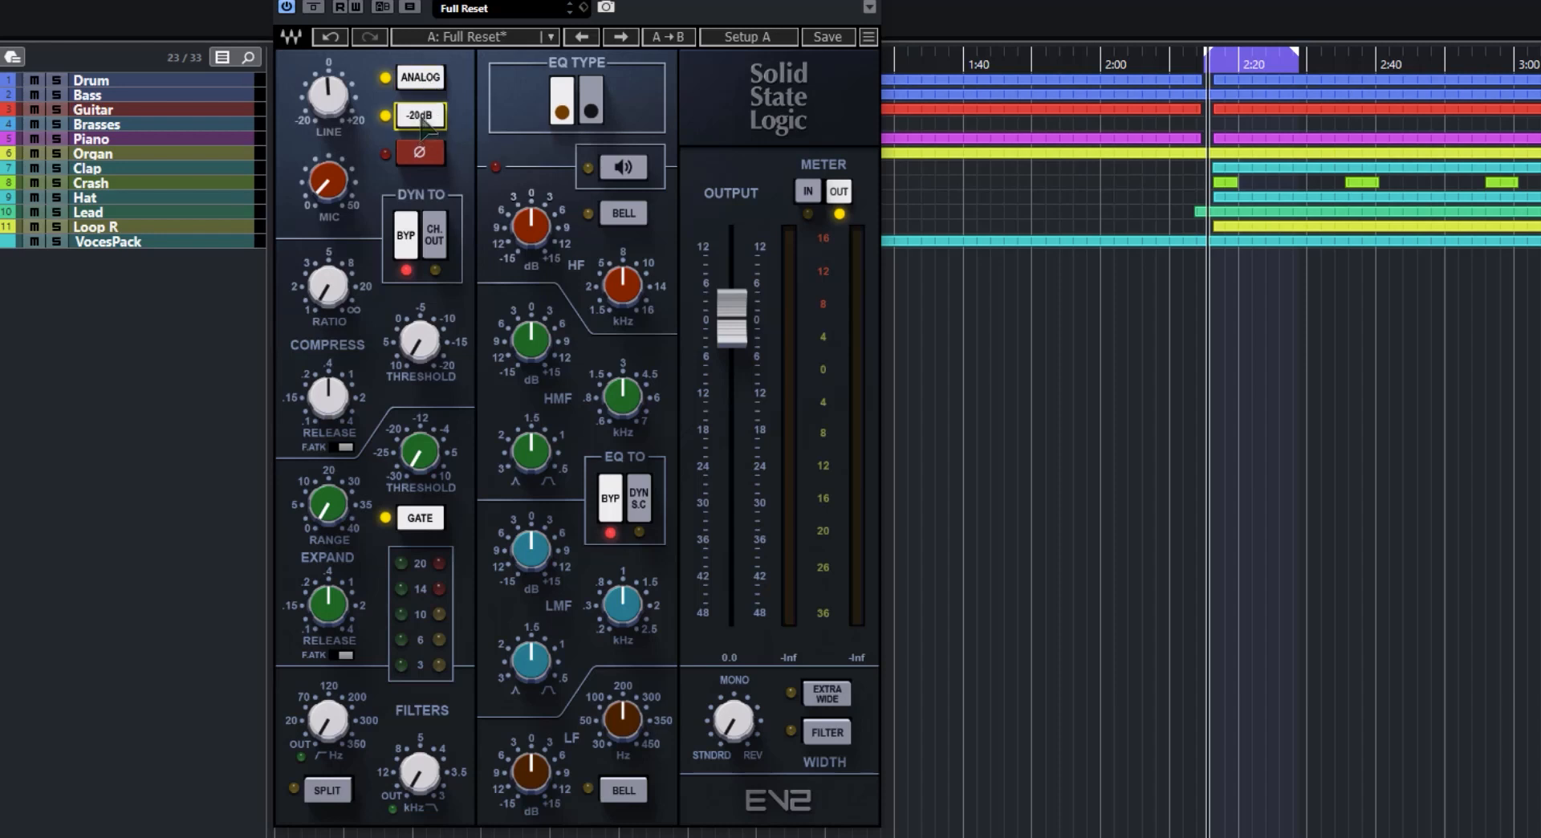
left_click(422, 116)
left_click(419, 154)
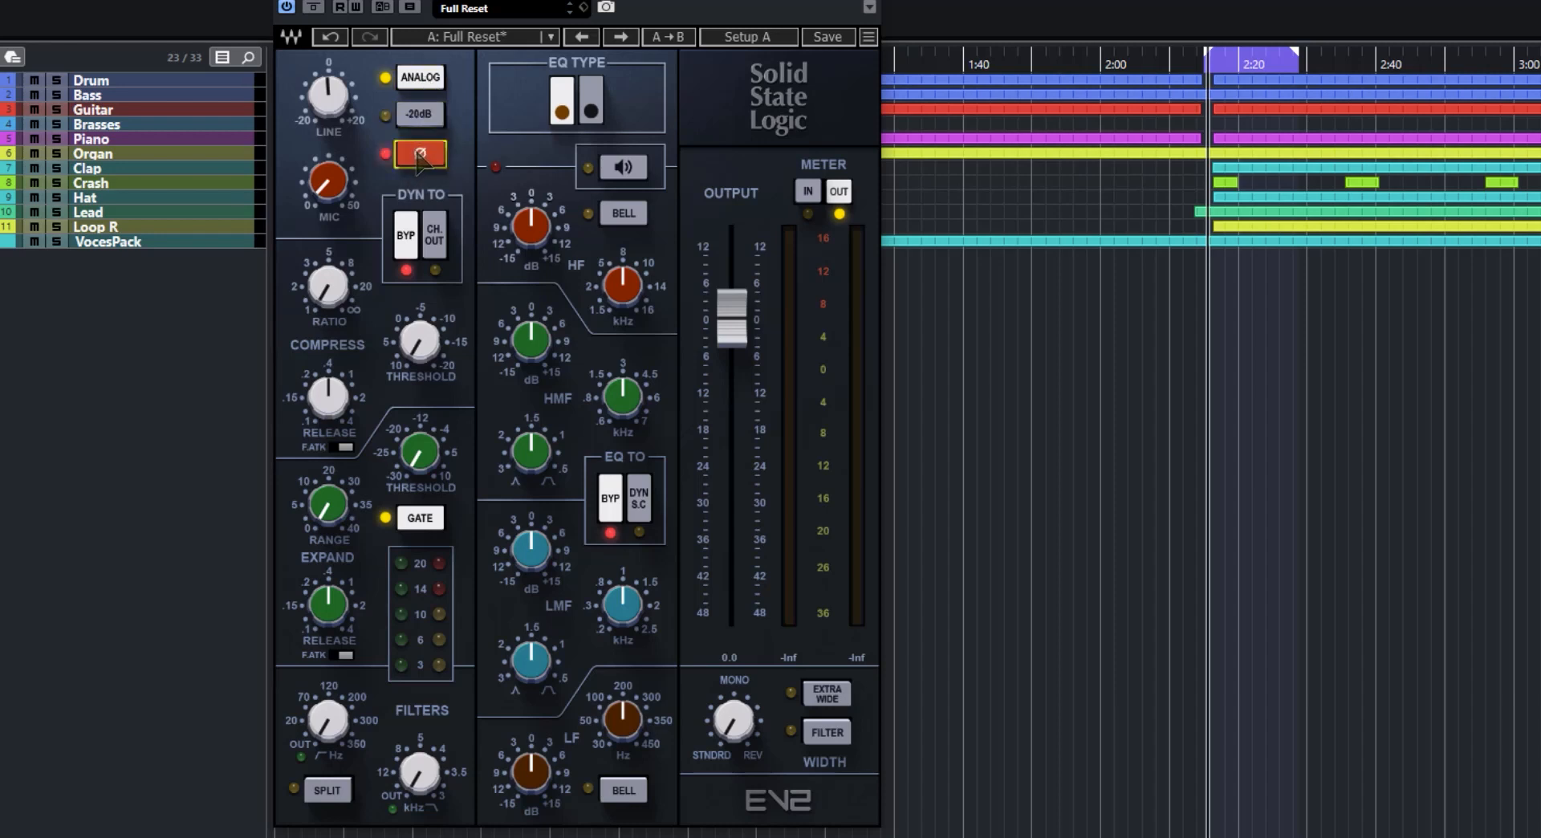
left_click(419, 154)
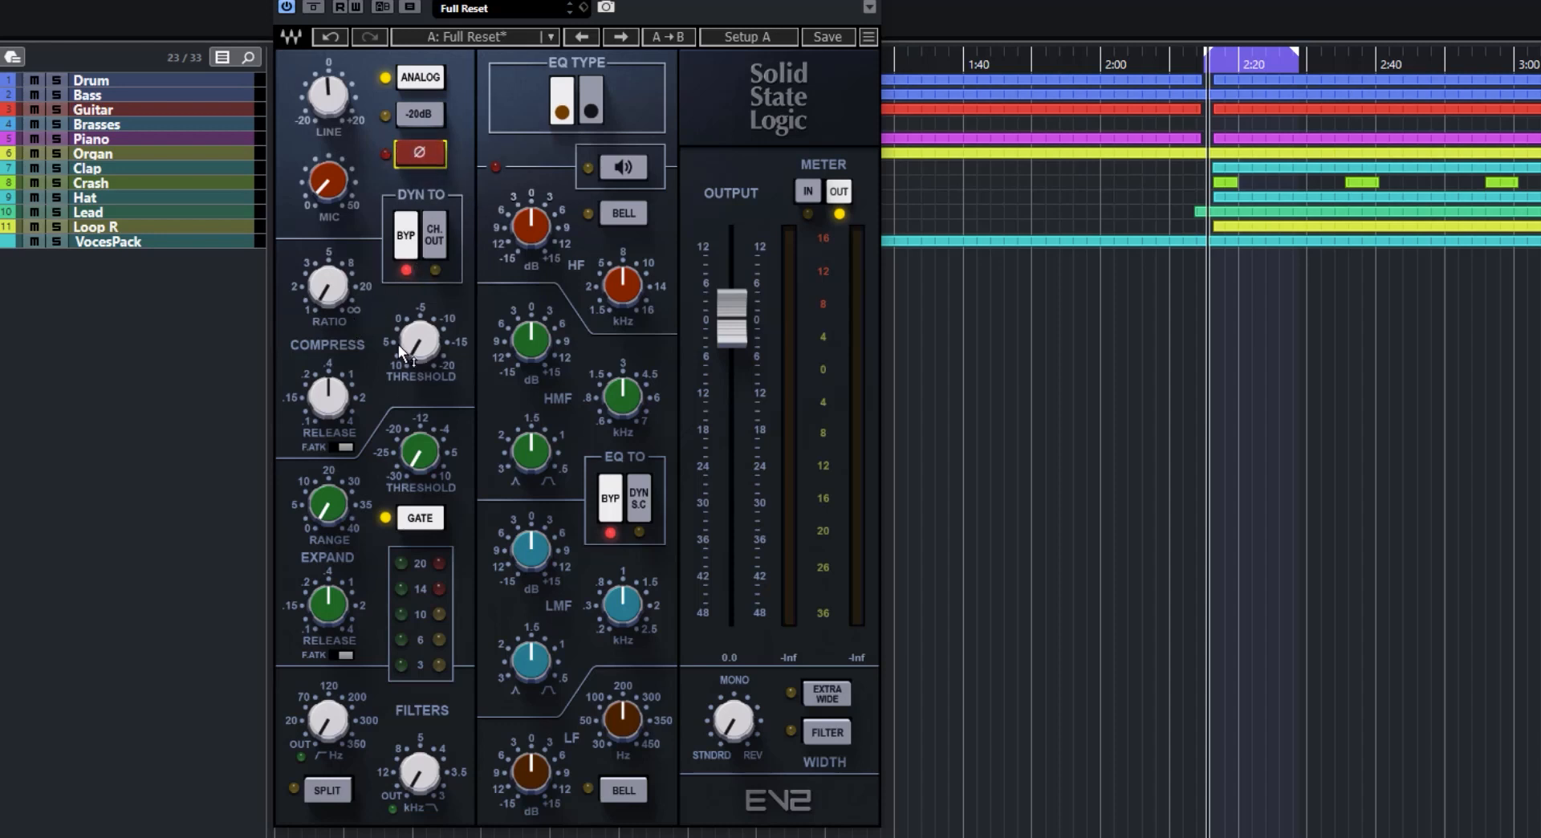
Set the compressor ratio to 1.1 and its threshold to 5.4, and try its fast attack switch.
mouse_move(398, 344)
left_click(320, 286)
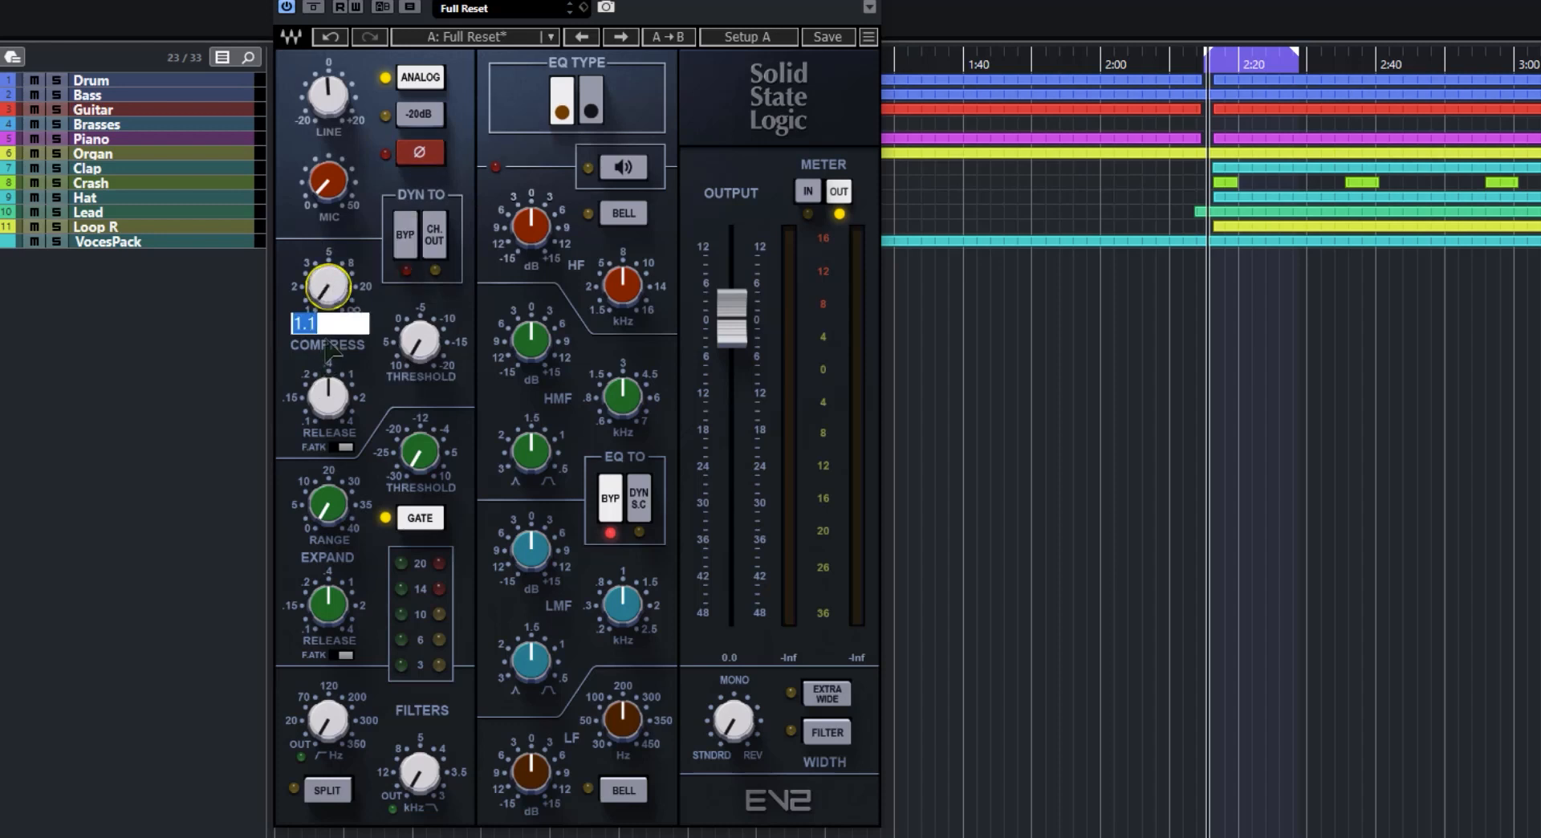
left_click_drag(429, 366, 434, 352)
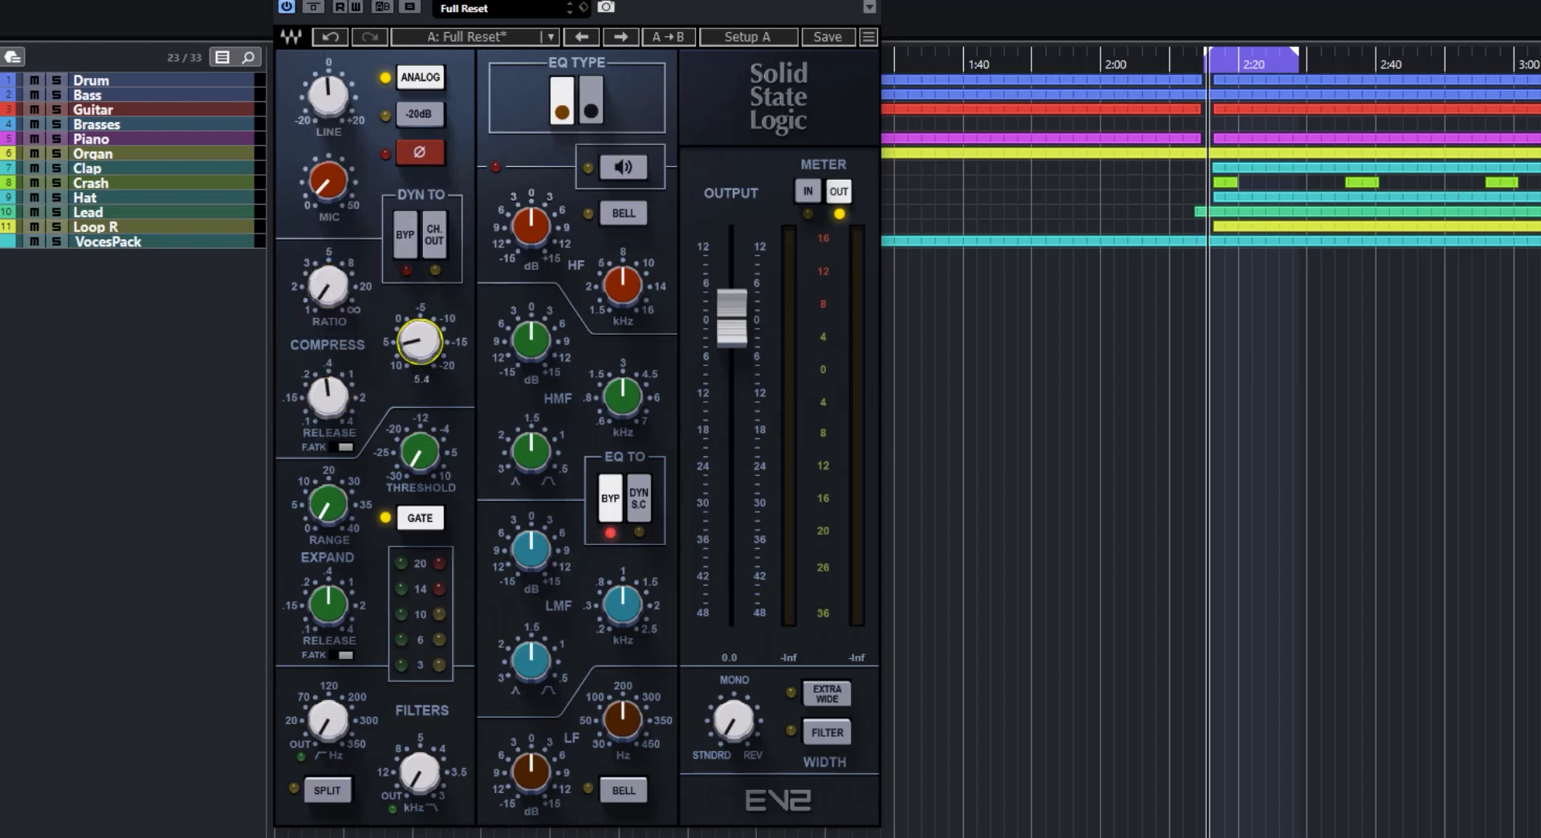
left_click(343, 447)
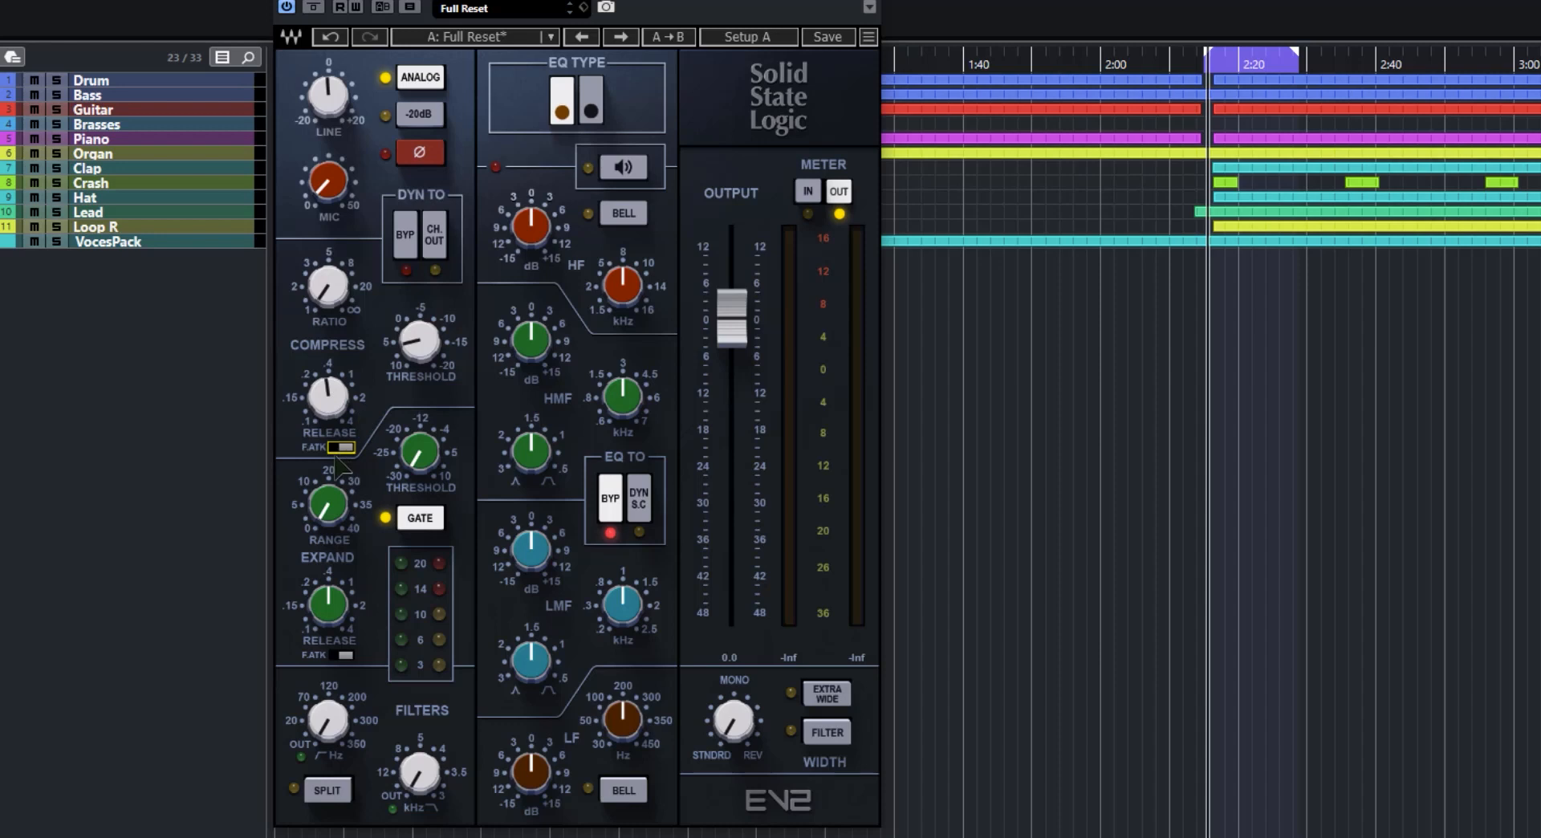
left_click(340, 450)
Try the dynamics routing in bypass and channel-out modes, leaving both switched off.
left_click(405, 235)
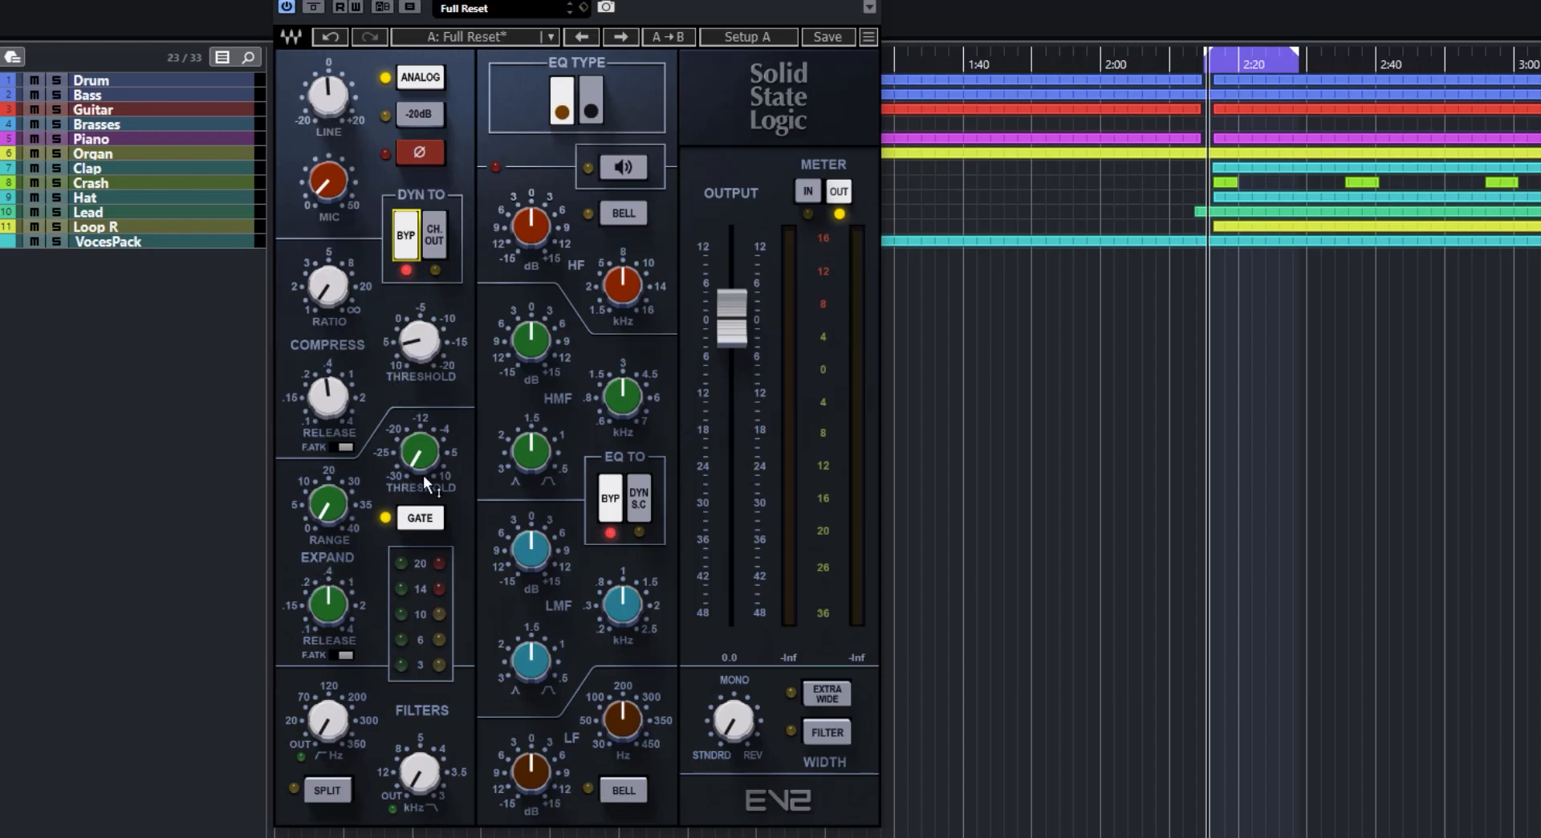
left_click(410, 264)
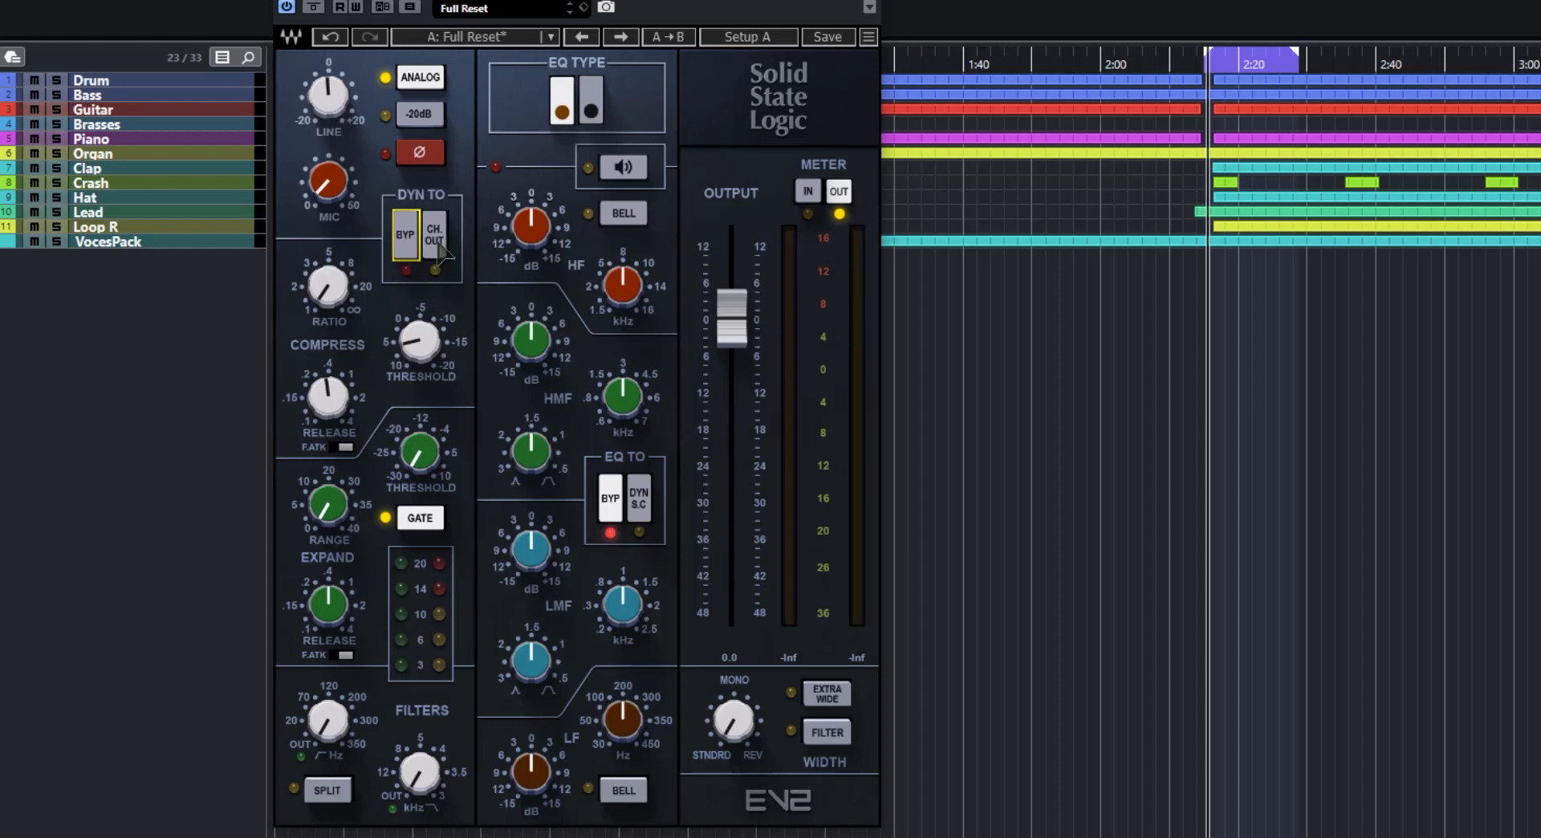
left_click(437, 241)
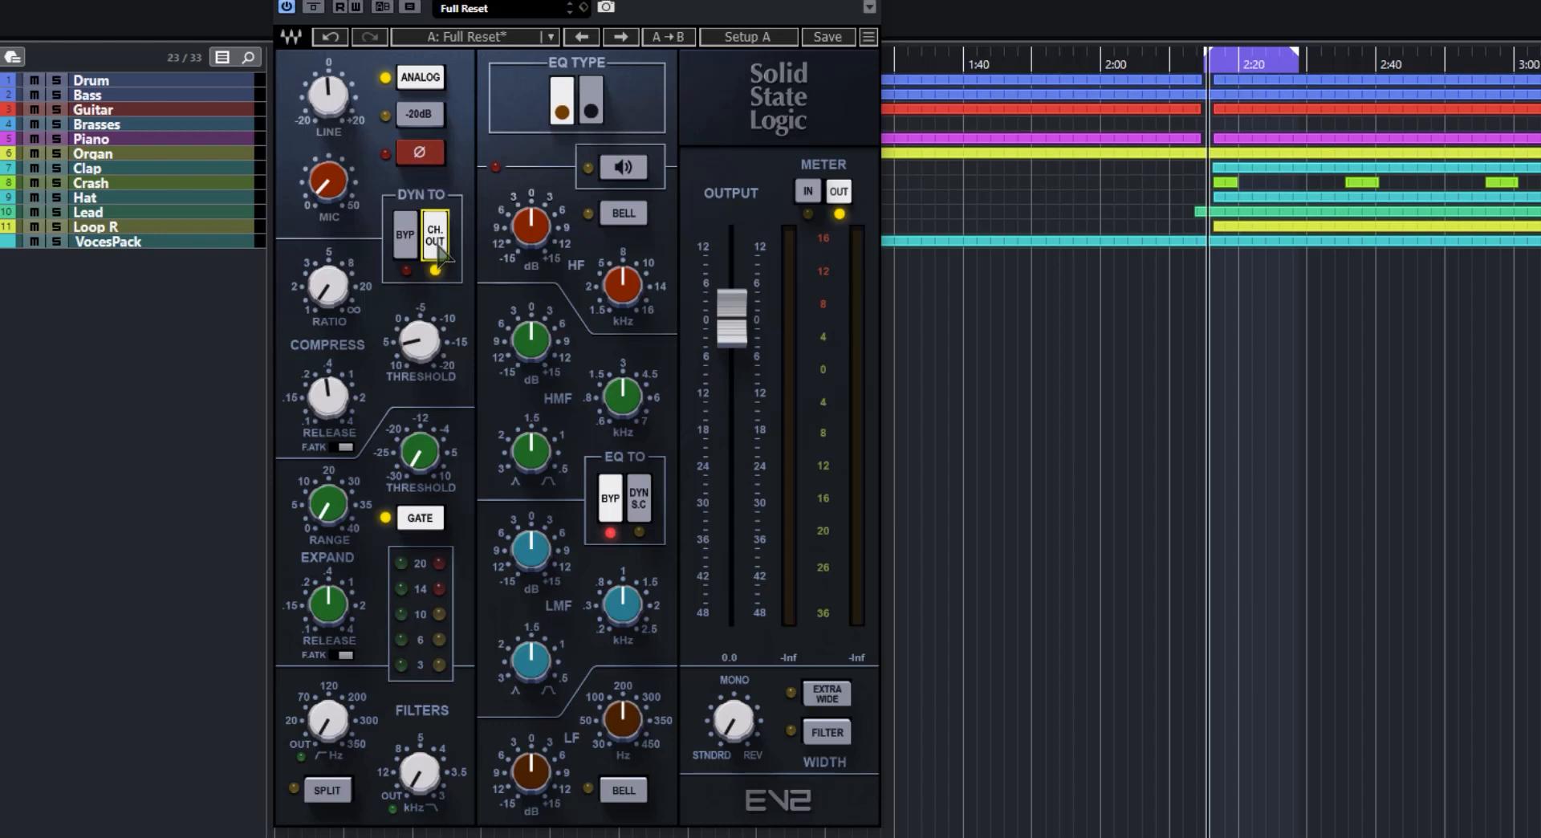
left_click(441, 250)
left_click(438, 249)
left_click(438, 241)
Raise the expander's range and threshold slightly and compare it with the gate off, leaving Gate on.
left_click_drag(329, 499, 328, 536)
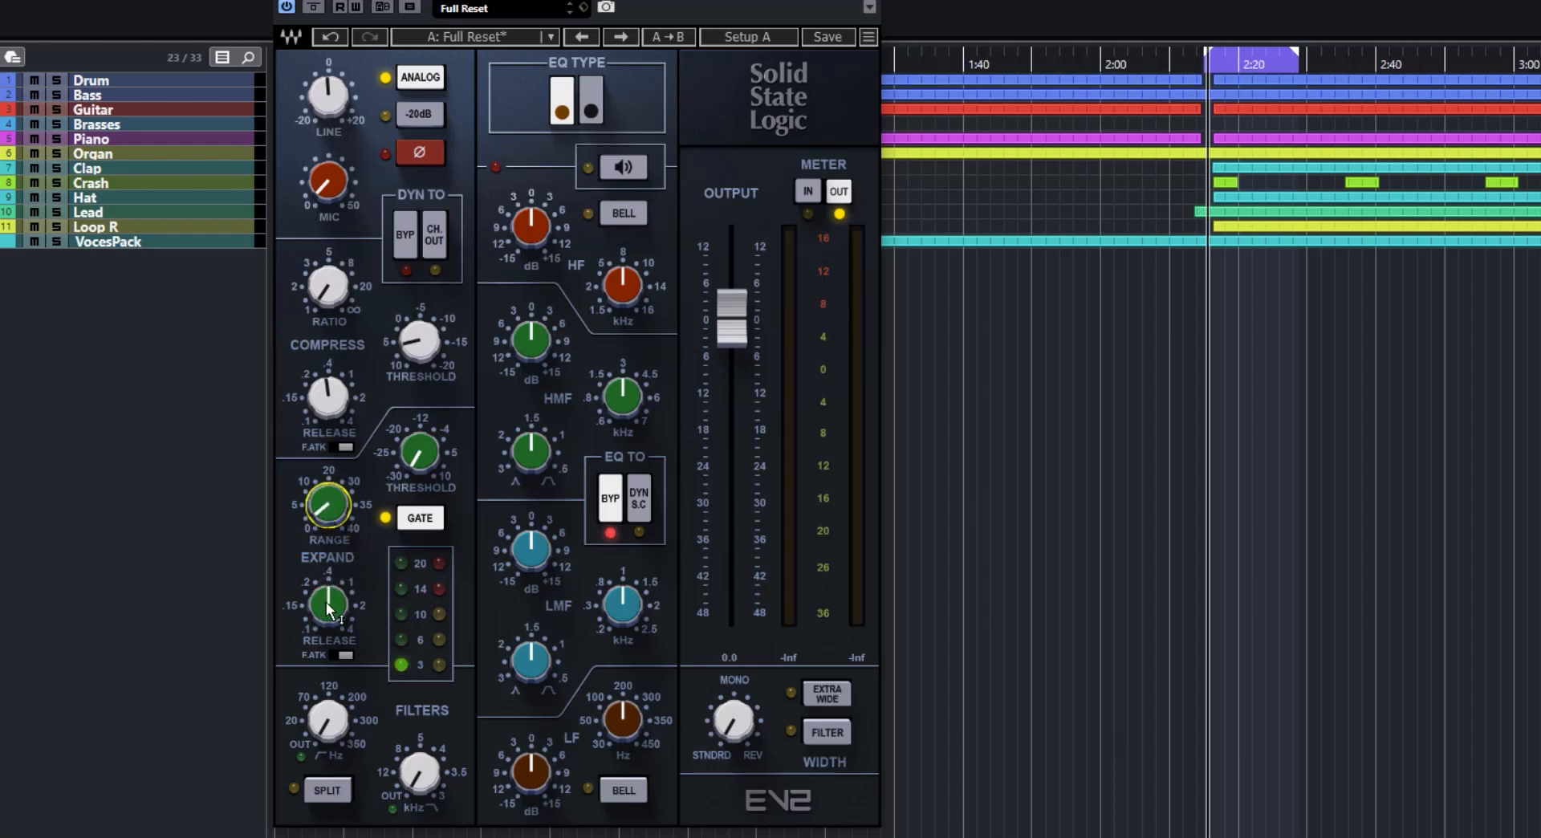
left_click(338, 657)
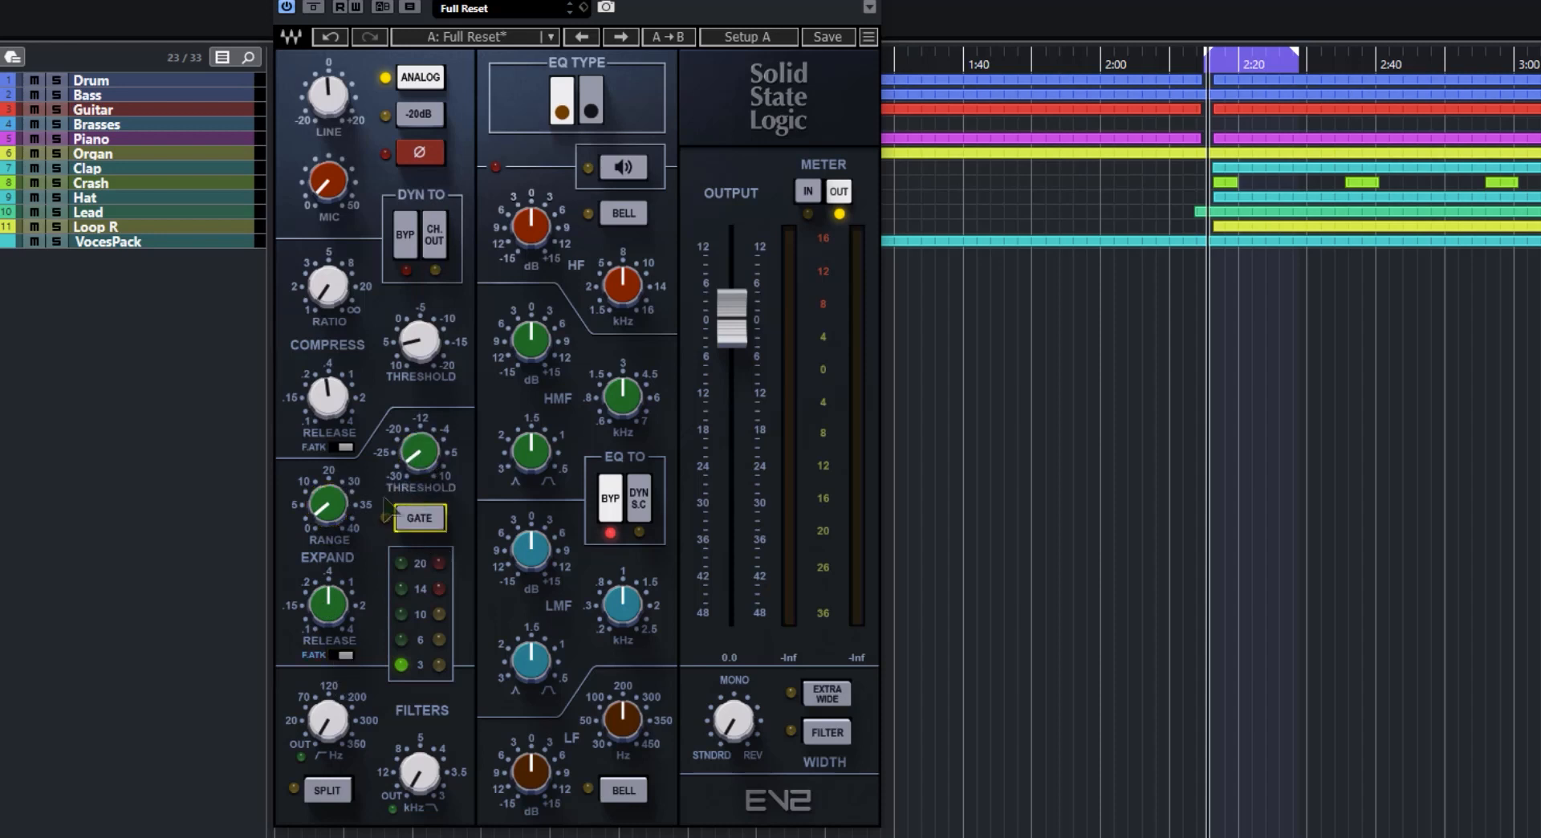
left_click(422, 521)
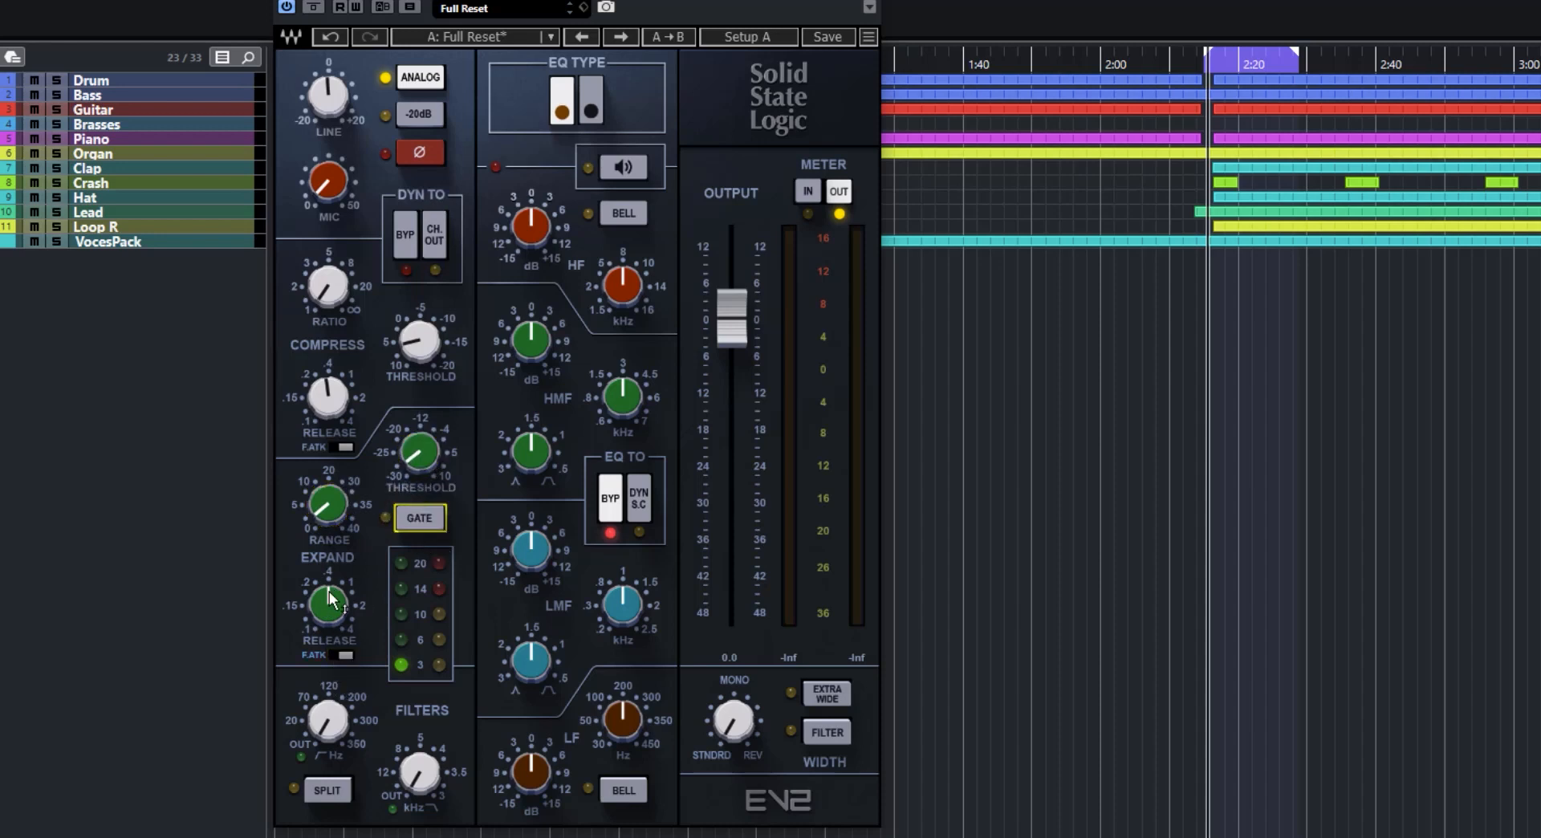
left_click(424, 520)
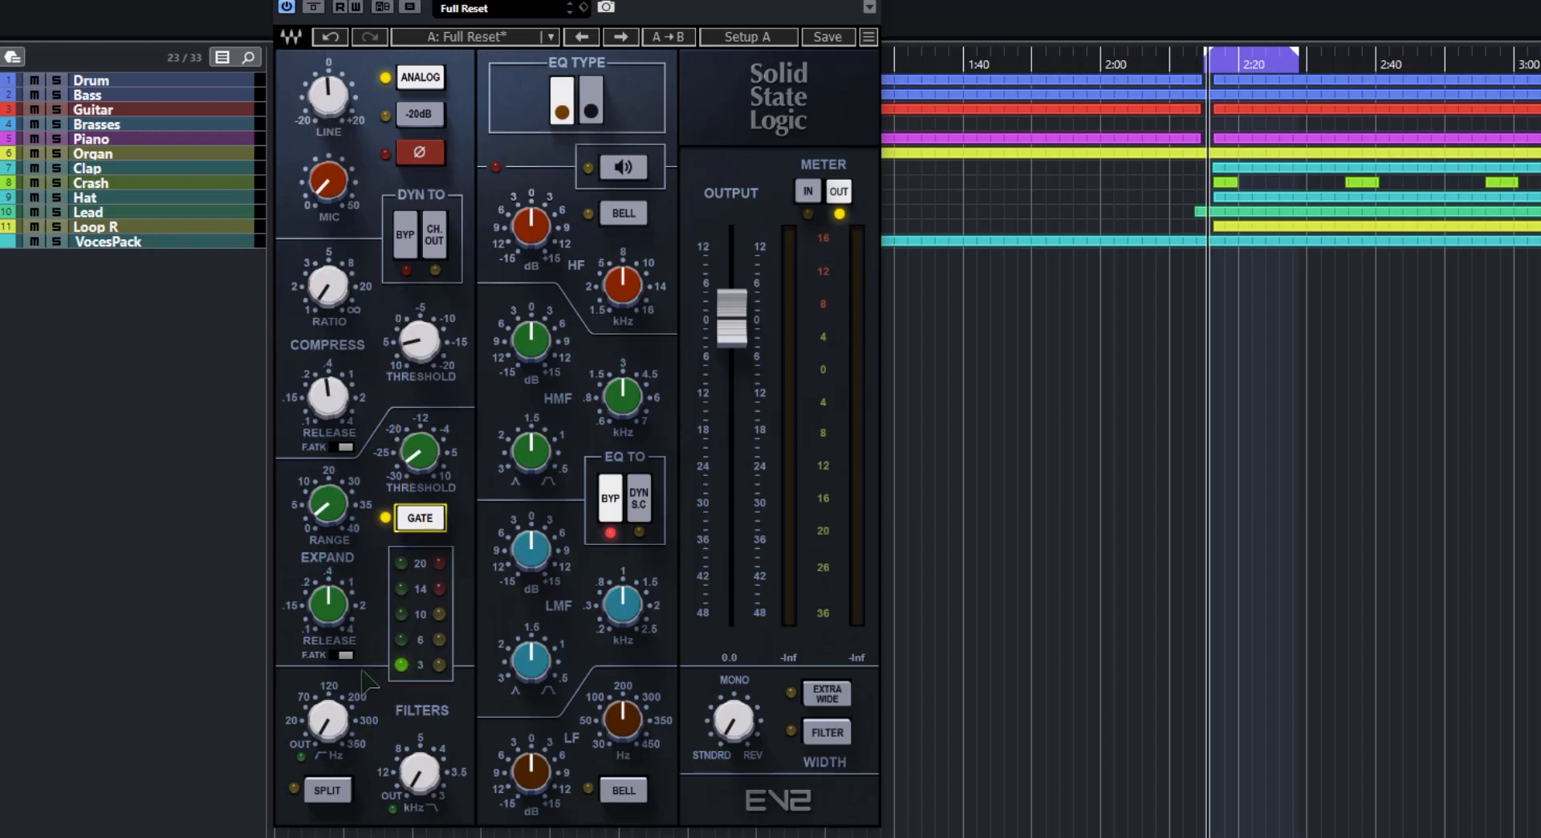
Try the high-pass and low-pass filters and the Split switch, returning both filters to Out and Split to off.
scroll(403, 750, "up", 2)
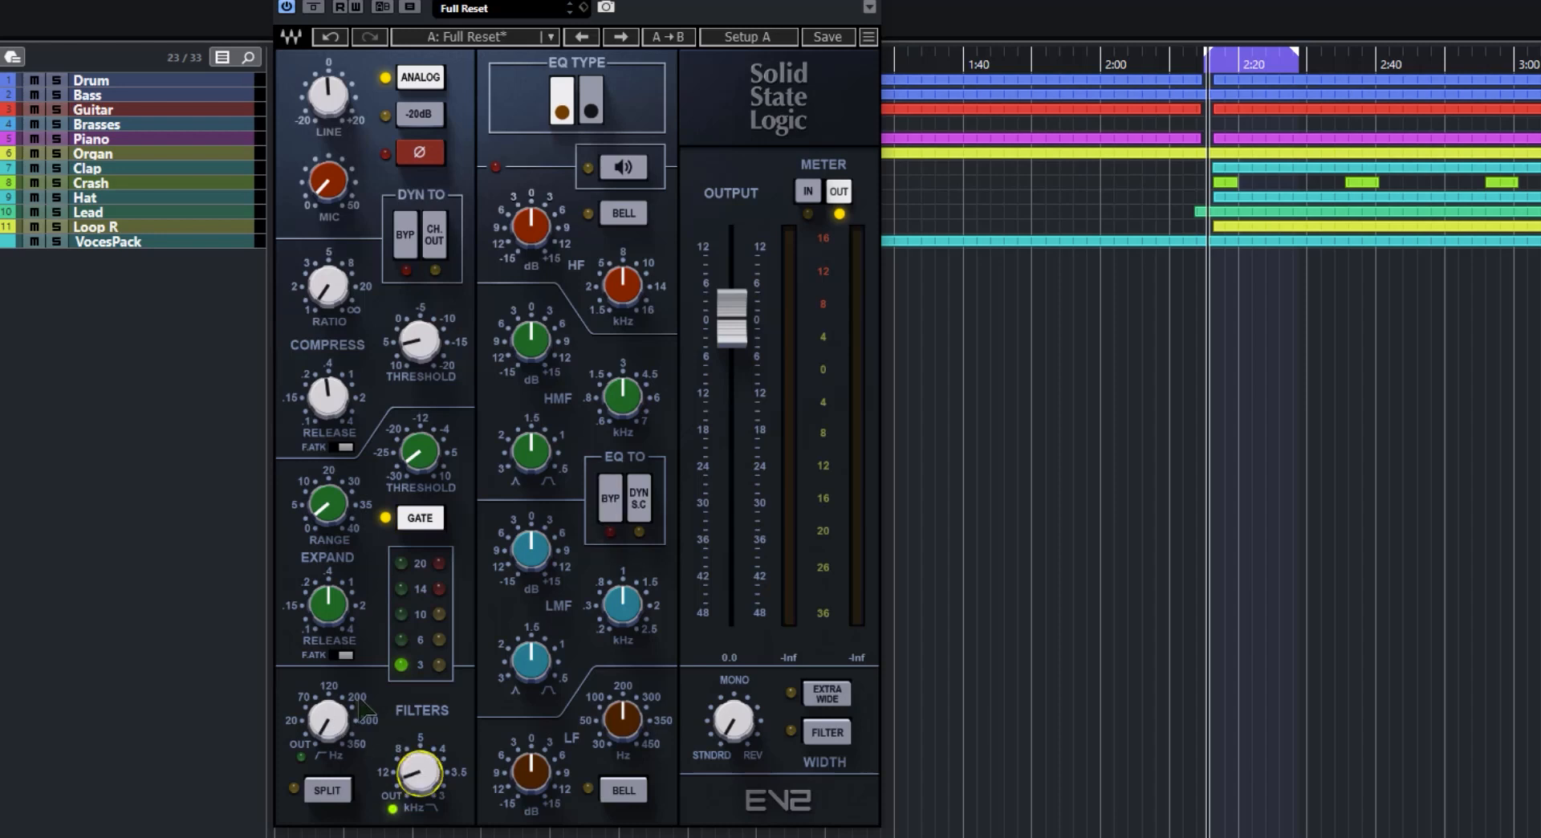
scroll(329, 724, "up", 2)
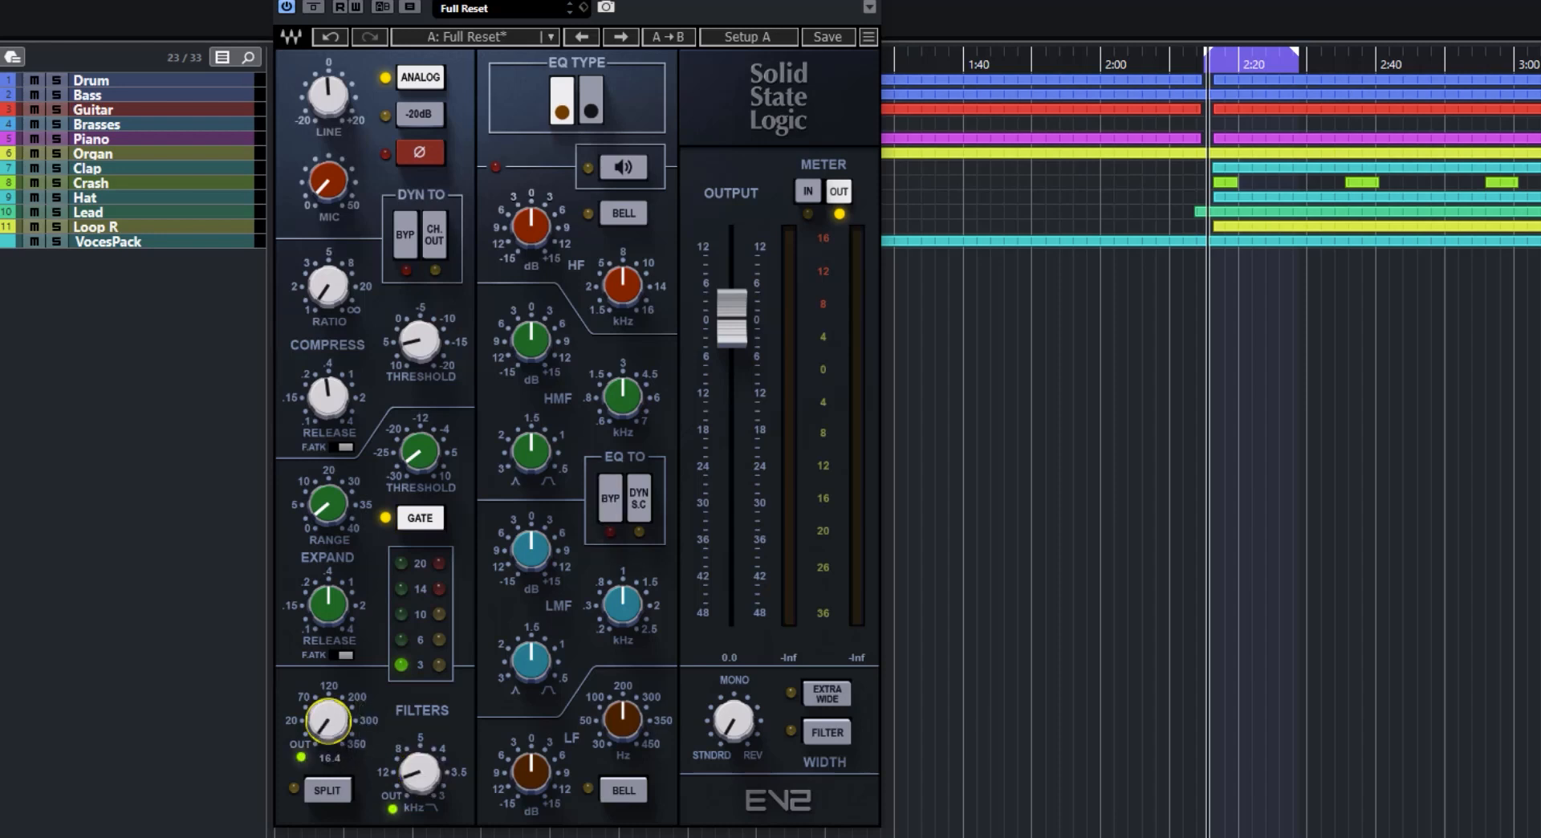
scroll(329, 727, "down", 1)
scroll(418, 772, "down", 2)
scroll(329, 720, "down", 1)
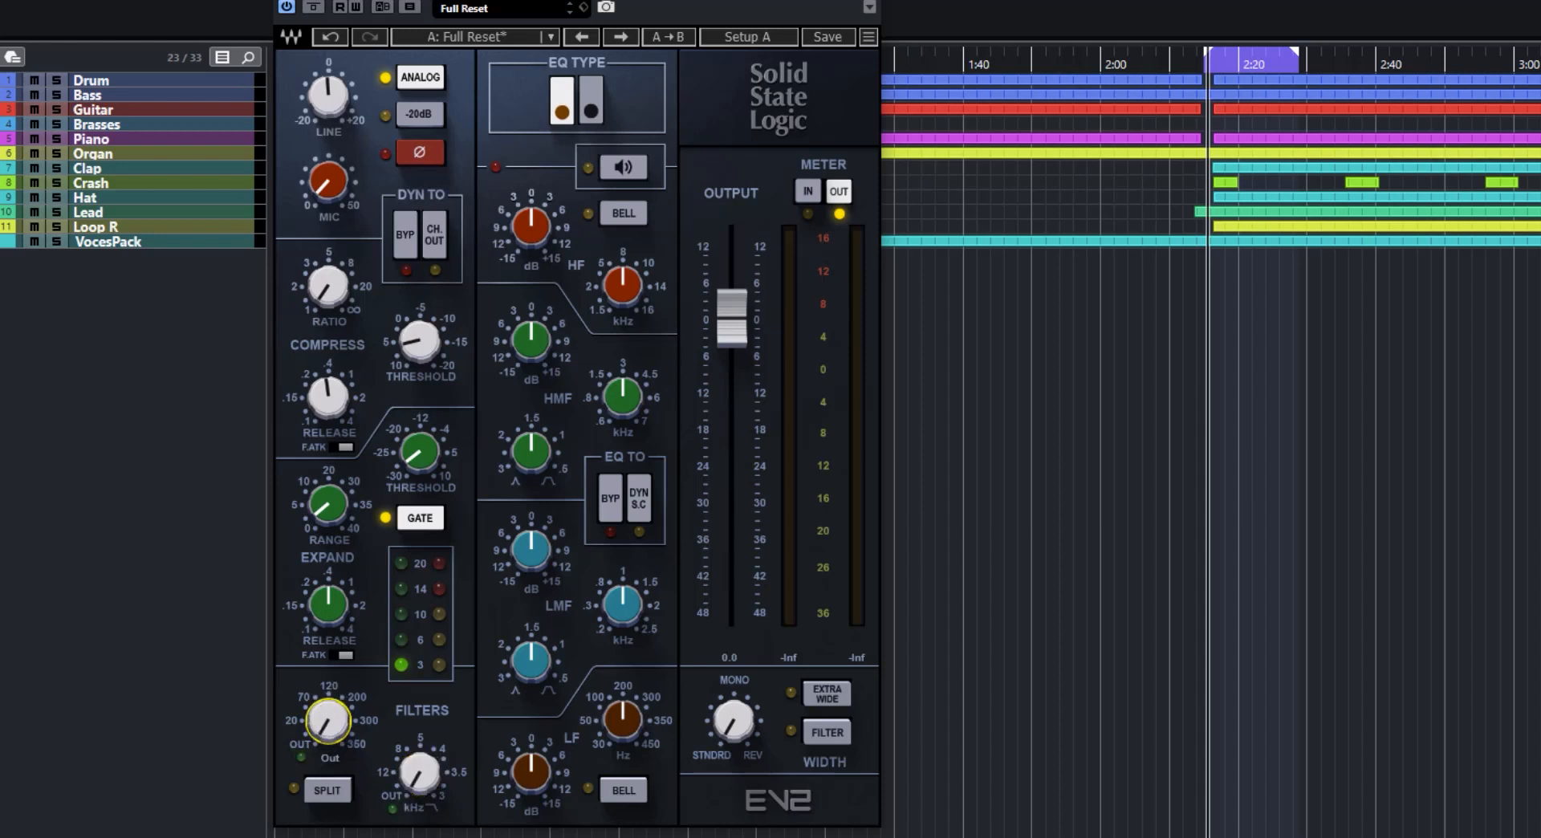
left_click(341, 798)
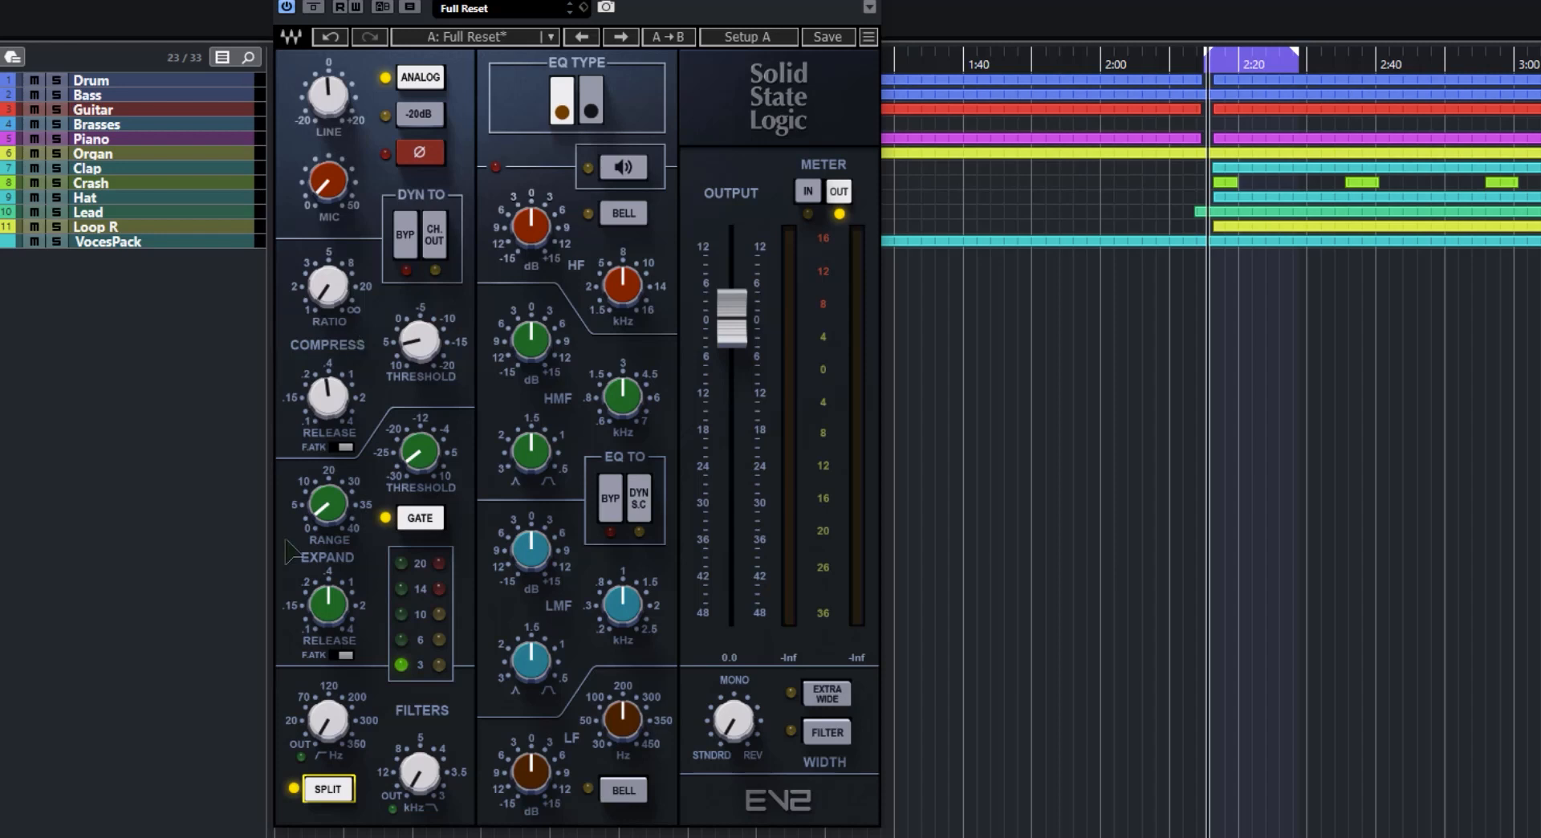
left_click(329, 787)
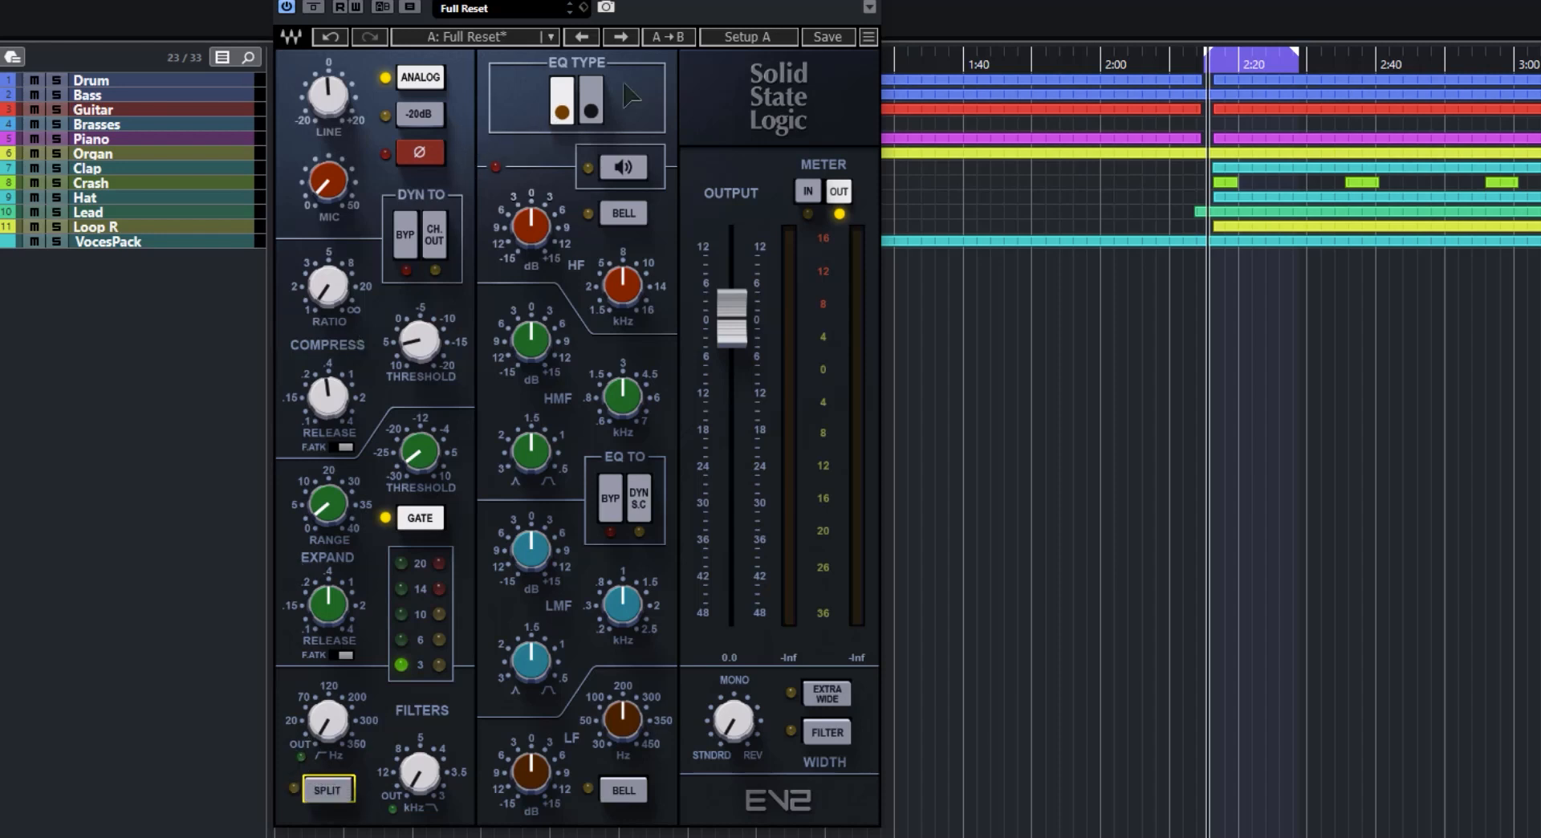
Toggle the EQ type between brown and black, ending on brown.
left_click(579, 105)
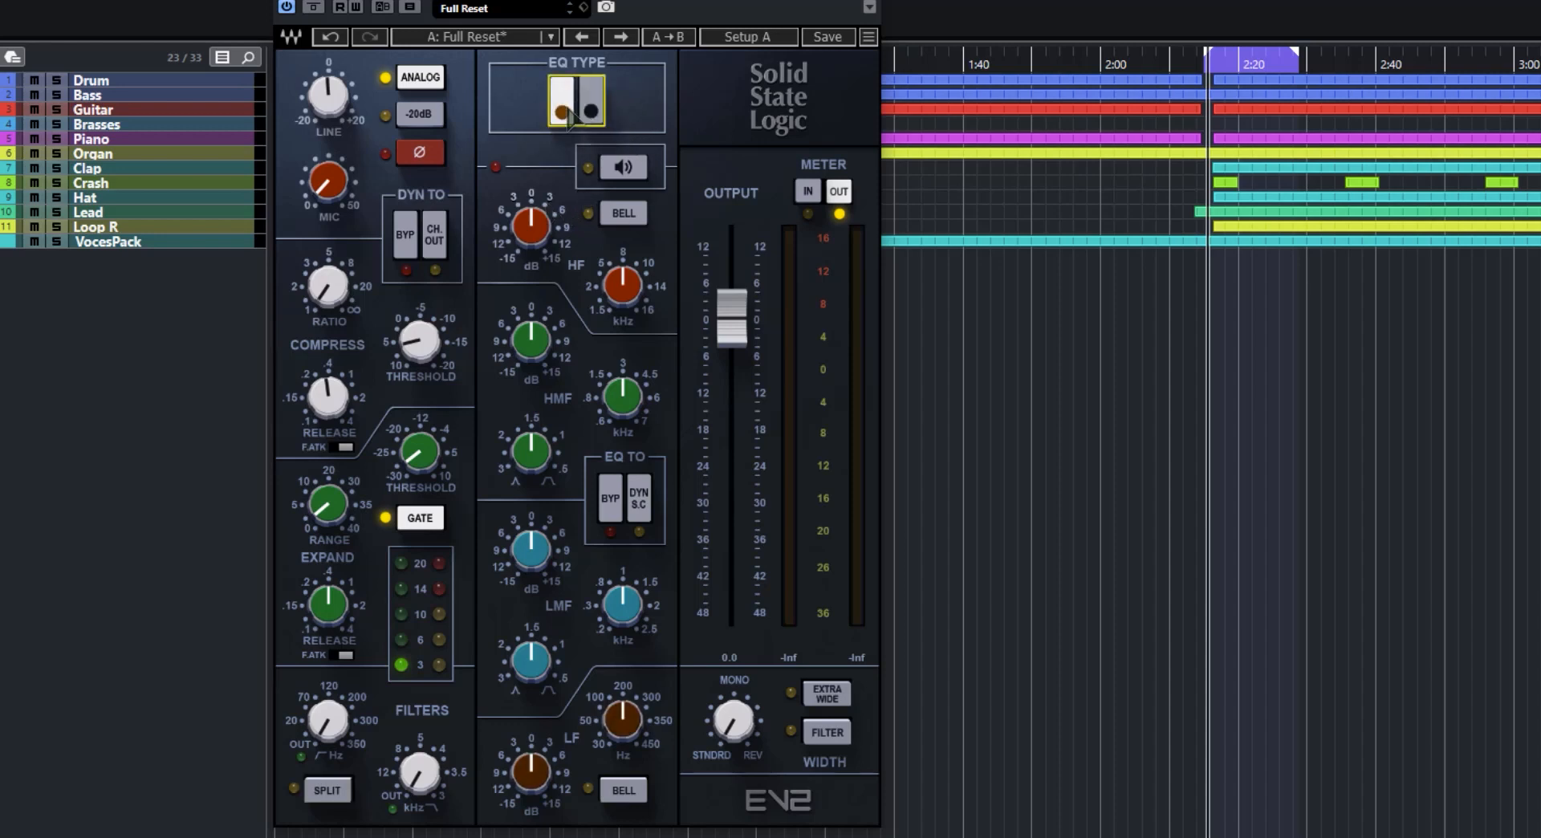
left_click(569, 115)
left_click(569, 115)
Turn on the EQ section's speaker switch, boost the HF gain slightly and lower the HF frequency to about 3.8 kHz.
left_click(623, 167)
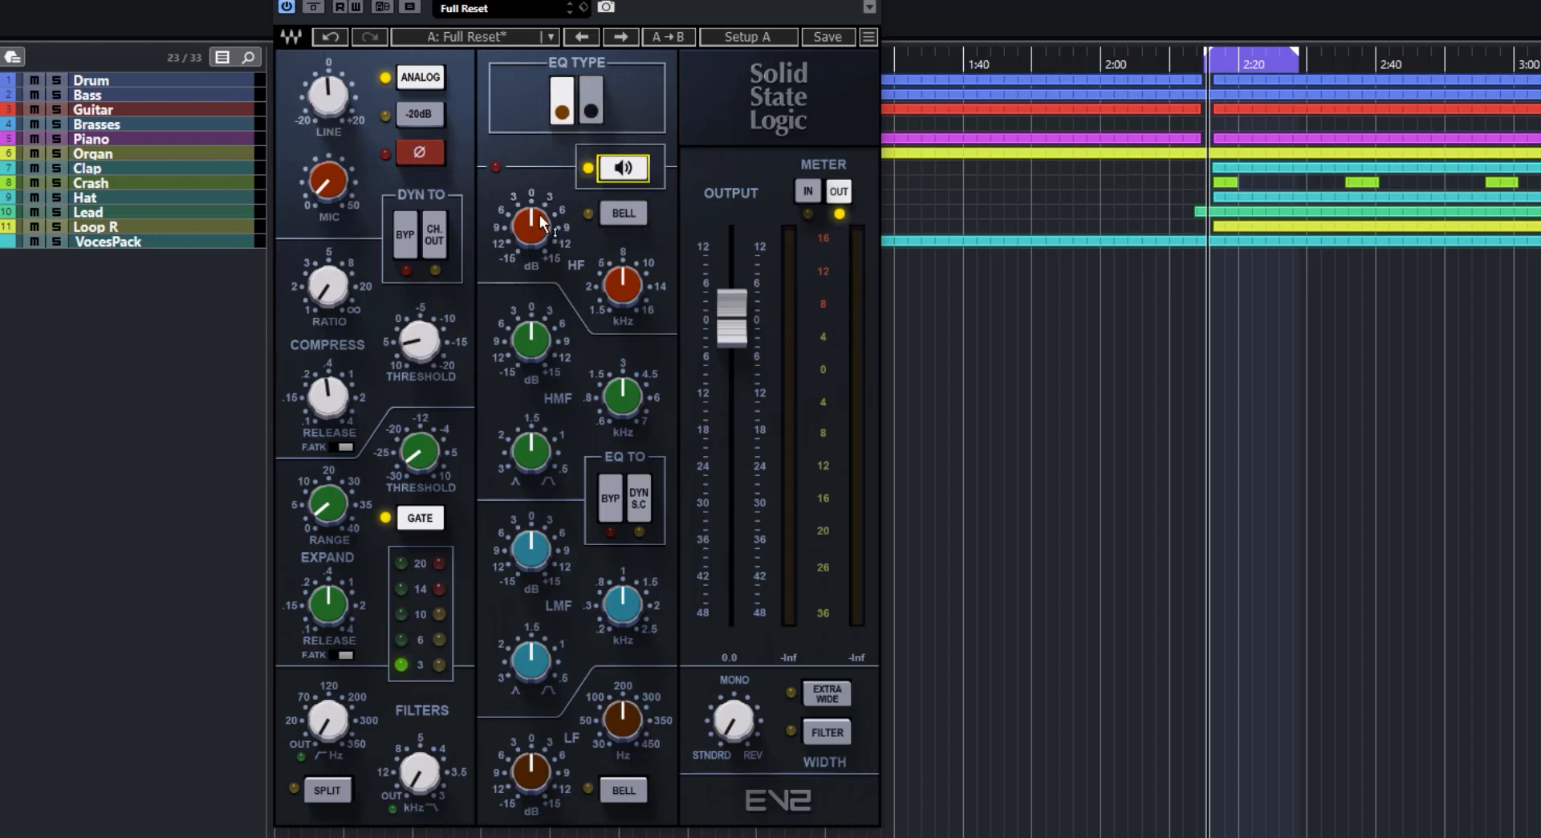
mouse_move(527, 247)
left_mouse_down()
mouse_move(538, 217)
mouse_move(532, 229)
left_mouse_up()
mouse_move(624, 283)
left_mouse_down()
mouse_move(624, 261)
mouse_move(621, 292)
left_mouse_up()
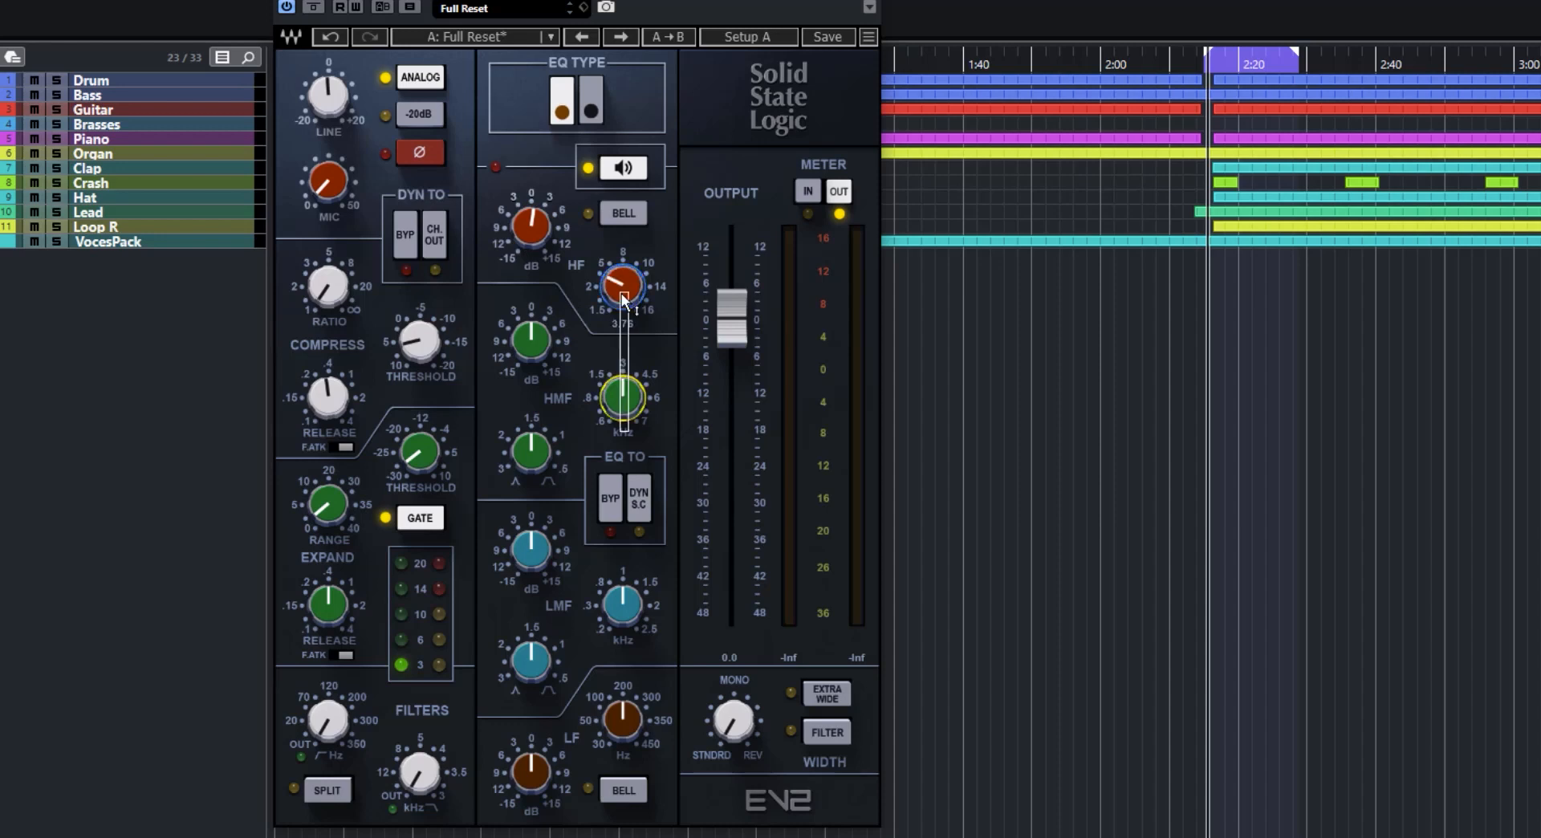
Compare the HF band with Bell on and off, leaving Bell off.
left_click(623, 213)
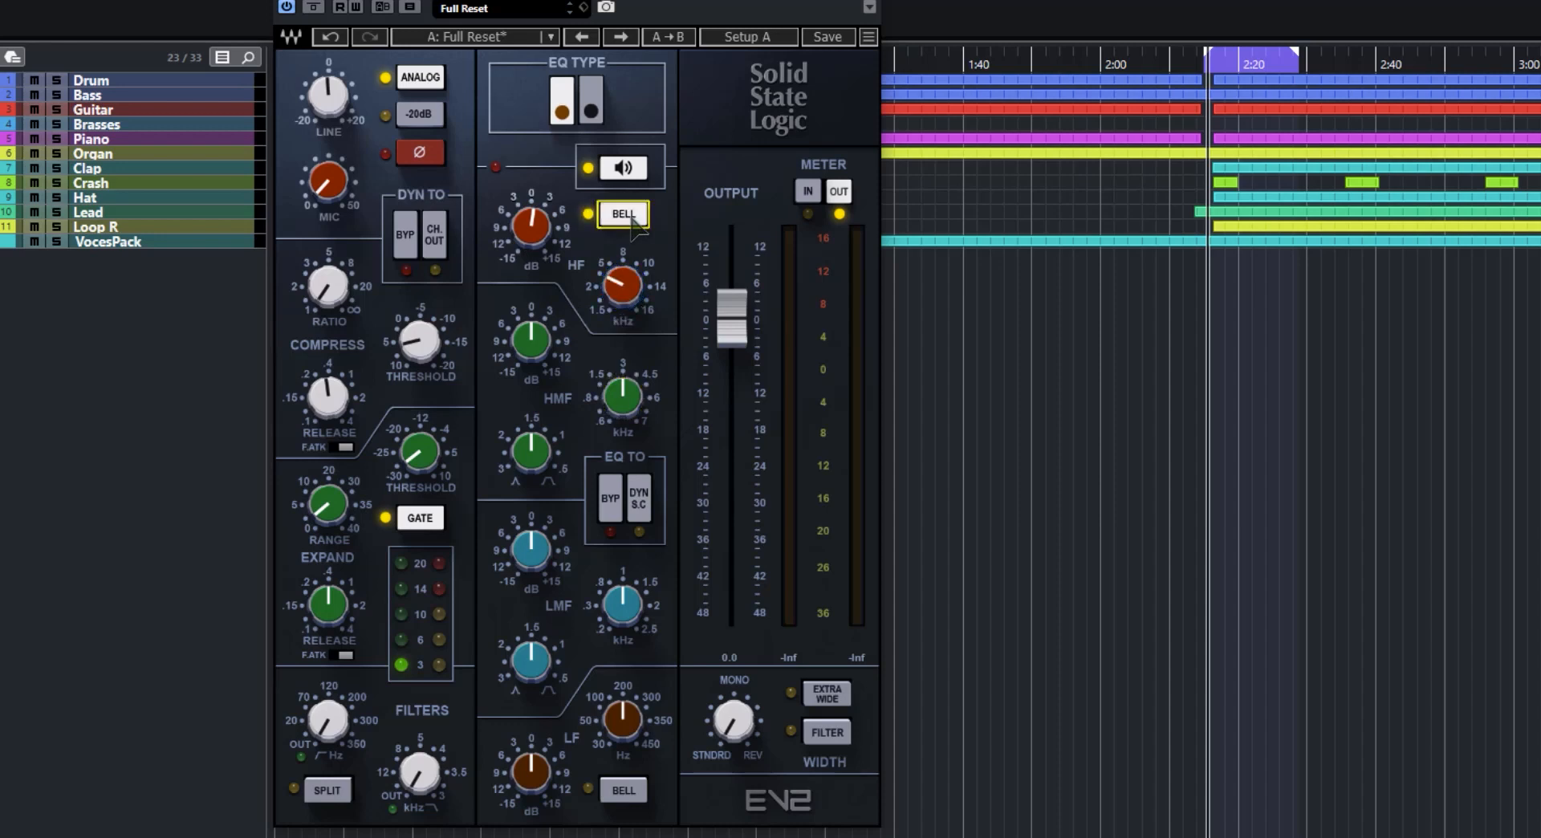
left_click(628, 217)
left_click(622, 217)
left_click(620, 217)
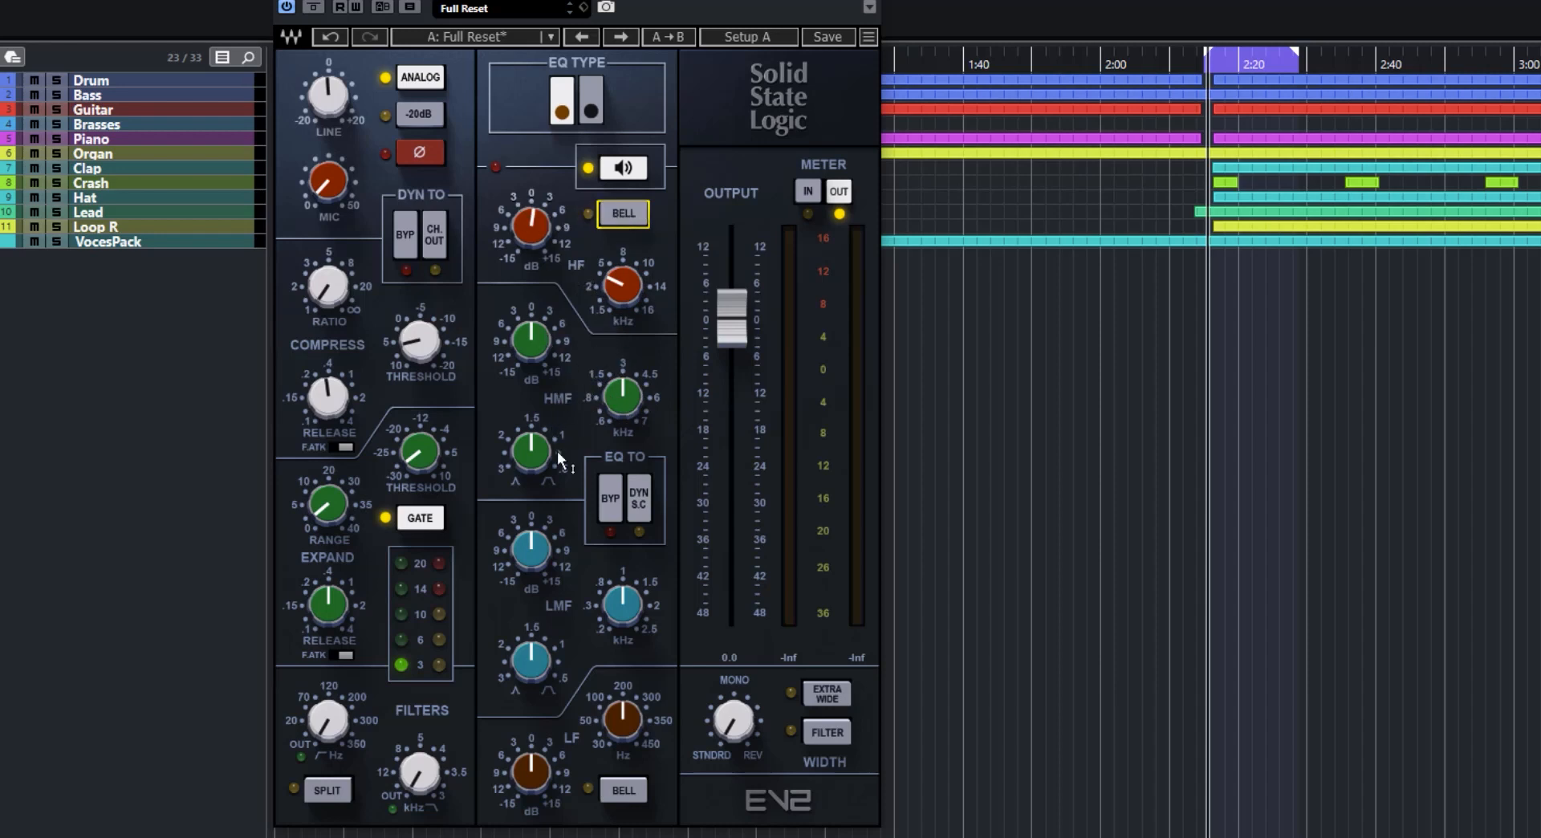
Set the HMF band's Q to 1.69, boost its gain and set its frequency to 2.71 kHz.
left_click_drag(531, 451, 531, 451)
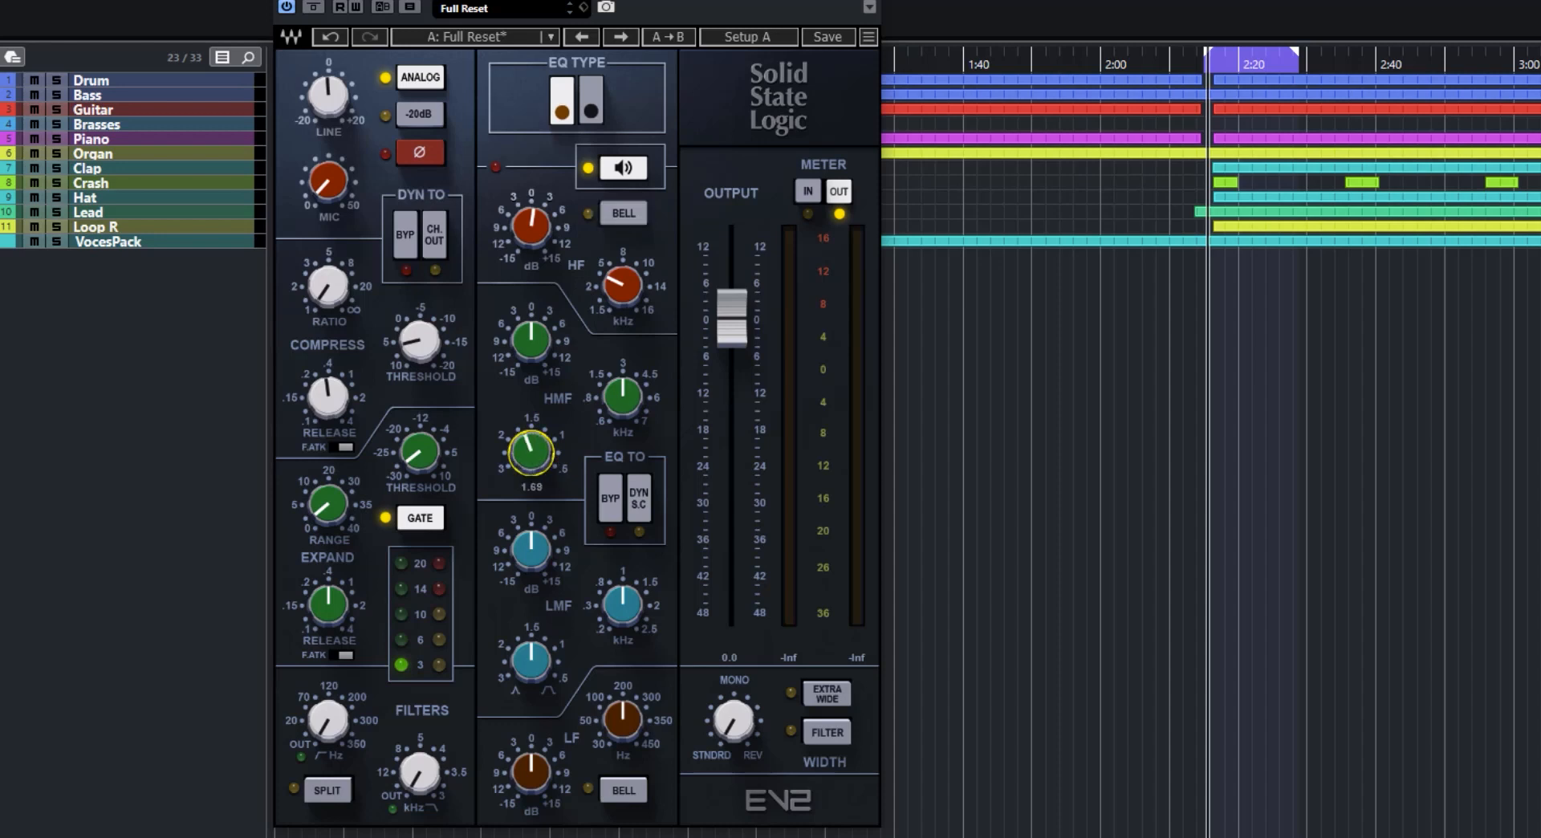
left_click_drag(545, 341, 518, 301)
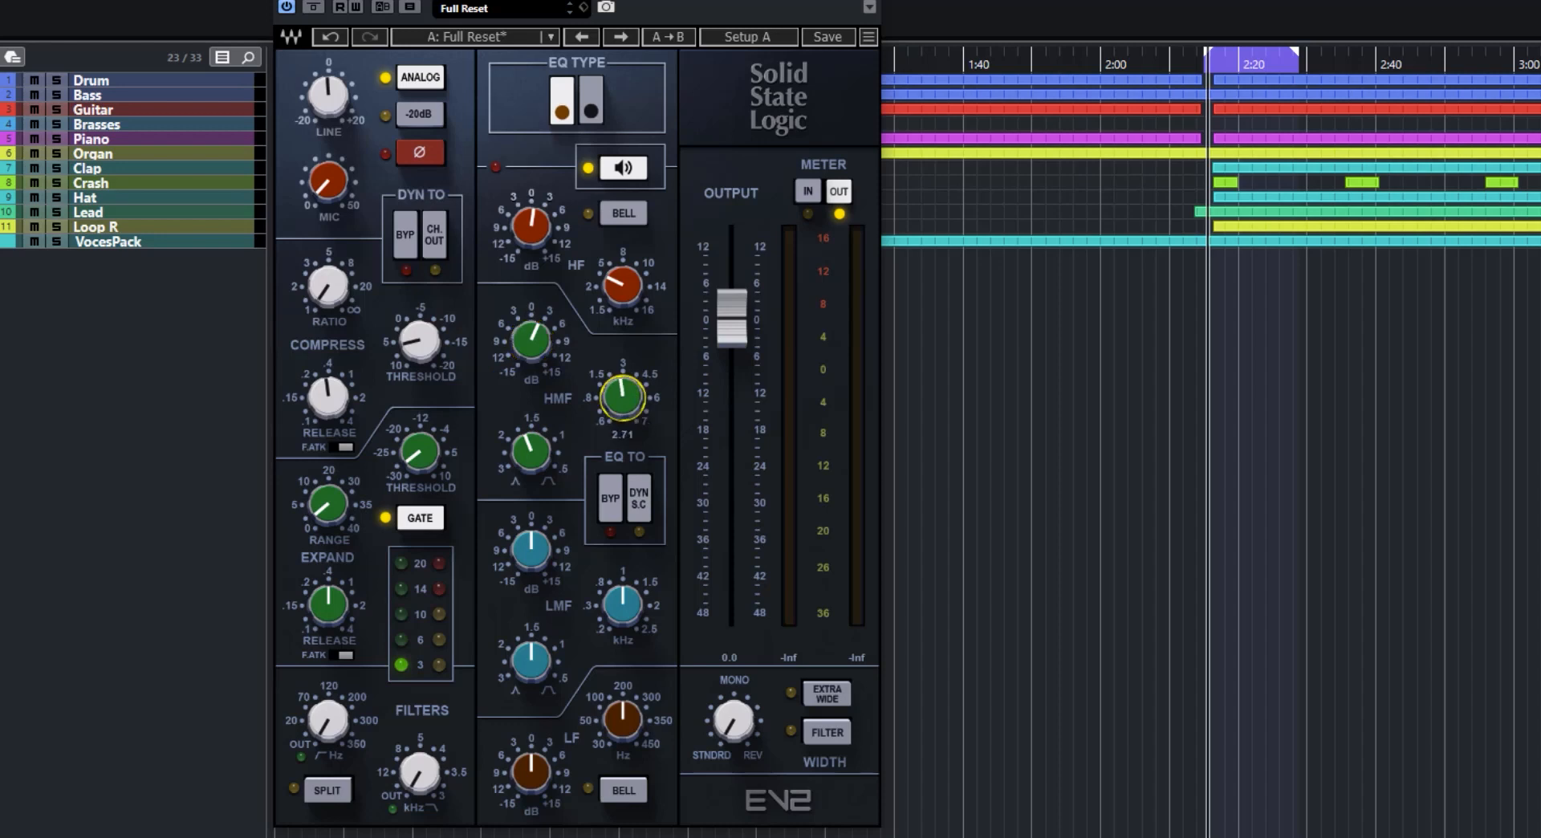
Raise the HMF frequency slightly and try the EQ bypass and dynamics side-chain routing switches, leaving both off.
left_click_drag(633, 374, 632, 369)
left_click(611, 498)
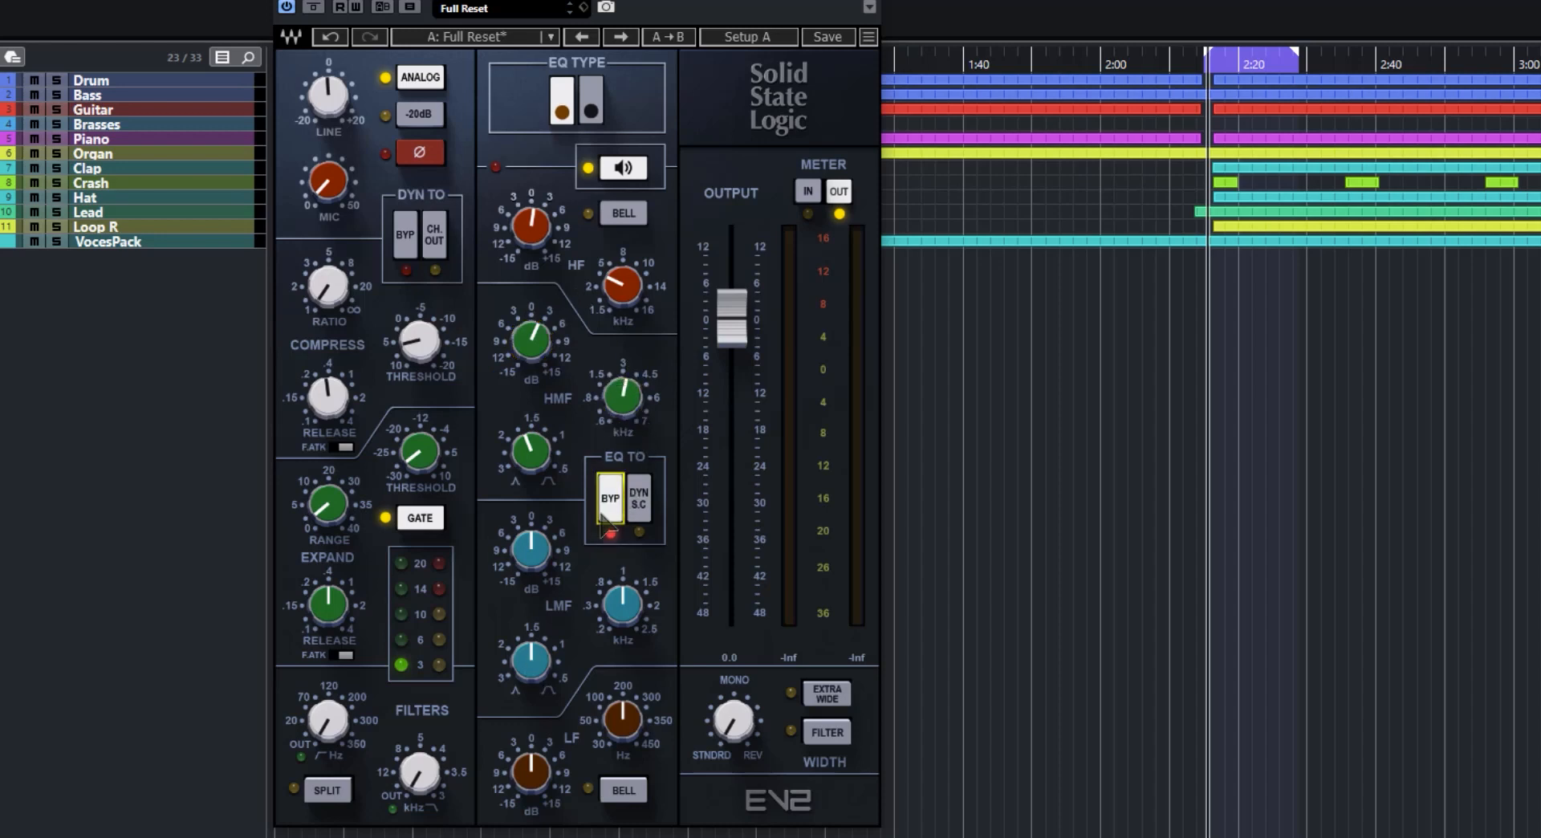
left_click(640, 506)
left_click(642, 512)
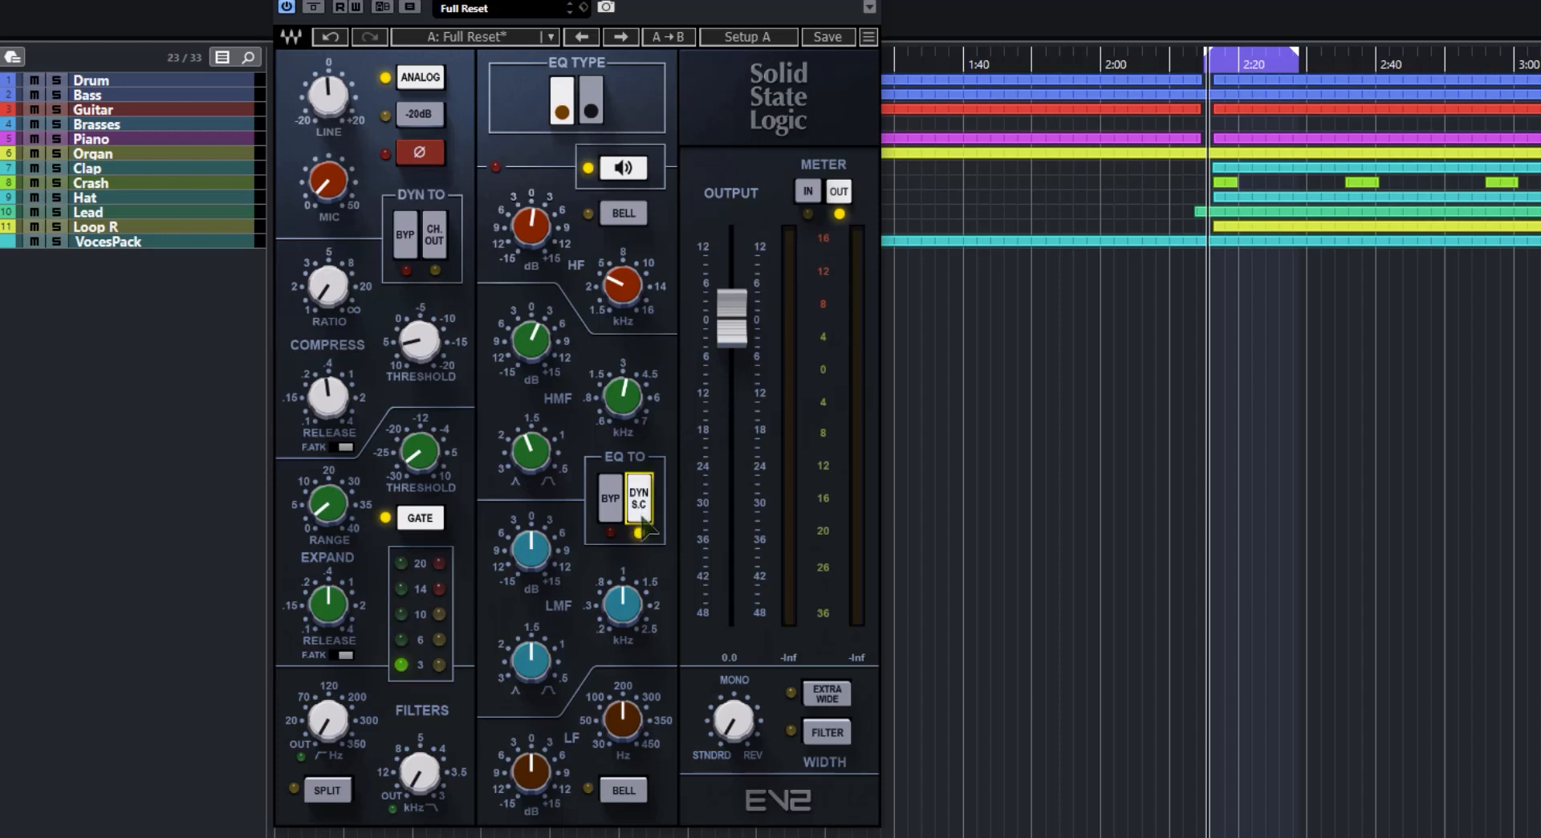
left_click(643, 515)
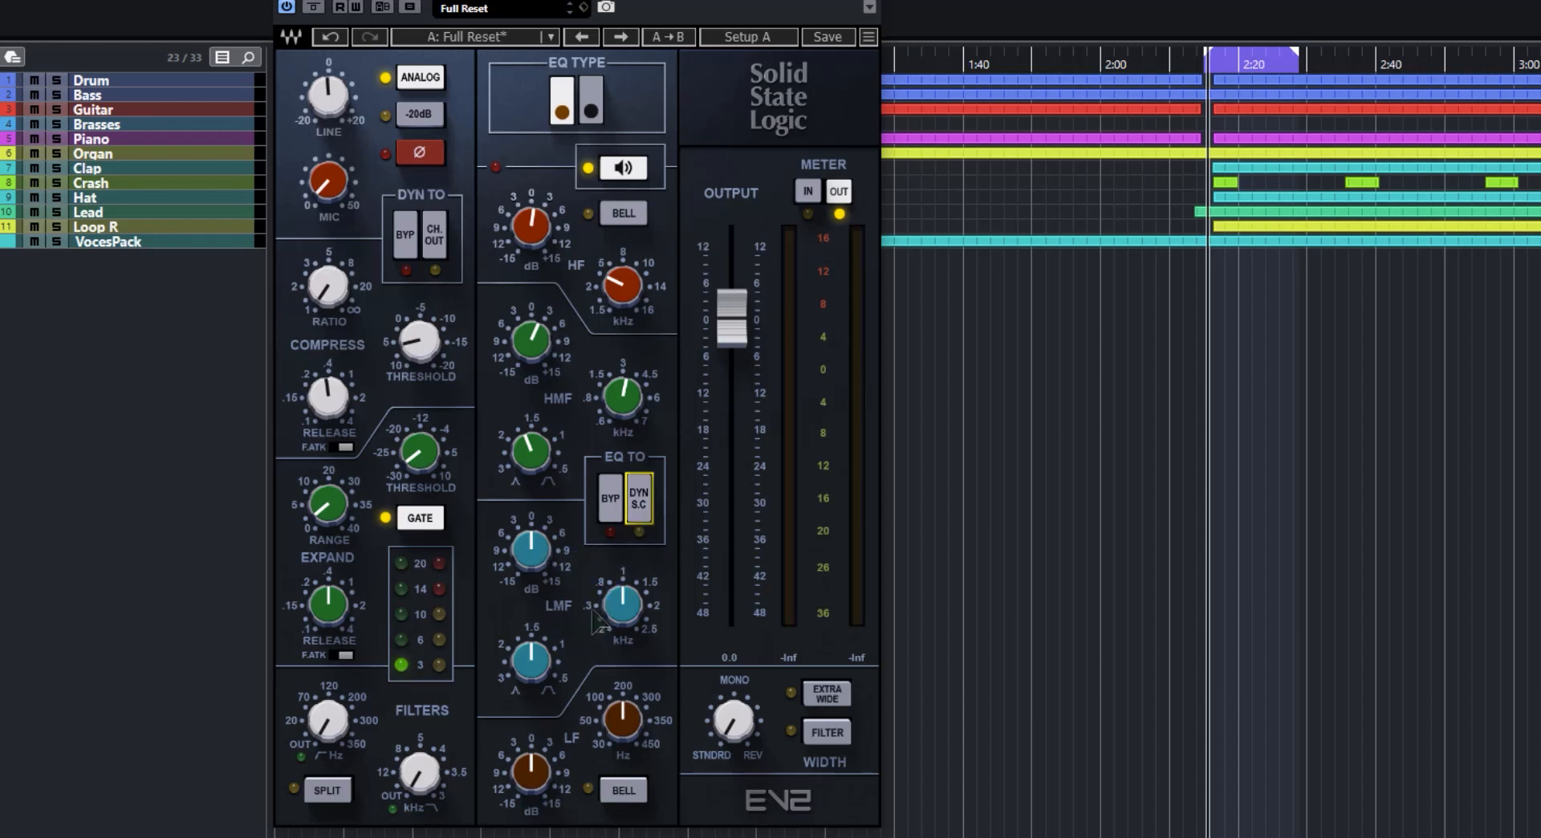
Compare the LF band with Bell on and off, leaving Bell off.
left_click(630, 793)
left_click(630, 792)
left_click(630, 793)
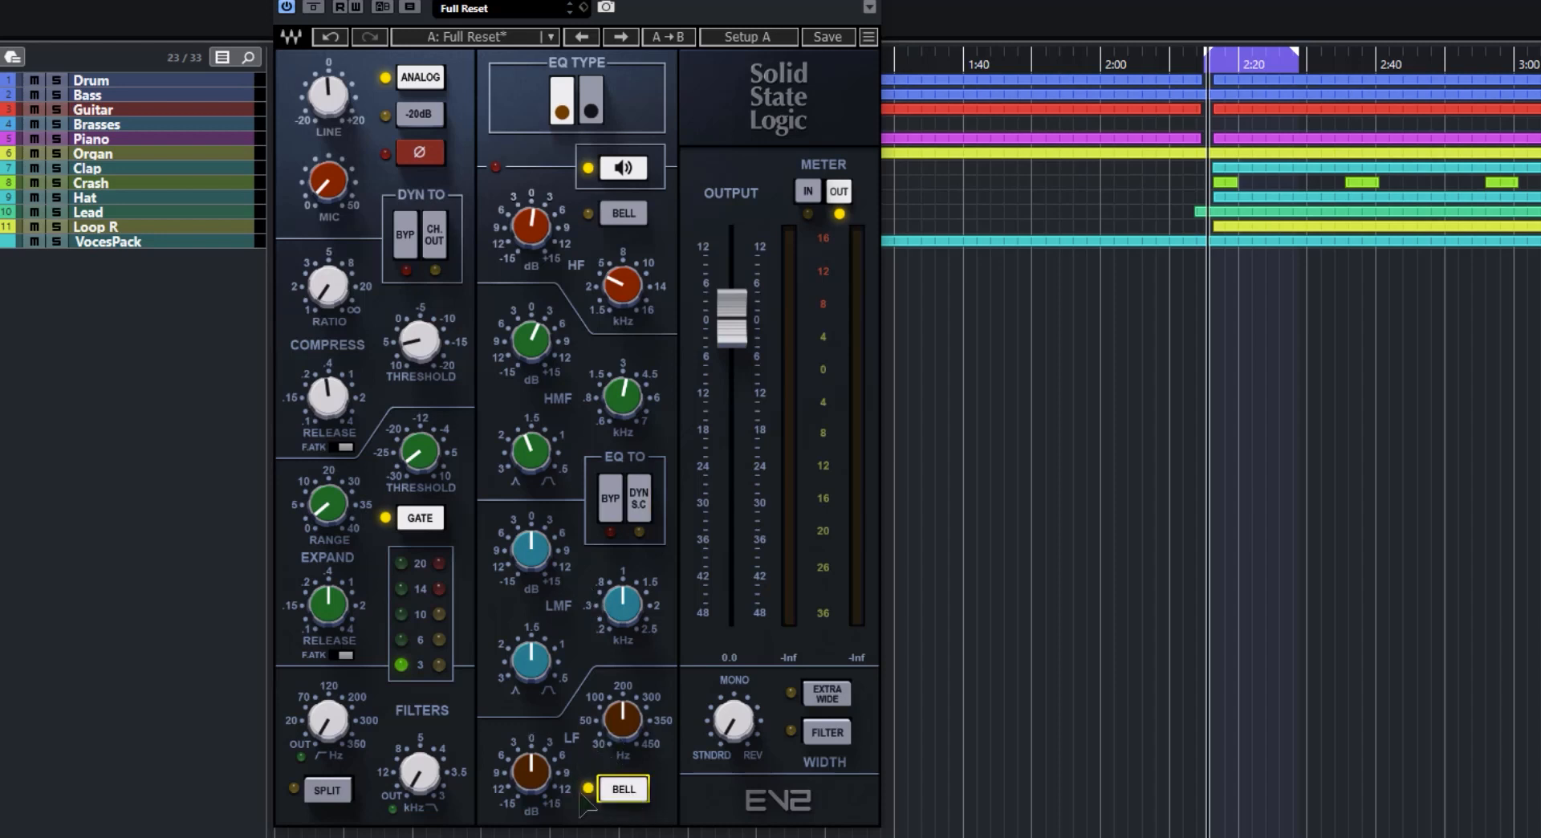
left_click(630, 793)
Lower the output fader to -4.3 dB and toggle the meter source between In and Out, leaving it on Out.
left_click(732, 317)
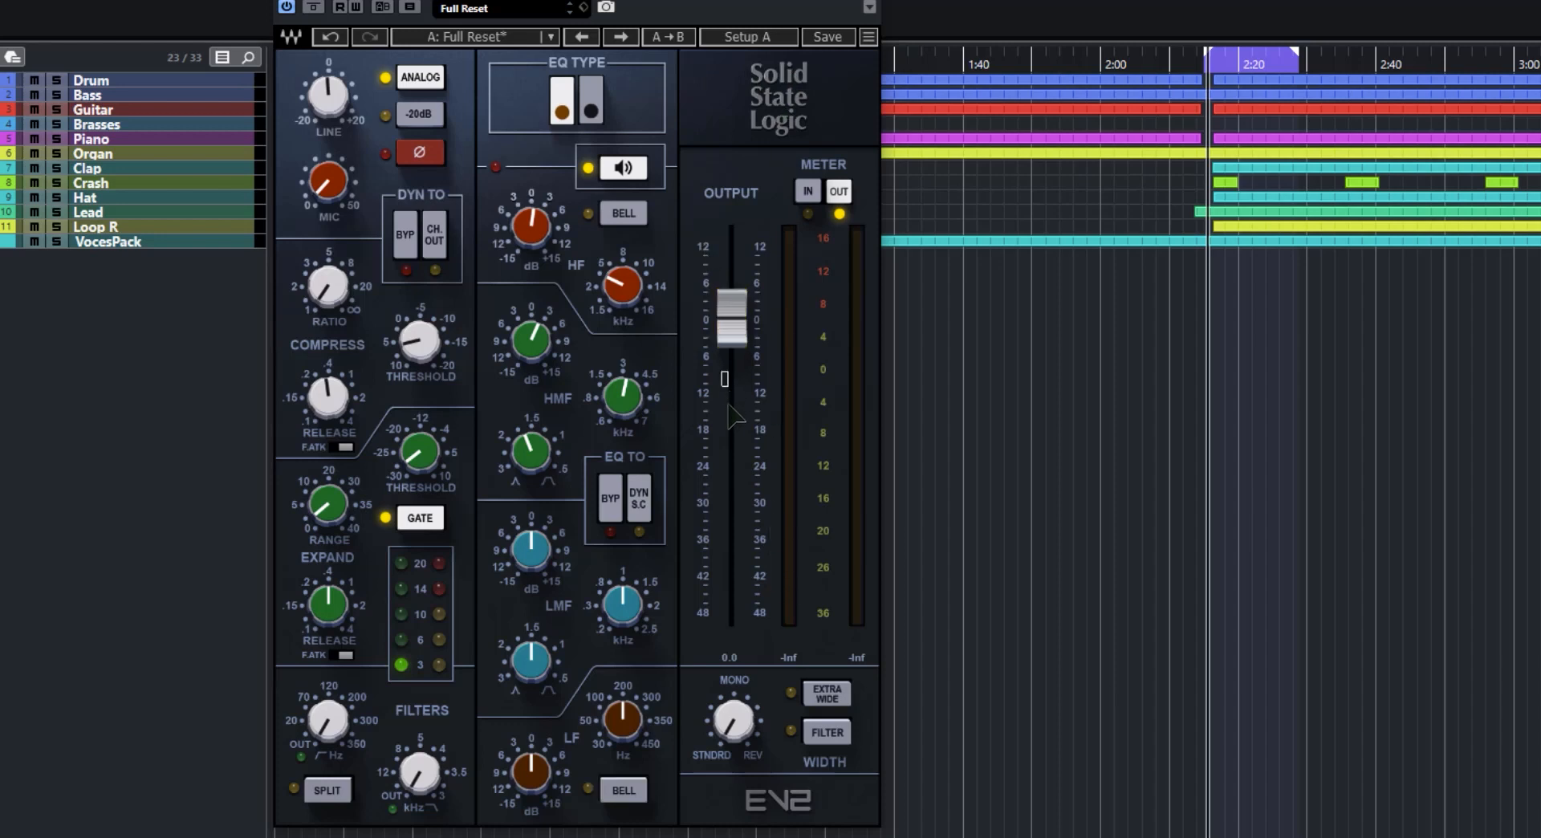
mouse_move(738, 337)
left_mouse_down()
mouse_move(737, 457)
mouse_move(737, 333)
left_mouse_up()
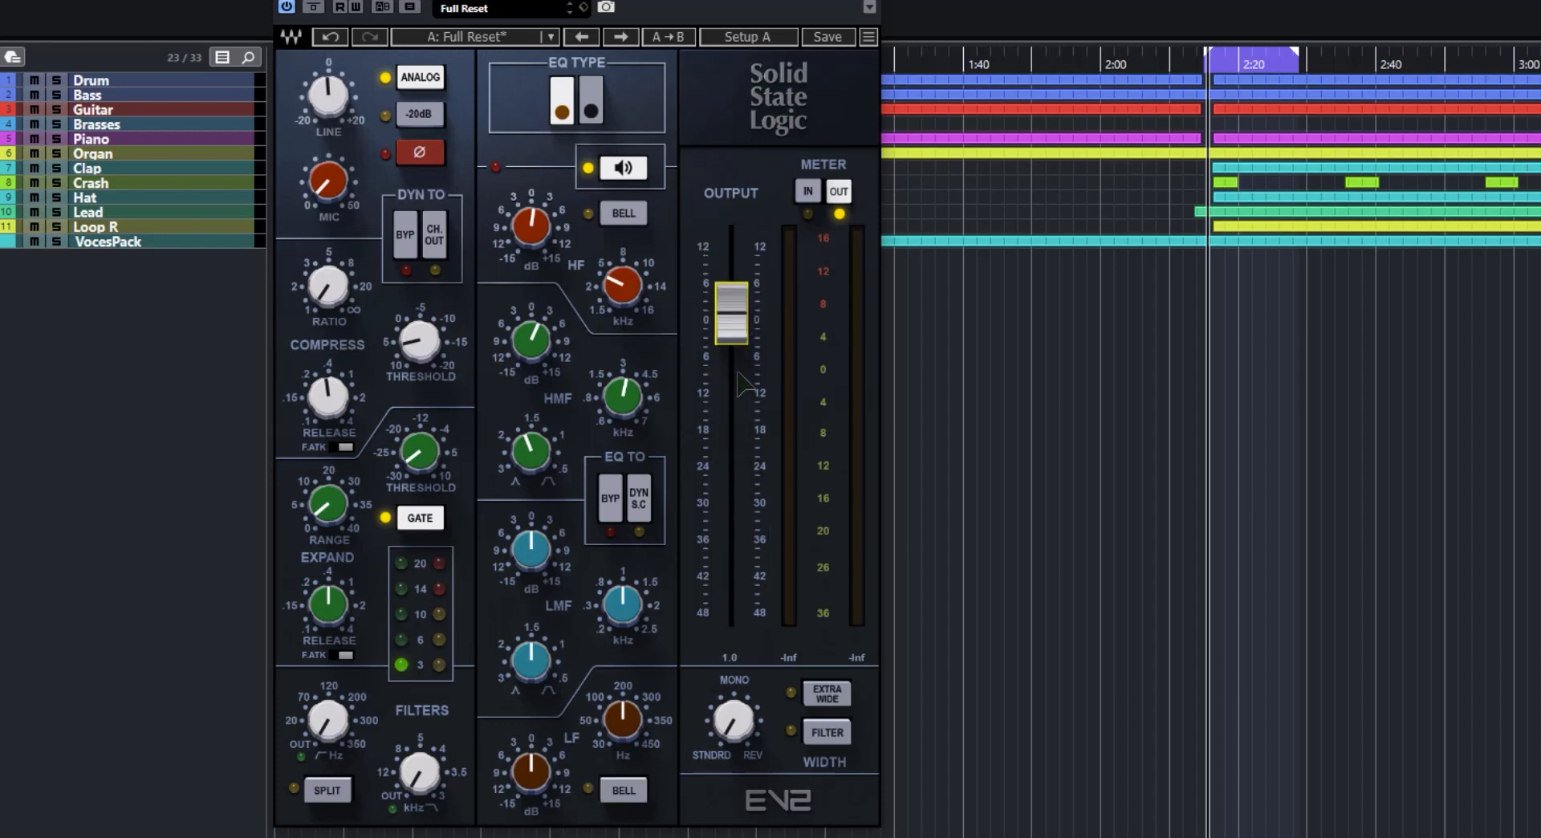
scroll(738, 401, "down", 3)
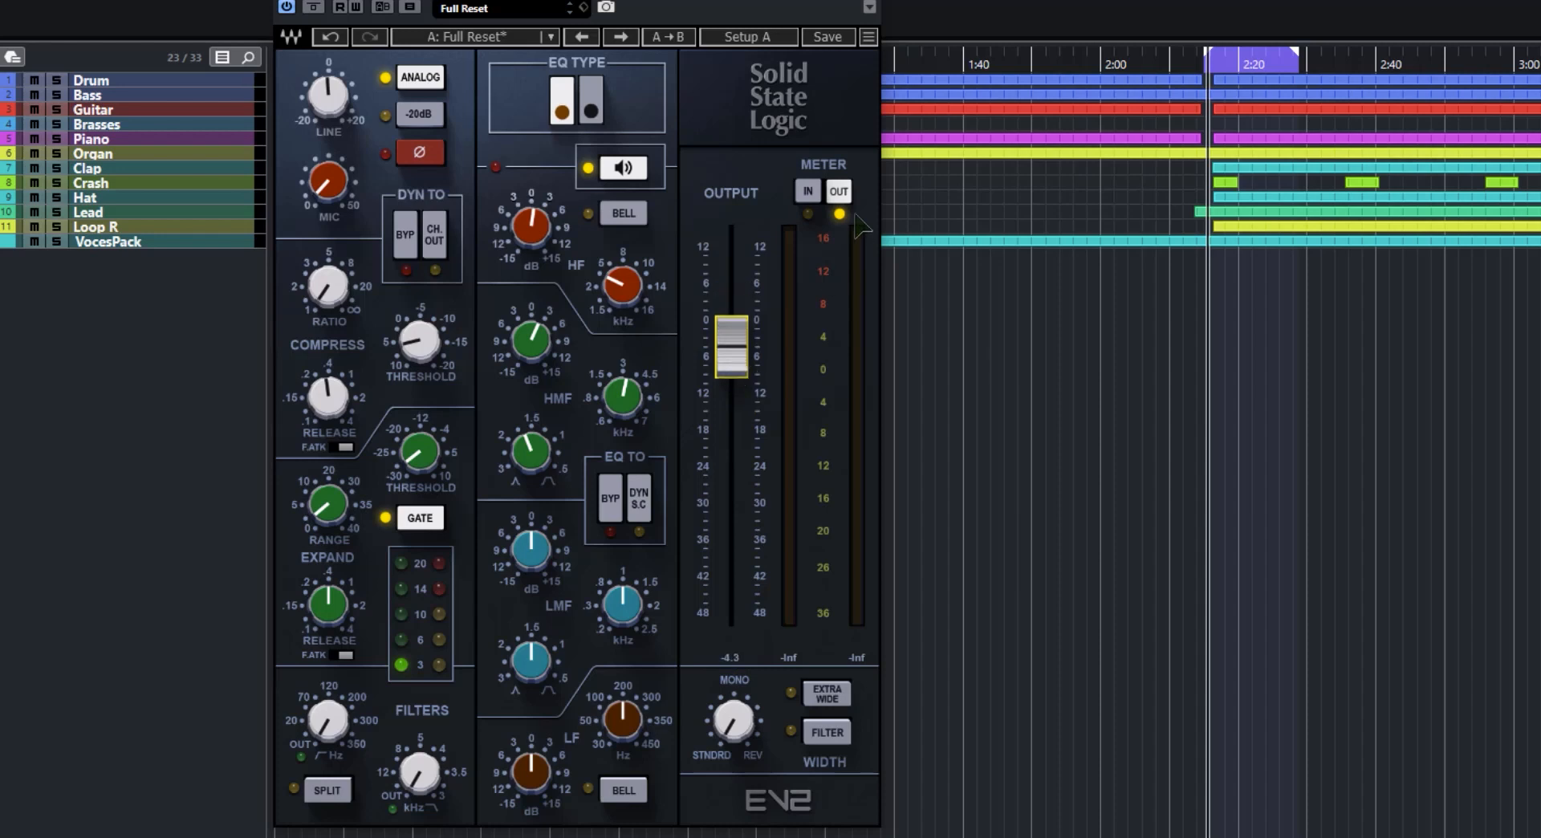
left_click(837, 193)
left_click(837, 193)
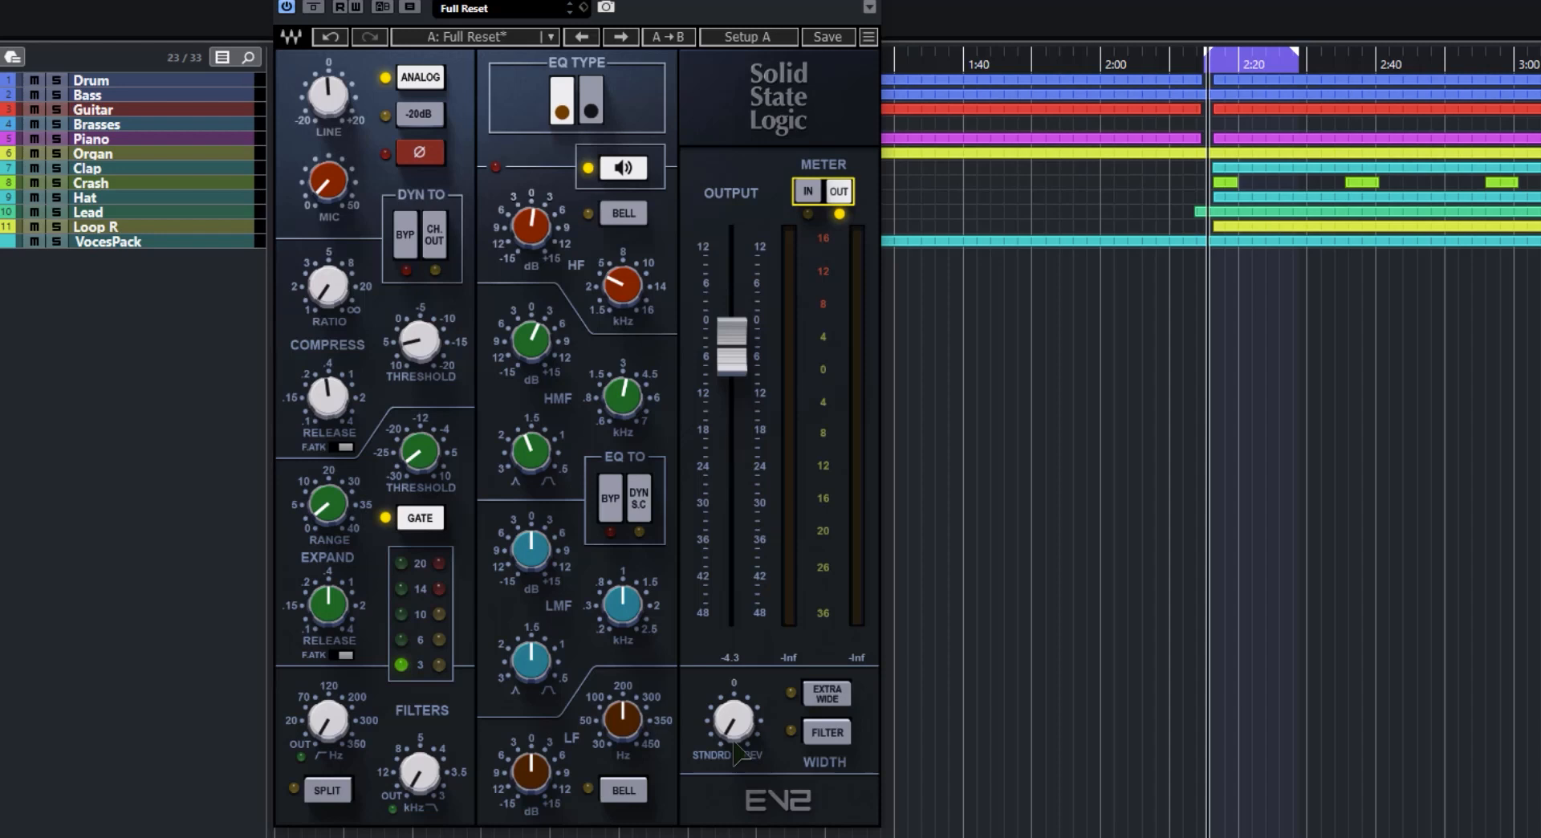
Sweep the Width control from standard through mono to reverse, and return it to standard.
left_click_drag(737, 745, 744, 722)
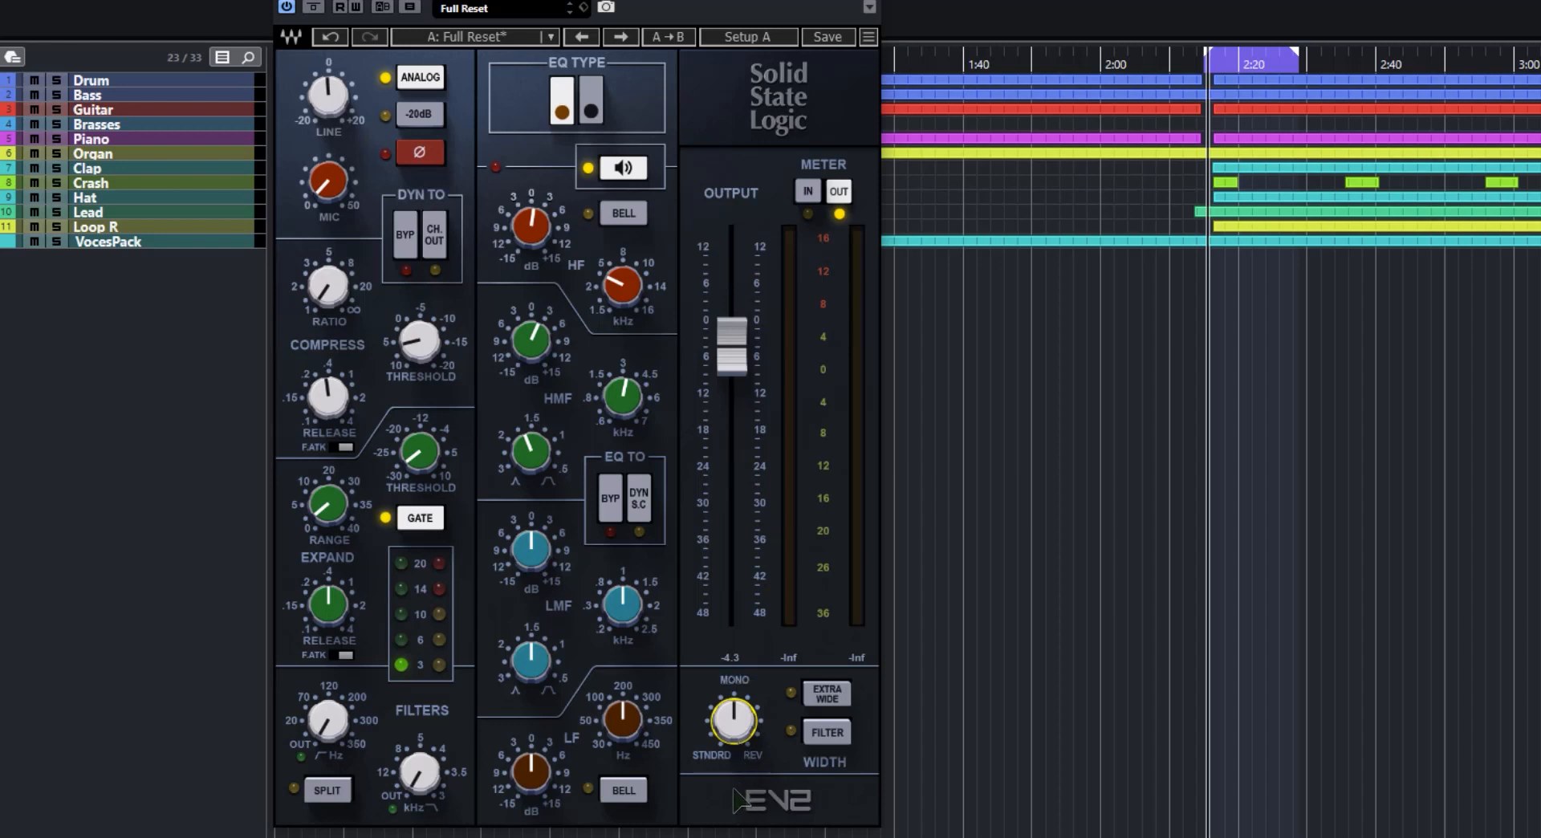
scroll(742, 732, "up", 5)
double_click(739, 714)
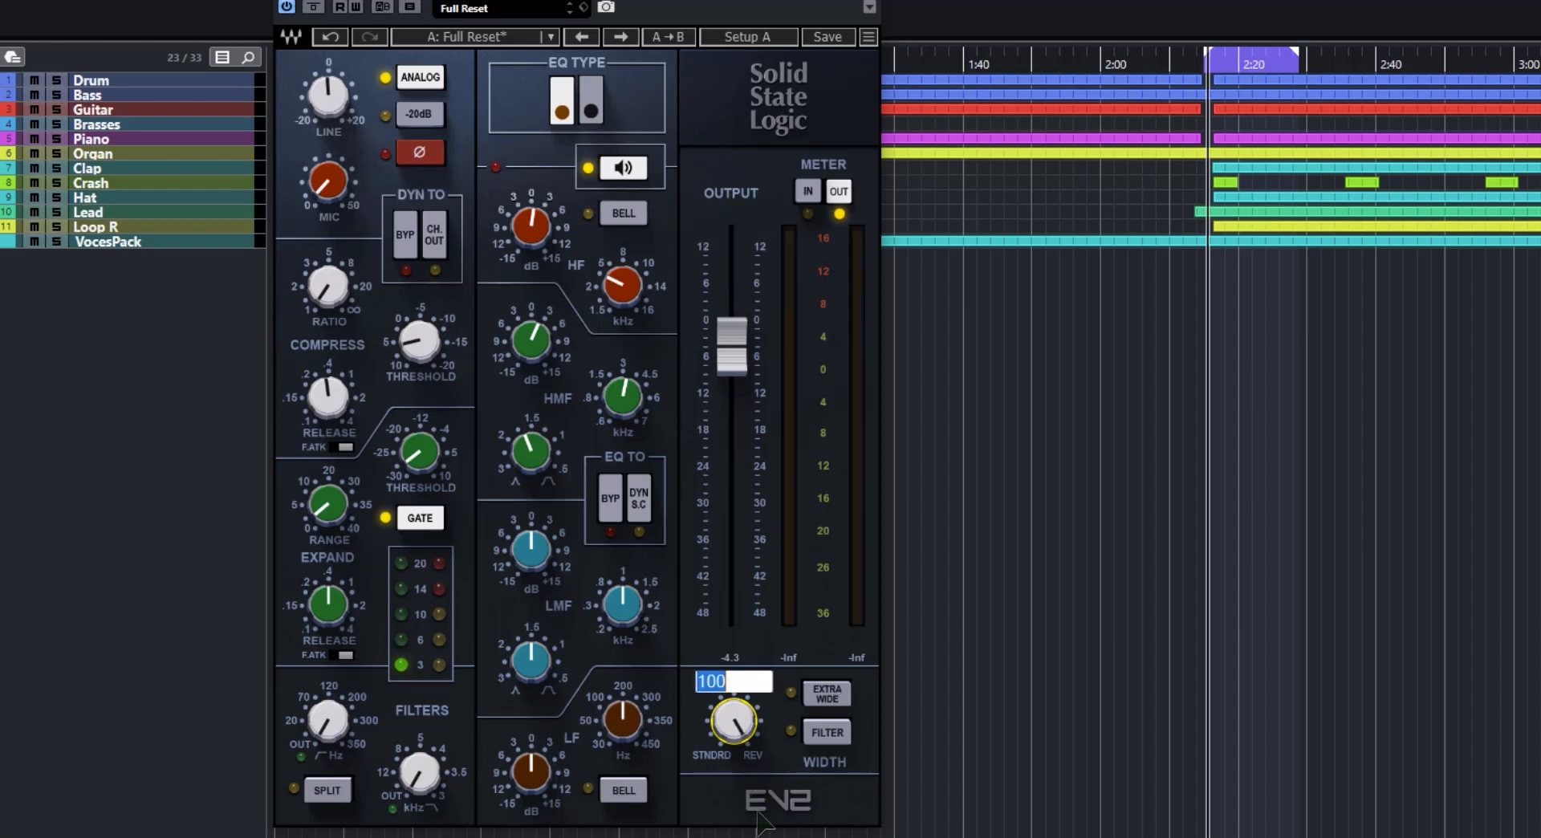
left_click_drag(739, 714, 739, 771)
scroll(732, 726, "down", 5)
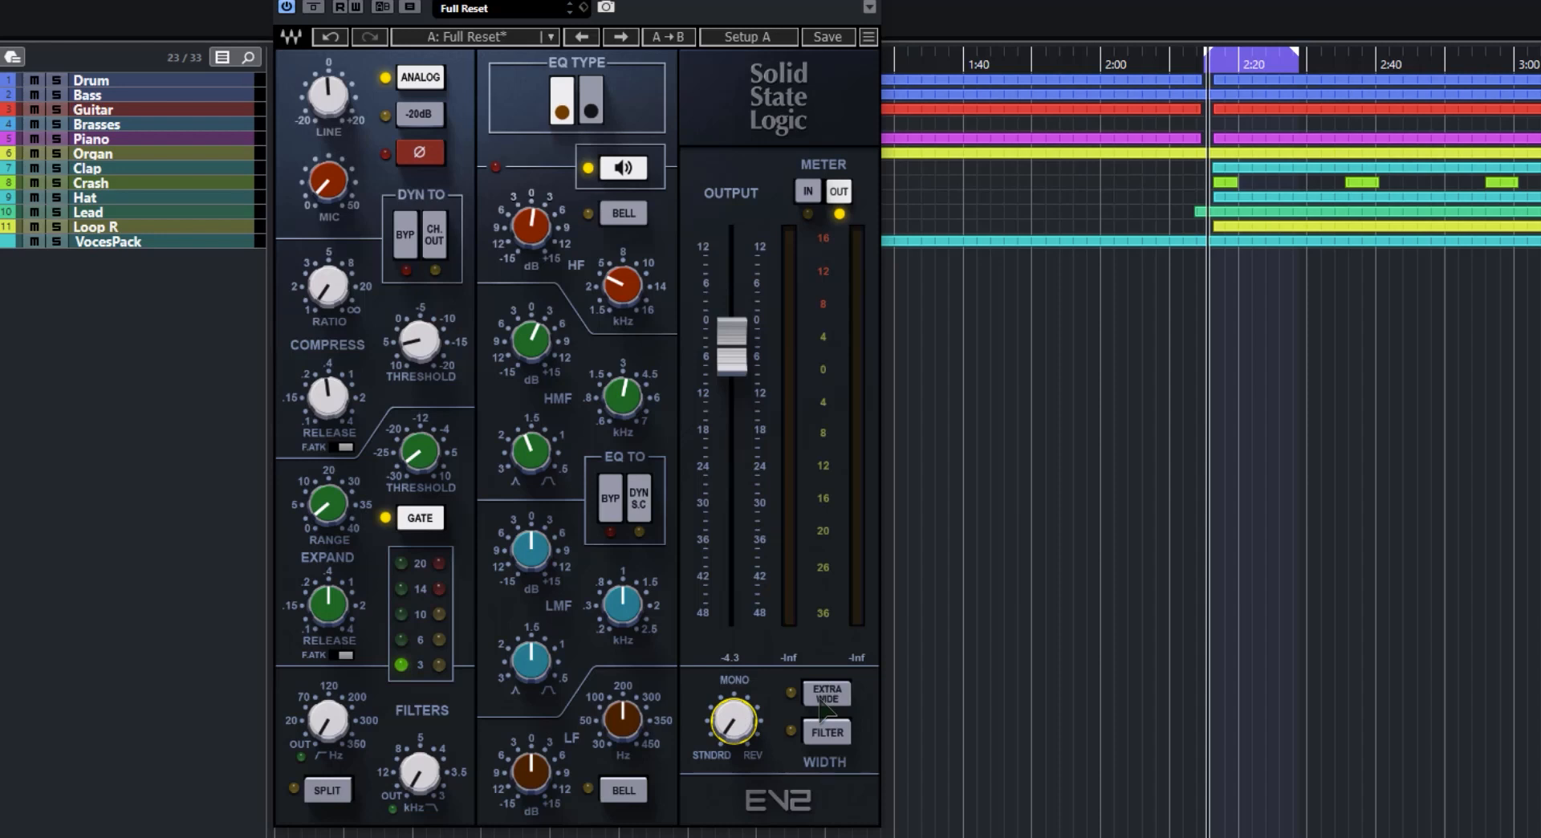
Try the Width control with Extra Wide on, turn Extra Wide off, and try it with the width Filter on.
left_click(826, 697)
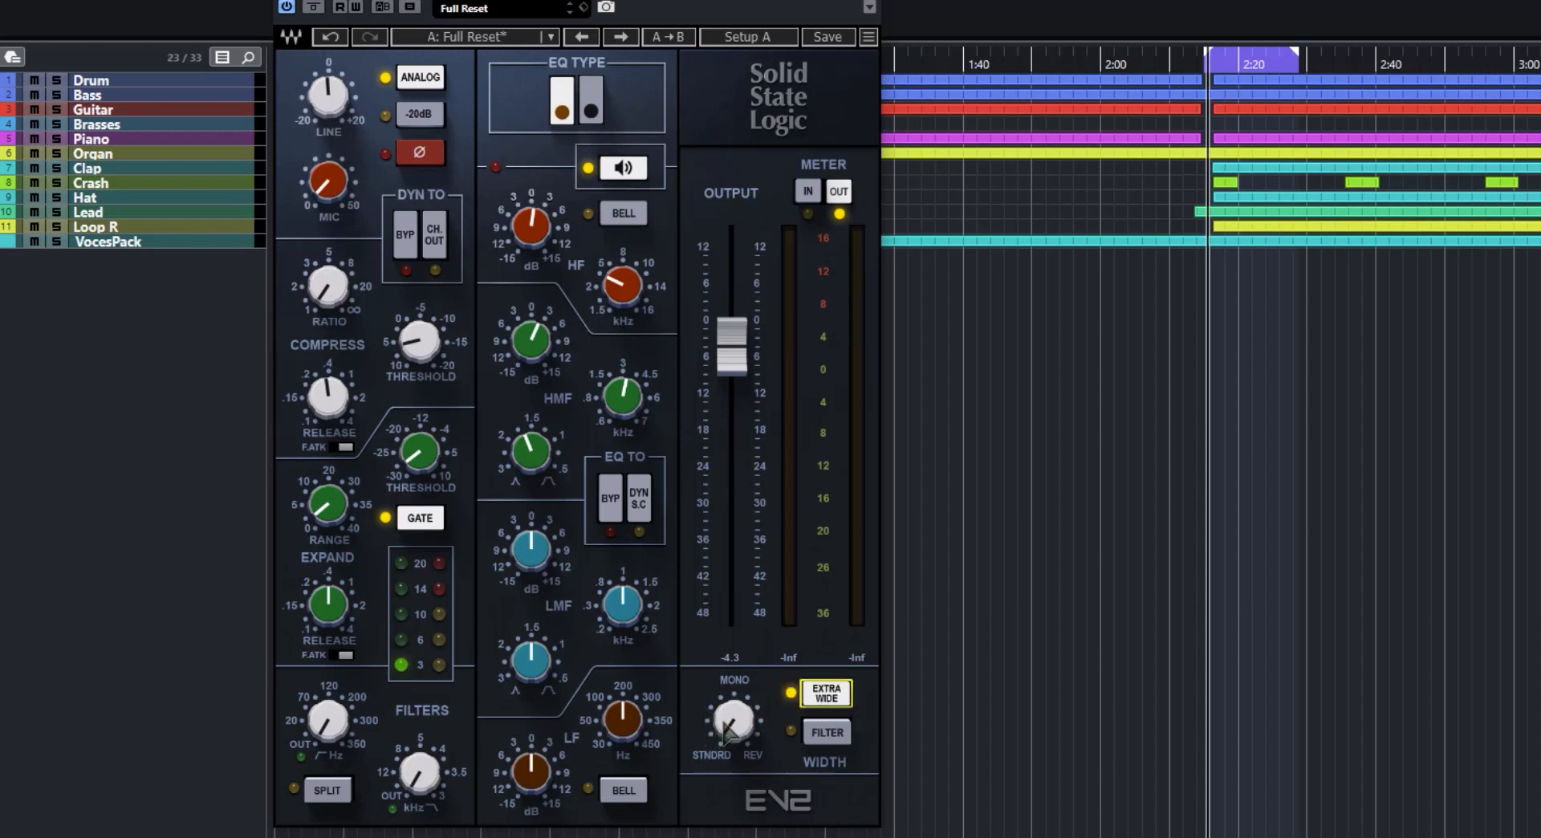
left_click_drag(733, 732, 726, 762)
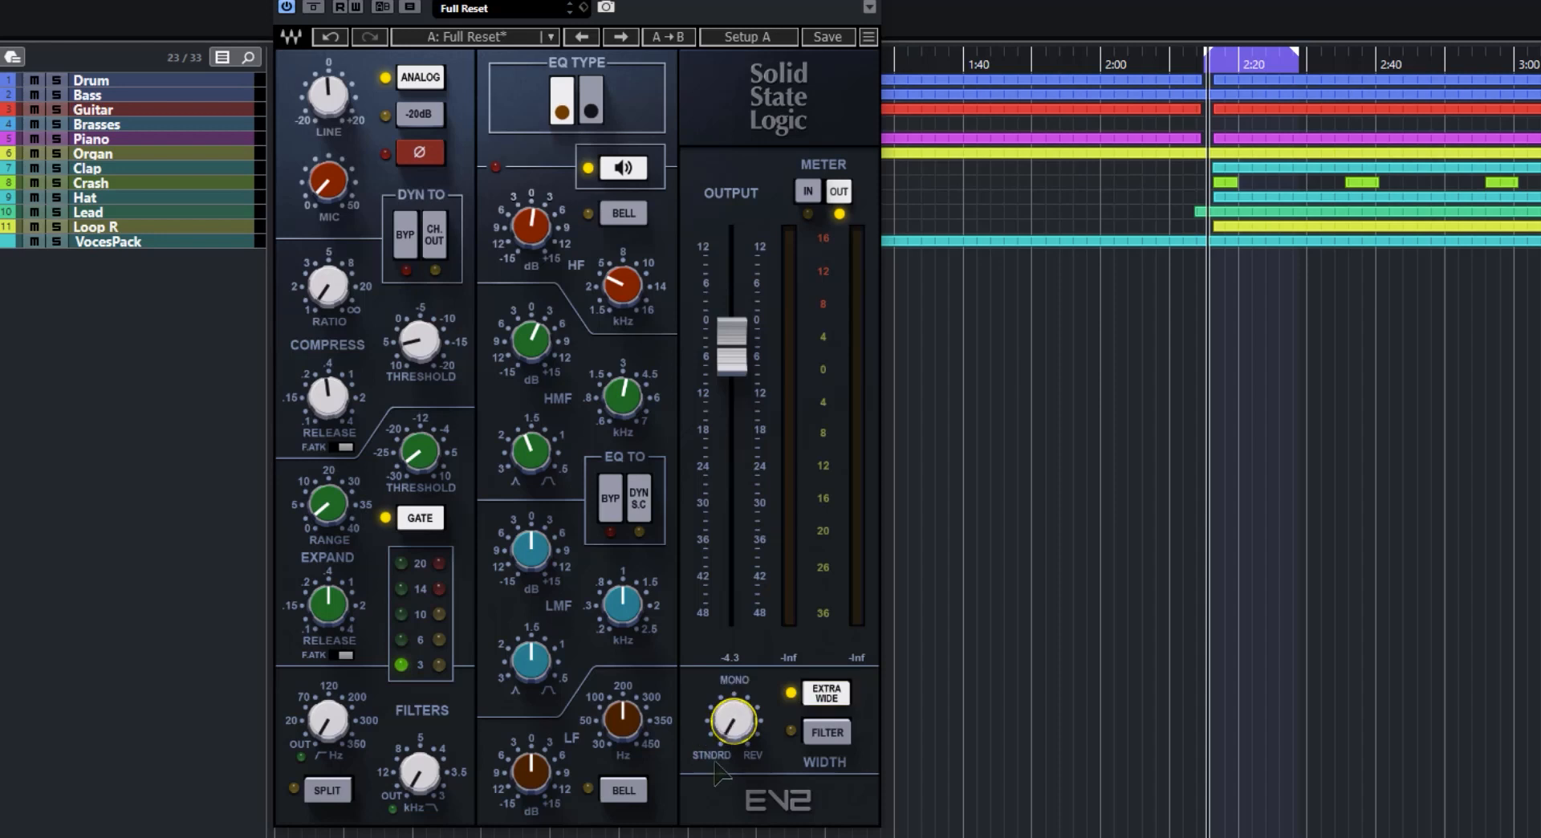
left_click(820, 694)
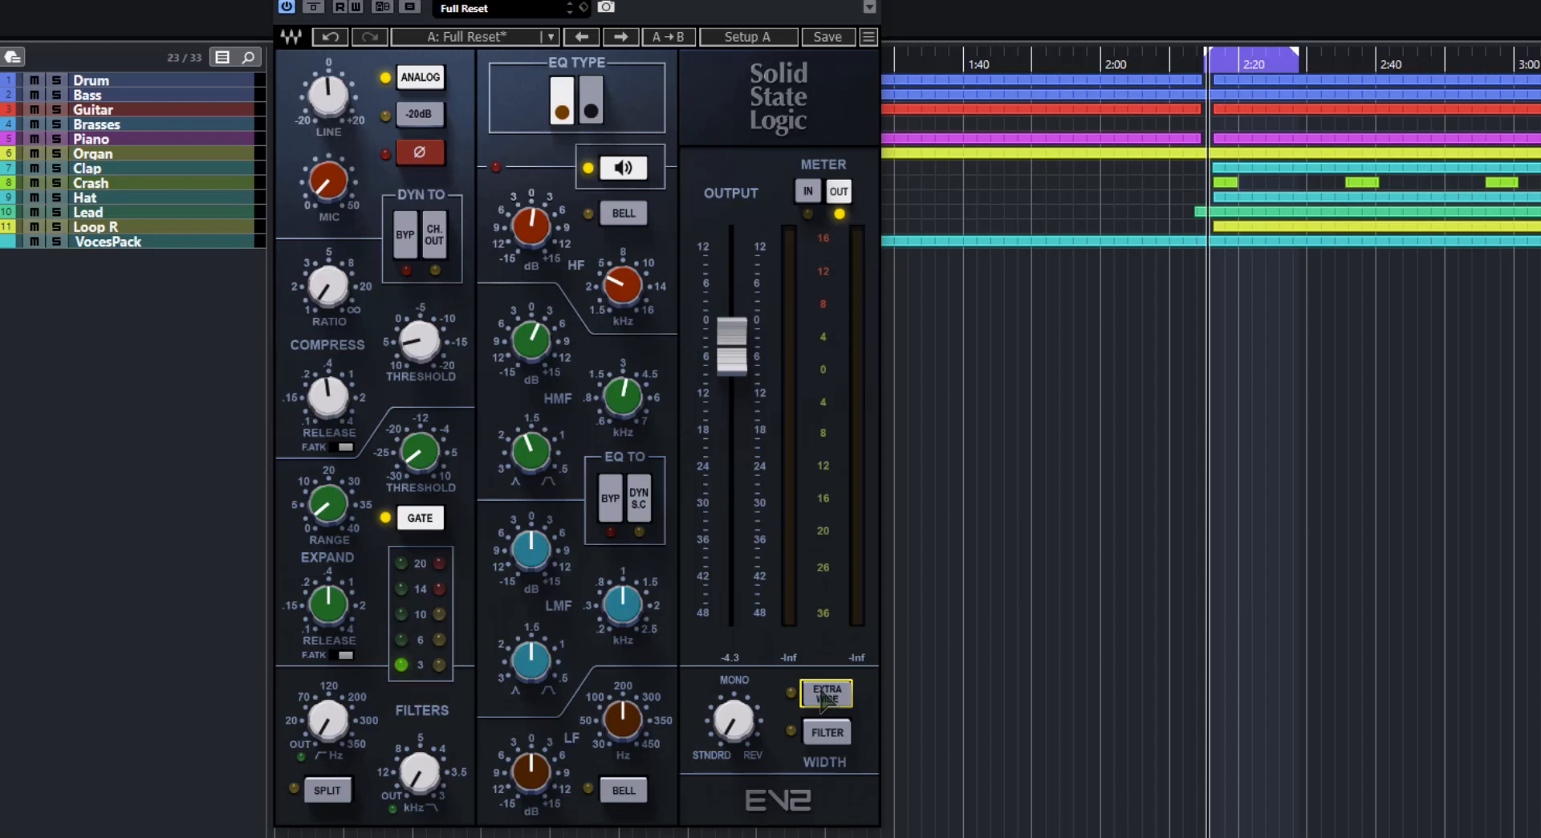
left_click(826, 731)
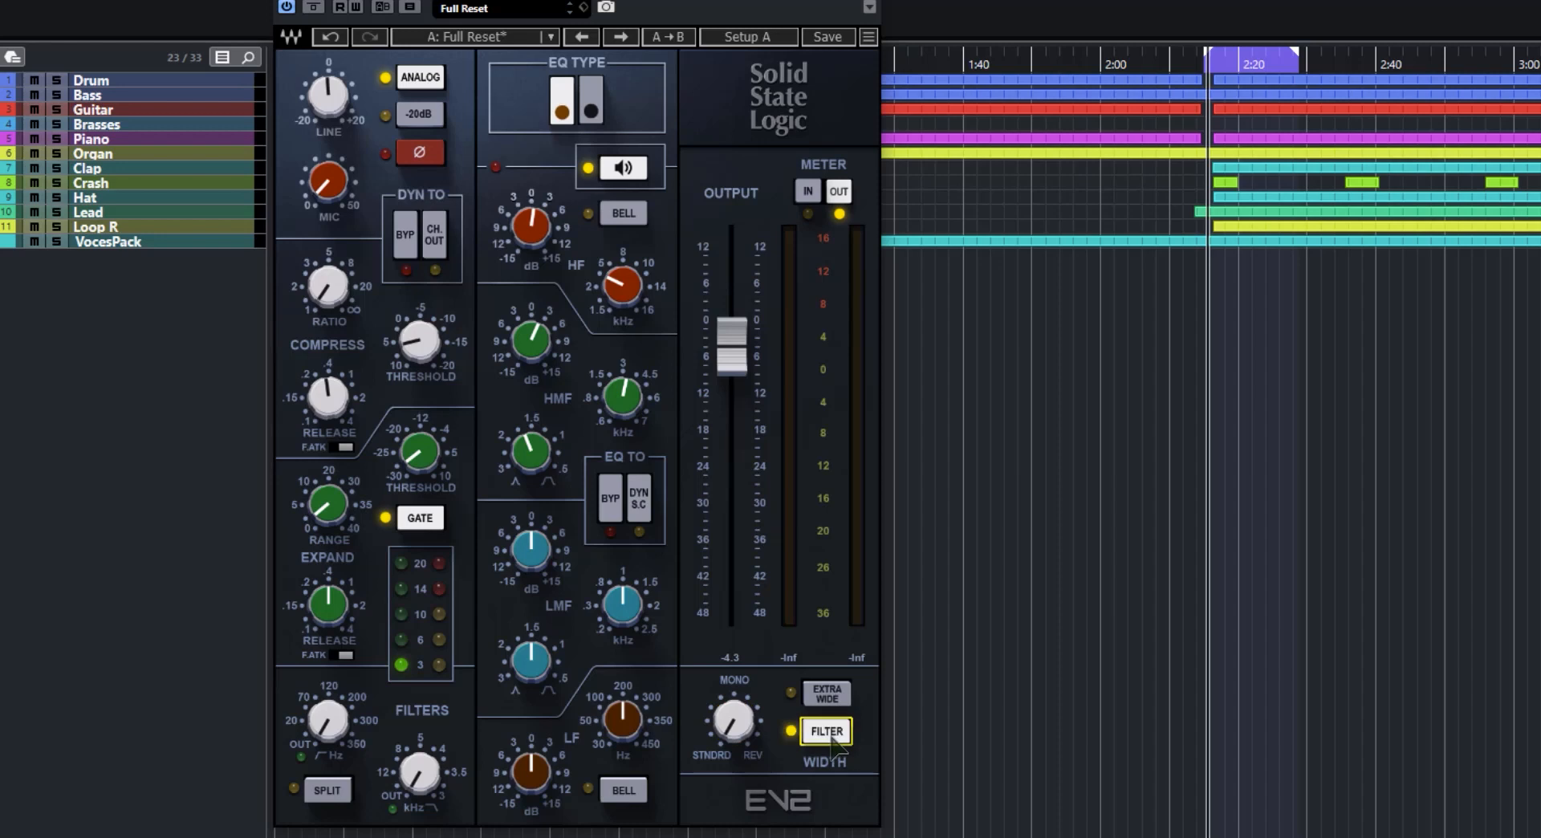
left_click_drag(733, 721, 791, 602)
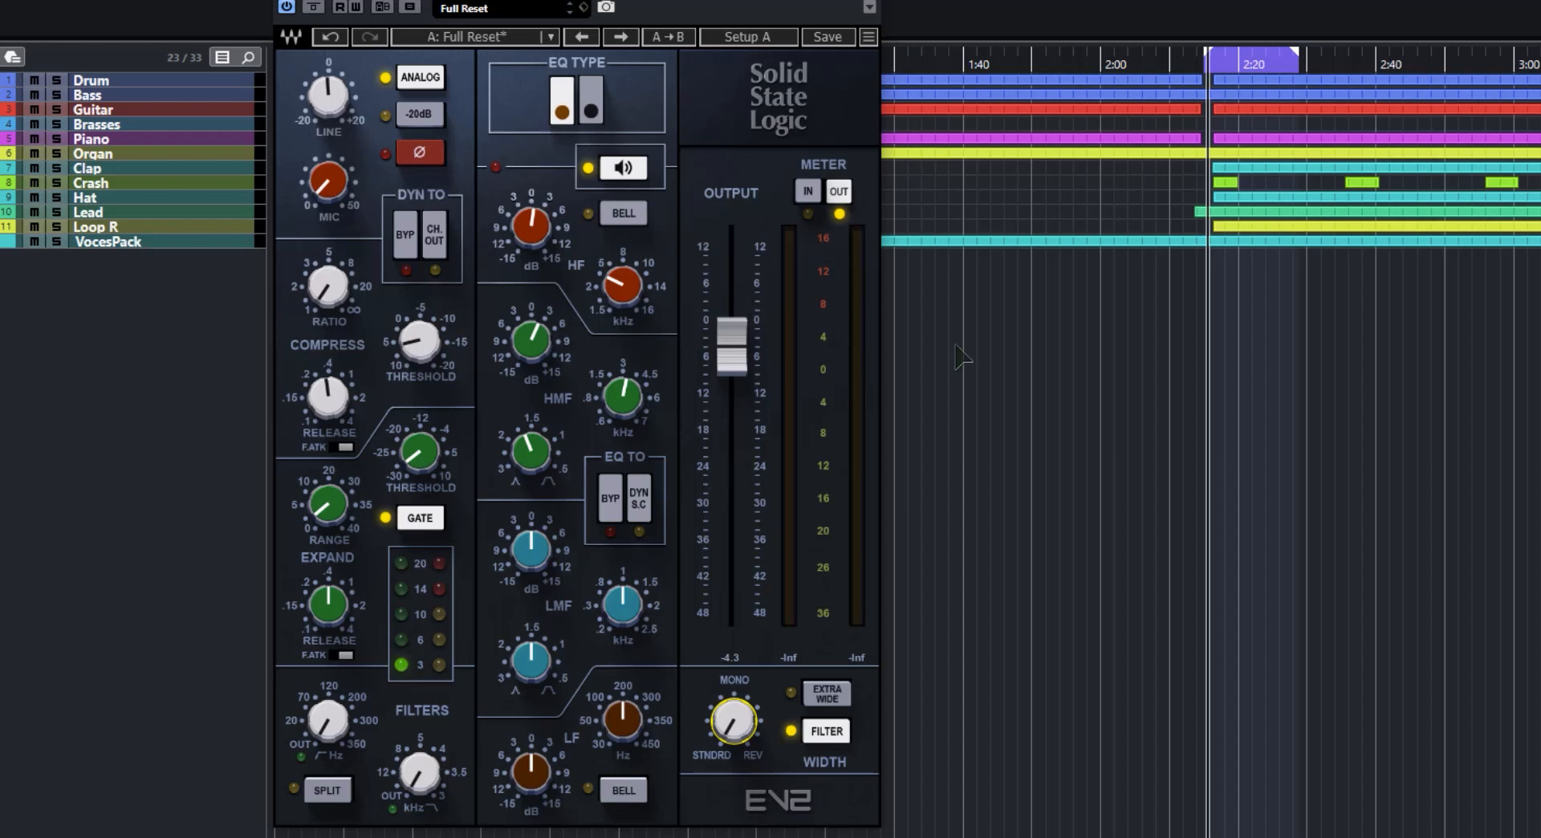
Switch the EQ type to black and back to brown.
left_click(592, 100)
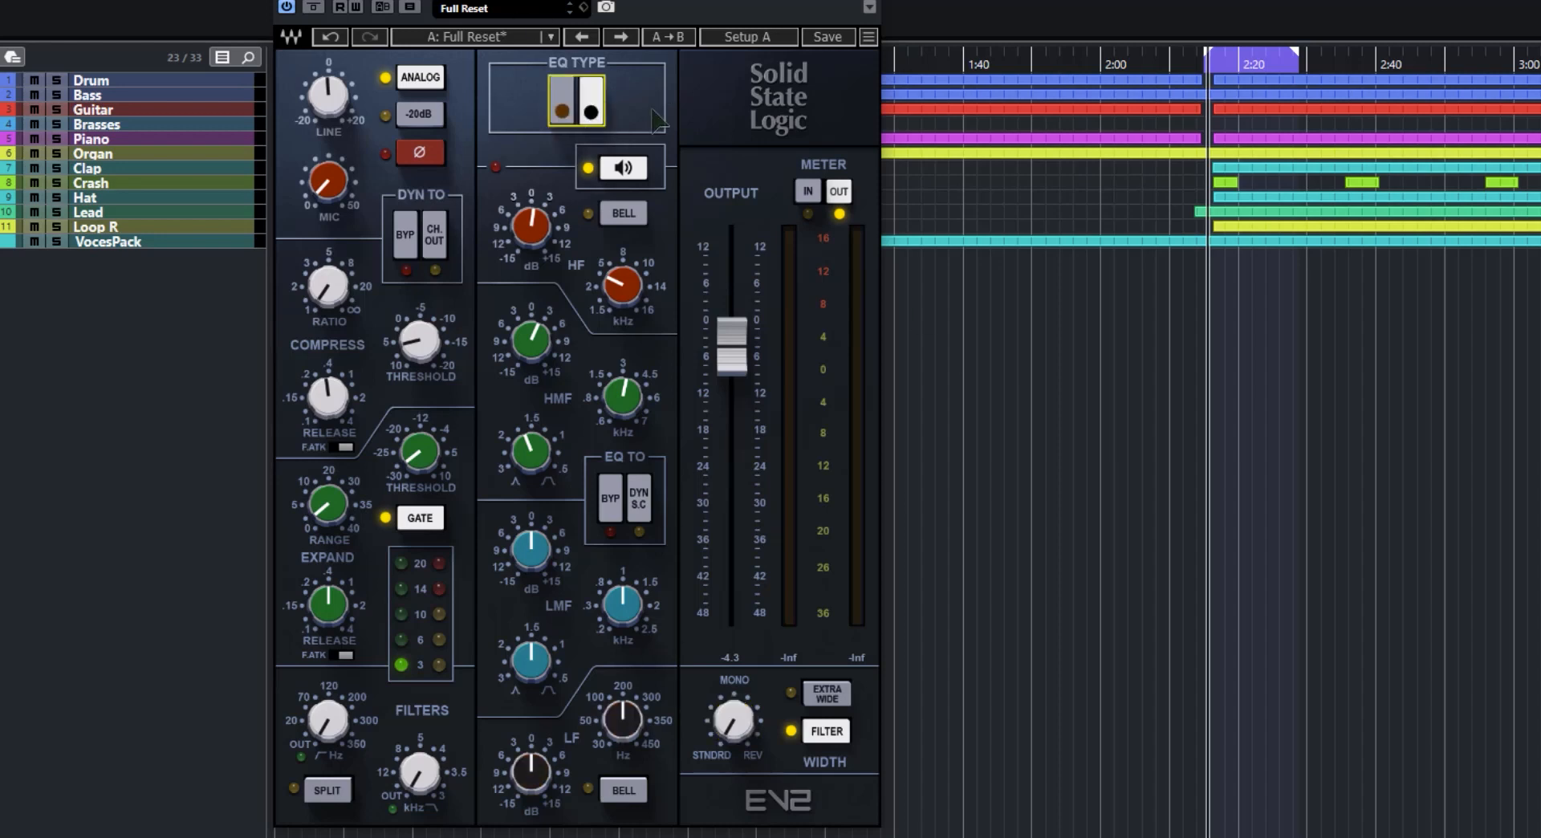
left_click(564, 112)
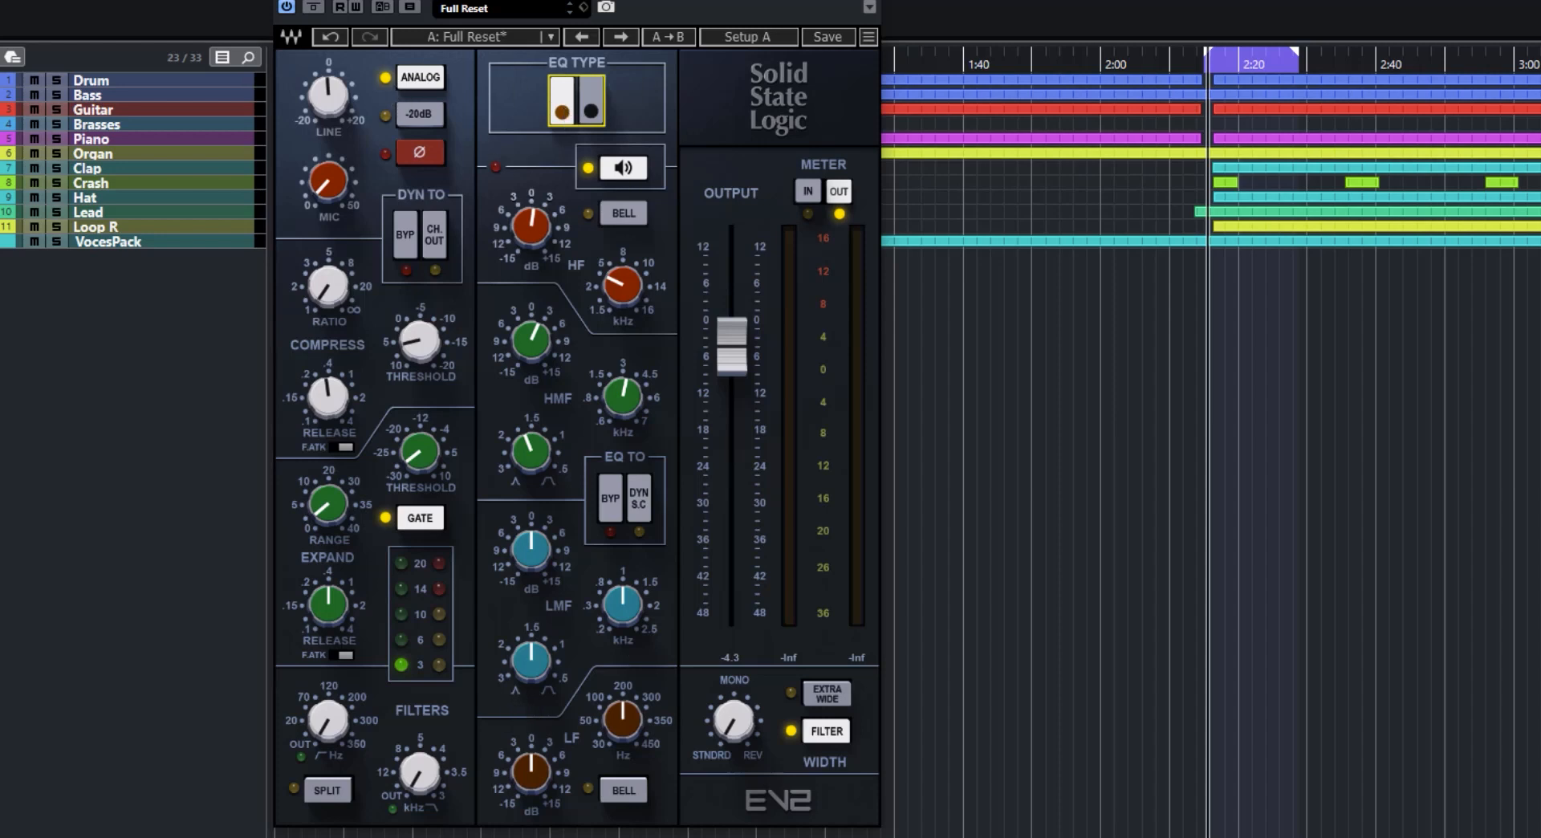
Reload the Full Reset preset, and turn off the expander's Gate mode and the dynamics bypass.
left_click(622, 40)
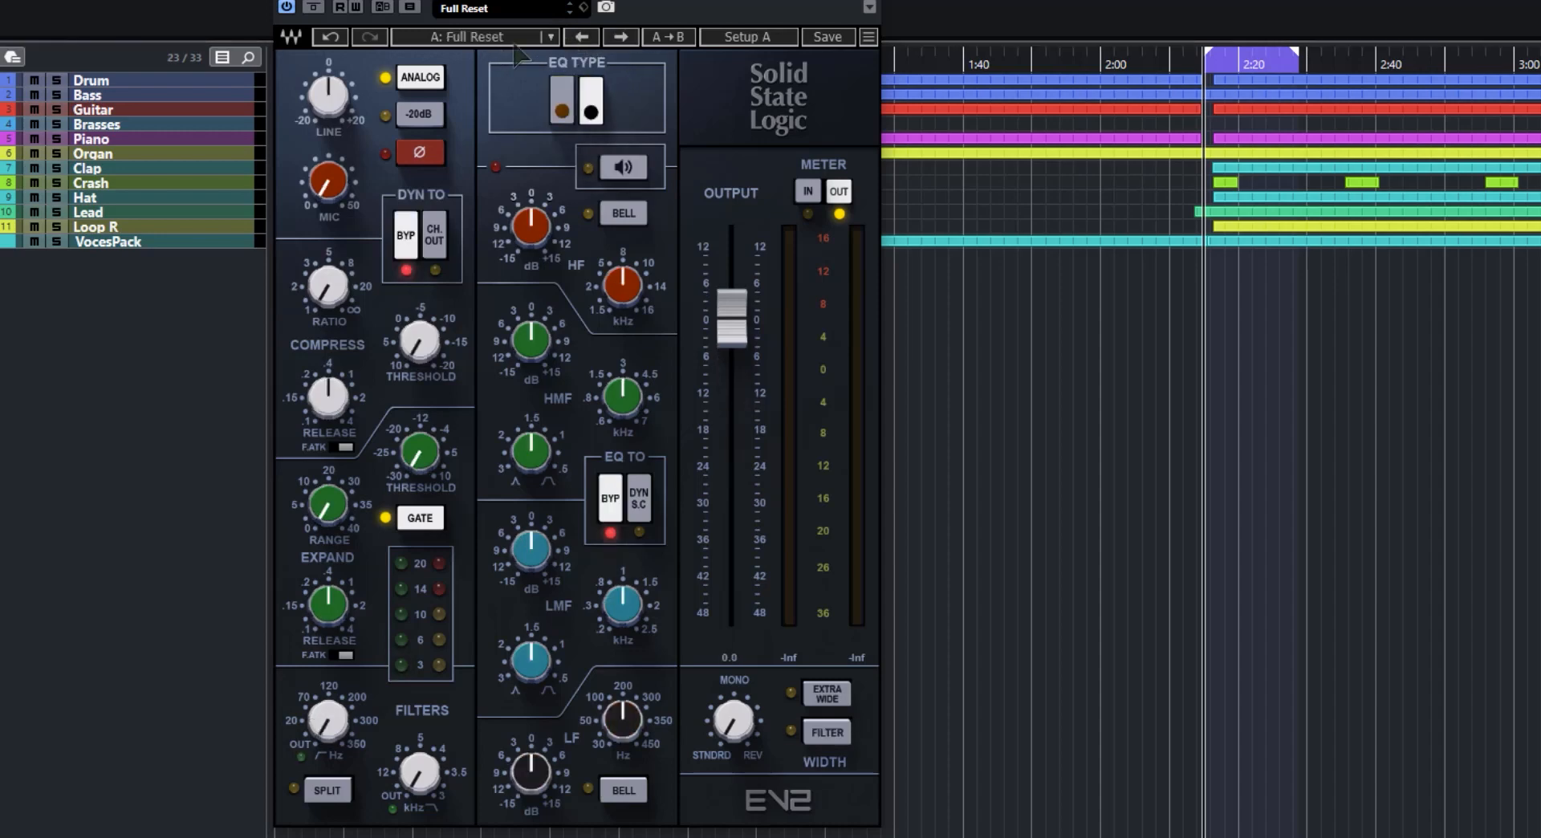
left_click(550, 41)
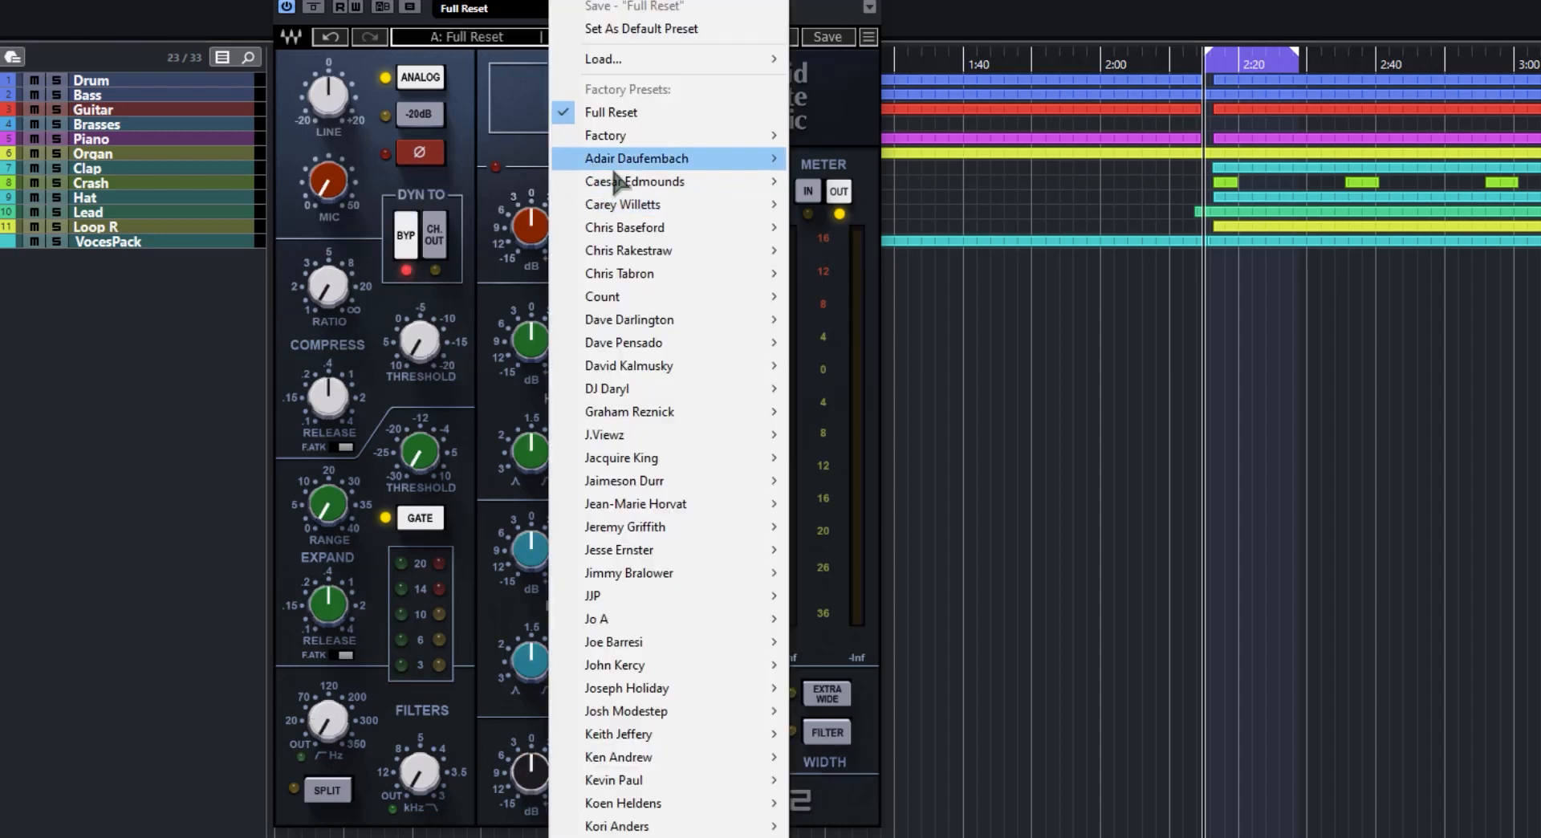
left_click(614, 114)
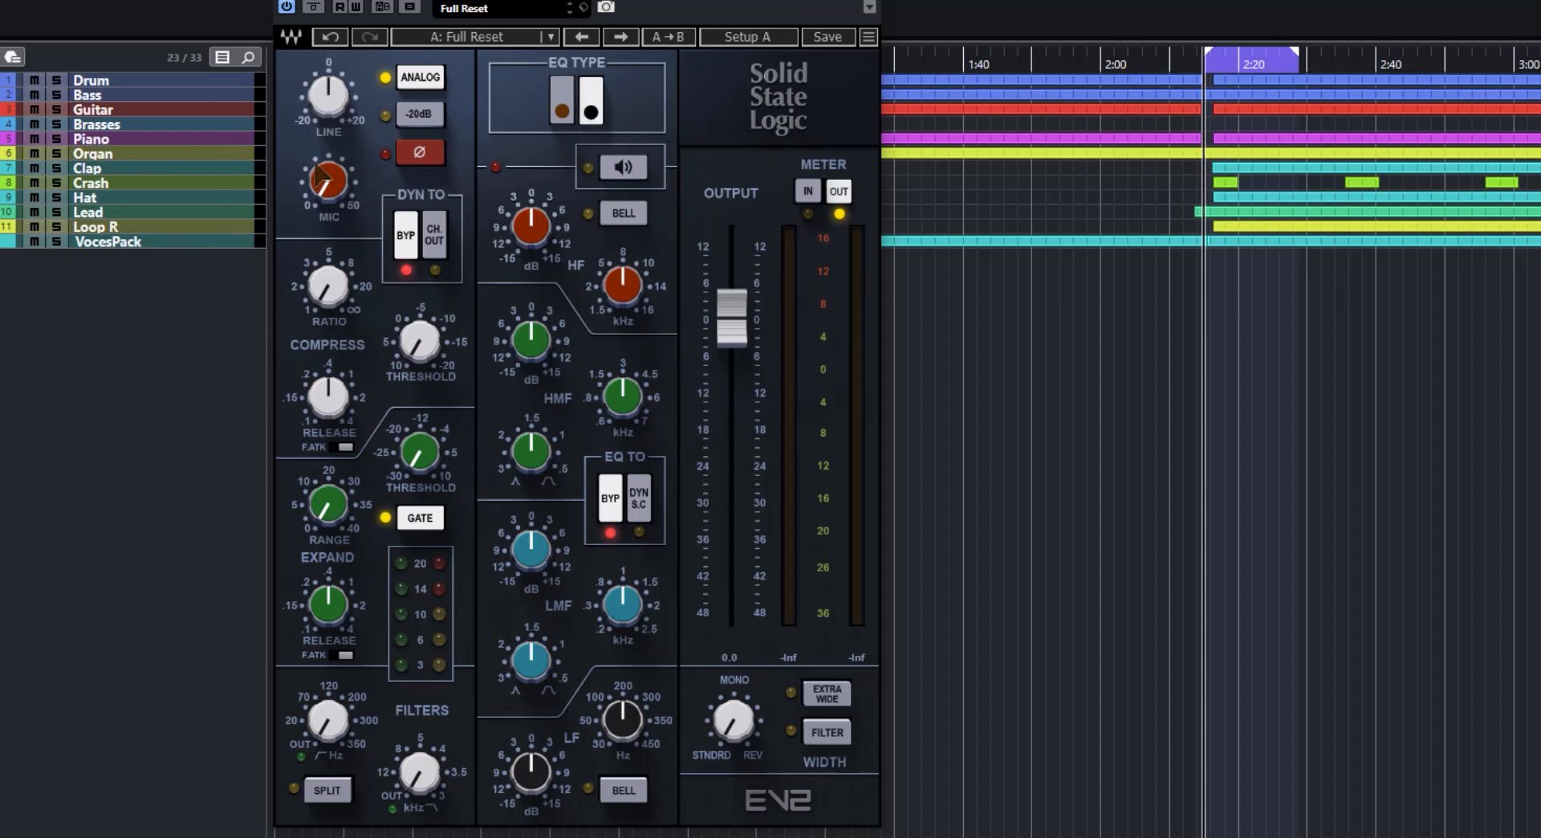
left_click(403, 521)
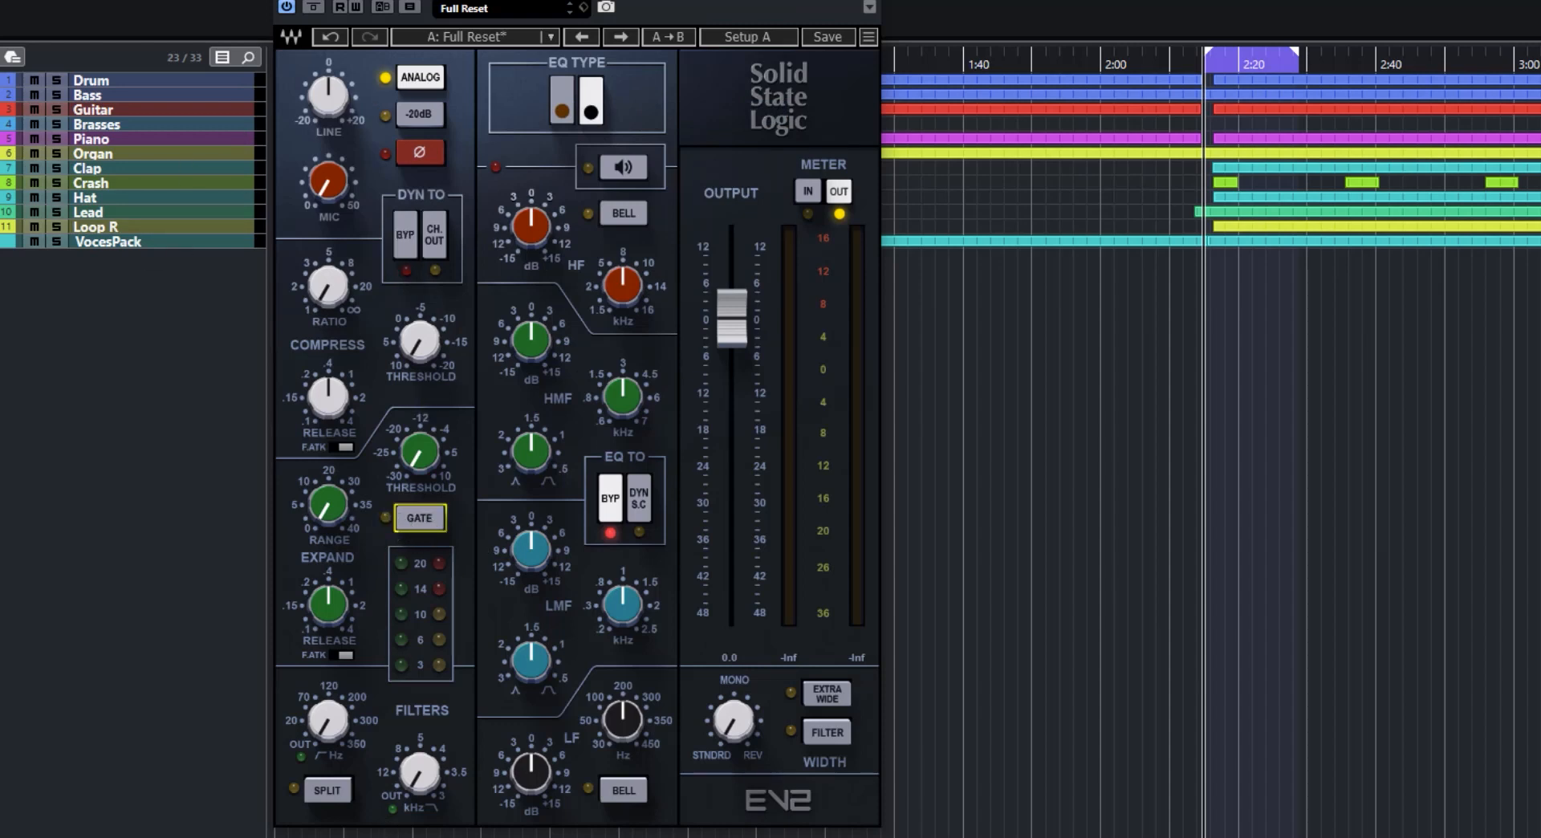
Start playback and try the Line input gain at 11.5, returning it to 0.
left_click(316, 10)
key("space")
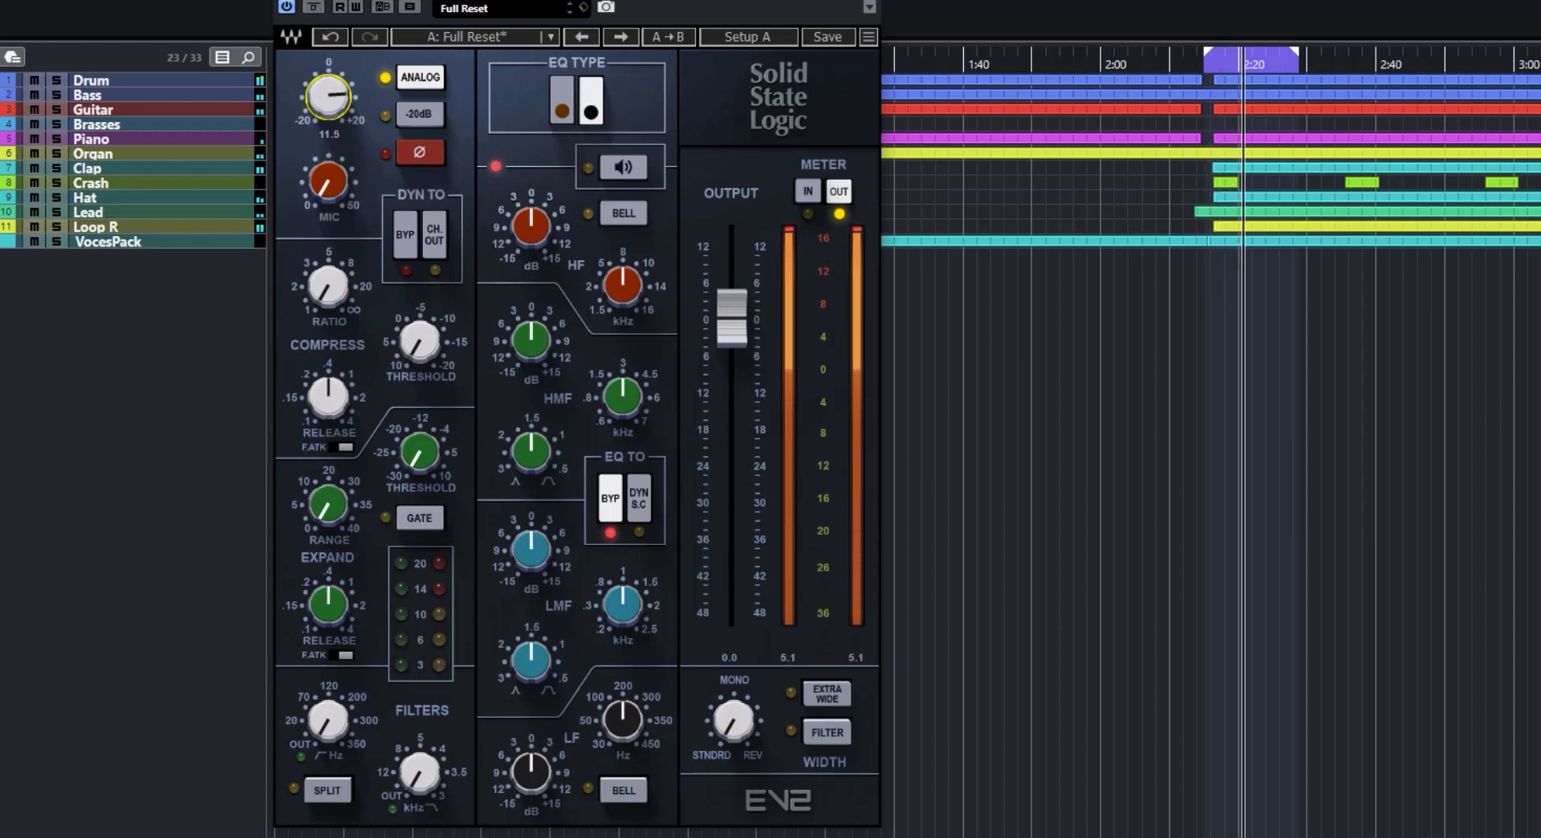
mouse_move(328, 95)
left_mouse_down()
mouse_move(328, 66)
mouse_move(329, 86)
left_mouse_up()
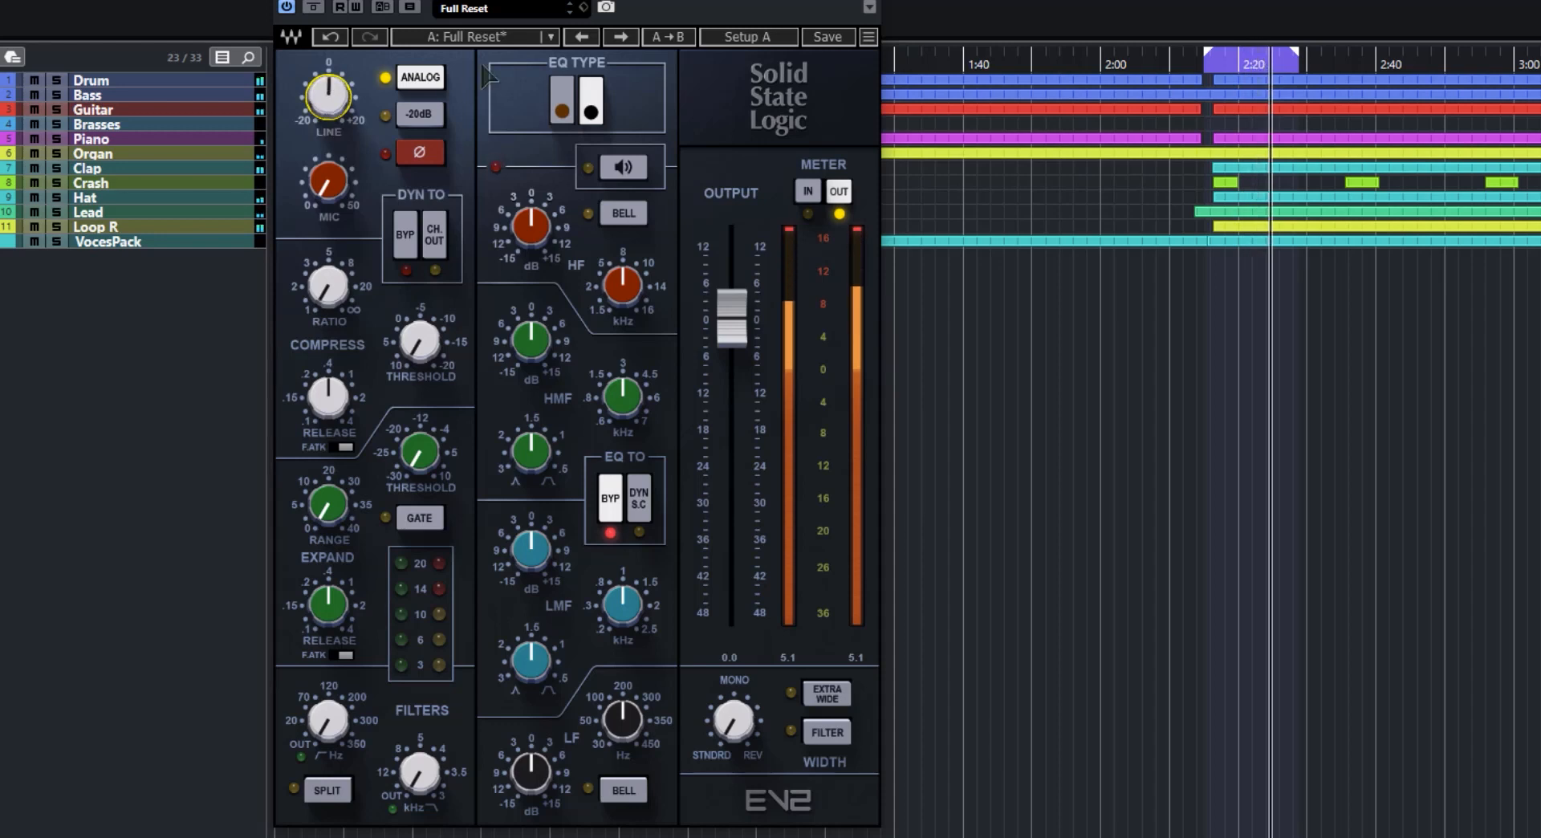
Audition the Analog mode, -20dB pad and phase-invert switches during playback.
left_click(421, 78)
left_click(424, 82)
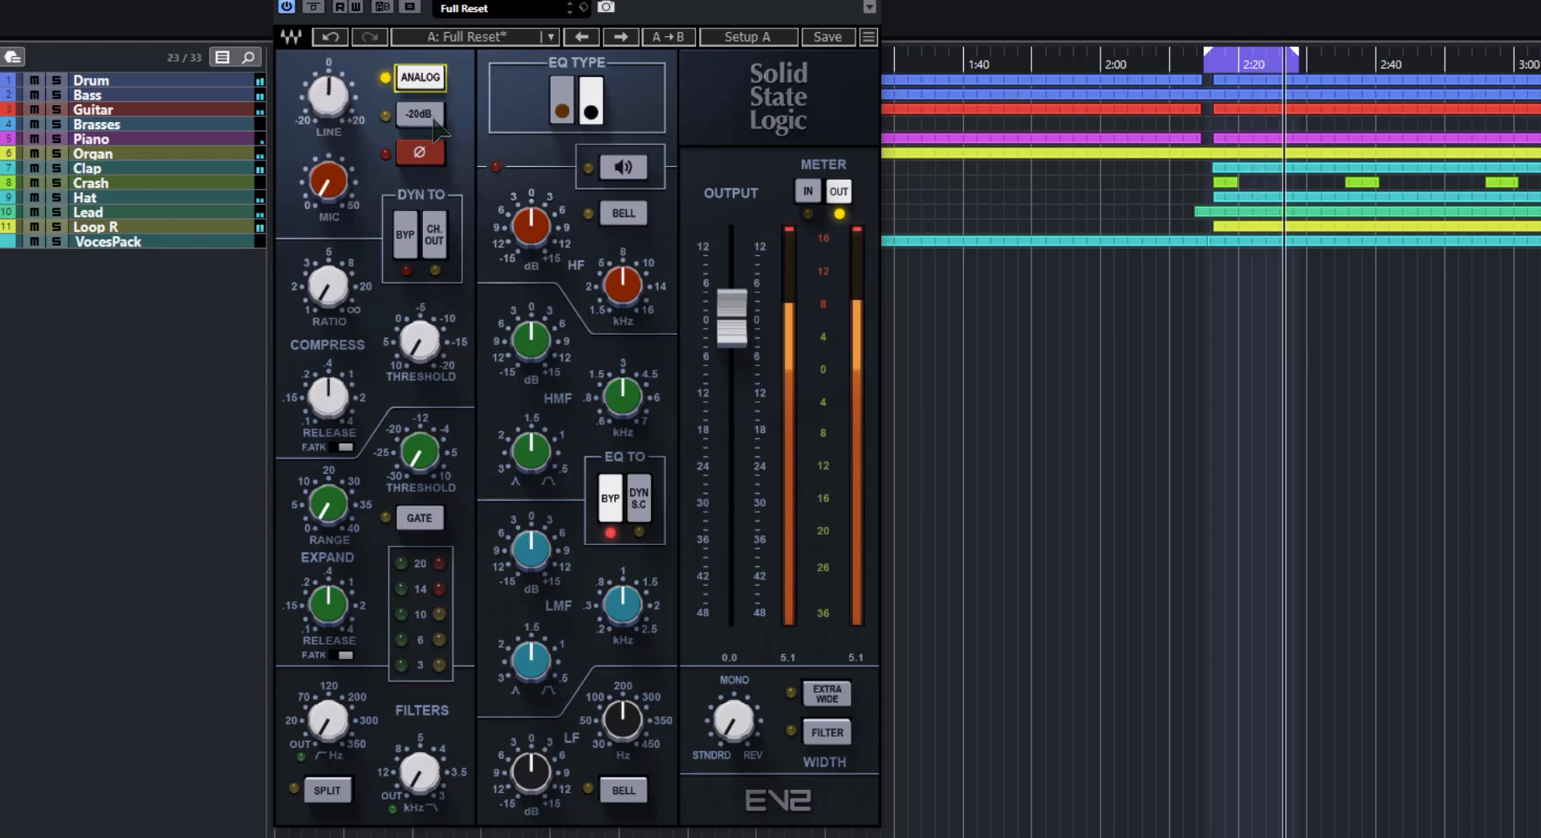
left_click(432, 117)
left_click(432, 117)
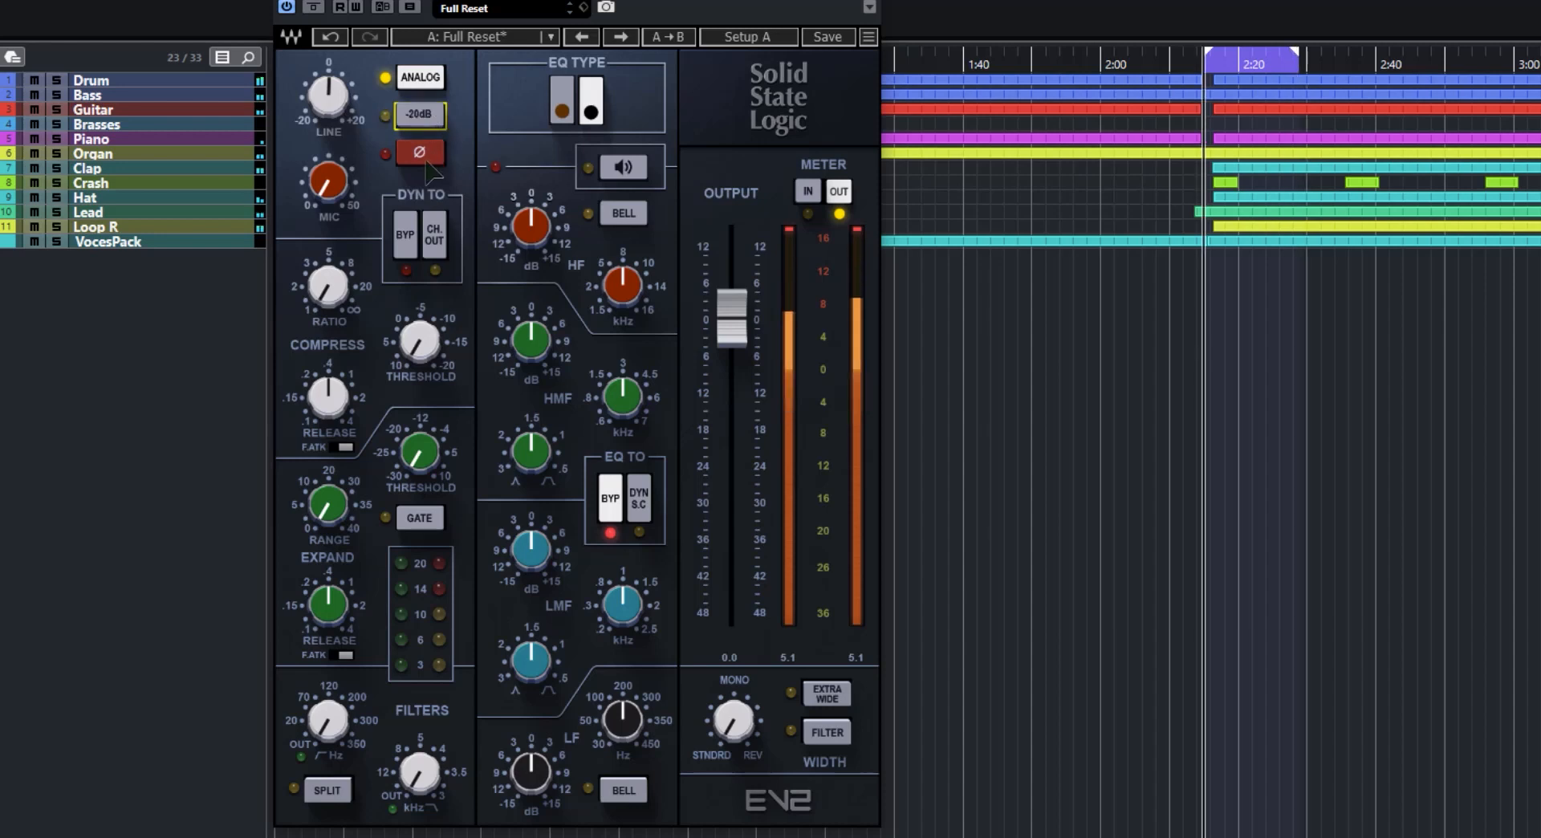
left_click(419, 153)
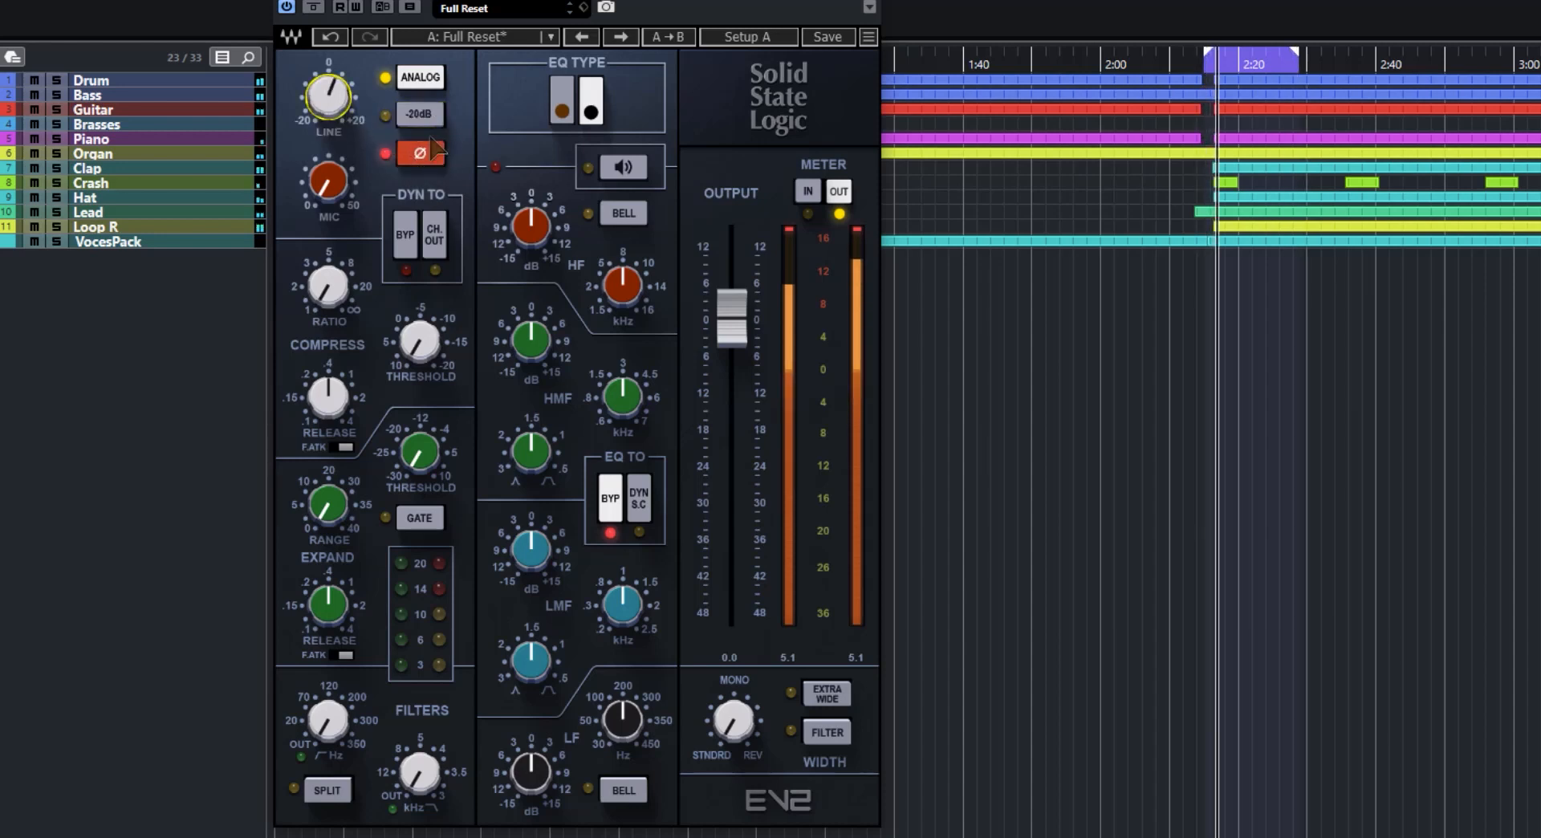
Drive the input with the Mic gain, compensating with the output fader at -30.6 dB and finally at about -11.4 dB.
left_click_drag(350, 195, 349, 182)
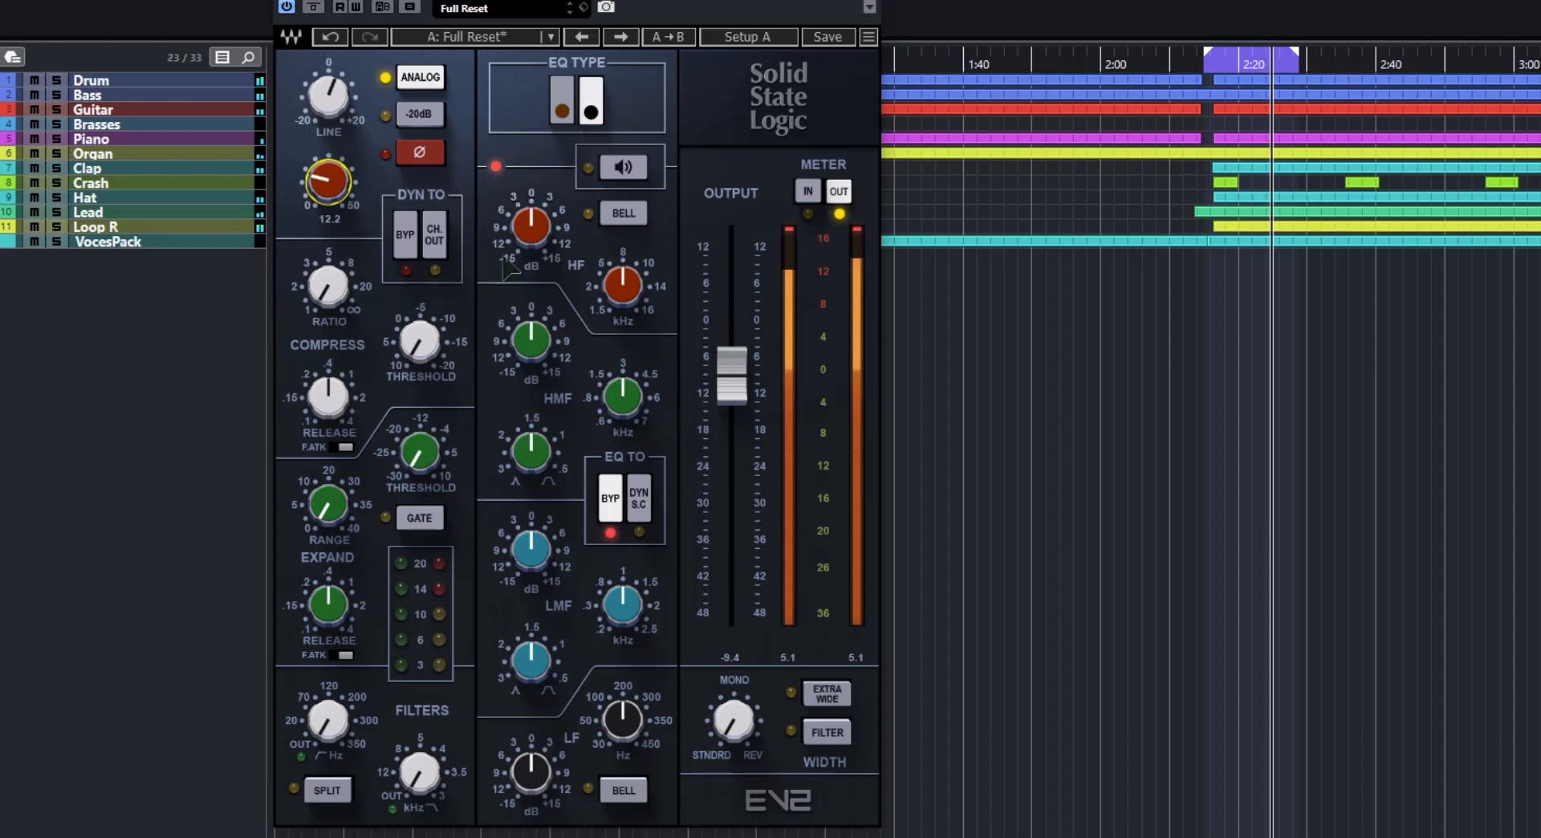
left_click_drag(745, 384, 745, 485)
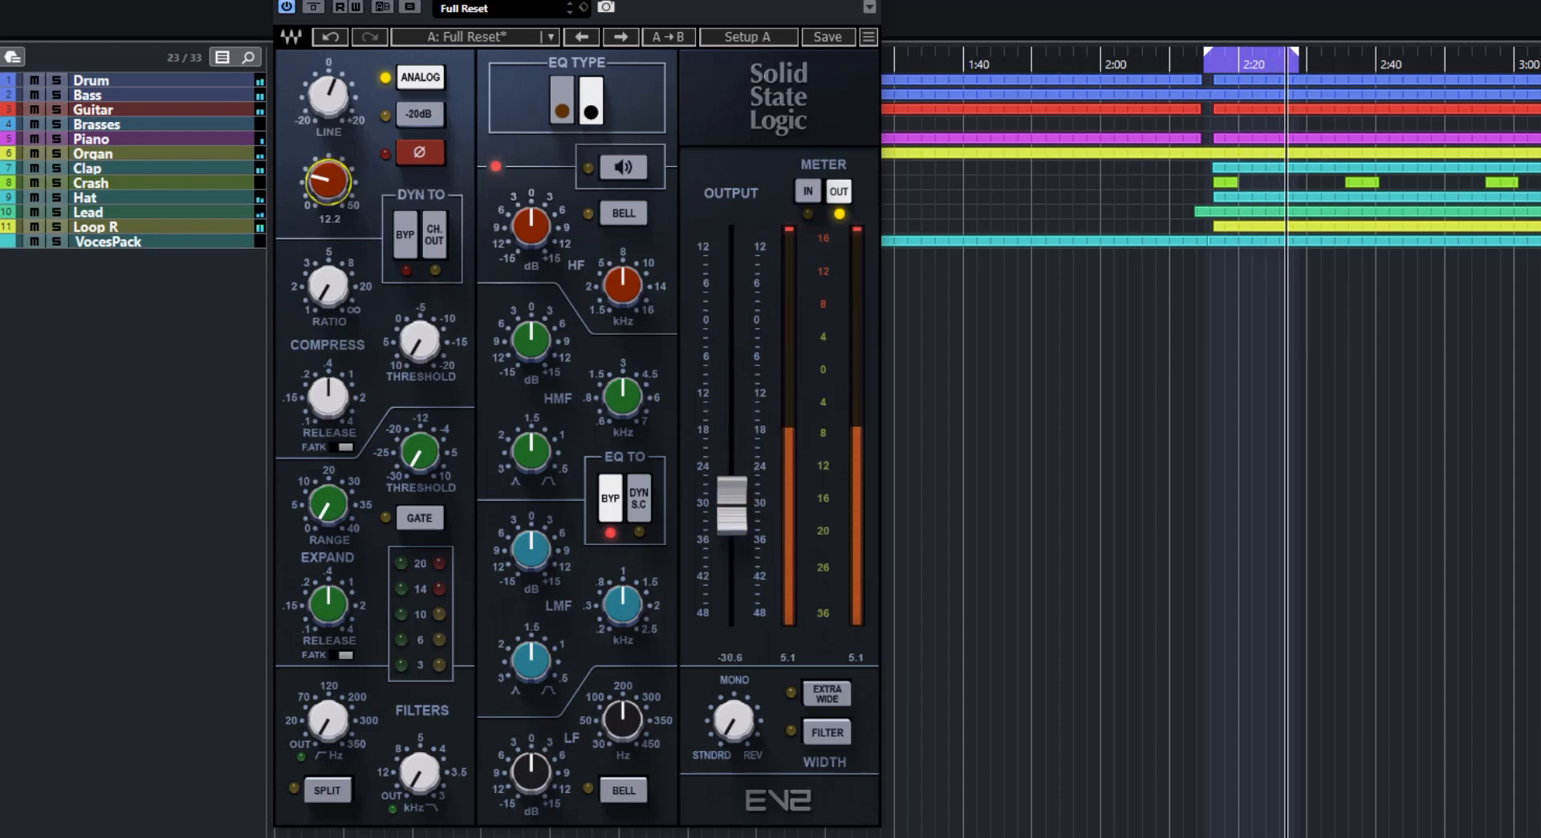
left_click_drag(328, 183, 328, 169)
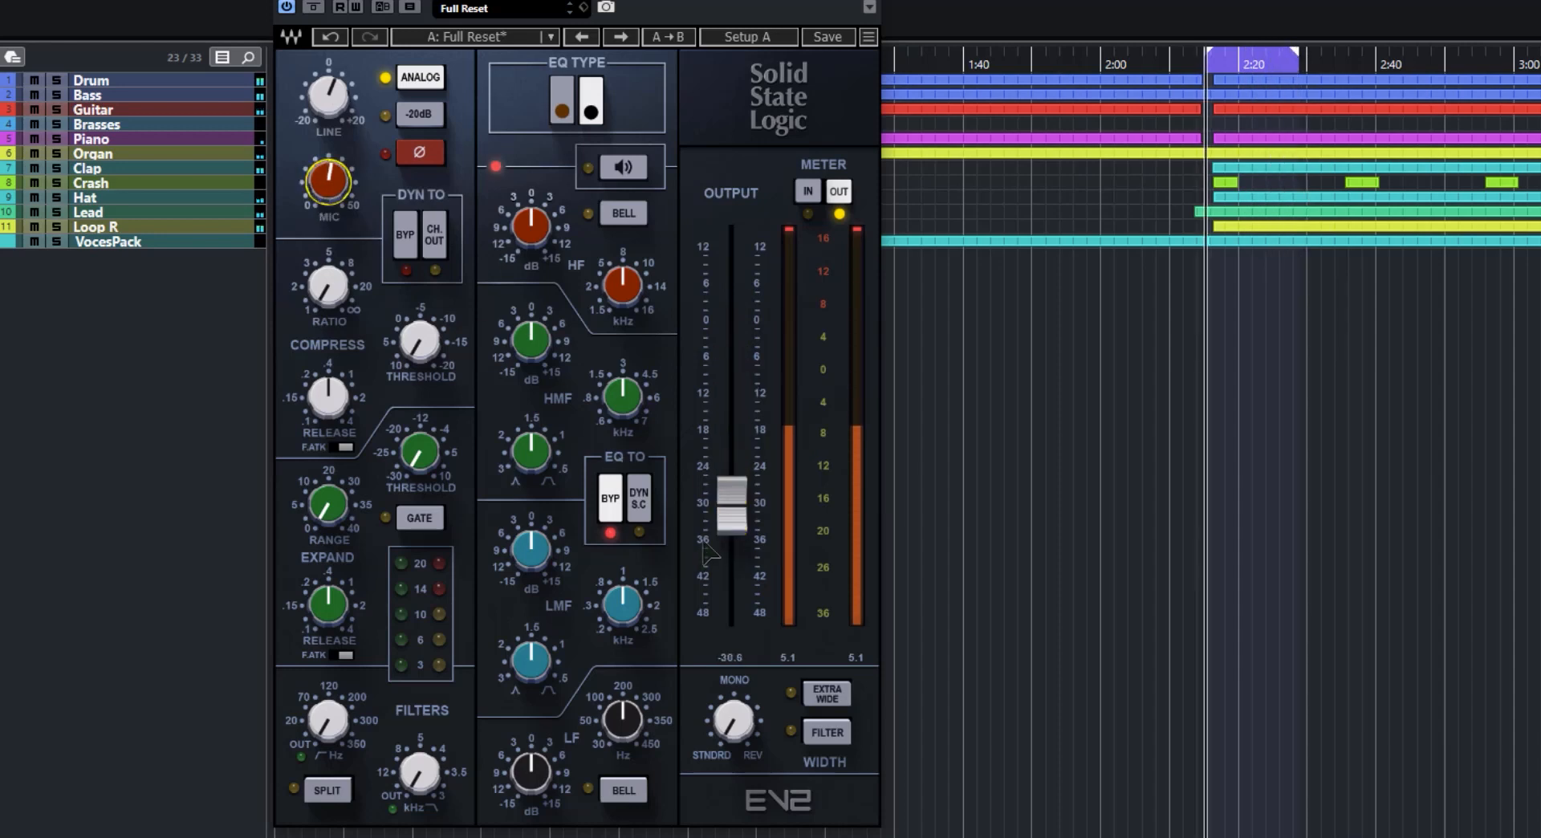
left_click_drag(318, 181, 318, 150)
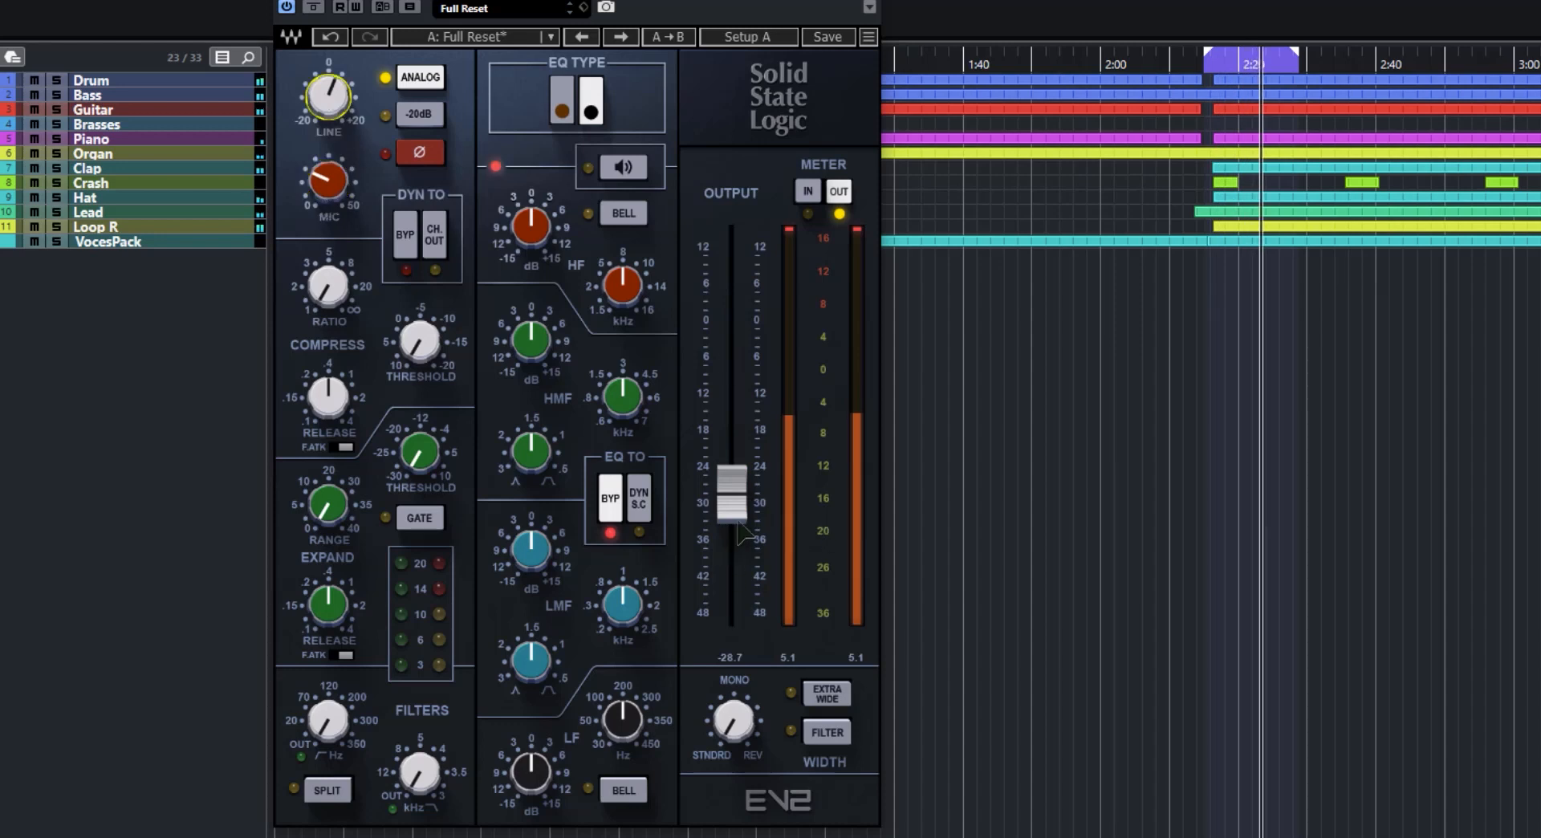
left_click_drag(738, 524, 731, 389)
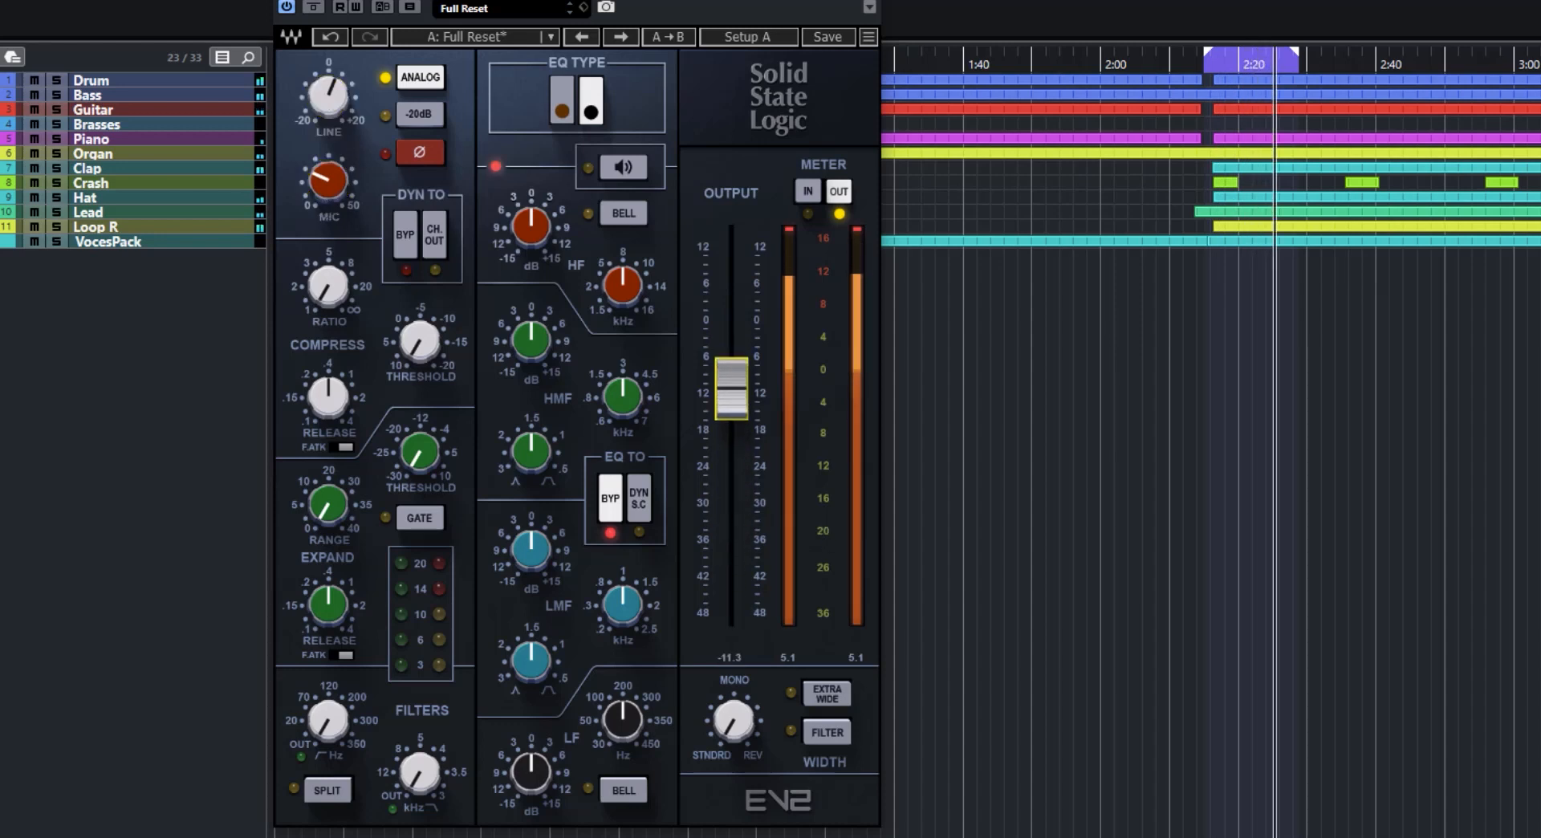
left_click(328, 94)
With the dynamics active, raise the compressor ratio, try heavy compression with a low threshold, ease the threshold back and try fast attack.
left_click(407, 255)
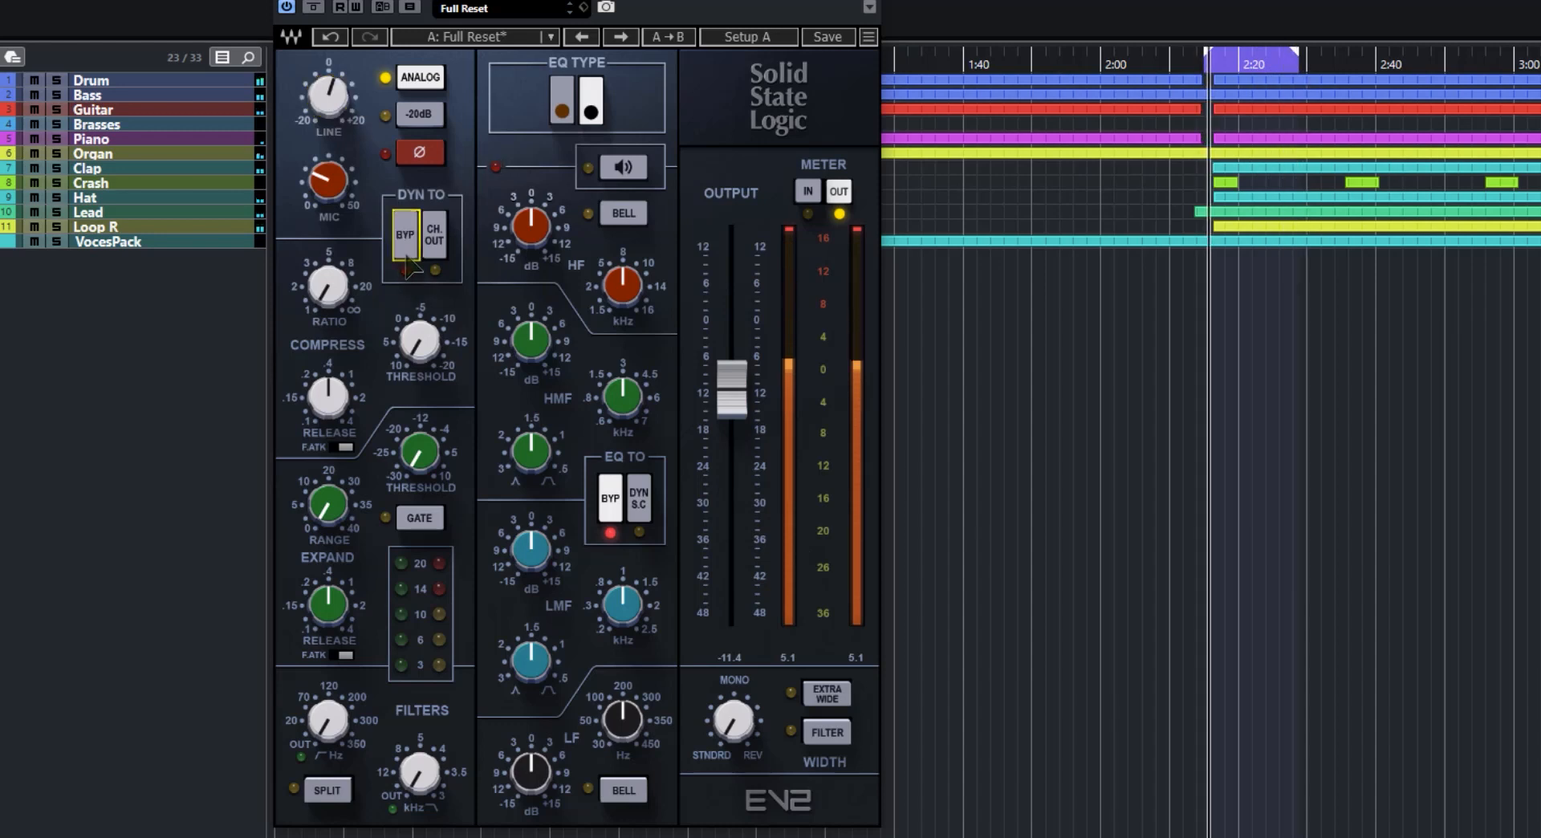
left_click_drag(328, 285, 328, 301)
left_click_drag(403, 335, 392, 407)
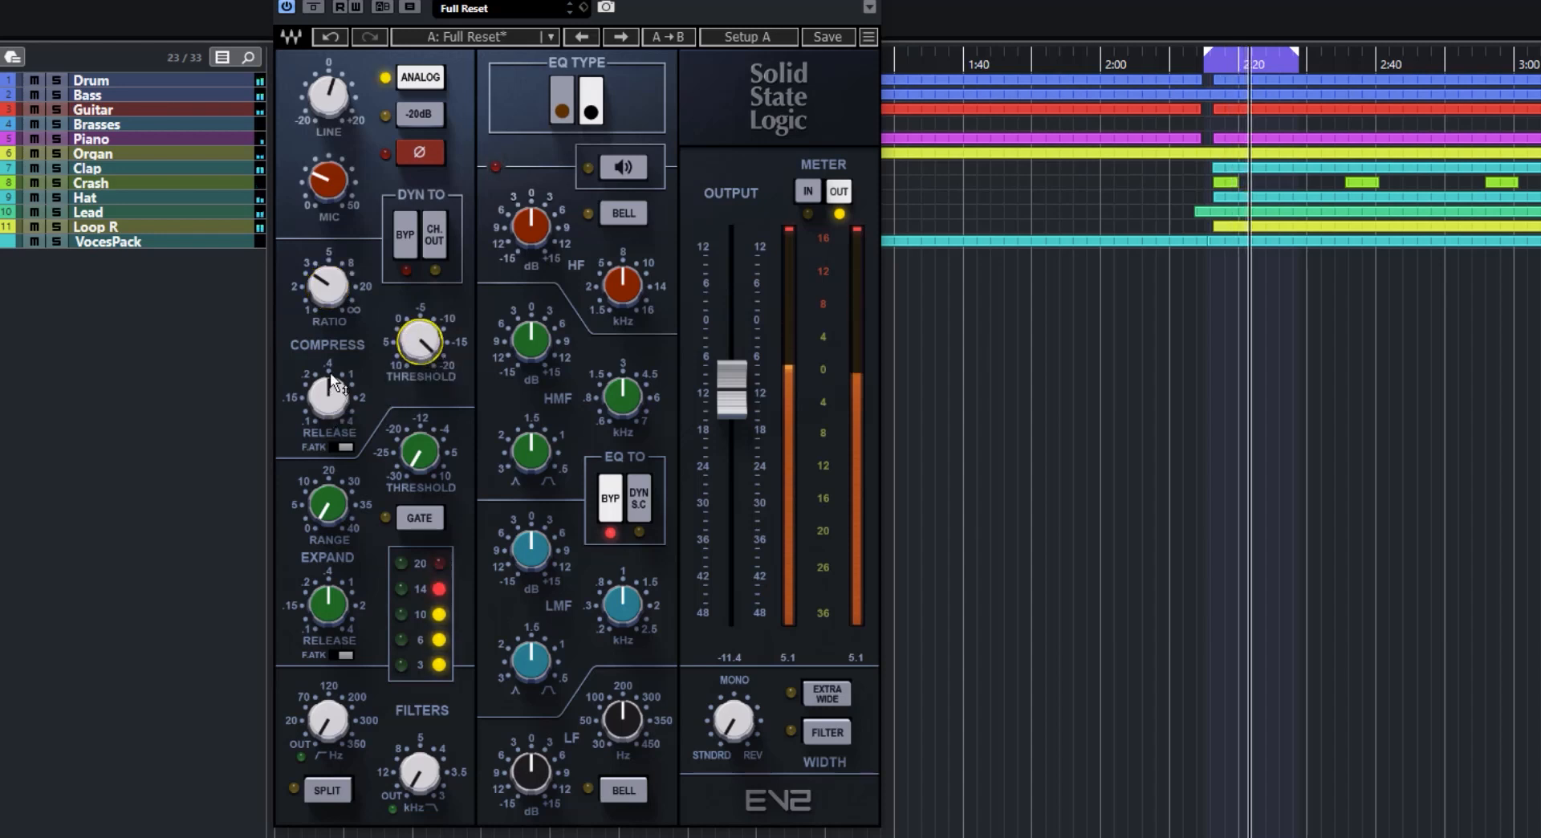
mouse_move(419, 341)
left_mouse_down()
mouse_move(419, 301)
mouse_move(419, 347)
left_mouse_up()
left_click(342, 447)
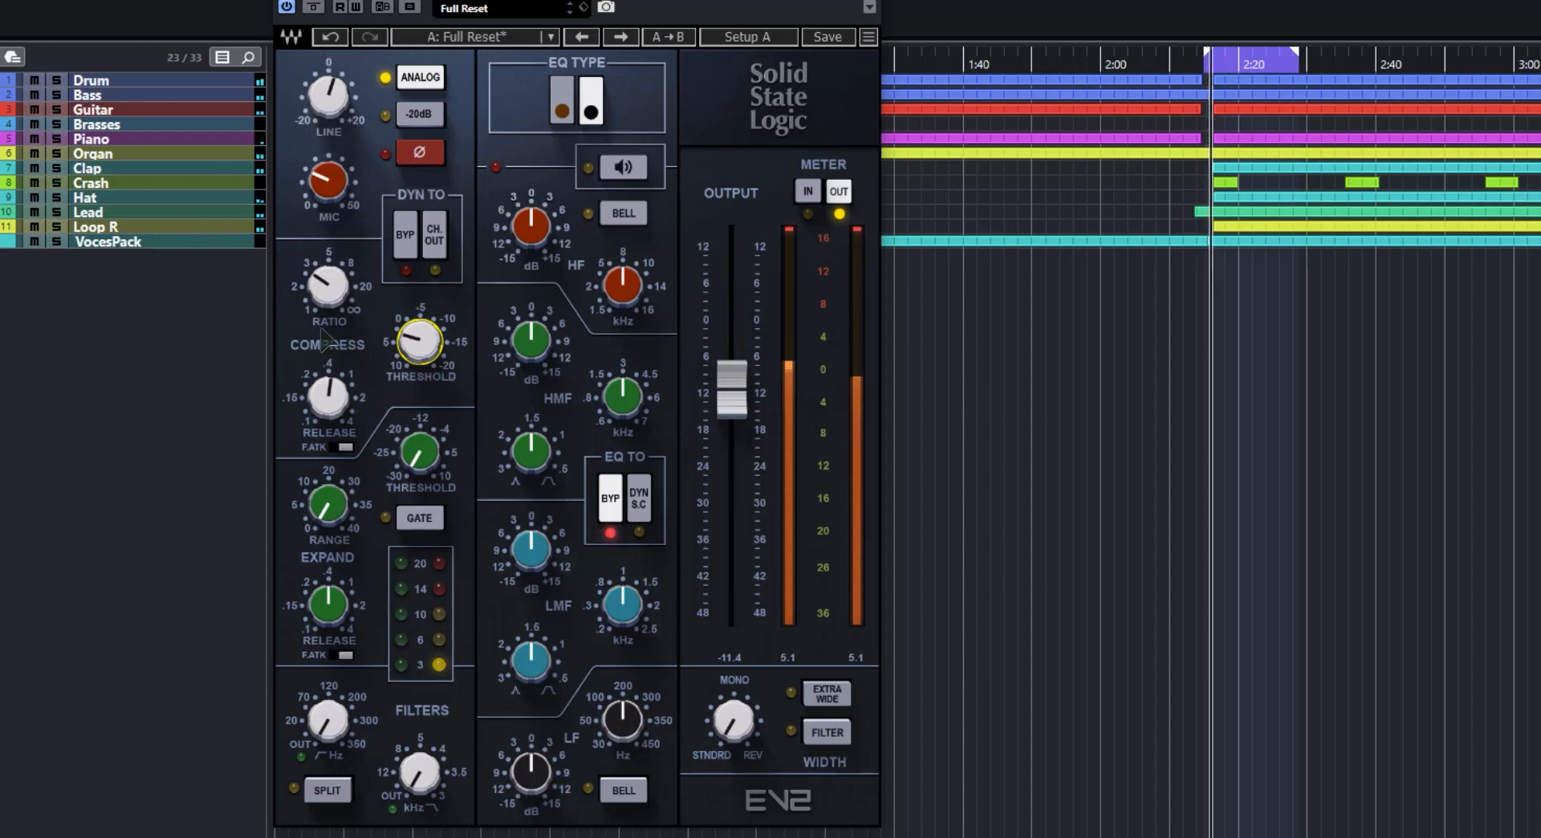
Lower the compressor's ratio and shorten its release during playback.
left_click(330, 289)
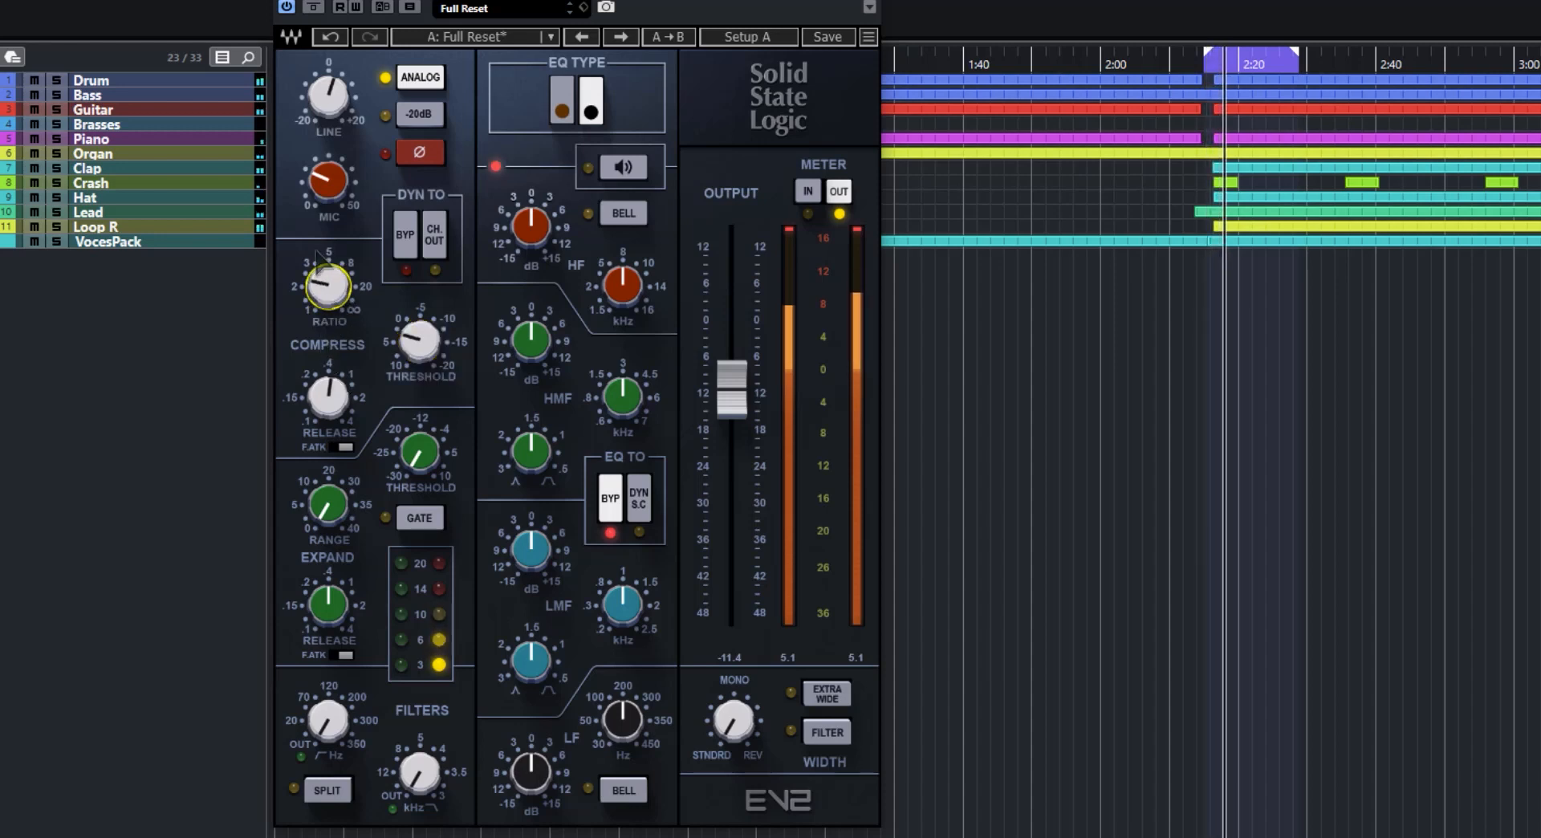
left_click_drag(328, 397, 328, 408)
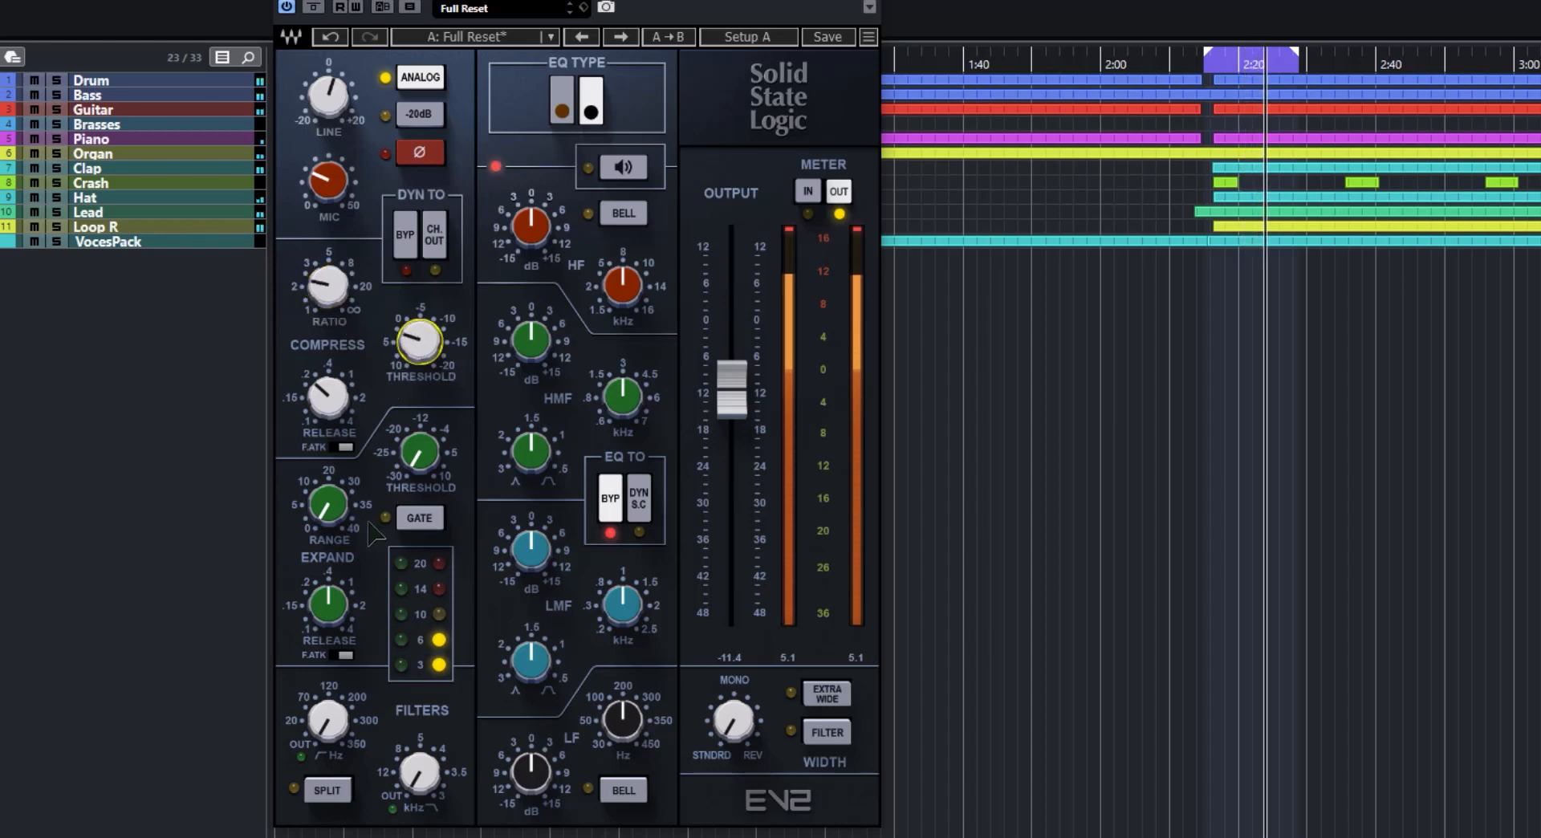
Audition the gate with fast attack, adjusting its range, release and threshold, and return the section to expander mode with fast attack off.
left_click(419, 518)
left_click_drag(328, 504, 328, 485)
left_click_drag(329, 610, 328, 594)
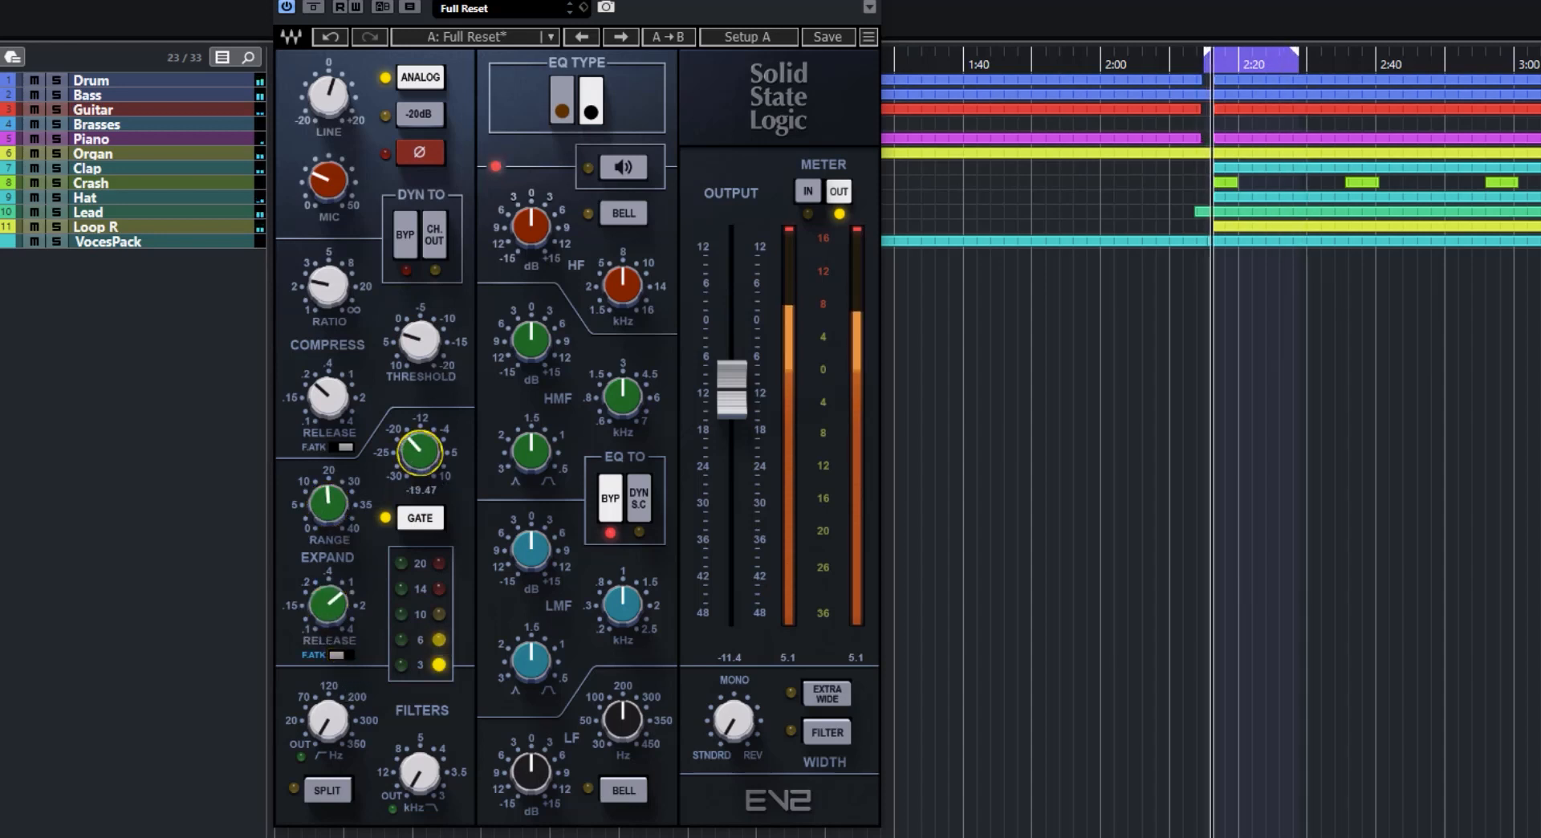
mouse_move(413, 478)
left_mouse_down()
mouse_move(421, 488)
mouse_move(422, 454)
left_mouse_up()
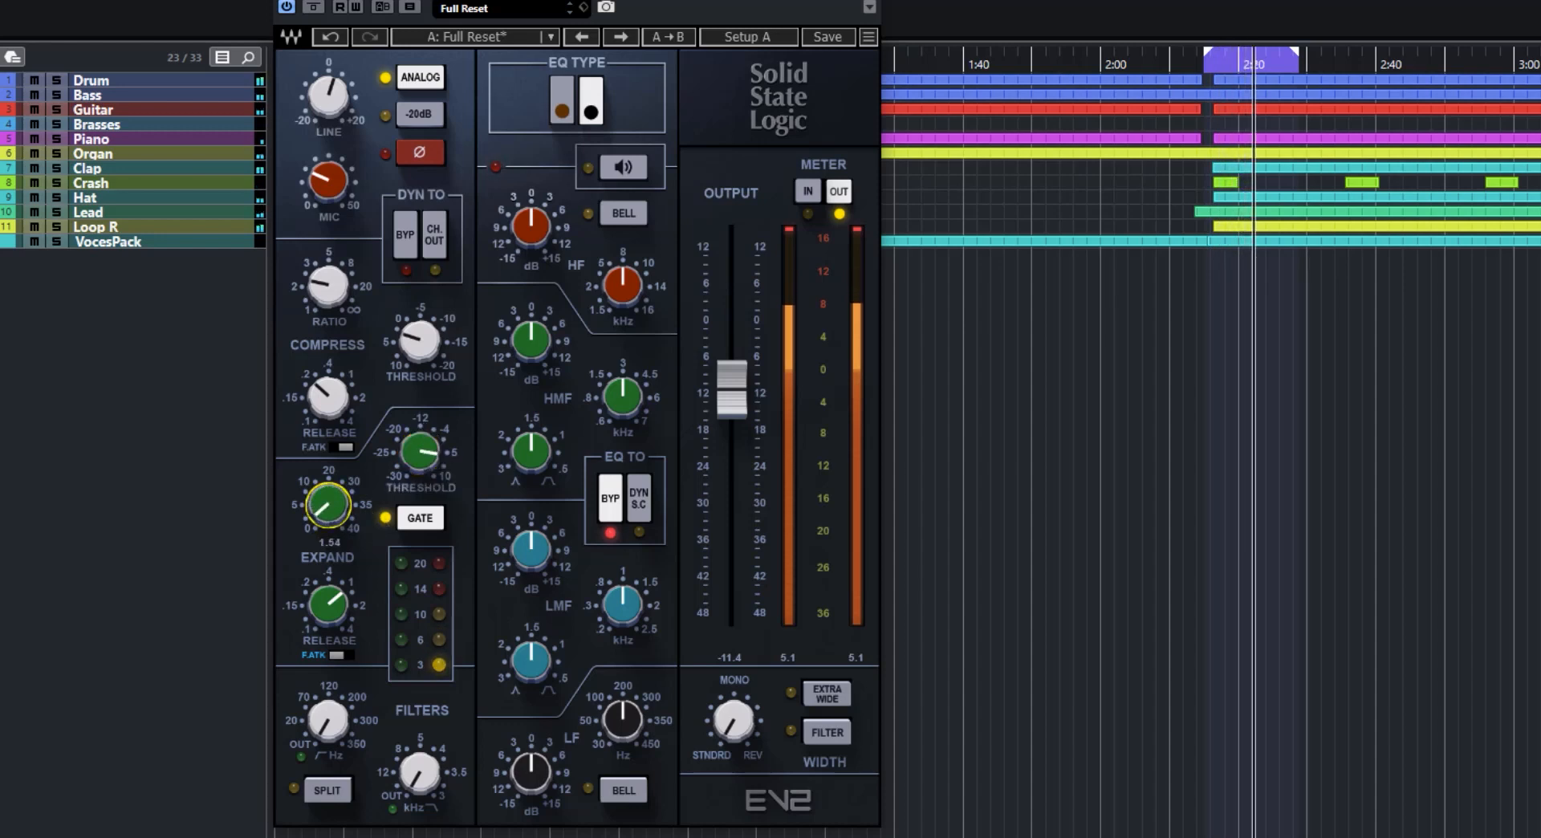
left_click_drag(326, 627, 329, 654)
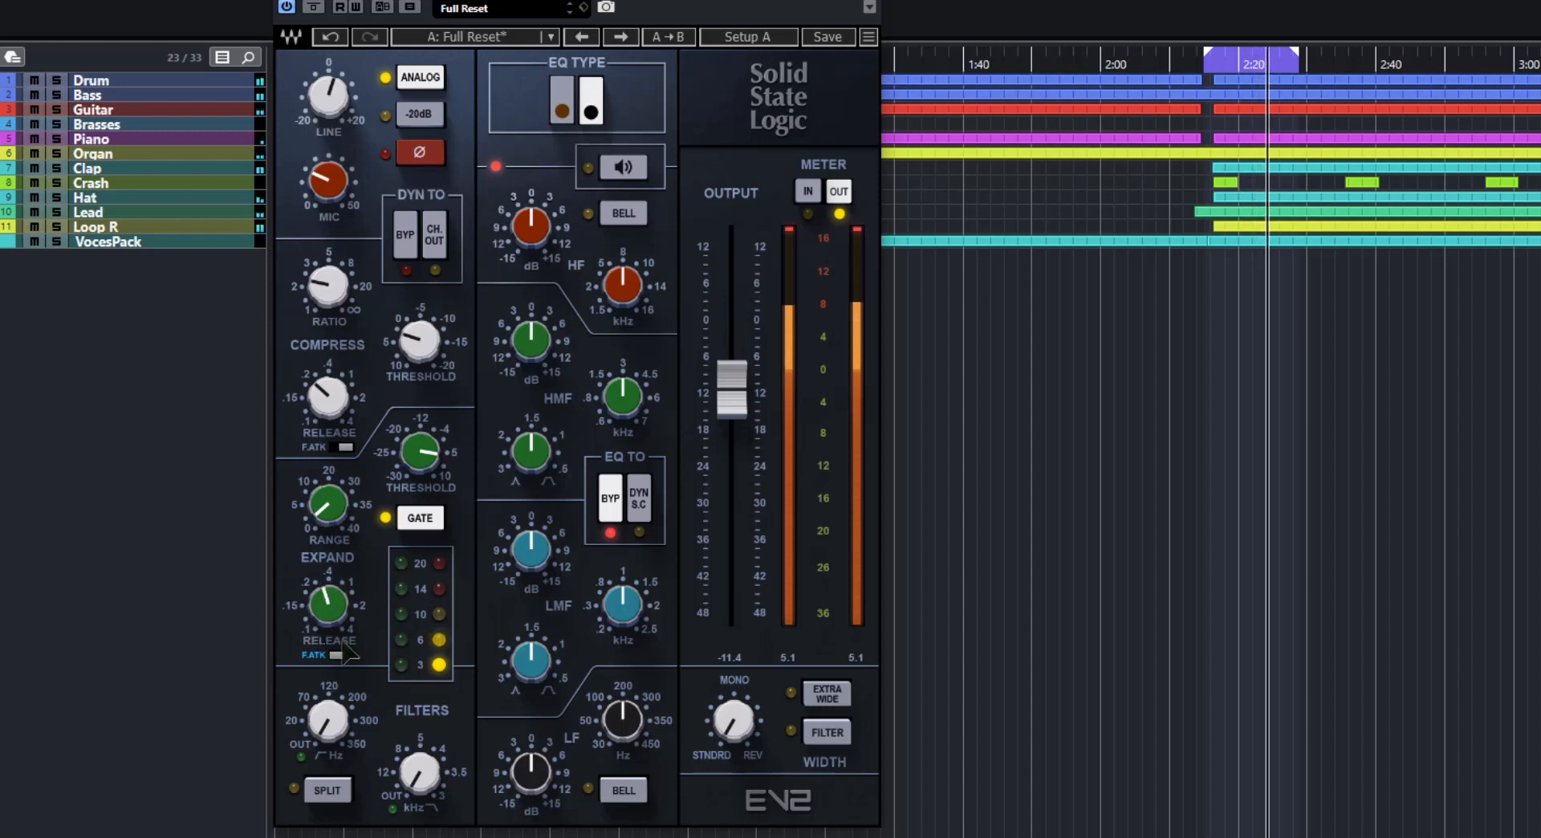
left_click(420, 518)
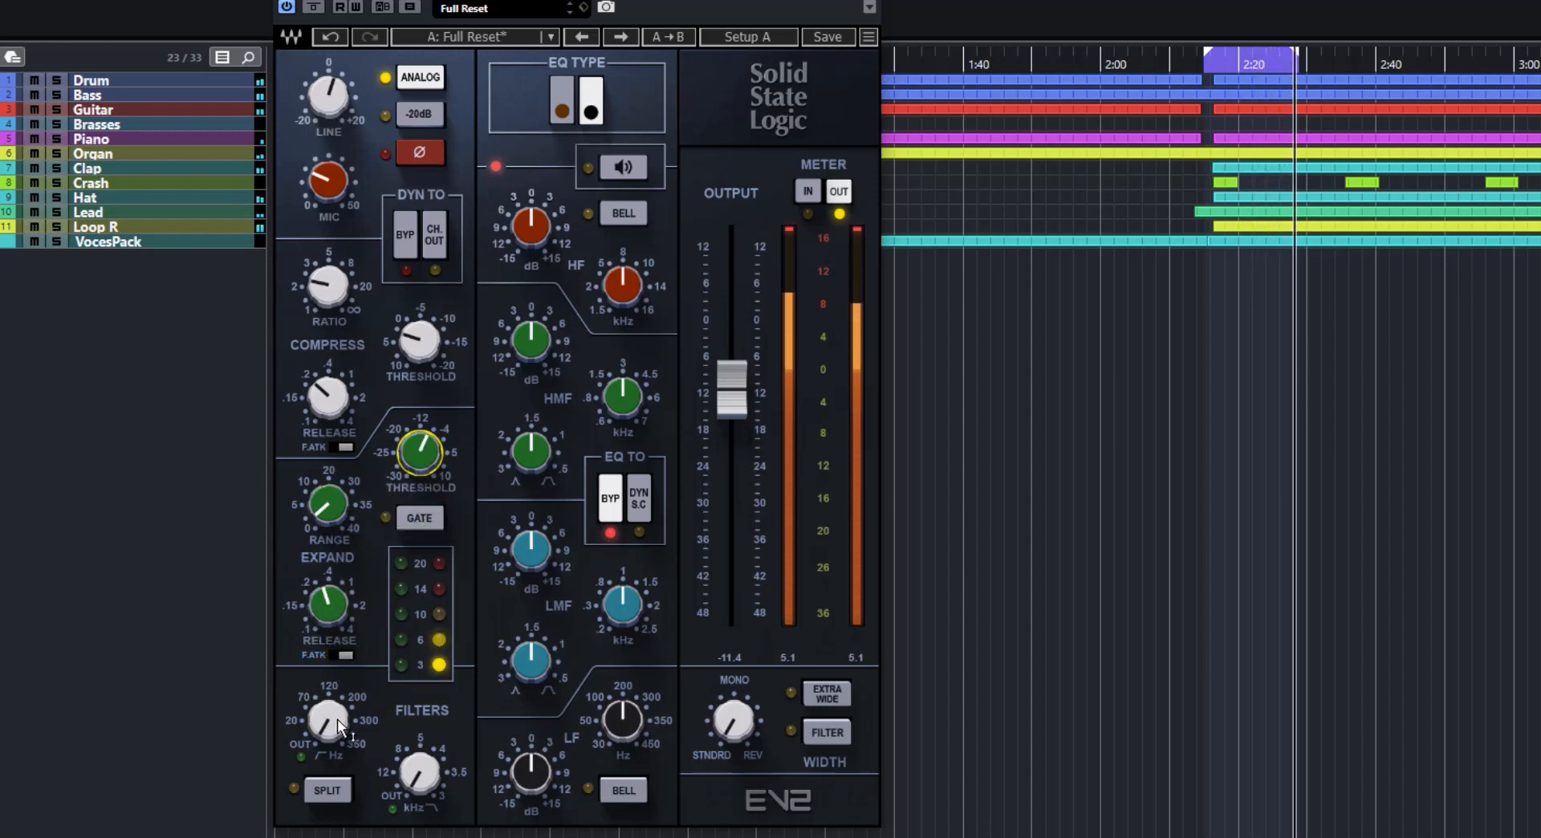
With the EQ bypass off, engage the low-pass filter through 9.0 kHz and the high-pass filter, and turn on Split.
left_click_drag(337, 719, 337, 742)
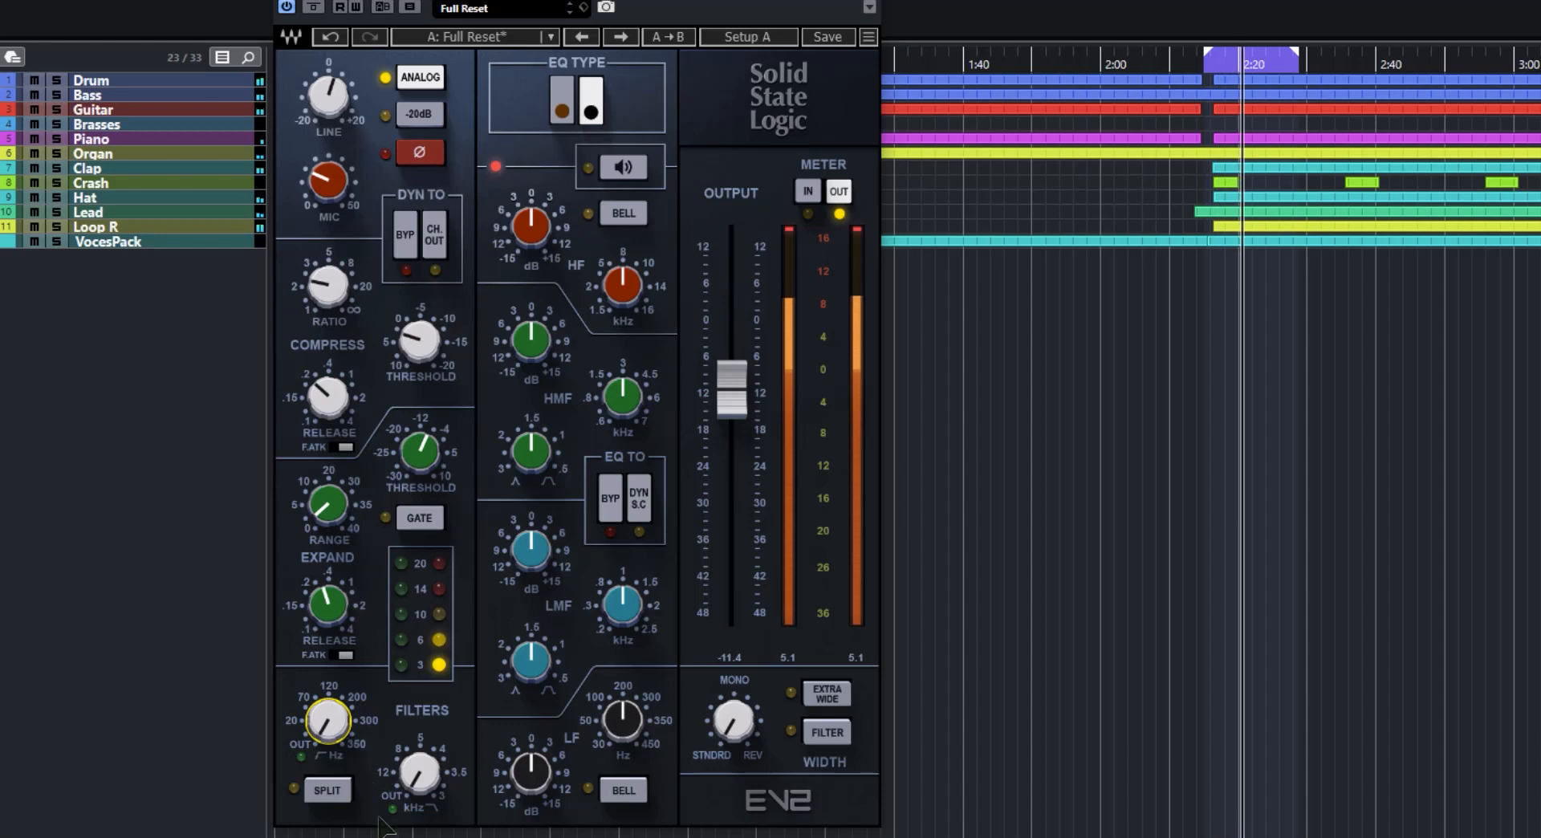
left_click(419, 772)
left_click_drag(419, 772, 419, 804)
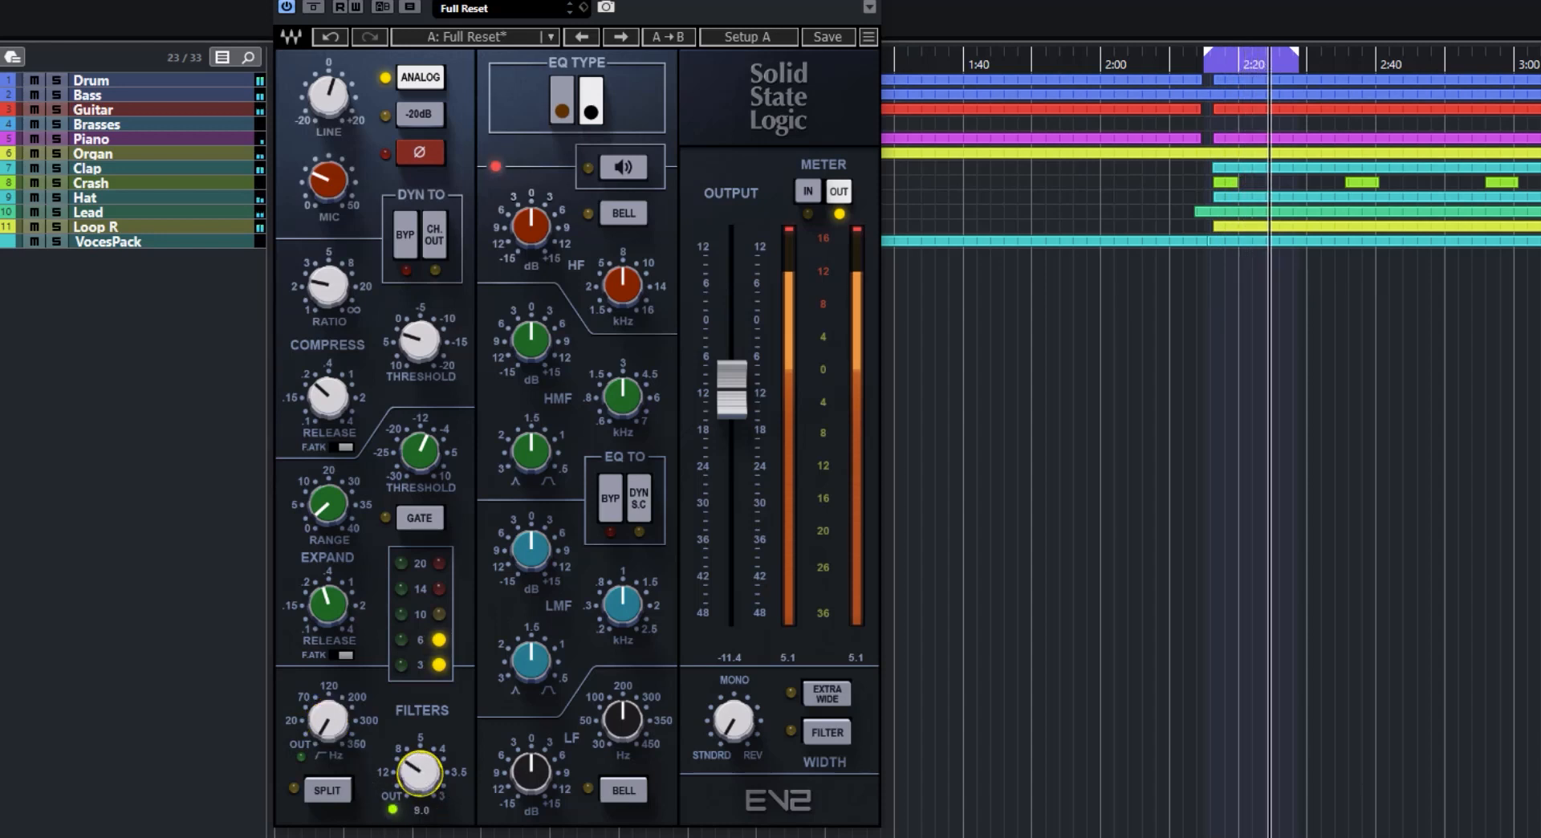
left_click_drag(328, 720, 328, 711)
left_click(326, 789)
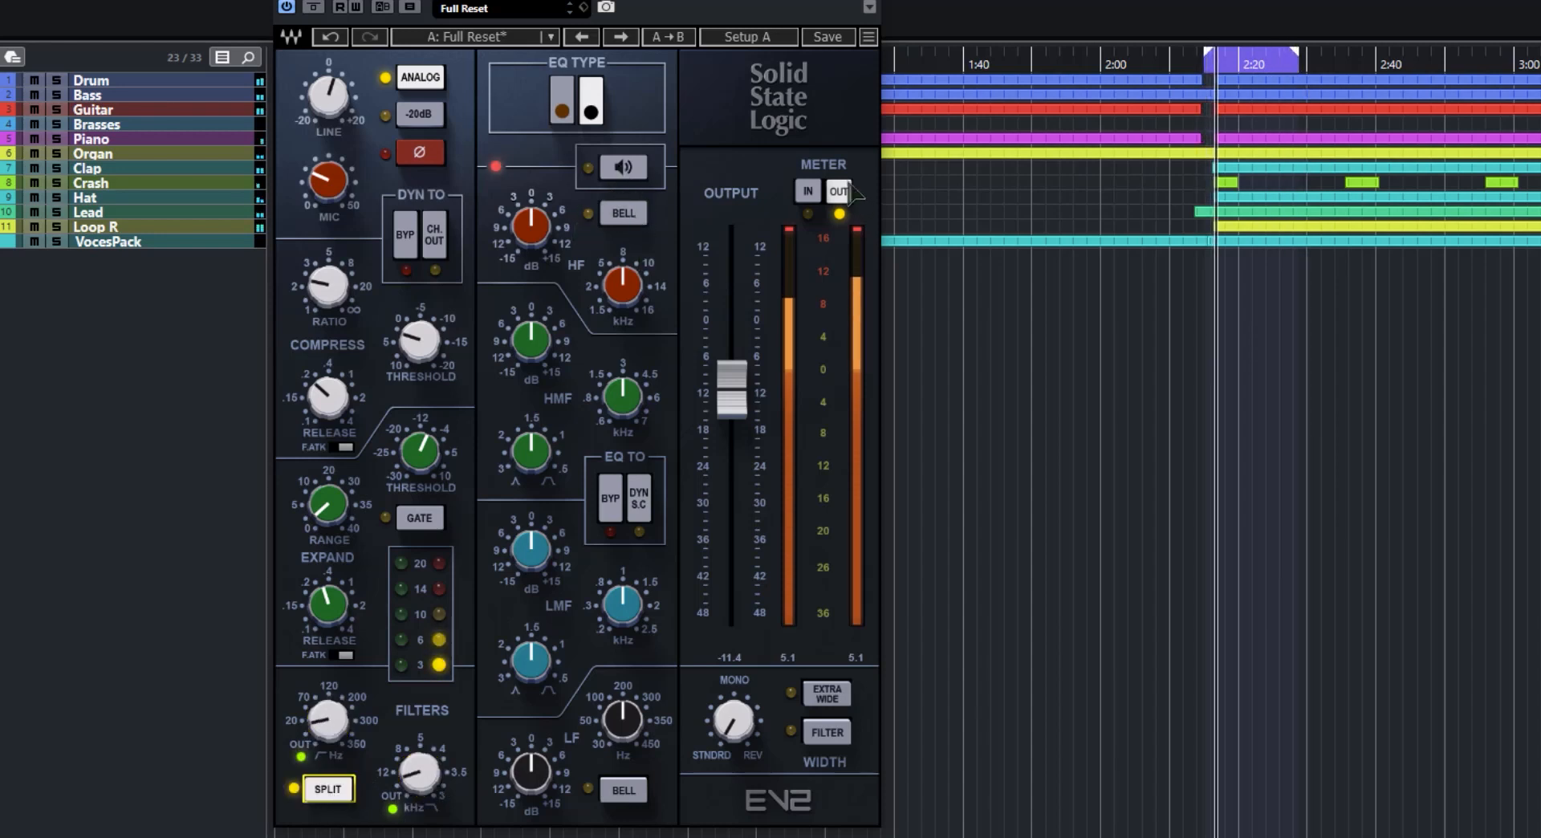
With dynamics bypassed and Split off, boost the brown EQ's HF band 3.6 dB at 9.78 kHz and compare it with the black type.
left_click(567, 112)
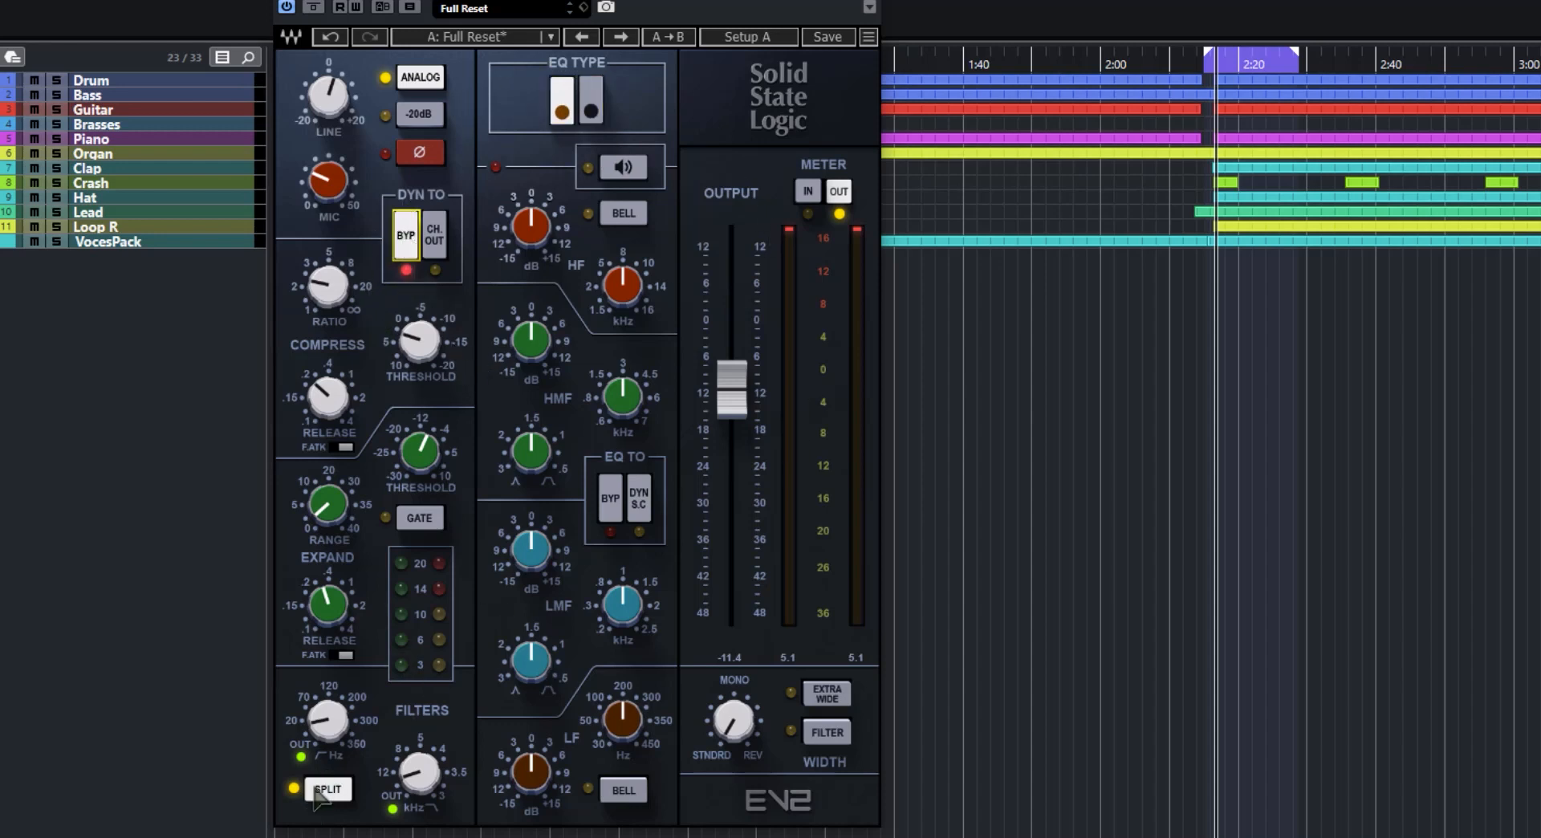
key("space")
left_click_drag(531, 226, 530, 220)
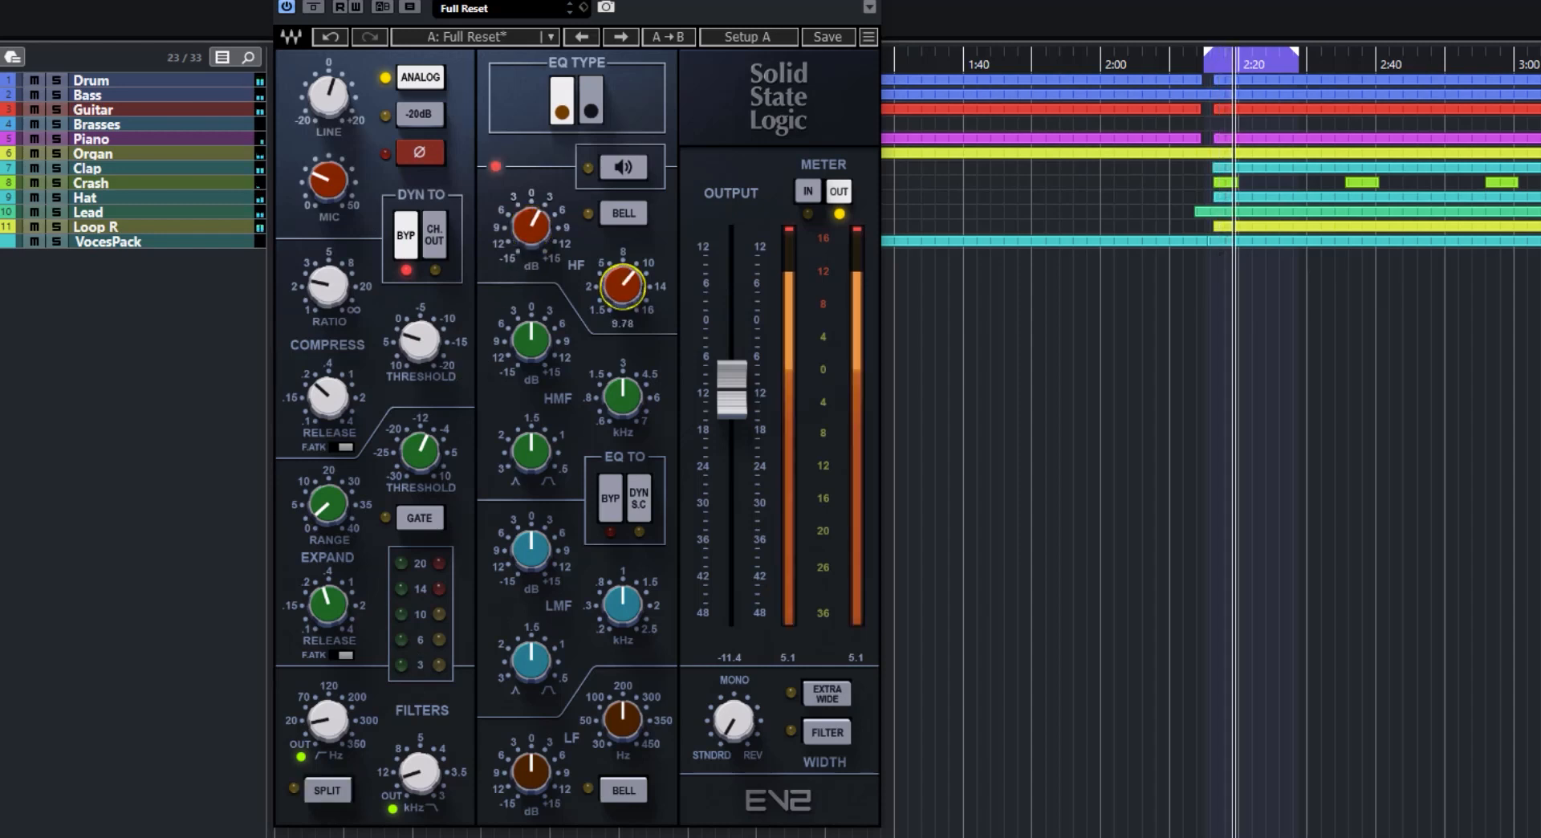
left_click_drag(533, 229, 534, 220)
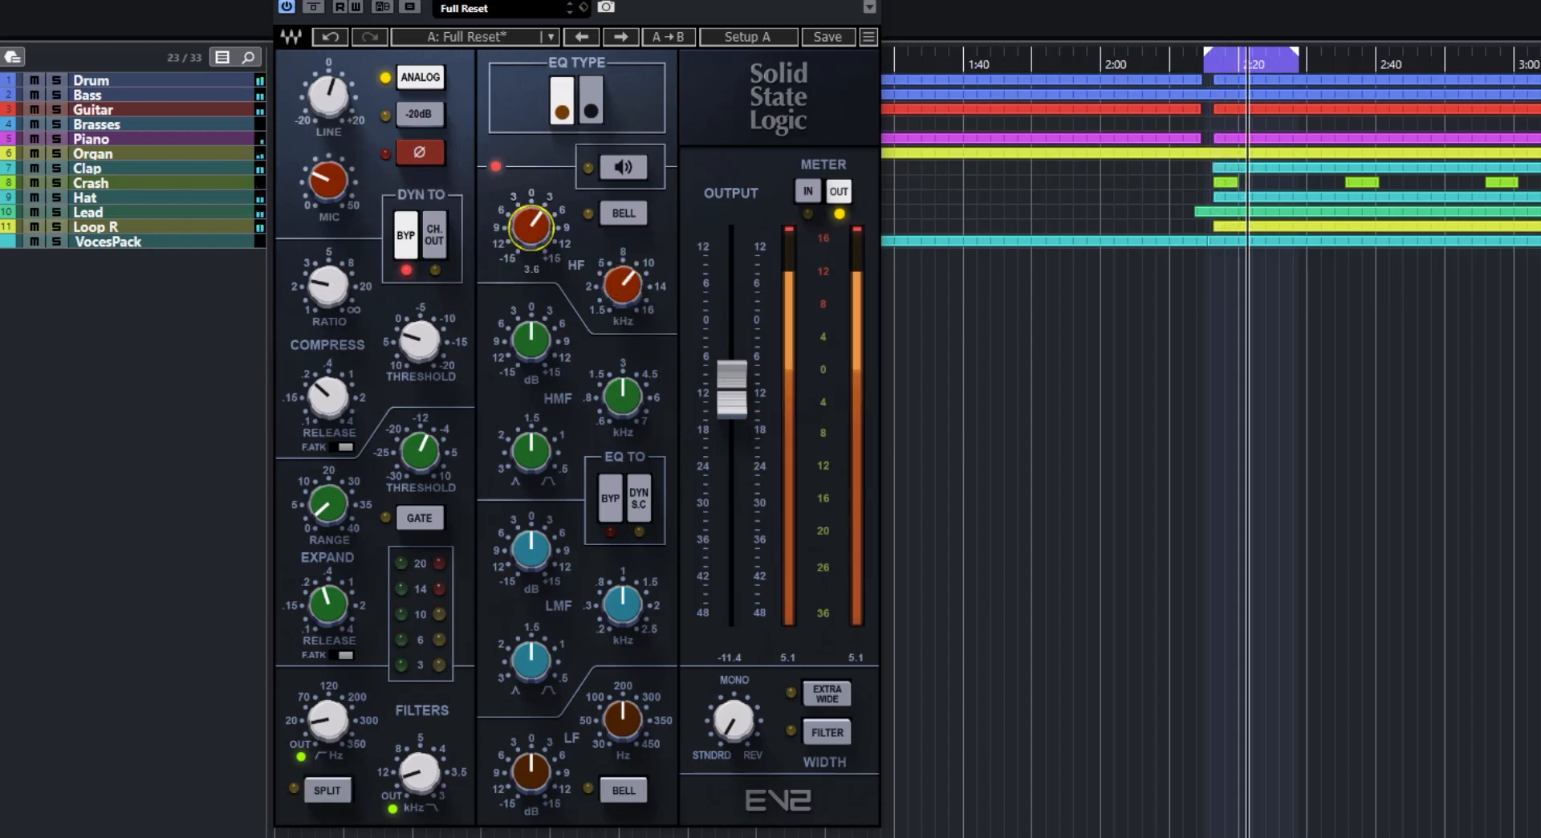
left_click(592, 100)
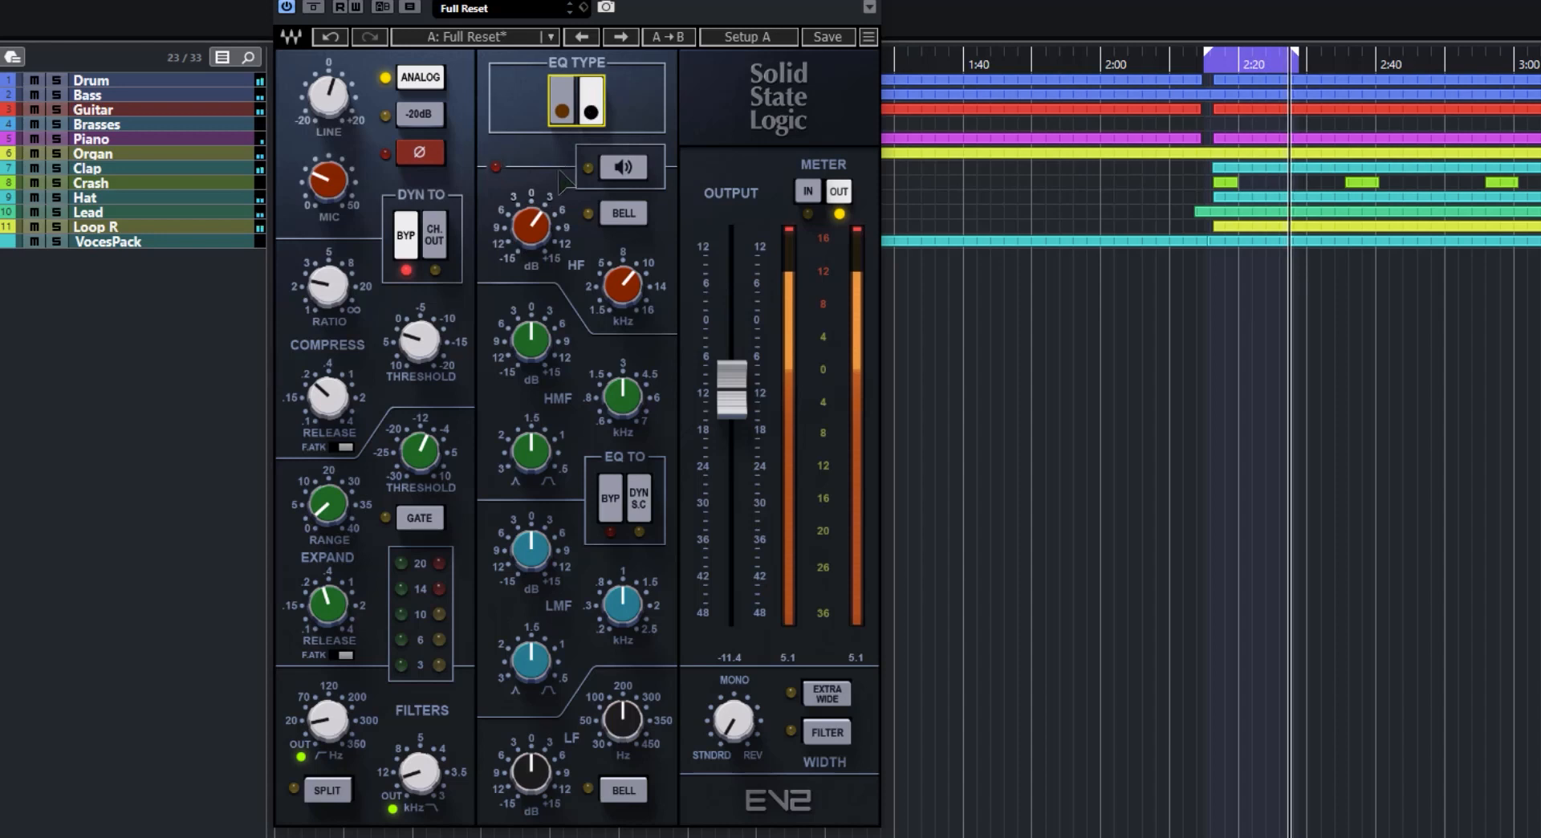
left_click(568, 109)
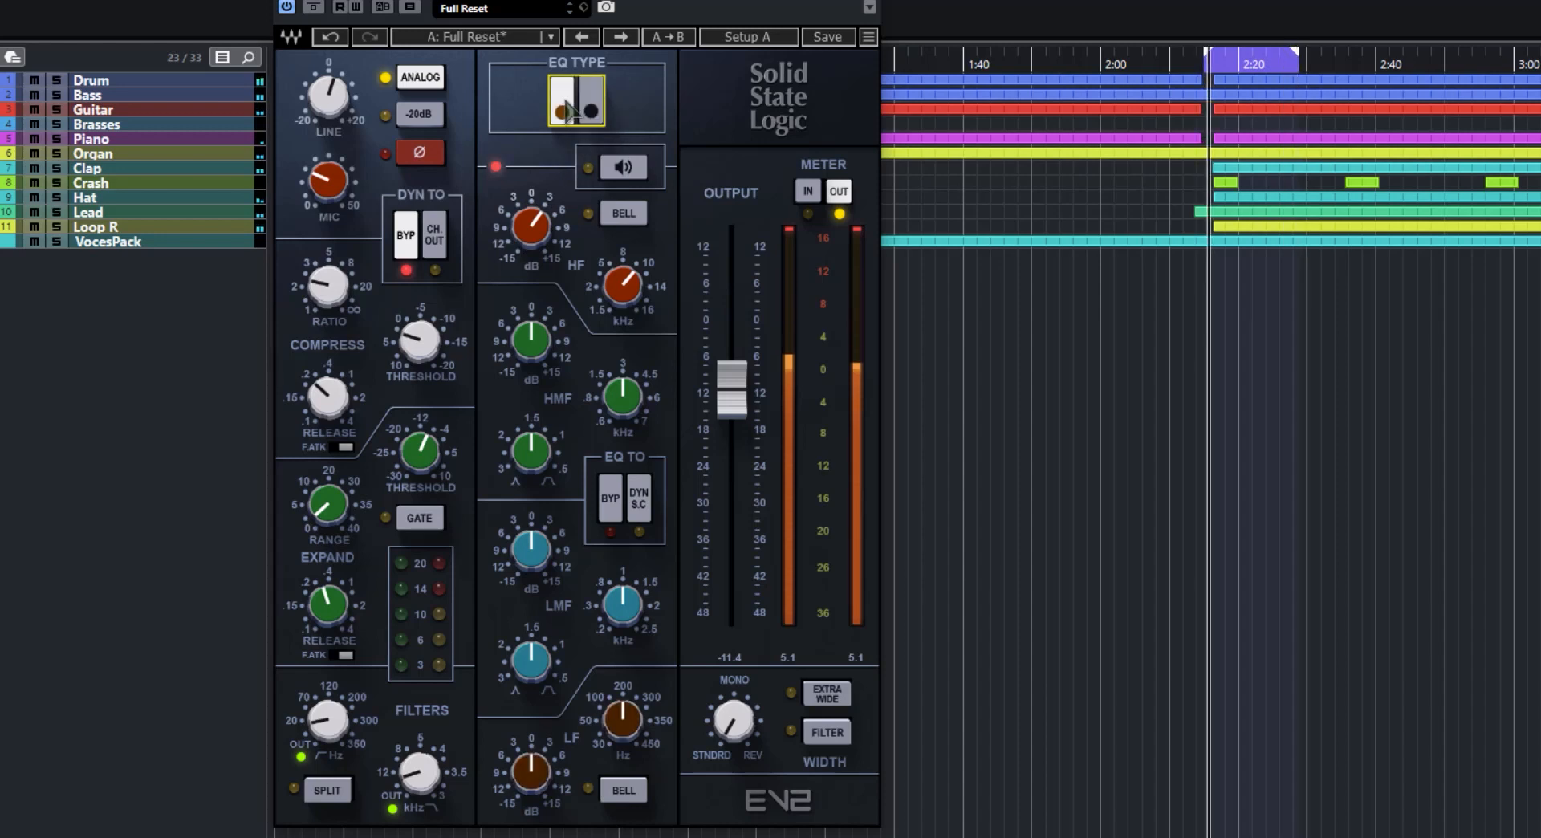
Boost the HMF band at 4.38 kHz, adjust the mid-band widths, and boost LF by 2.4 dB at a slightly lower frequency.
left_click_drag(623, 395, 622, 377)
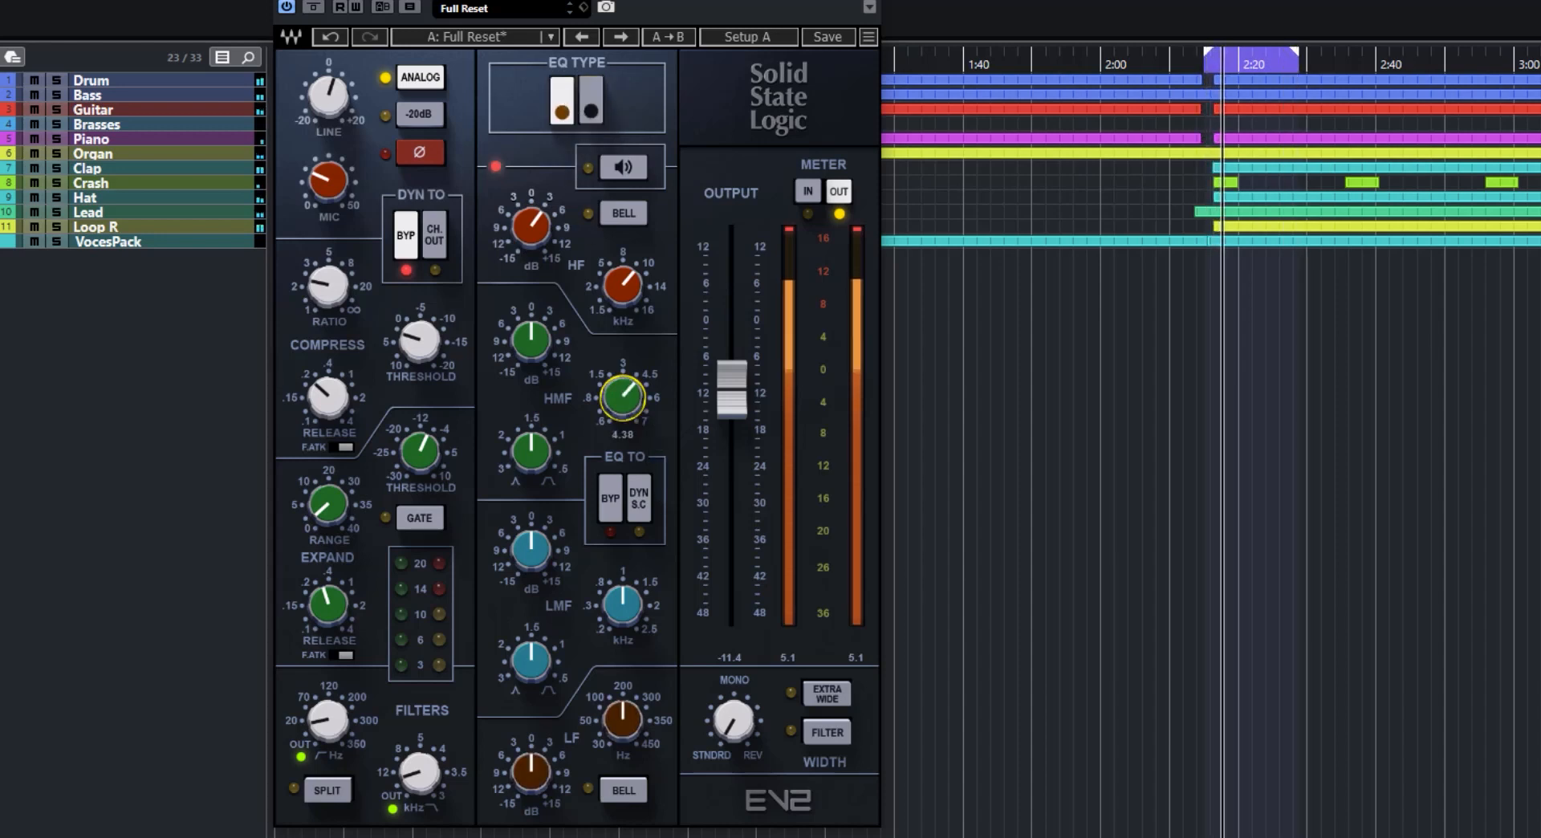
left_click_drag(531, 340, 530, 332)
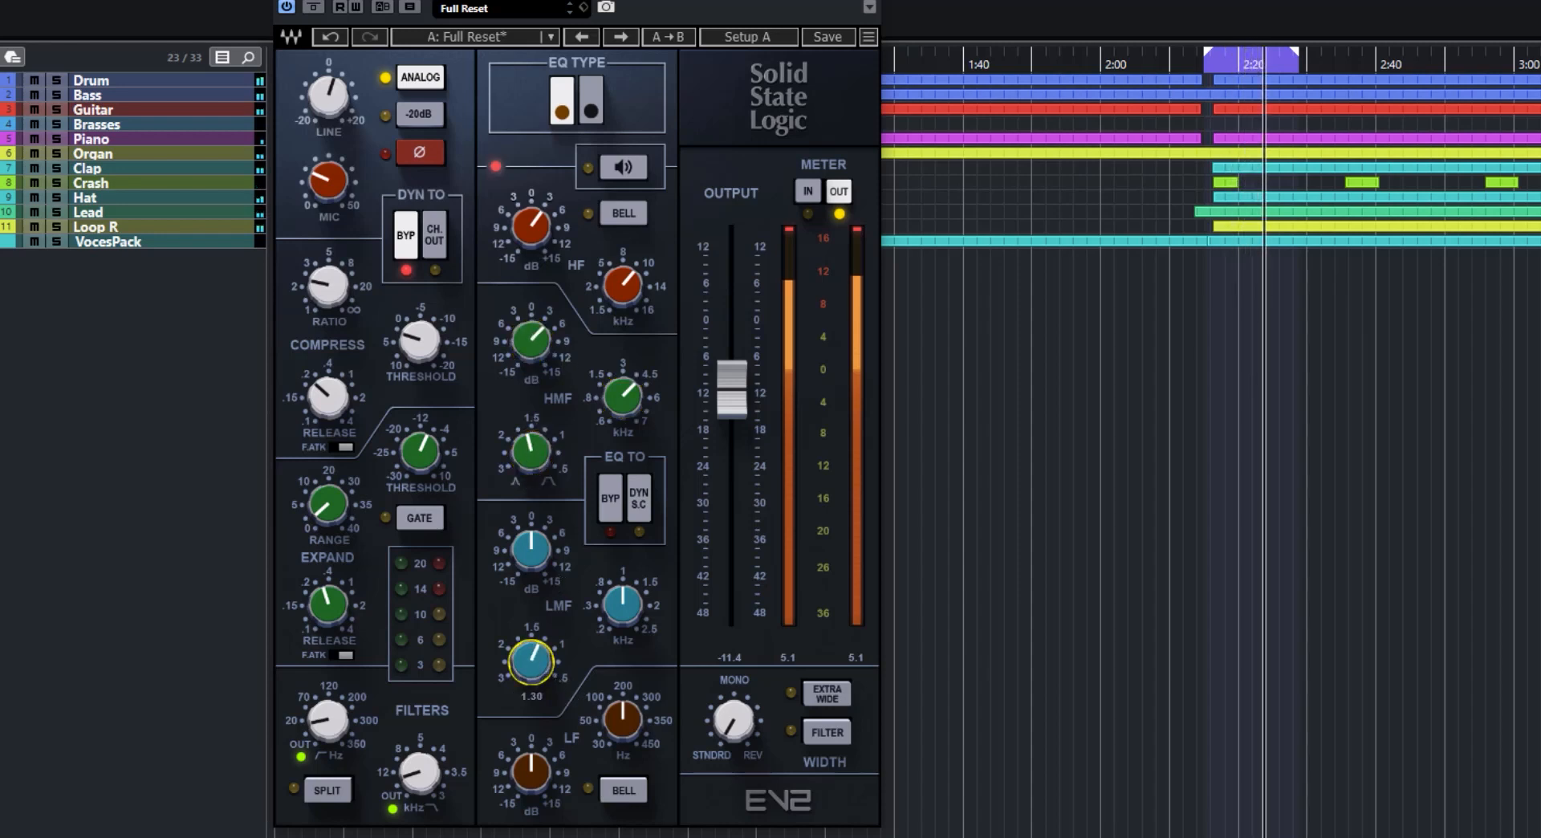
left_click_drag(530, 772, 531, 764)
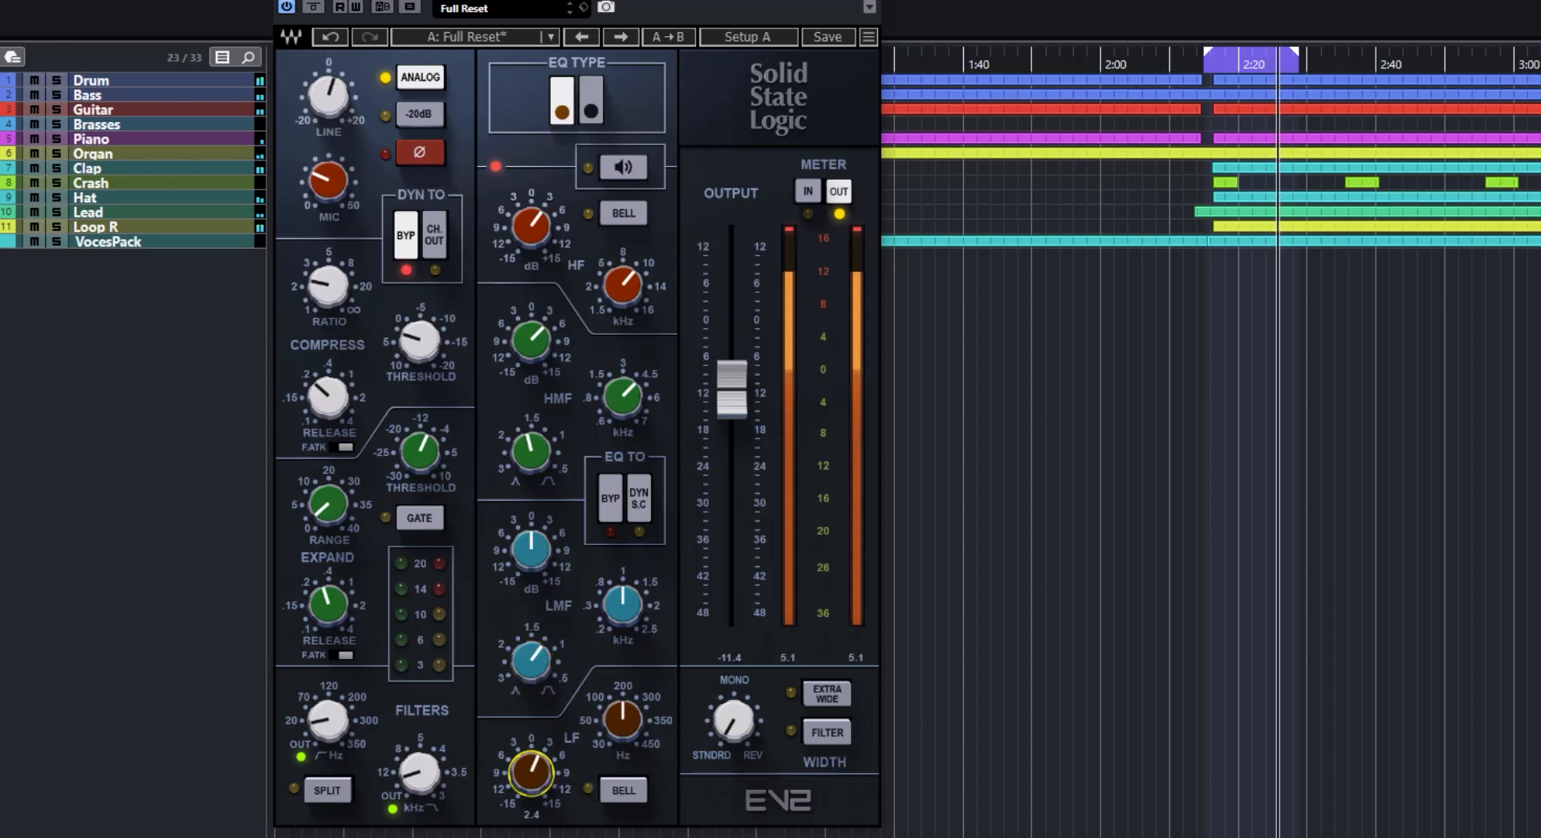
left_click_drag(622, 720, 622, 729)
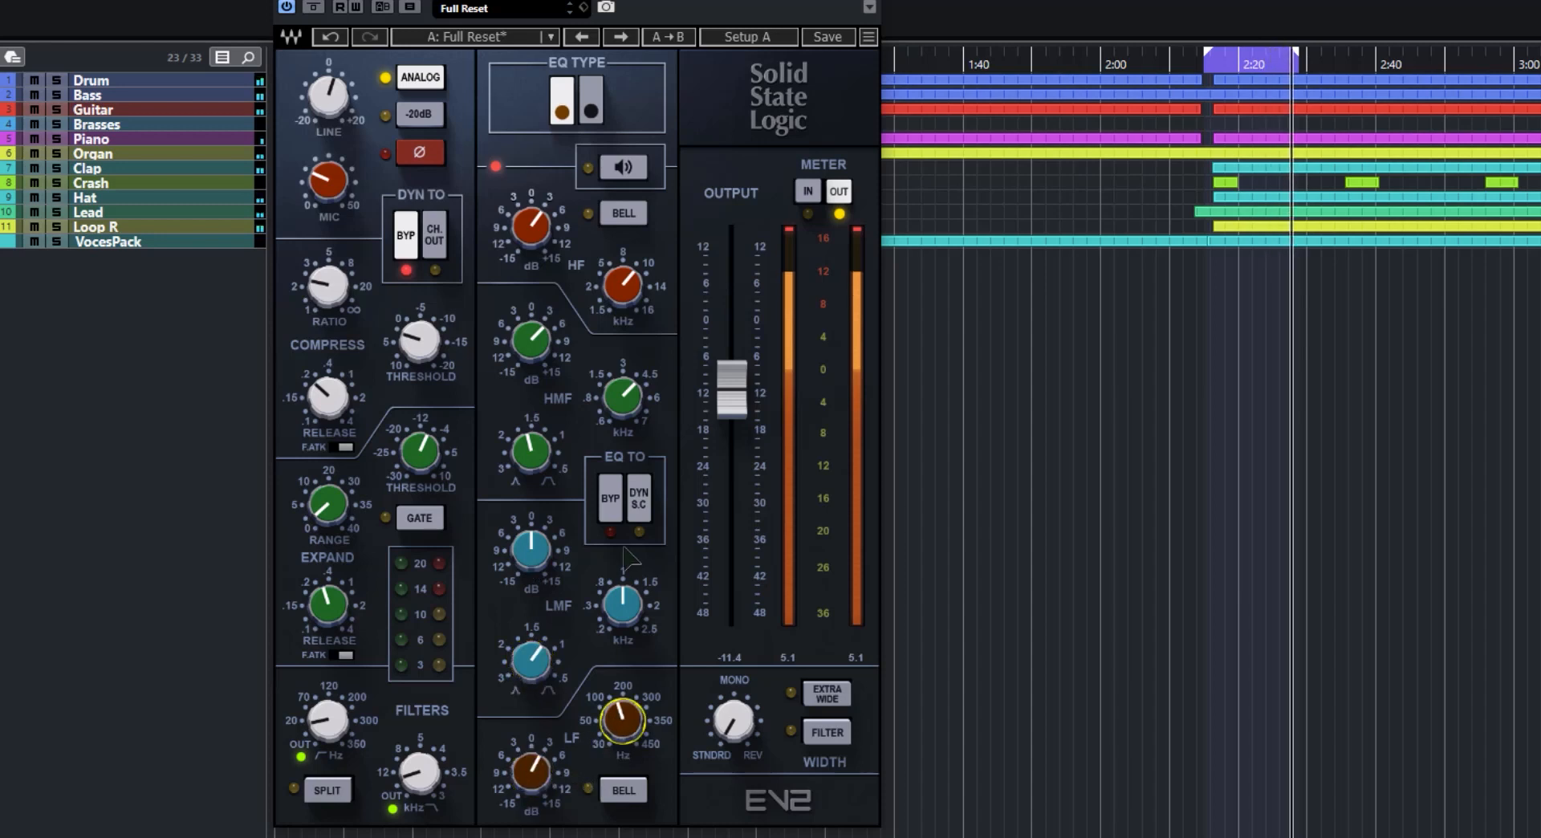
Compare the black and brown EQ types with these boosts during playback, finishing on the black type.
left_click(593, 101)
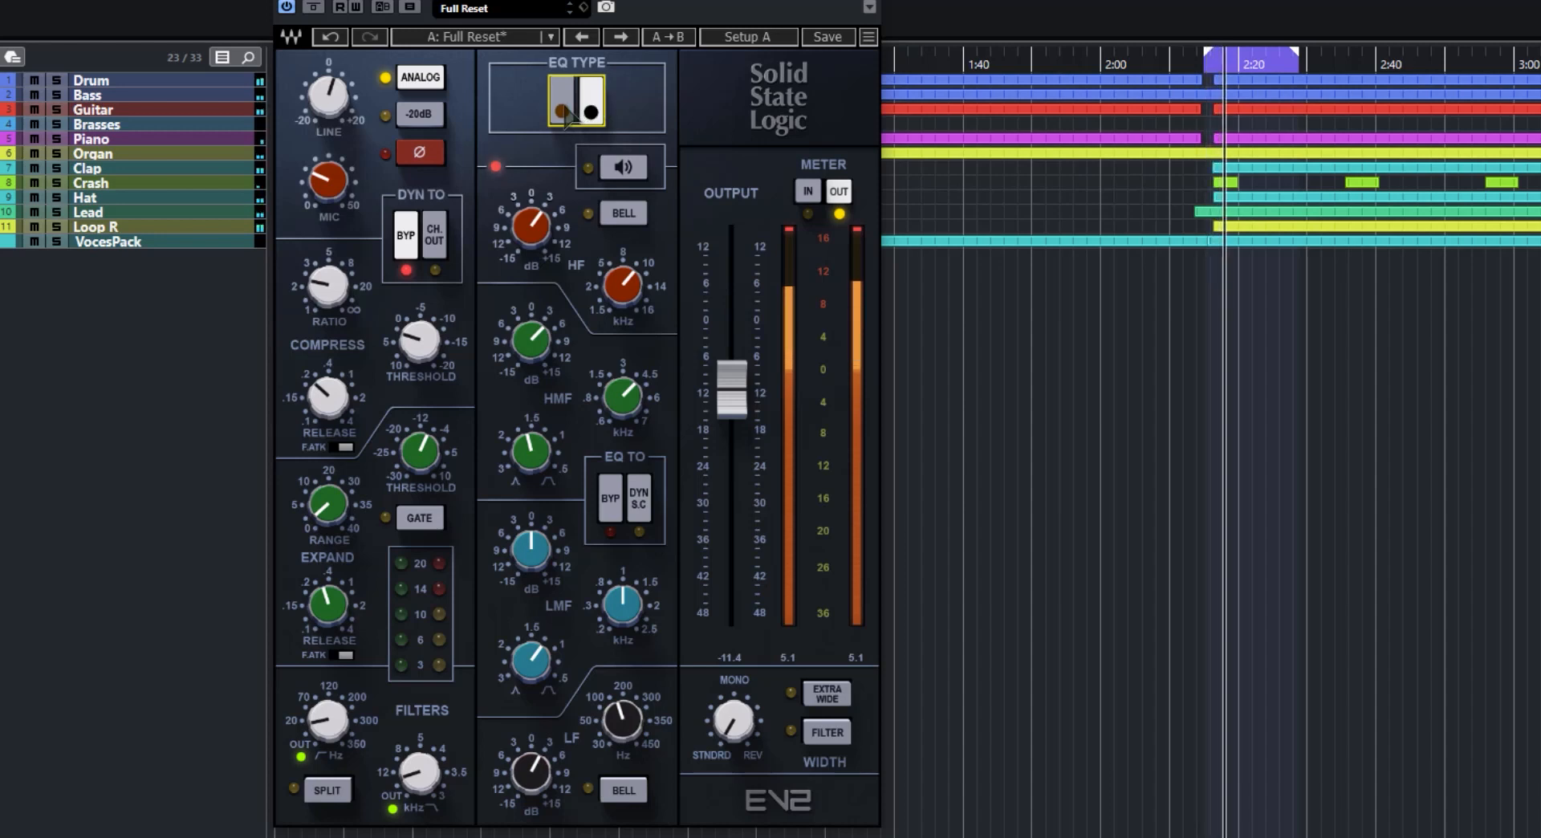
left_click(568, 117)
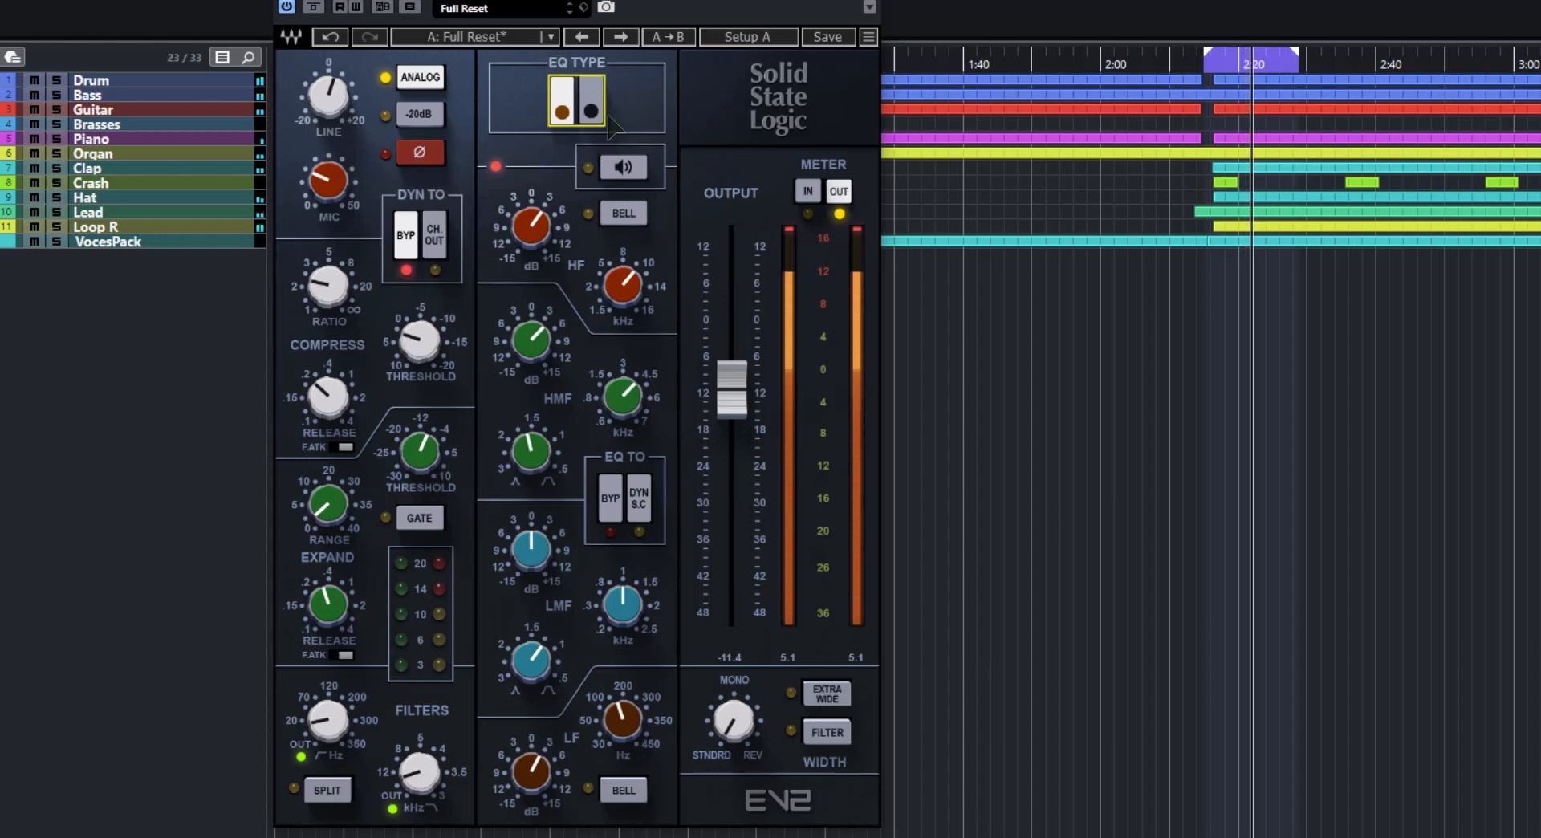
left_click(593, 114)
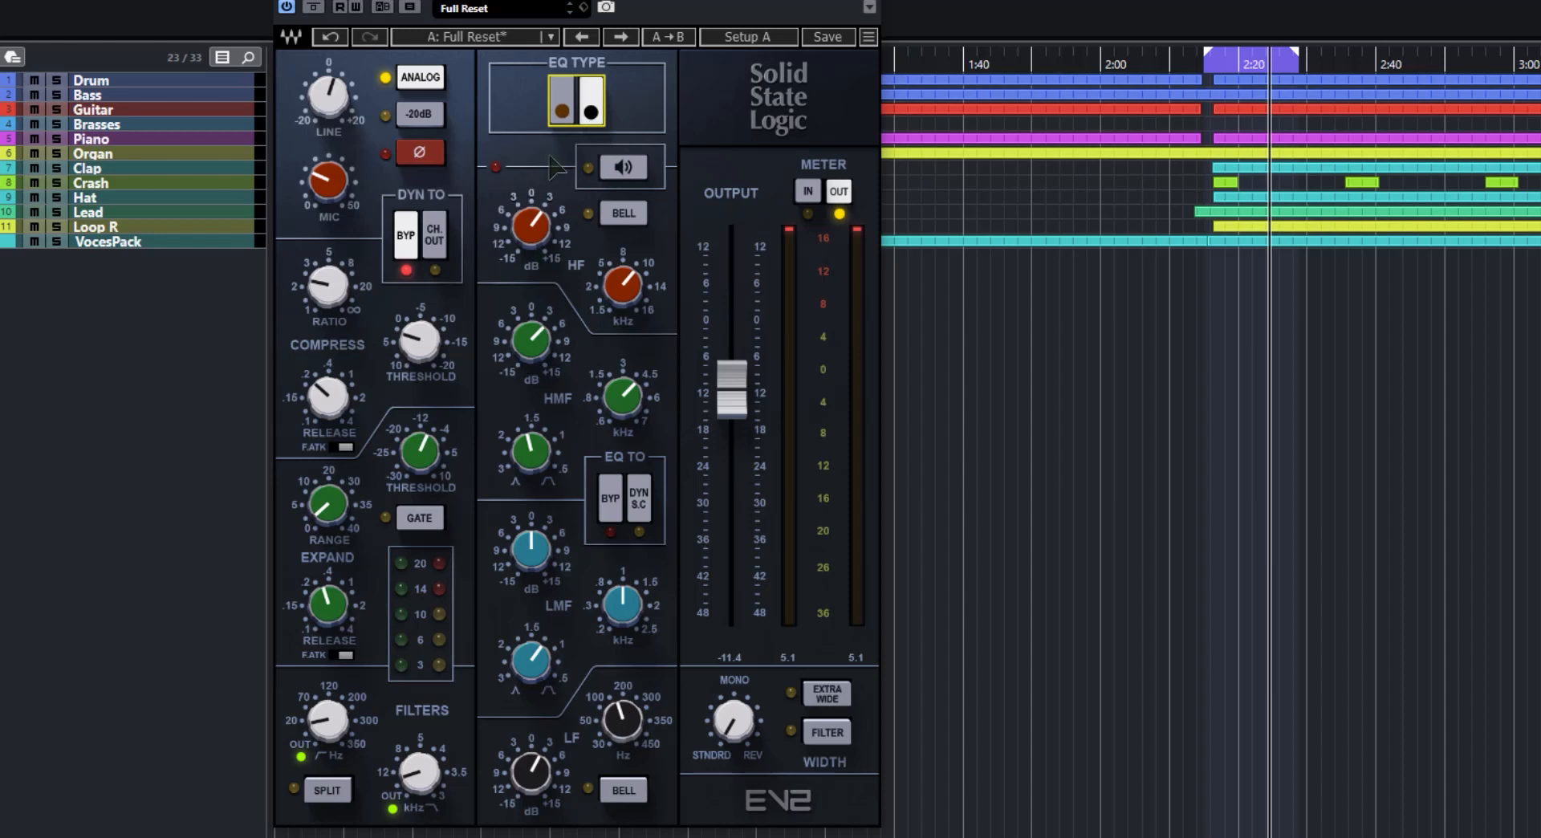
Turn on the EQ listen mode and audition the HF band during playback, sweeping its frequency to 9.63 kHz and trying 5.1 dB of gain.
left_click(623, 167)
key("space")
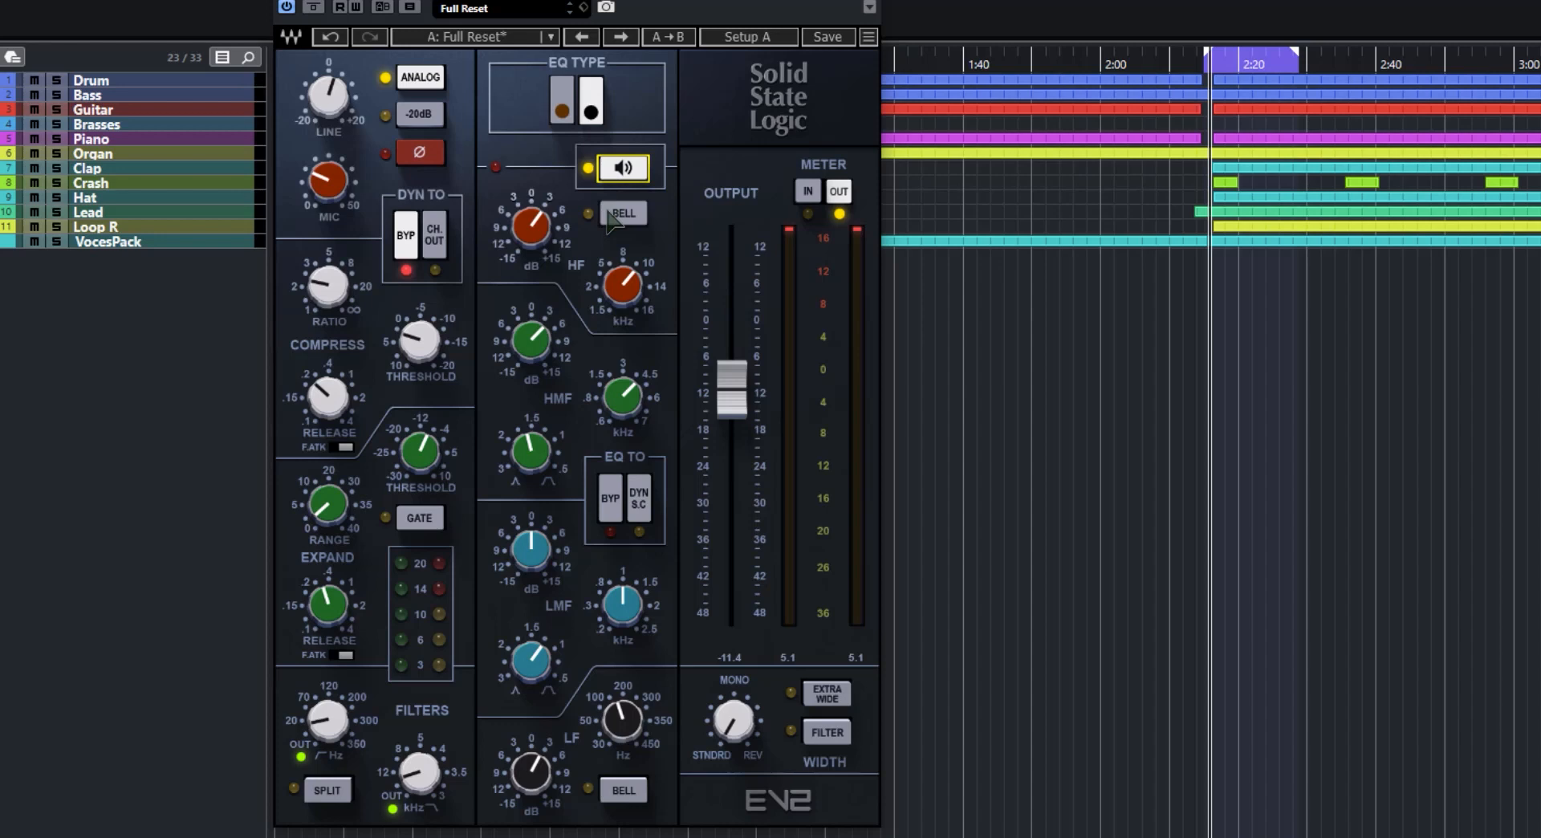
key("space")
mouse_move(623, 285)
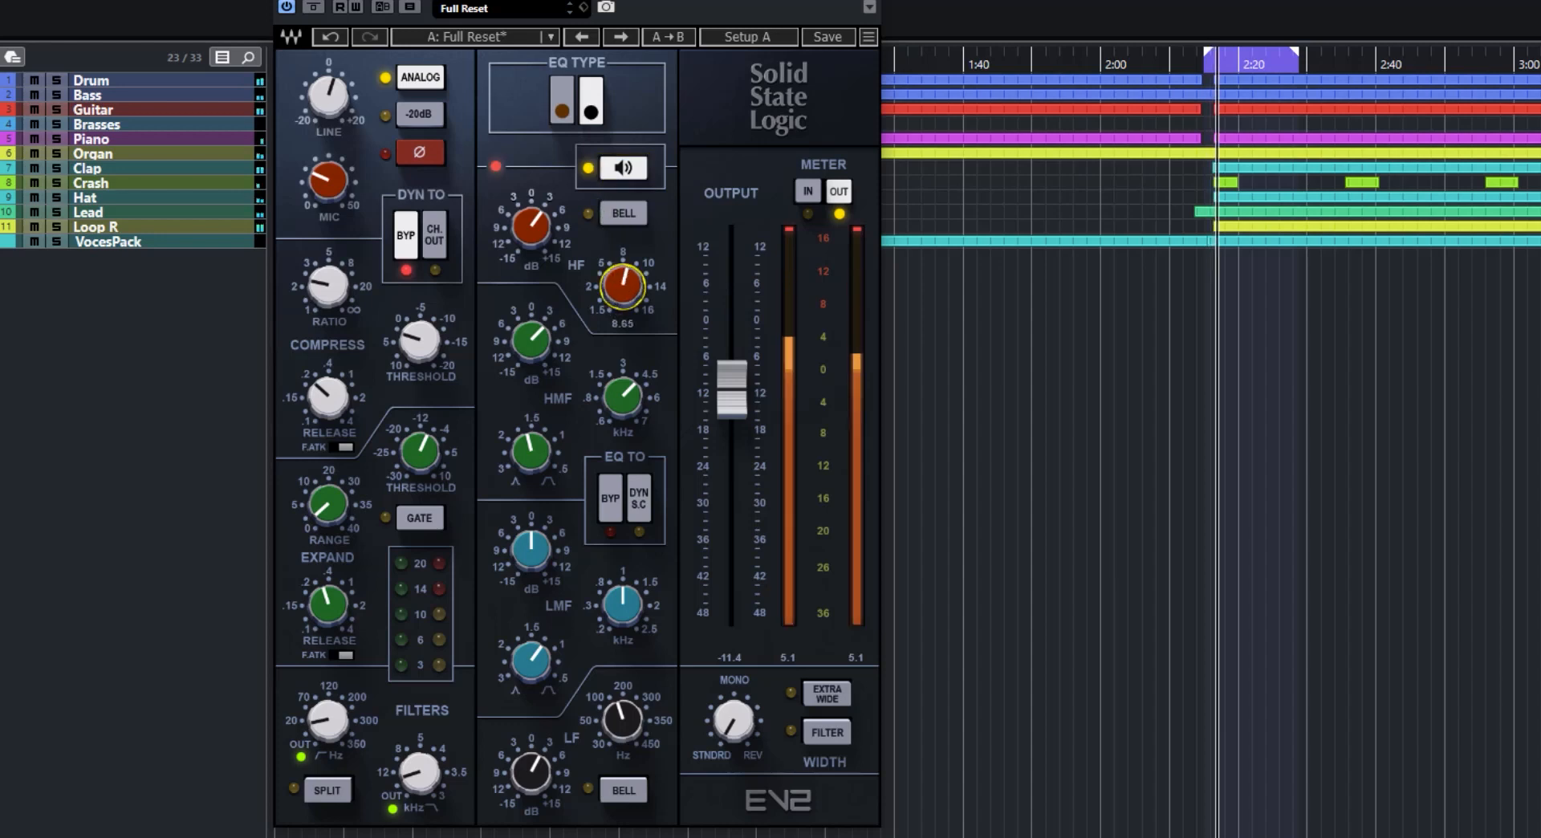
scroll(623, 285, "up", 4)
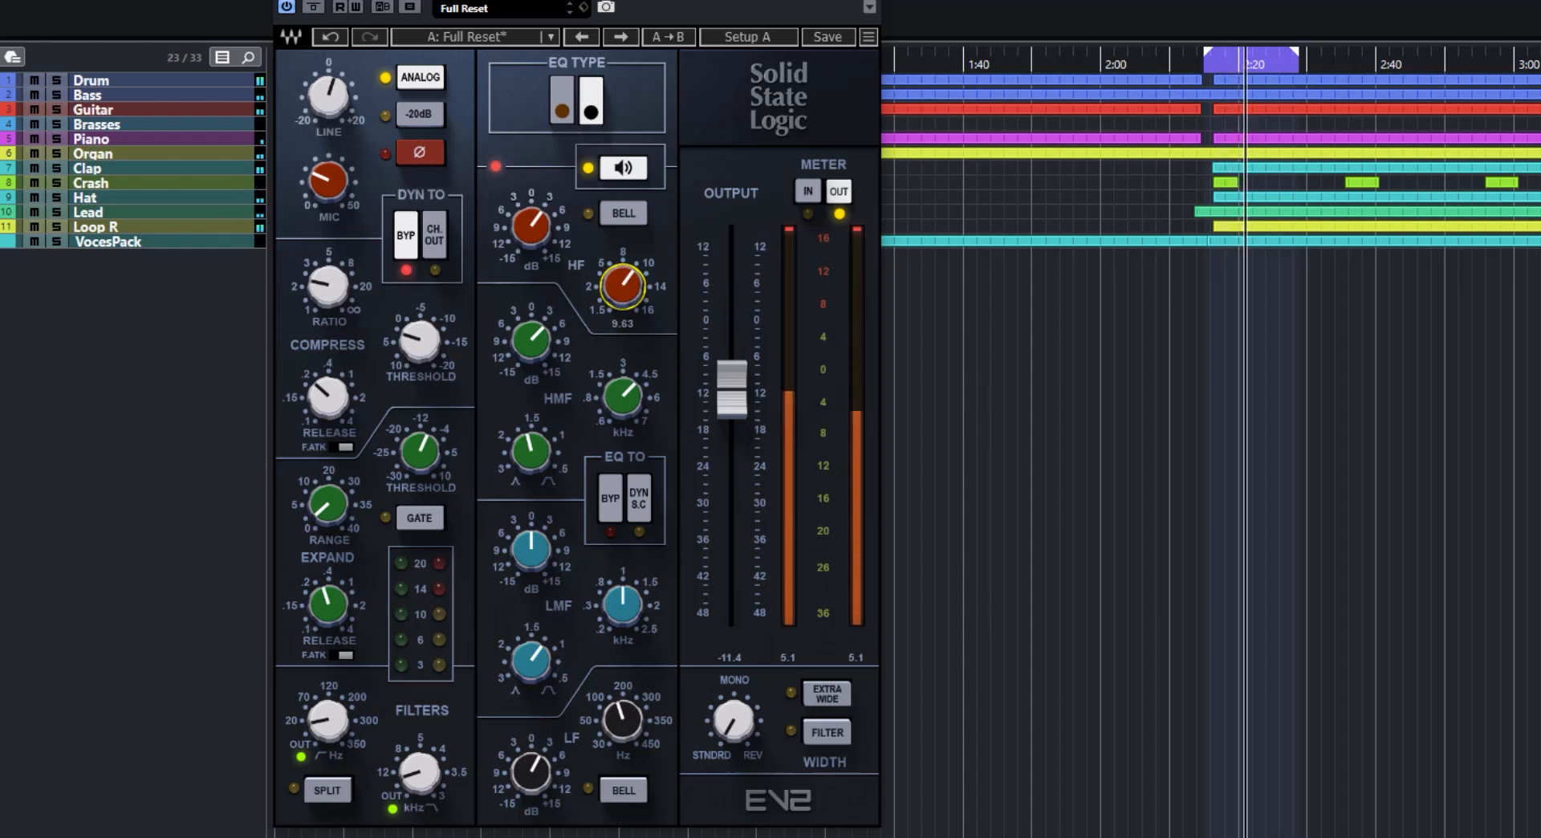
left_click_drag(546, 225, 531, 176)
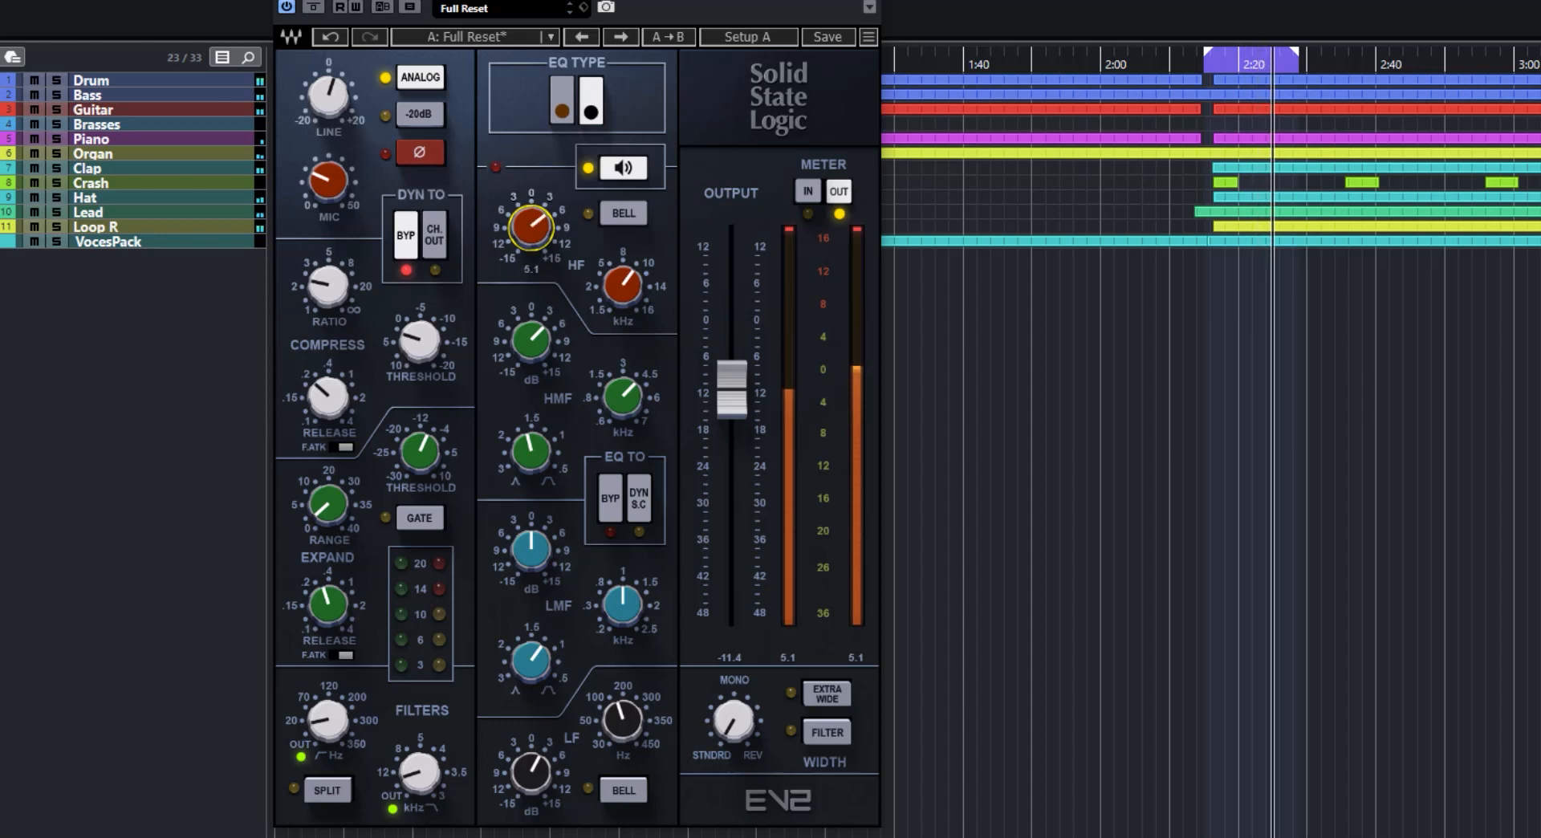
Using the listen mode, lower the HMF frequency, and cut the LMF band at a lower frequency with an adjusted width.
left_click_drag(623, 396, 623, 422)
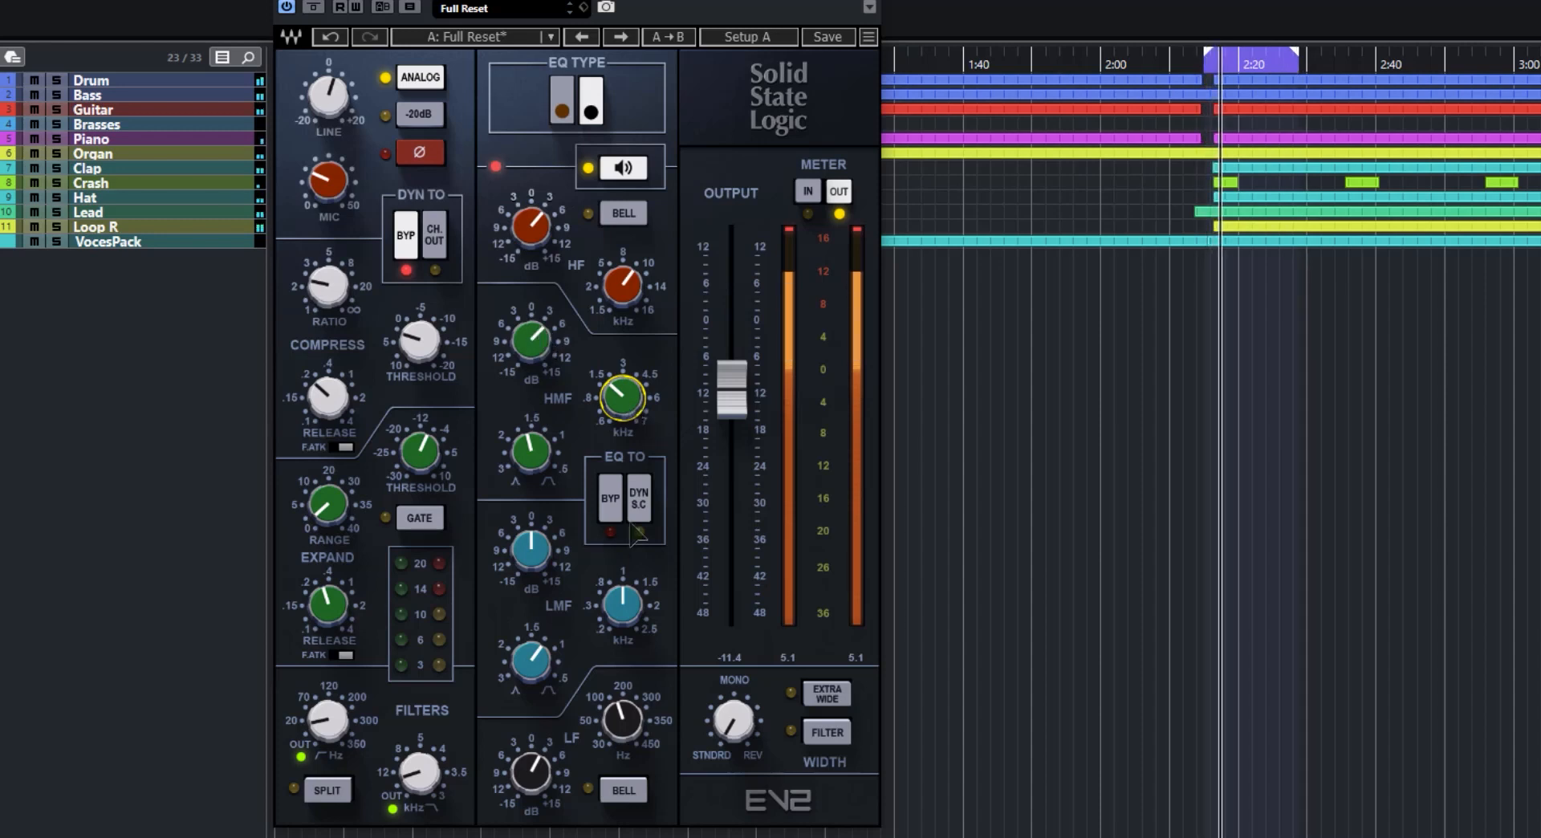
left_click_drag(543, 552, 542, 568)
left_click_drag(622, 604, 622, 613)
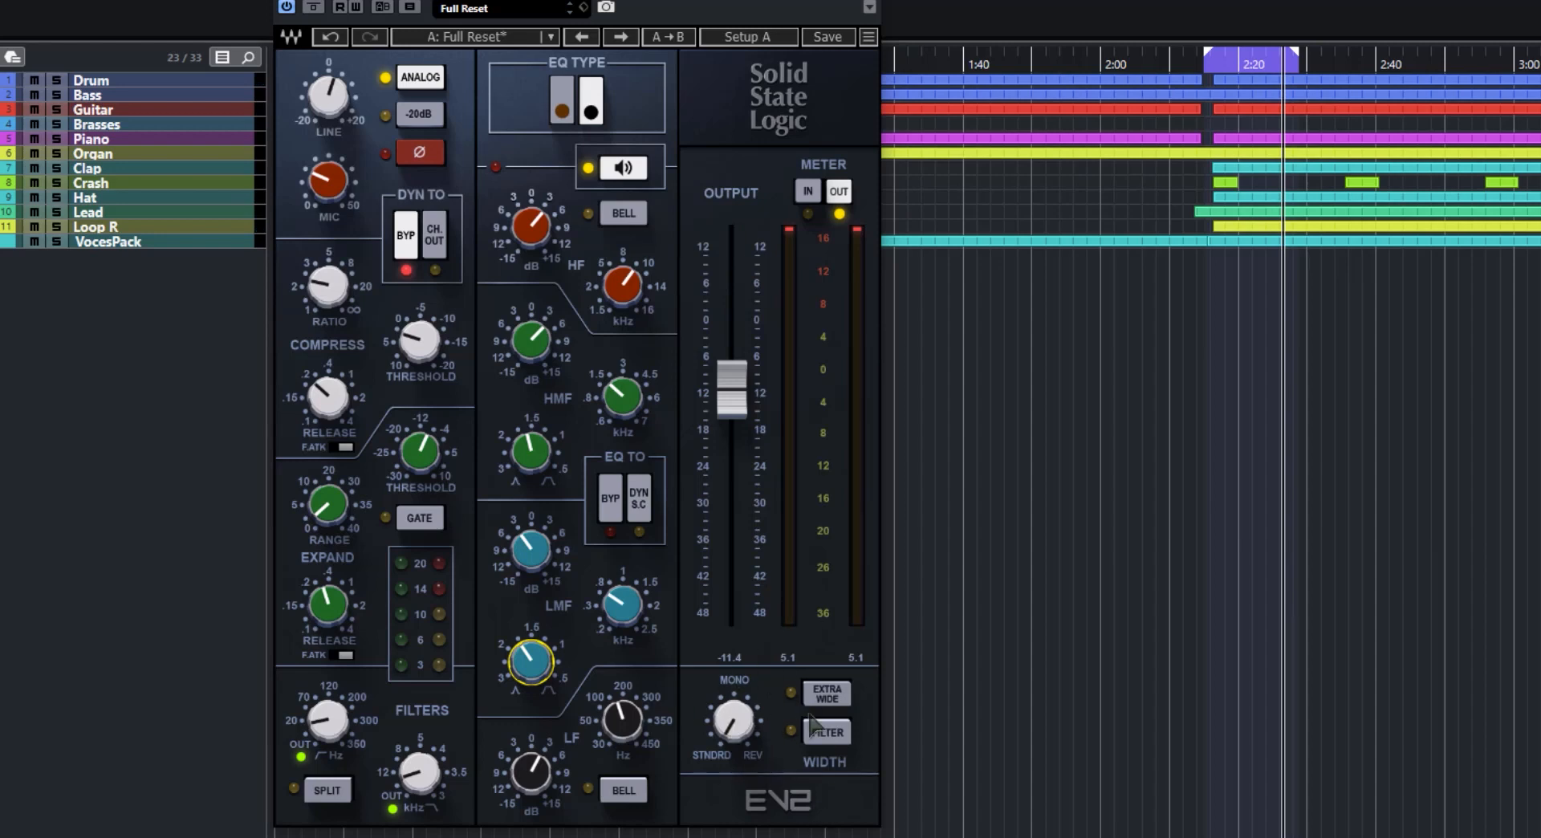
Sweep the stereo Width control and return it to Standard, first without and again with Extra Wide on.
mouse_move(747, 744)
left_mouse_down()
mouse_move(747, 705)
mouse_move(766, 730)
mouse_move(731, 701)
mouse_move(731, 784)
mouse_move(732, 718)
mouse_move(750, 727)
mouse_move(750, 763)
left_mouse_up()
left_click_drag(733, 720, 734, 791)
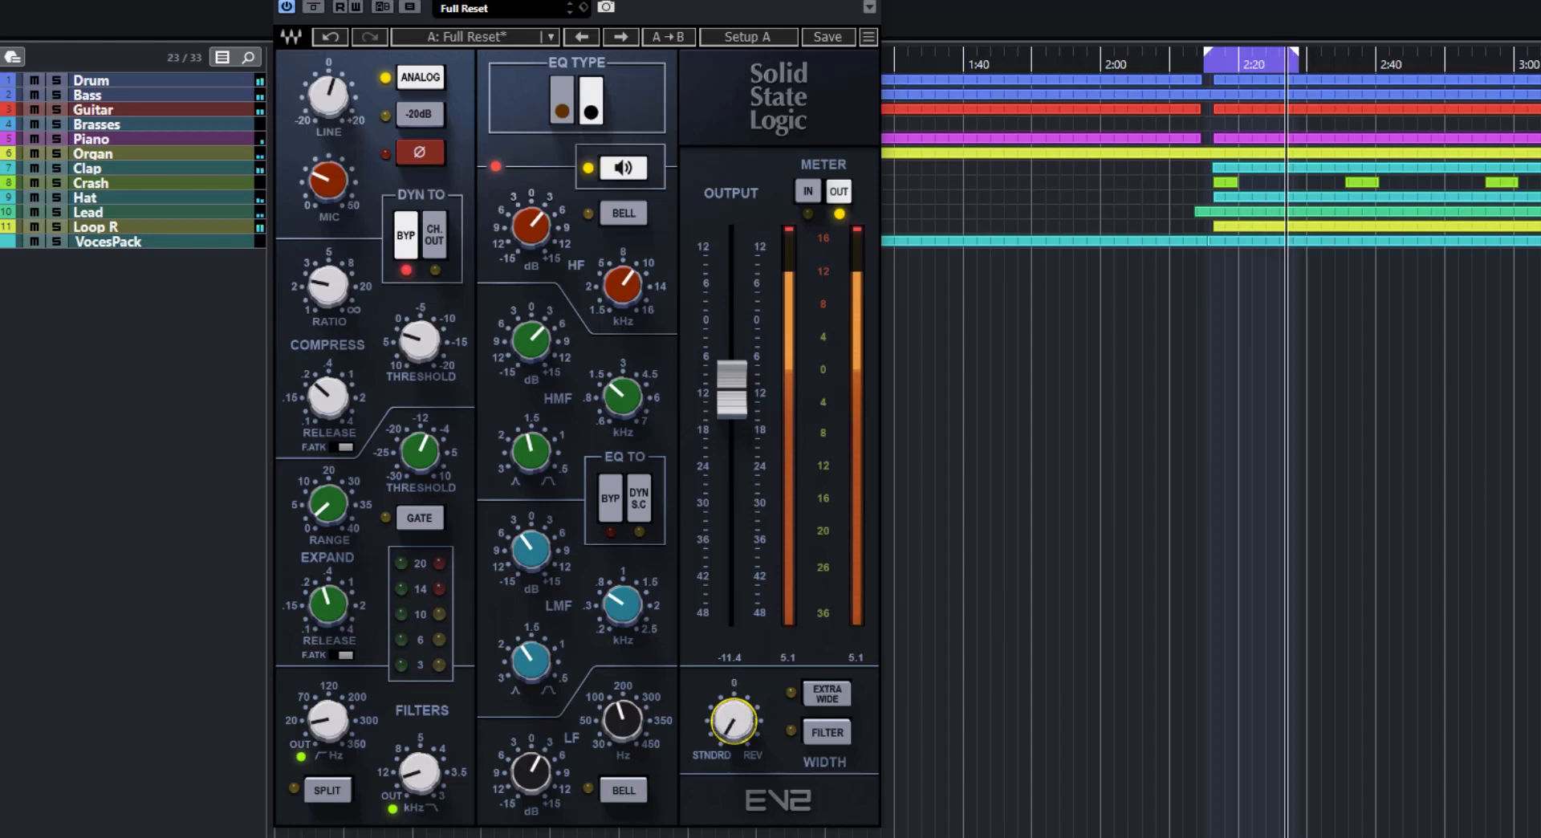
left_click(826, 692)
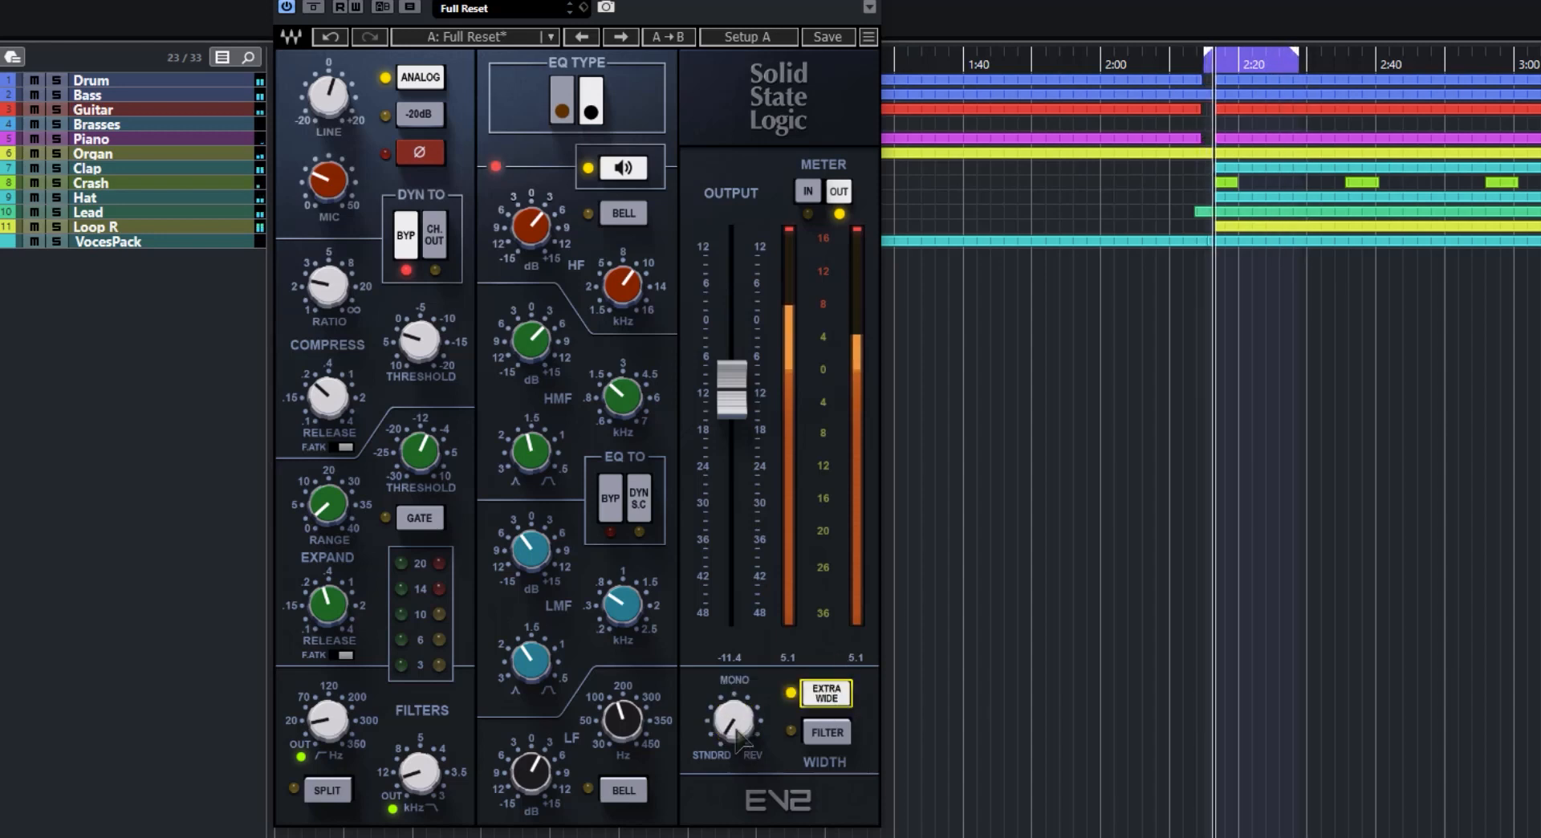
mouse_move(736, 730)
left_mouse_down()
mouse_move(737, 667)
mouse_move(737, 731)
left_mouse_up()
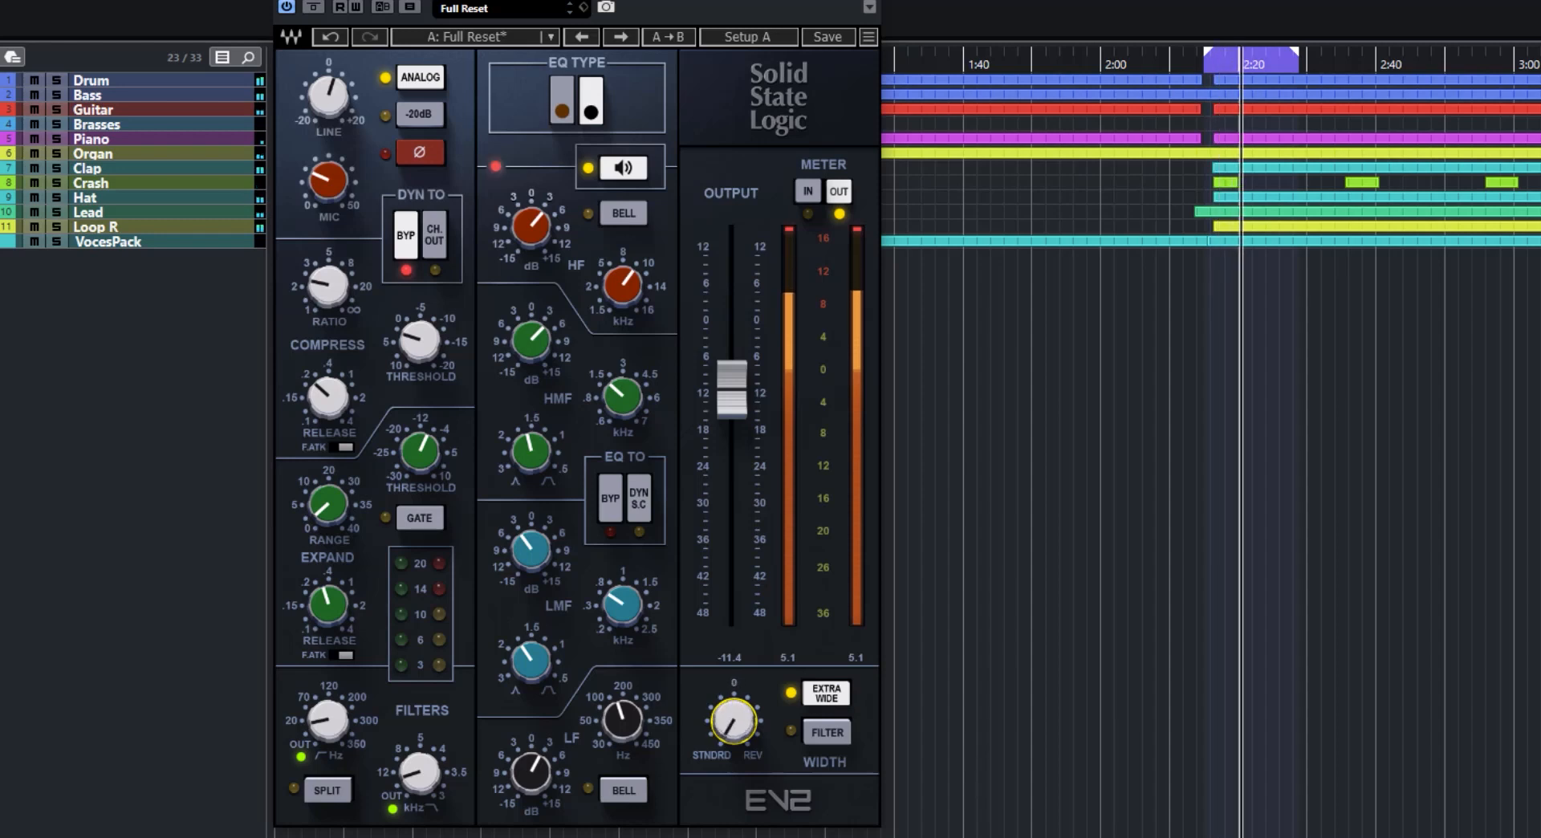
Raise the output fader to -8.5 dB and audition the width Filter, finishing with playback stopped and both Filter and Extra Wide off.
left_click_drag(728, 372, 729, 353)
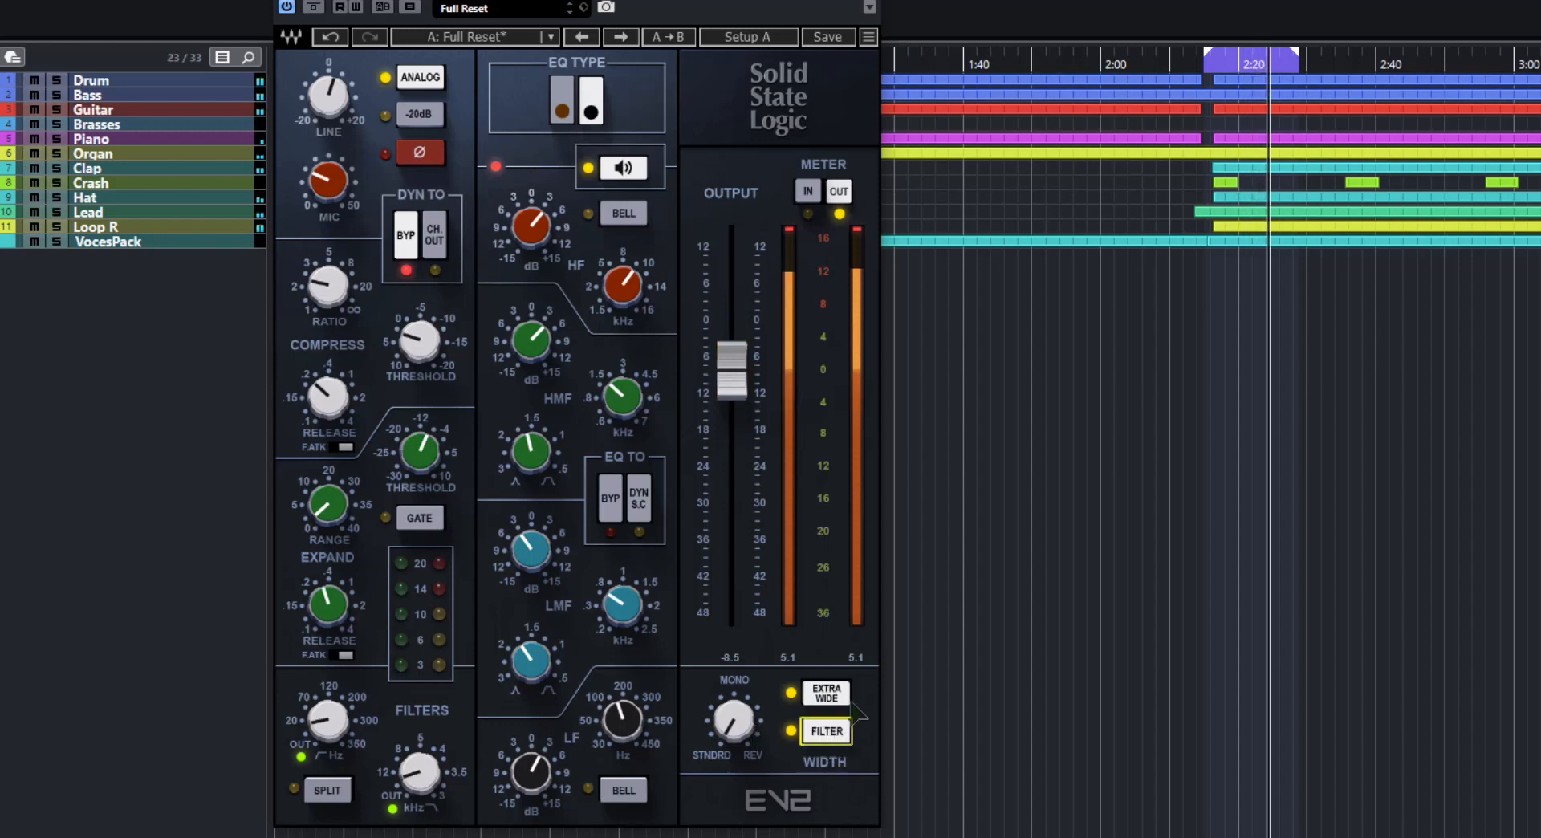
left_click(833, 737)
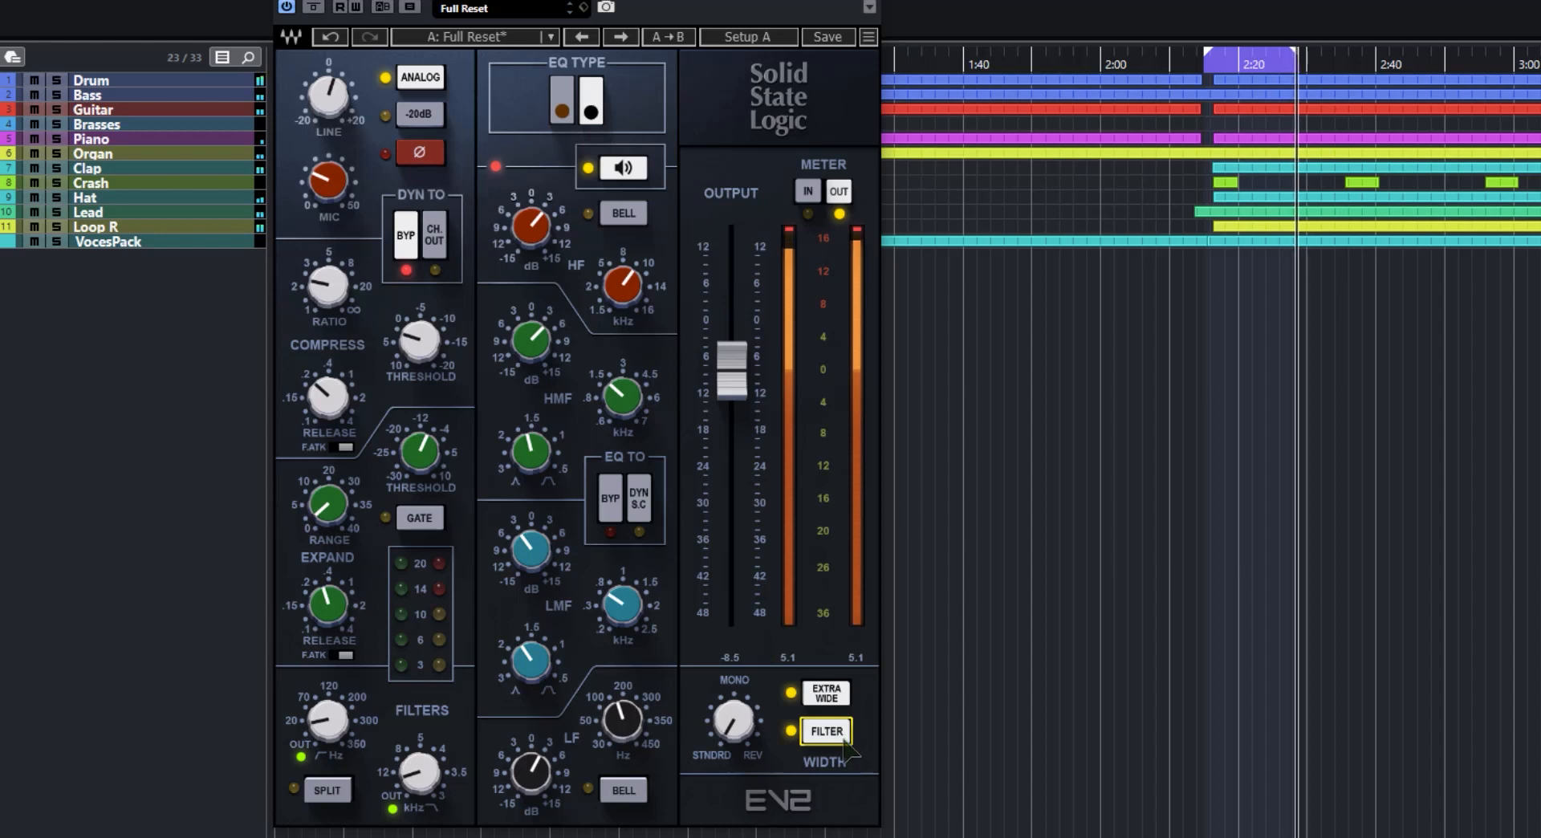
left_click(838, 740)
key("space")
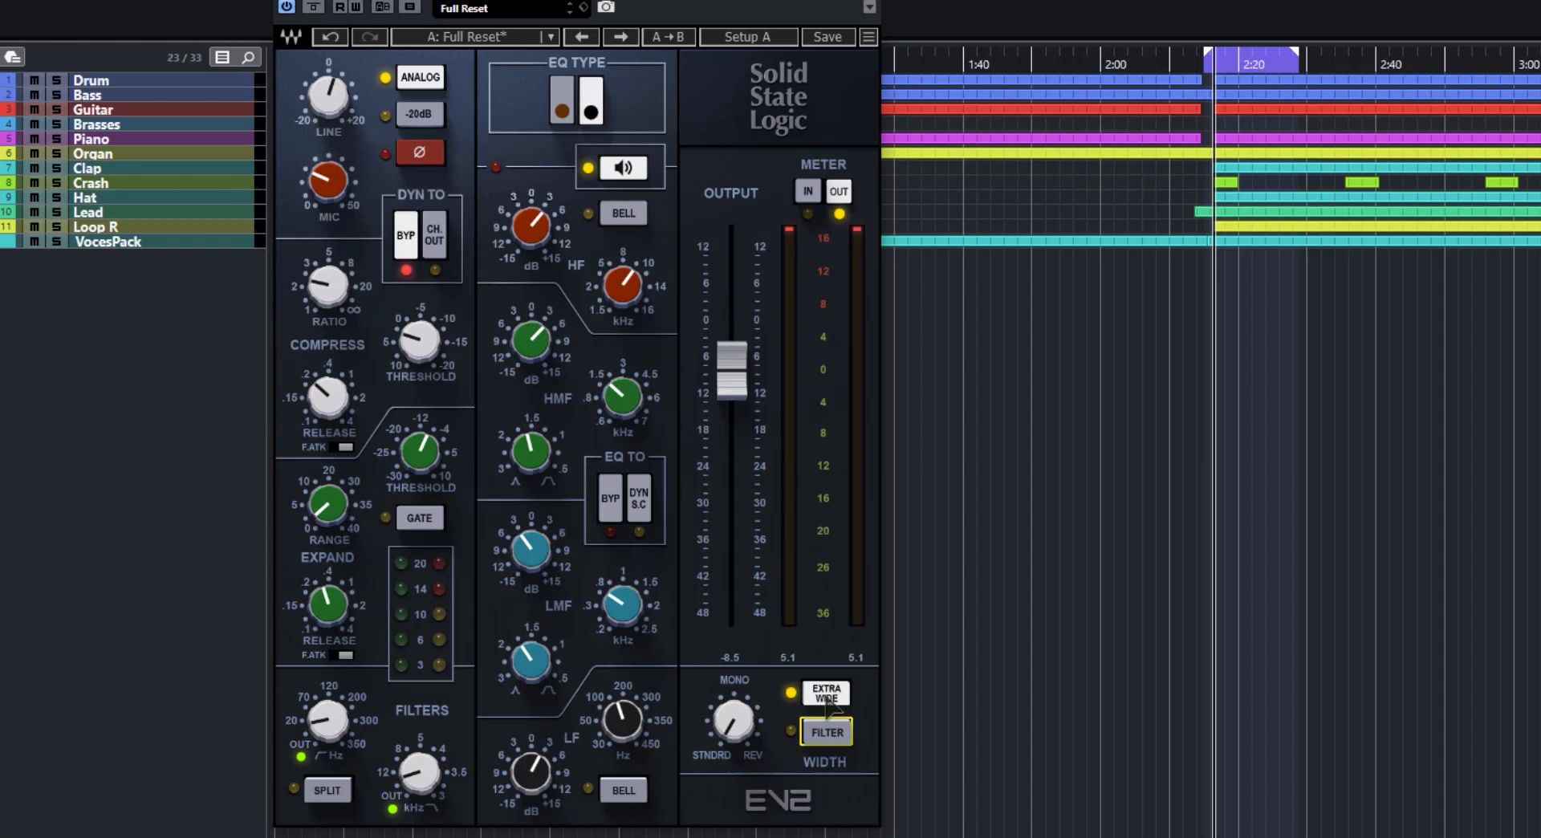
left_click(831, 696)
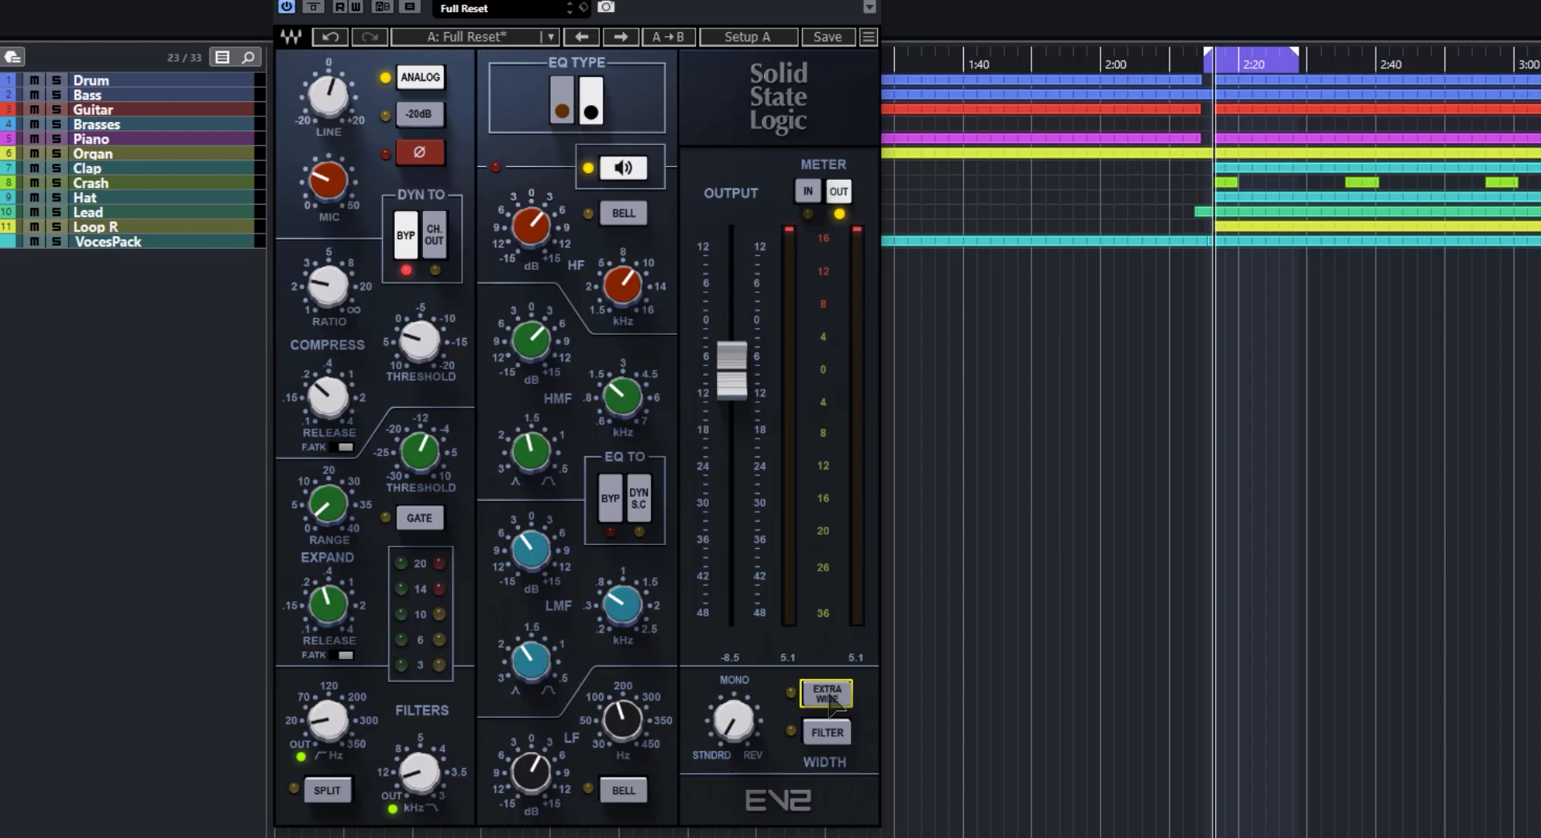
Browse the factory presets of the SSL EV2 Channel and load the Mix HSP preset.
left_click(551, 37)
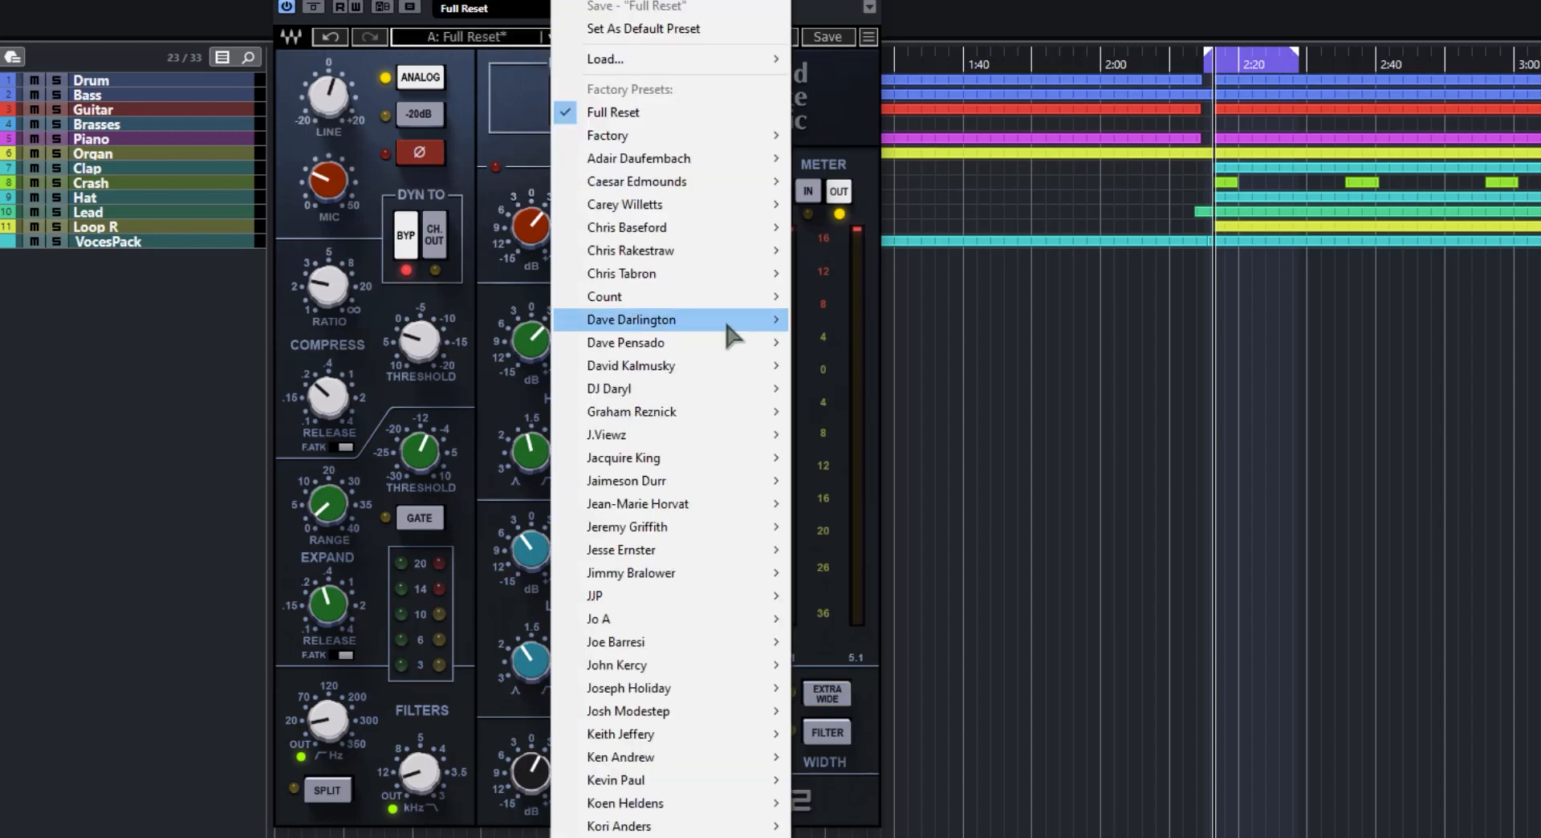
mouse_move(724, 316)
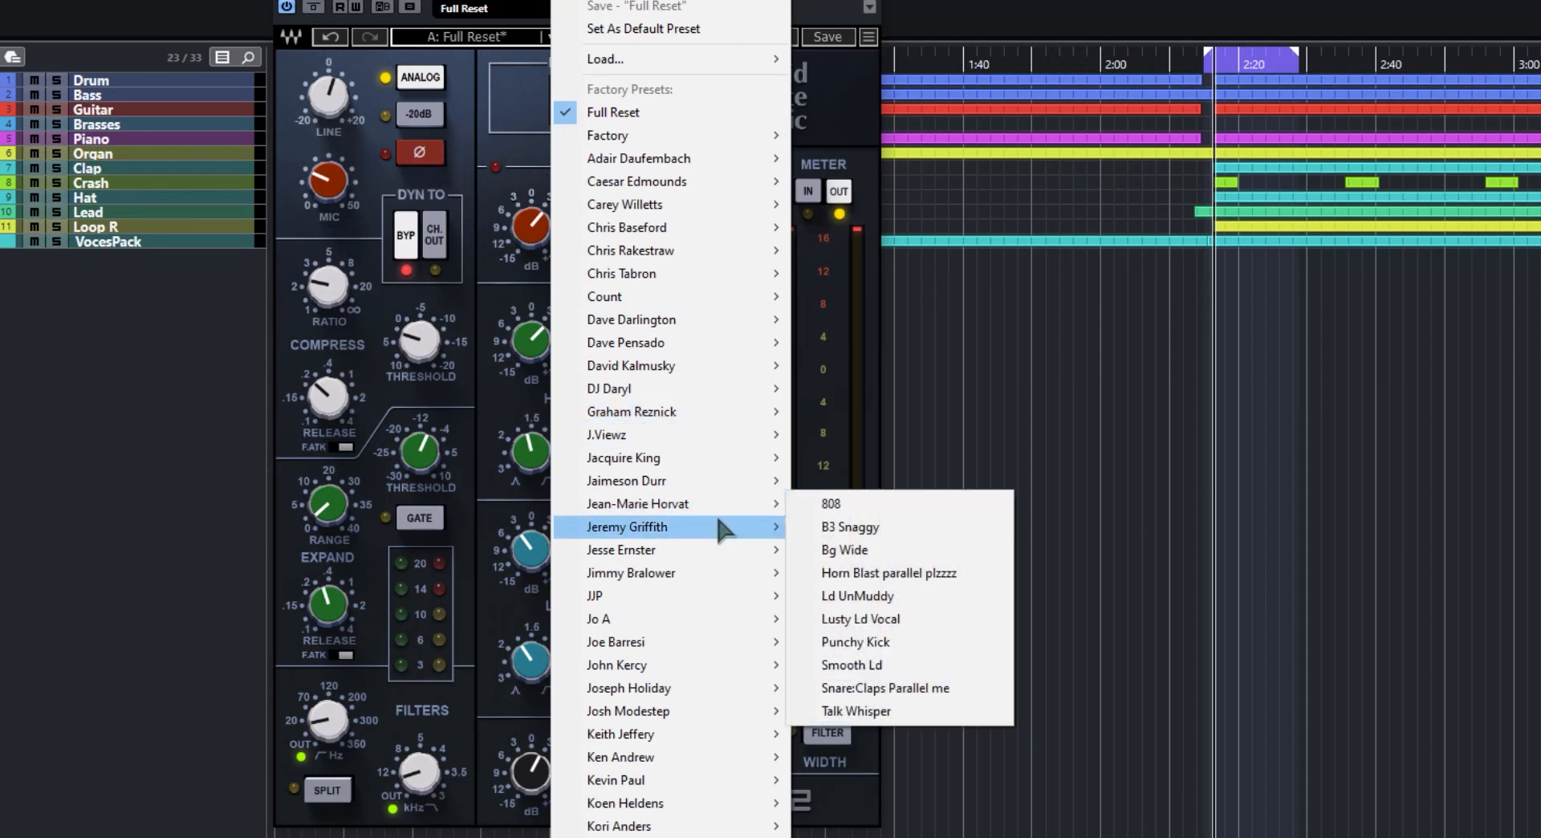
mouse_move(715, 532)
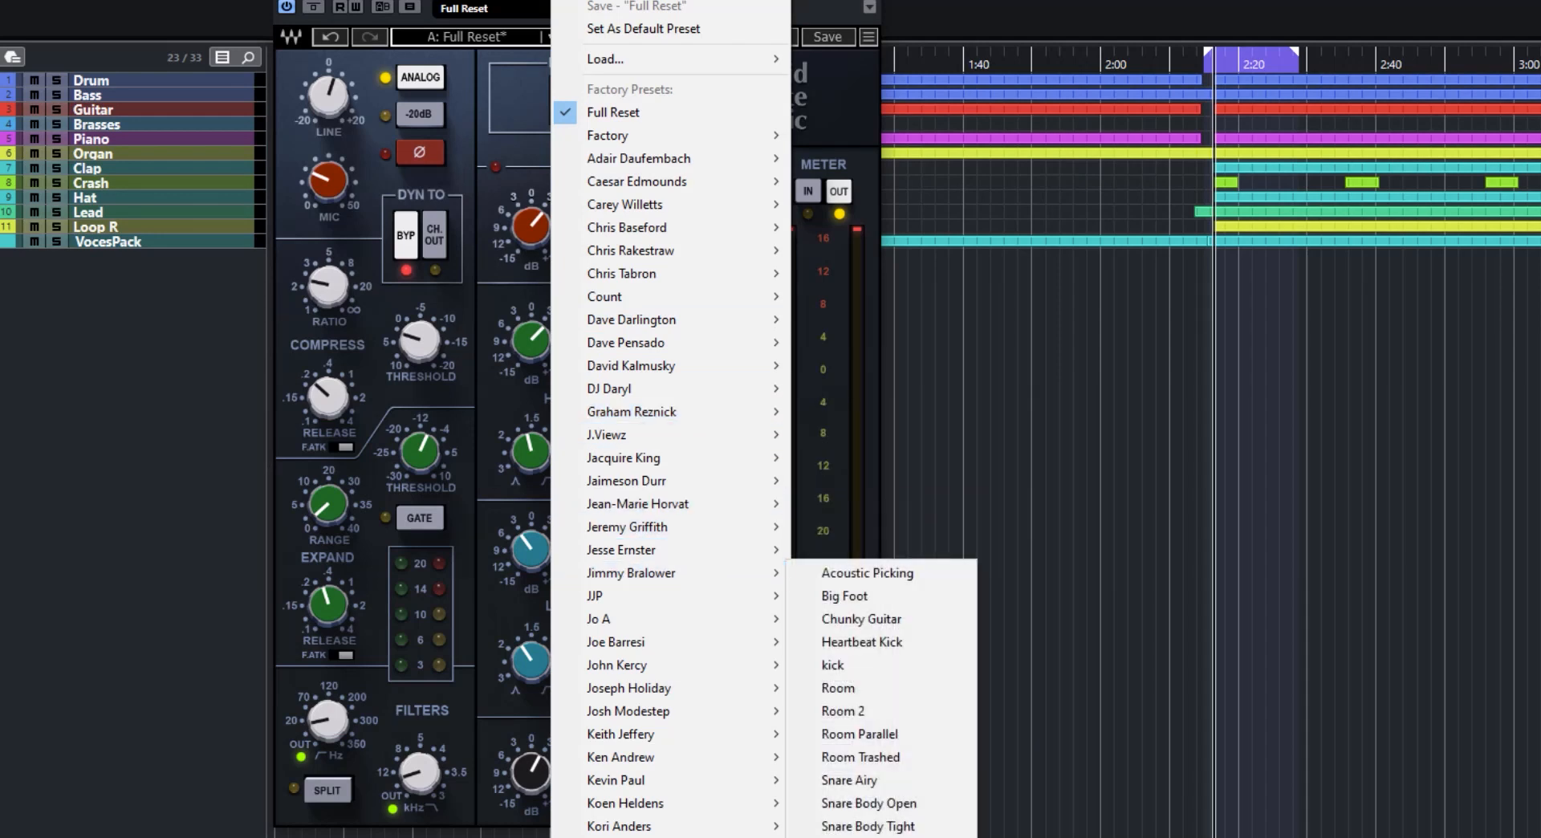
scroll(670, 418, "down", 8)
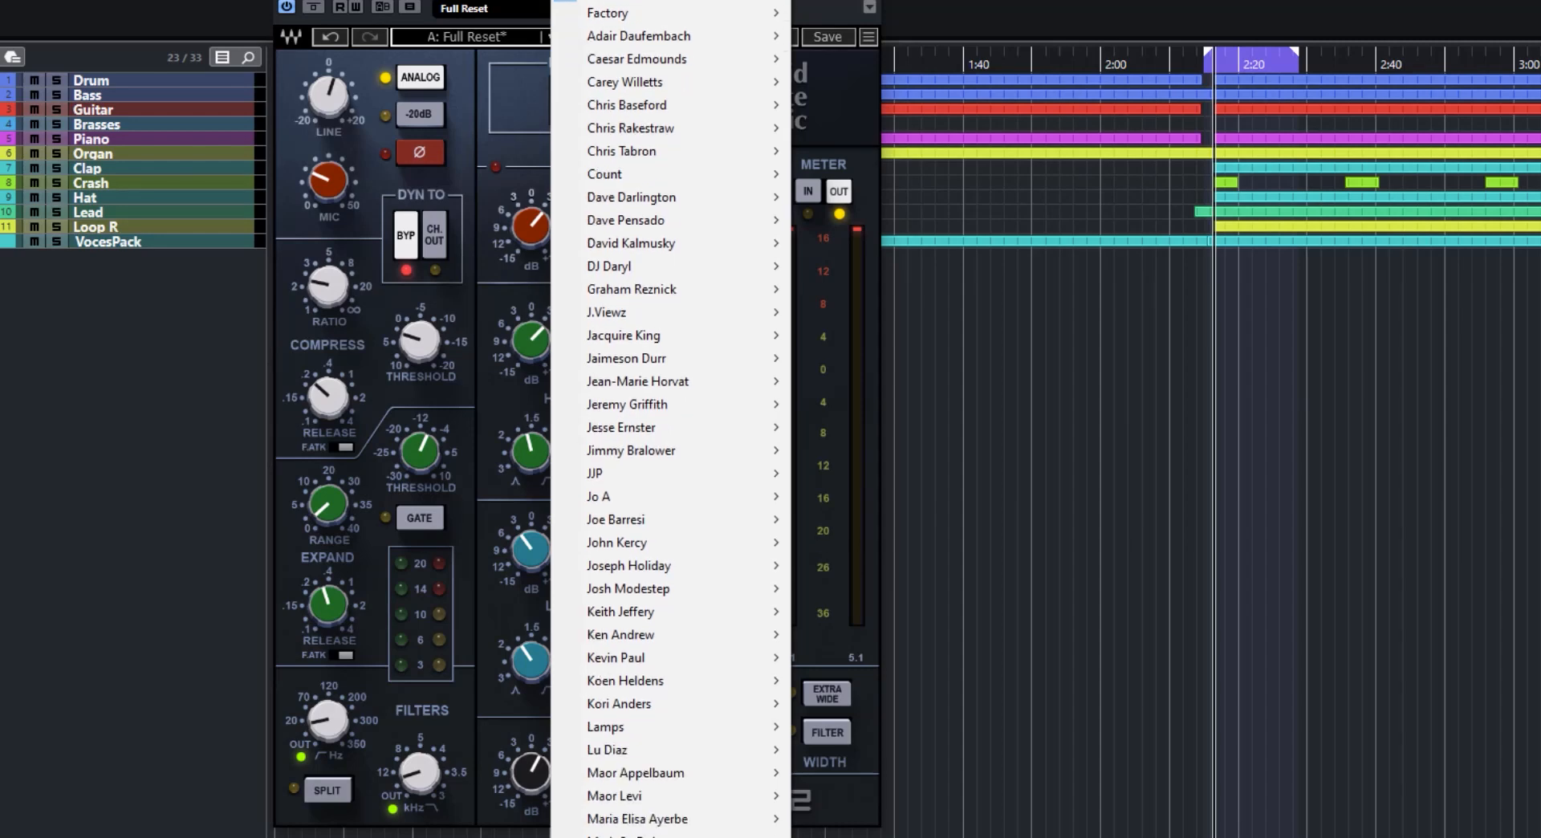
scroll(670, 418, "down", 10)
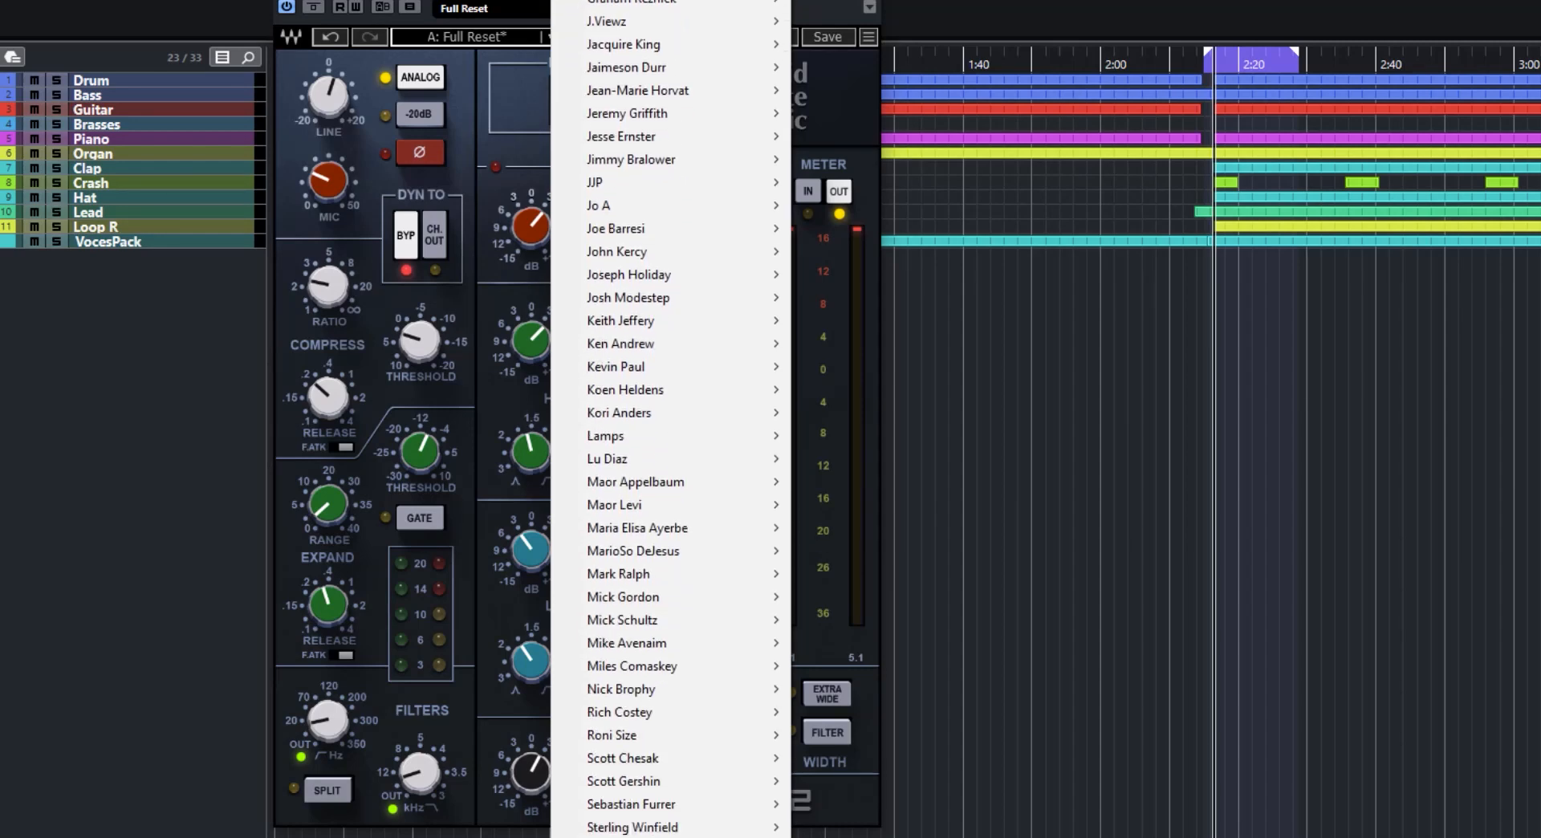
left_click(855, 397)
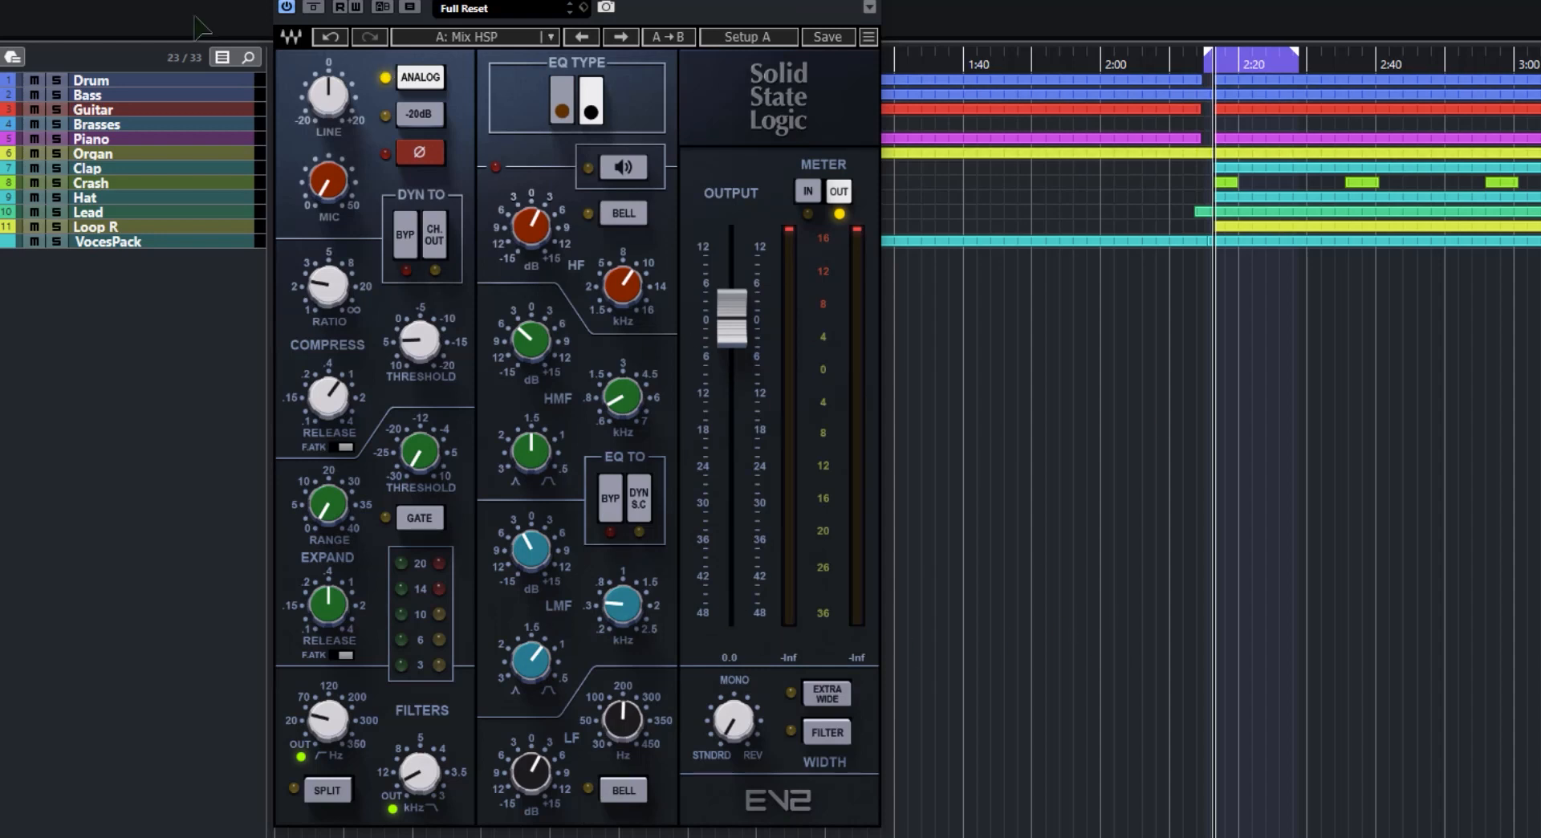
Start playback and compare the mix with and without the Mix HSP preset by toggling the effect bypass.
left_click(385, 77)
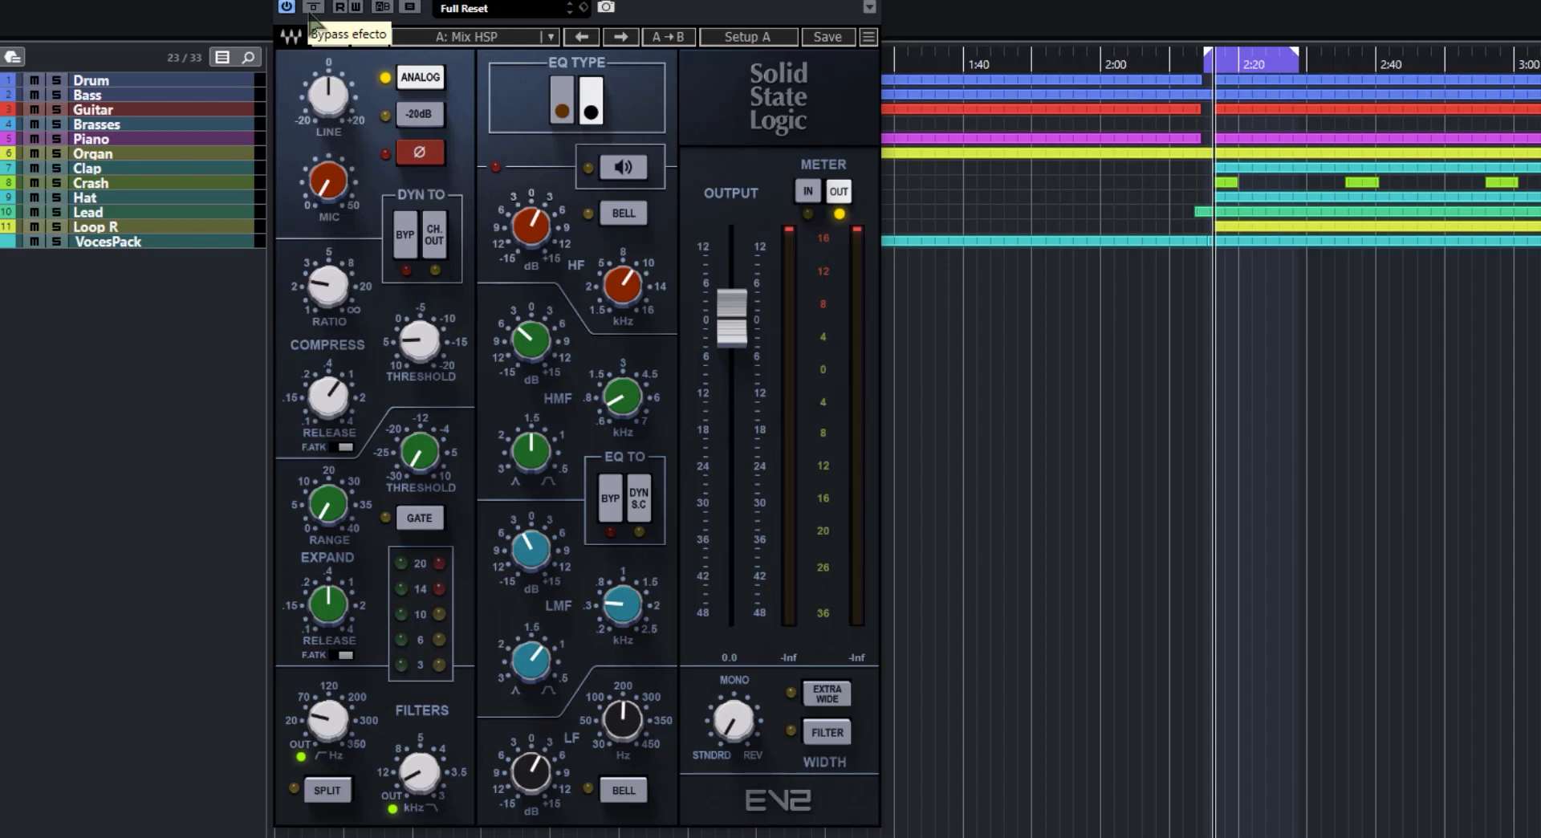
key("space")
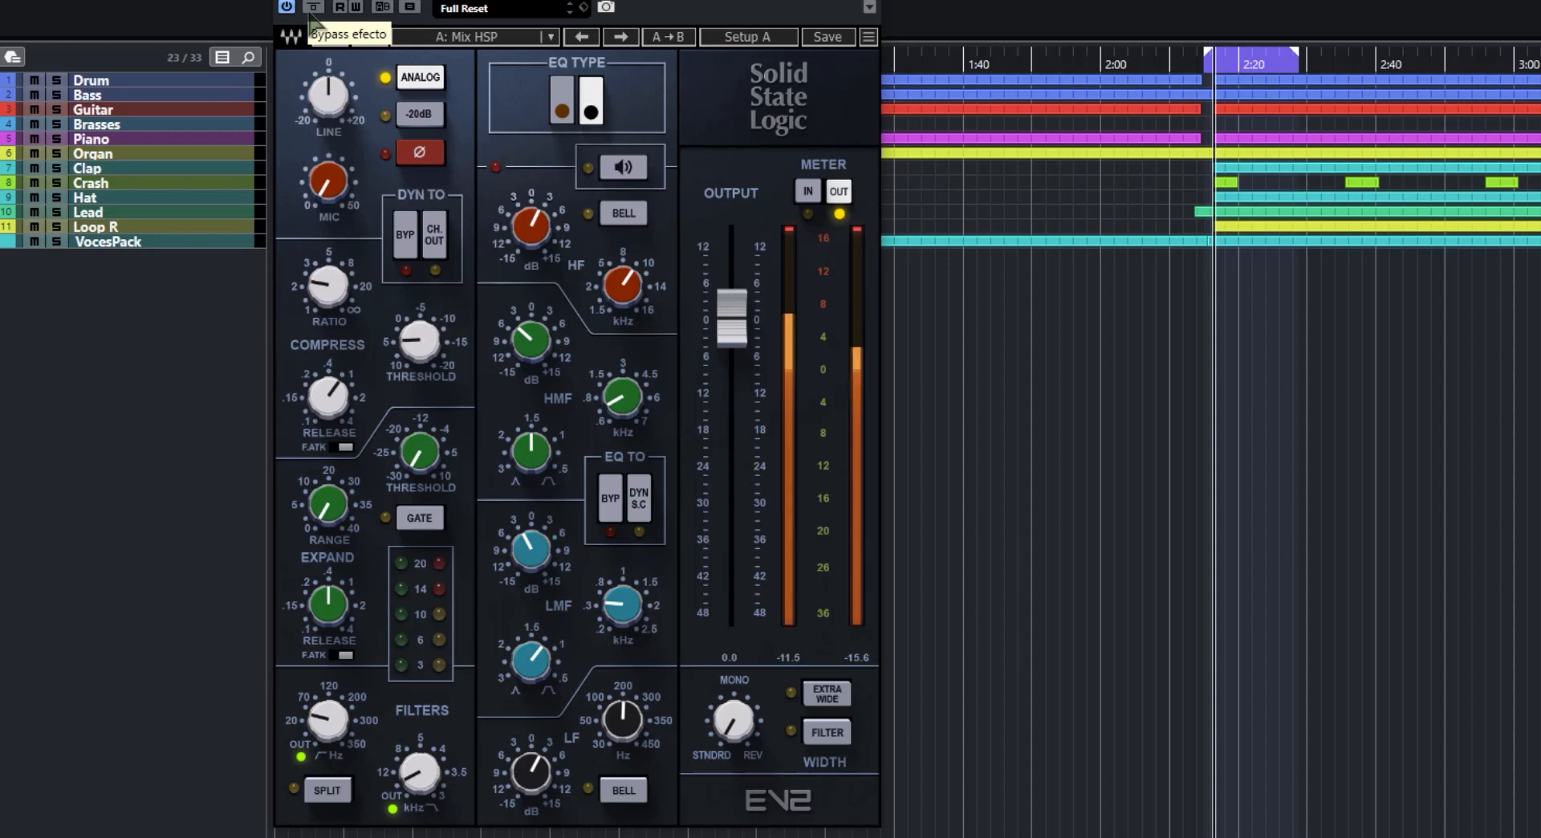
left_click(313, 10)
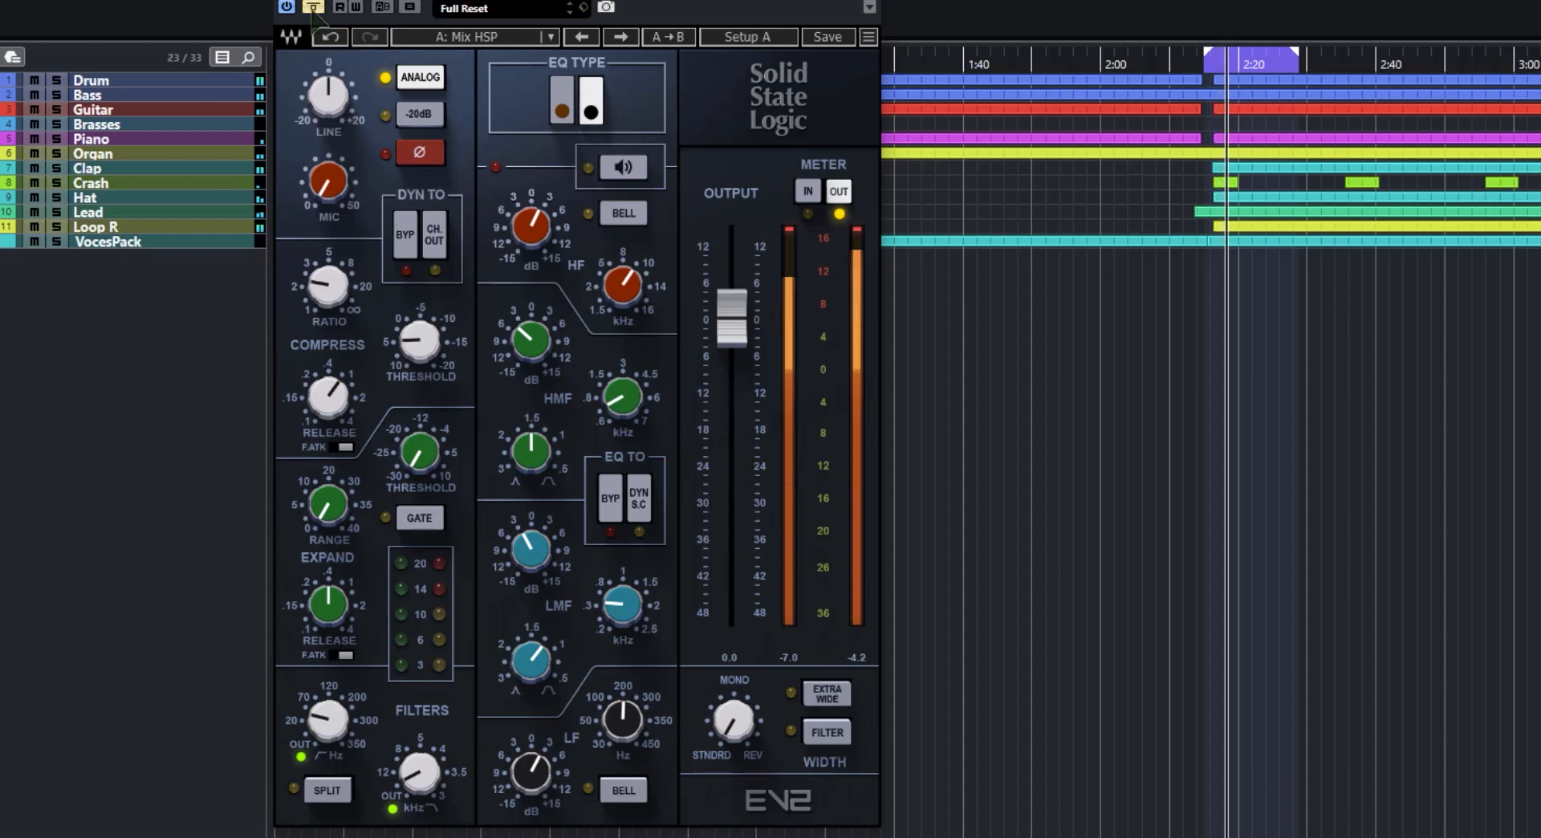
left_click(313, 9)
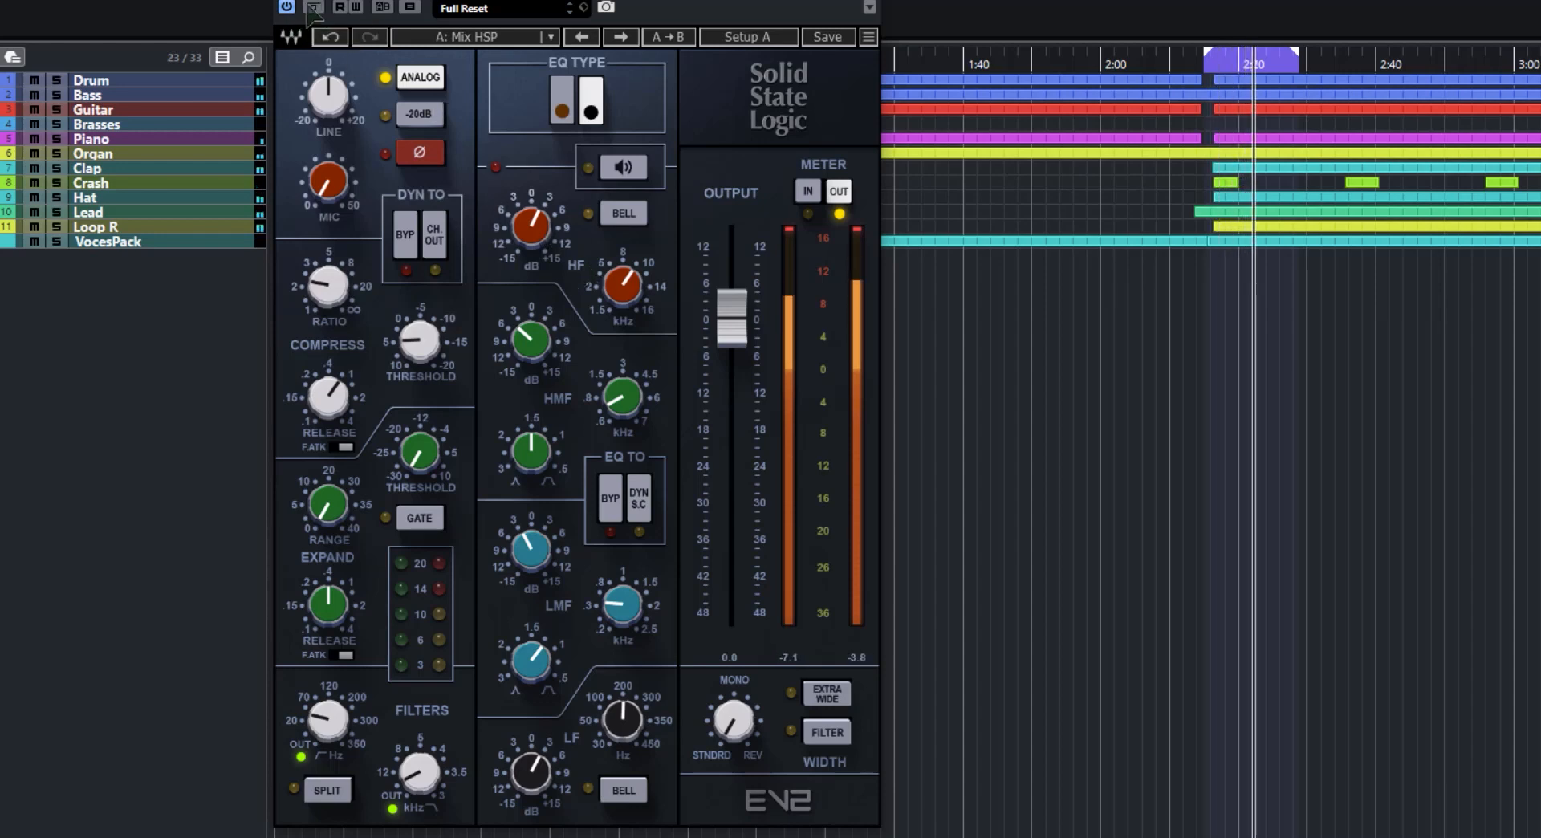
left_click(313, 9)
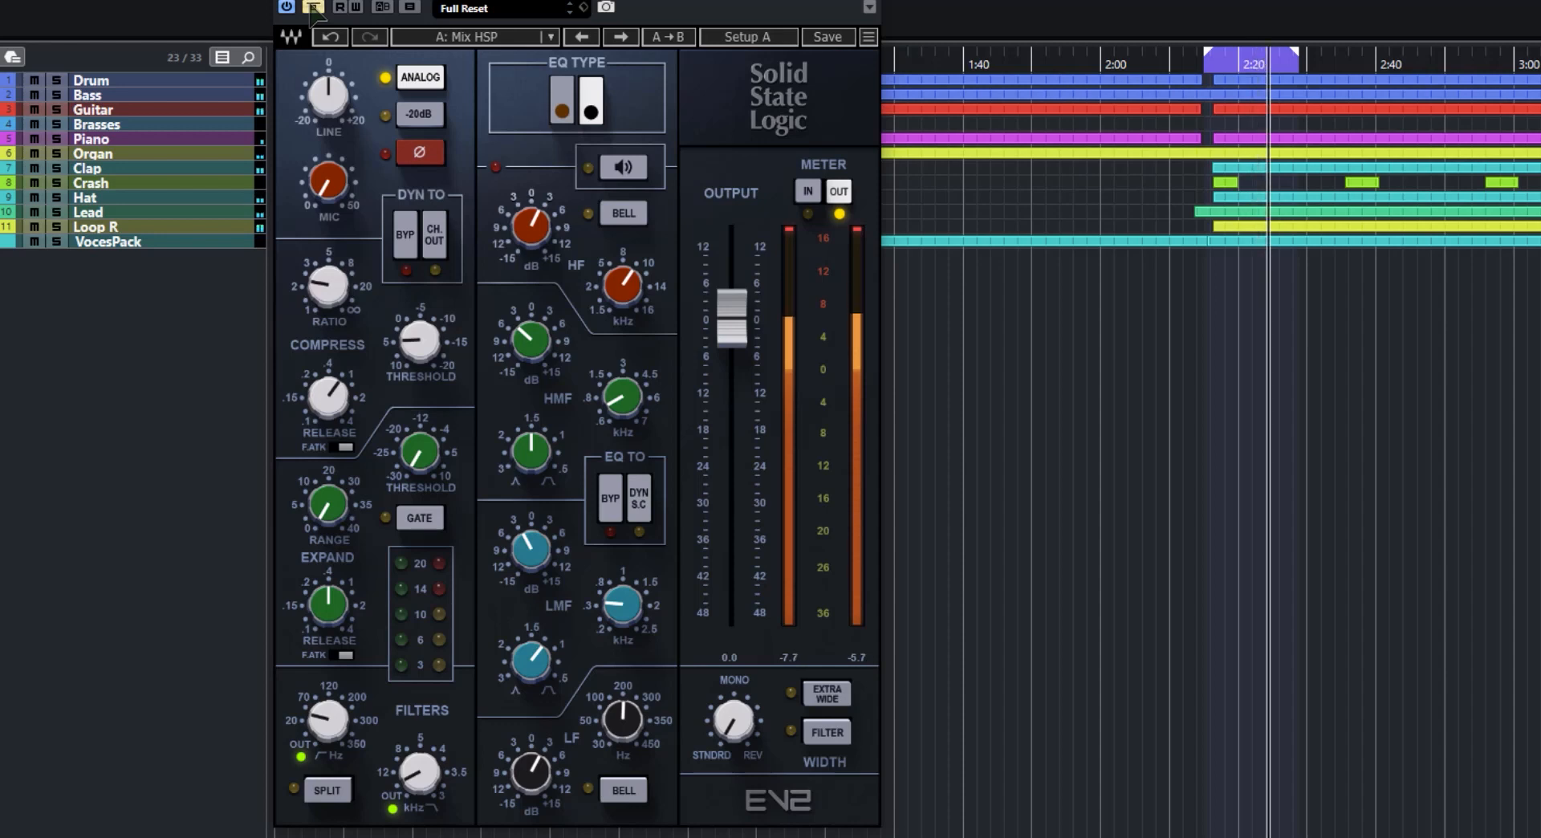
left_click(313, 10)
Raise the stereo Width to 22, compare against bypass, and turn on the width Filter.
left_click_drag(747, 726, 746, 688)
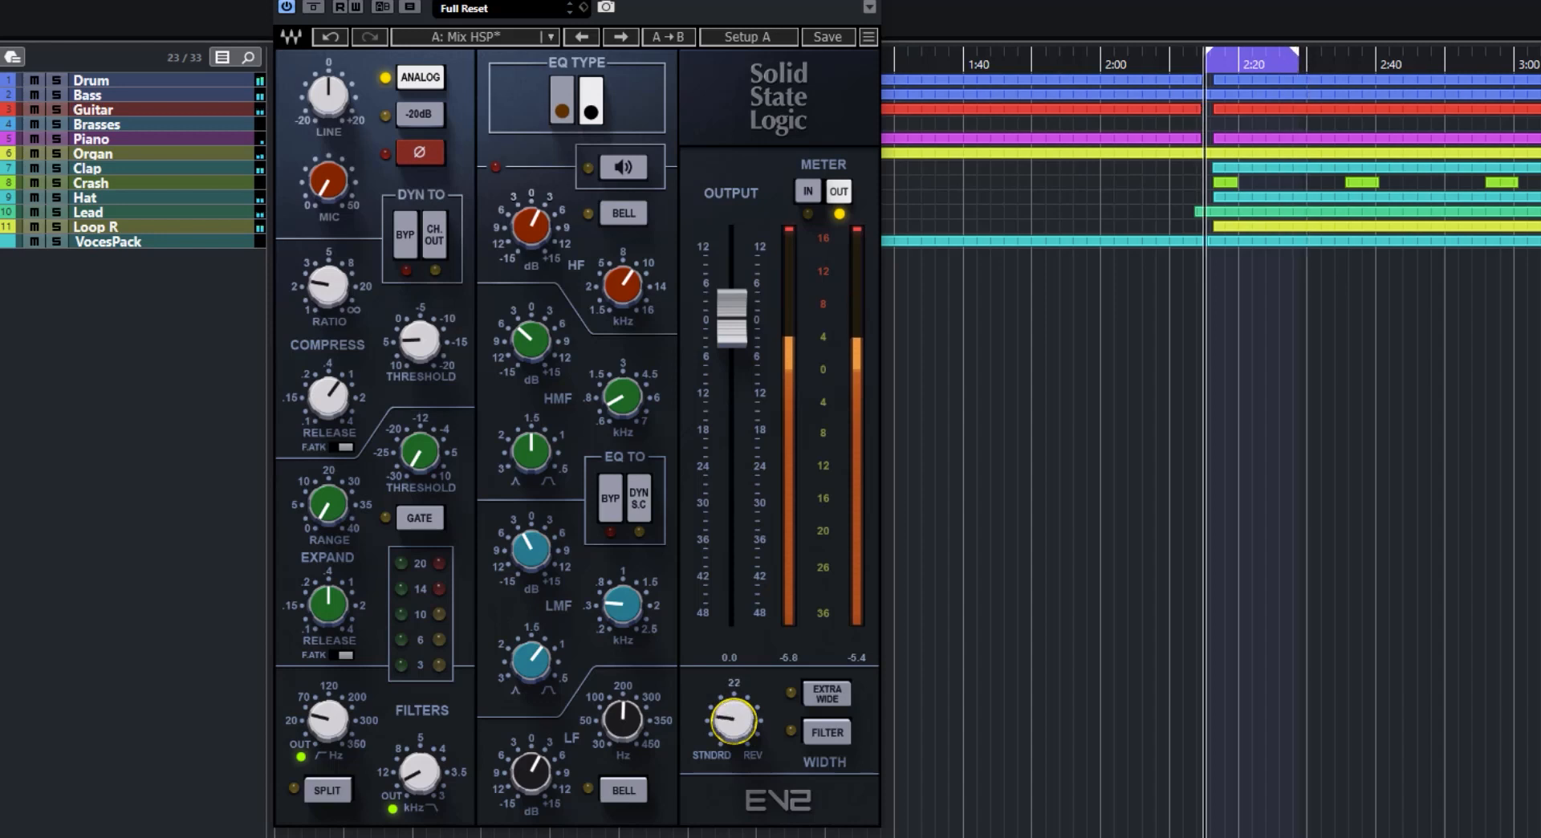
left_click(313, 8)
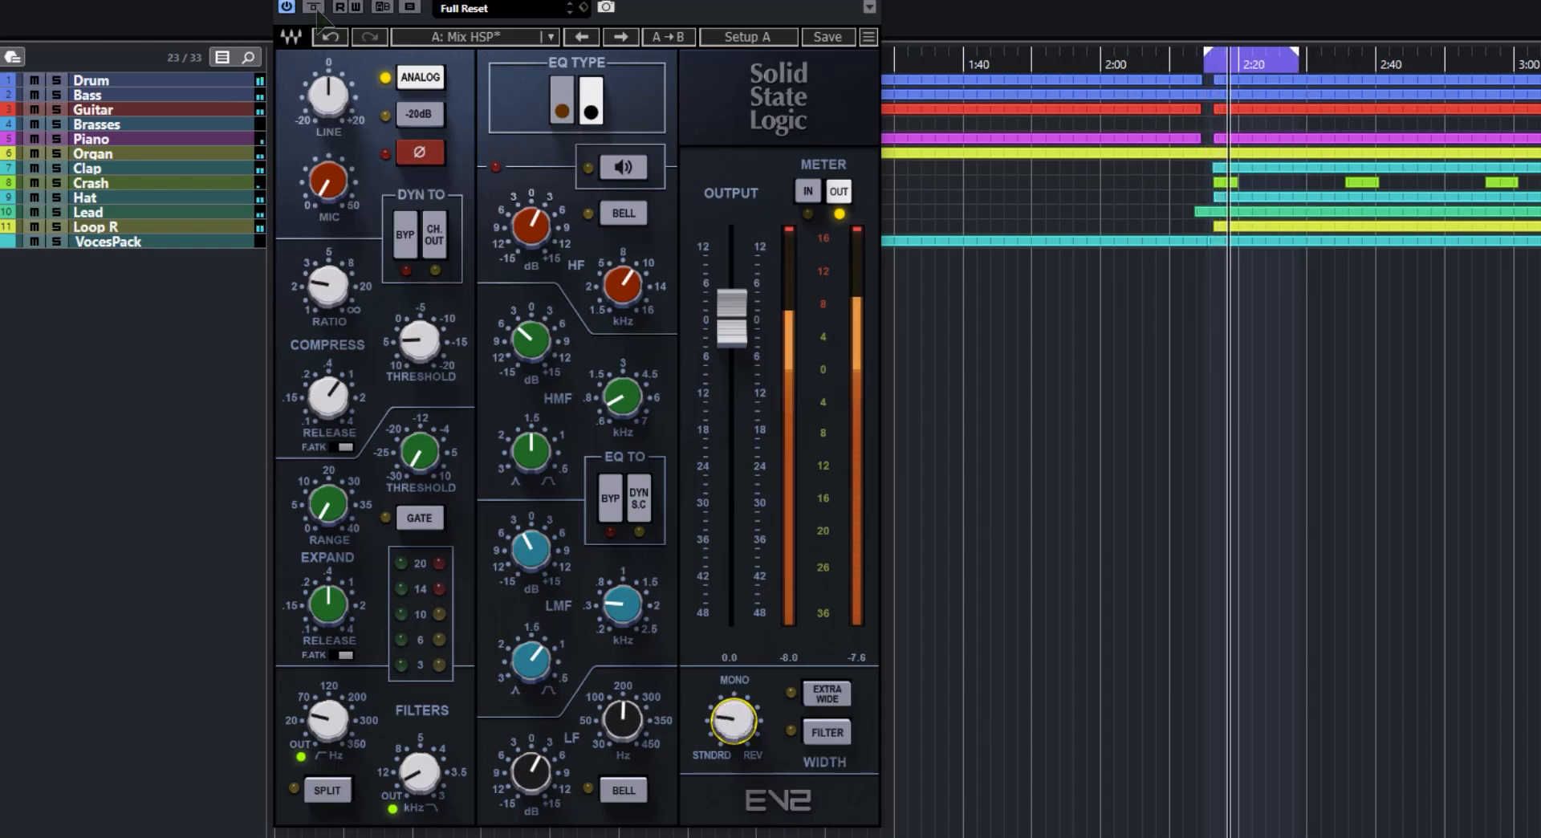
left_click(826, 732)
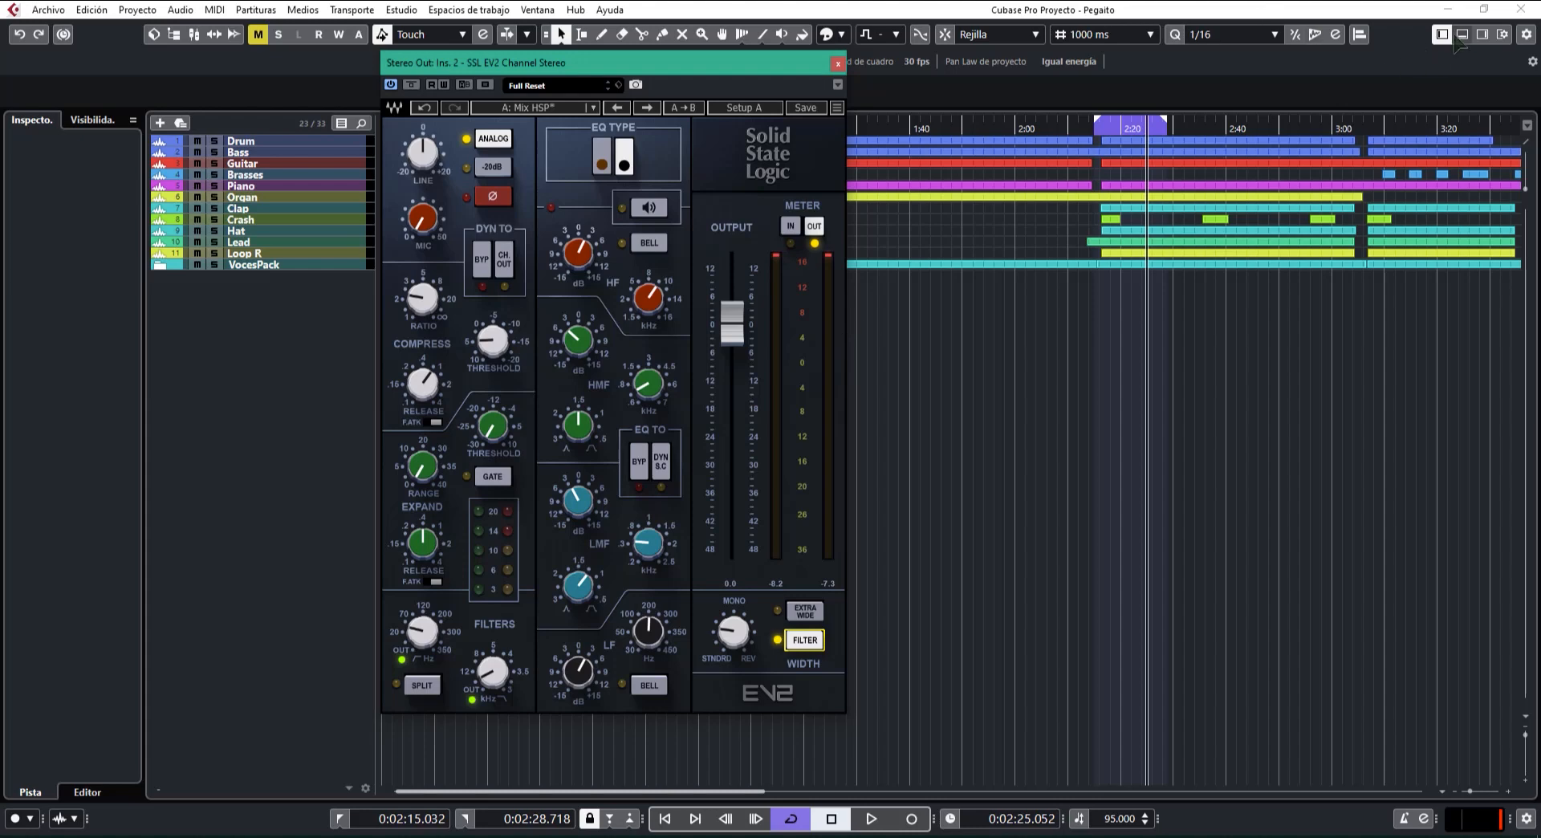
Show the lower-zone MixConsole, bypass SSL EV2 and activate StudioRack on the Stereo Out inserts, and close the SSL EV2 window.
left_click(927, 555)
key("alt+F3")
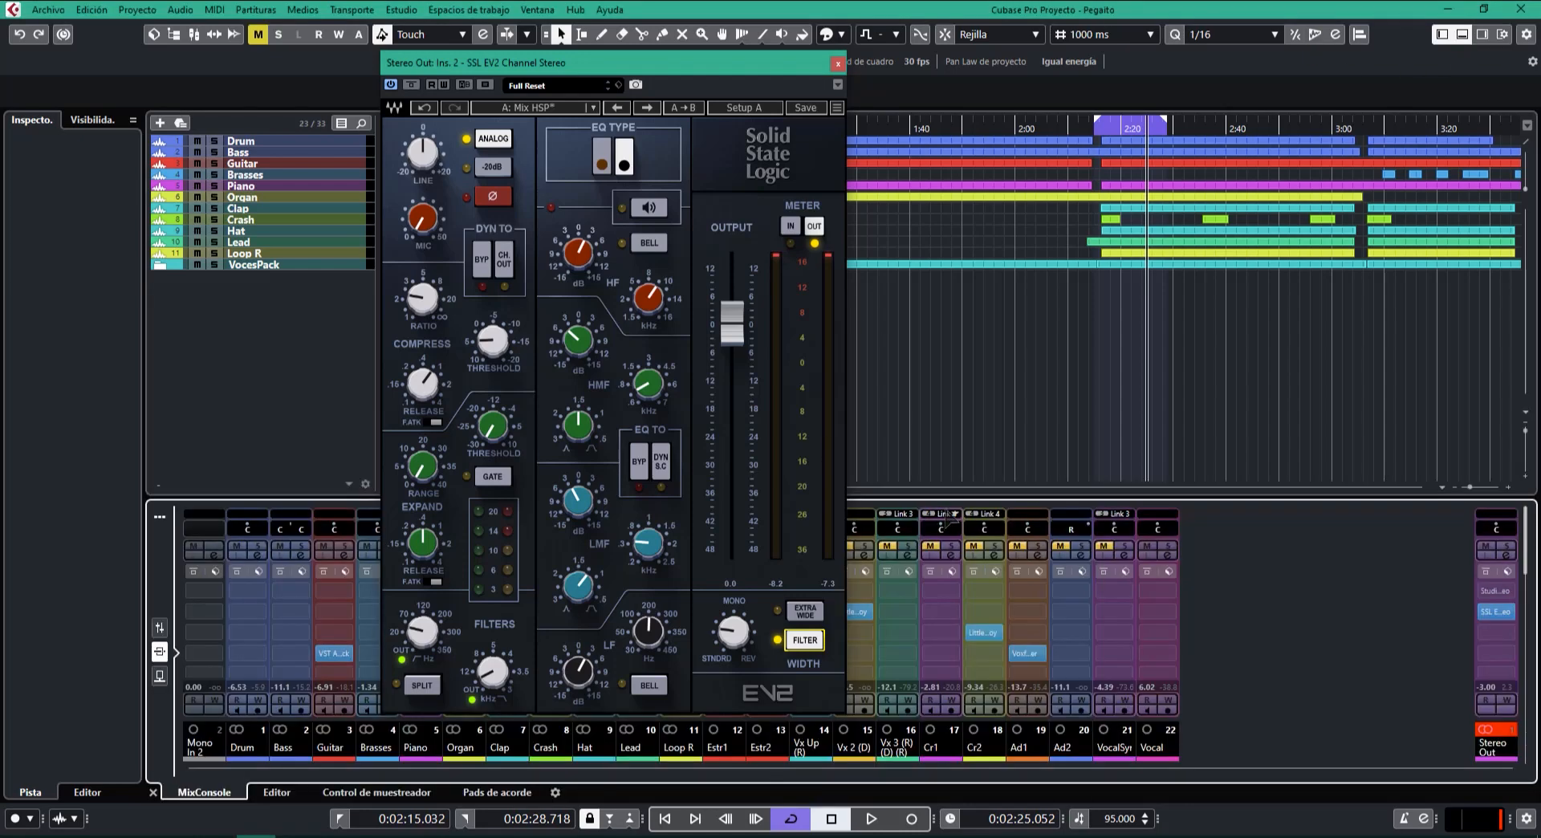
left_click(1486, 611)
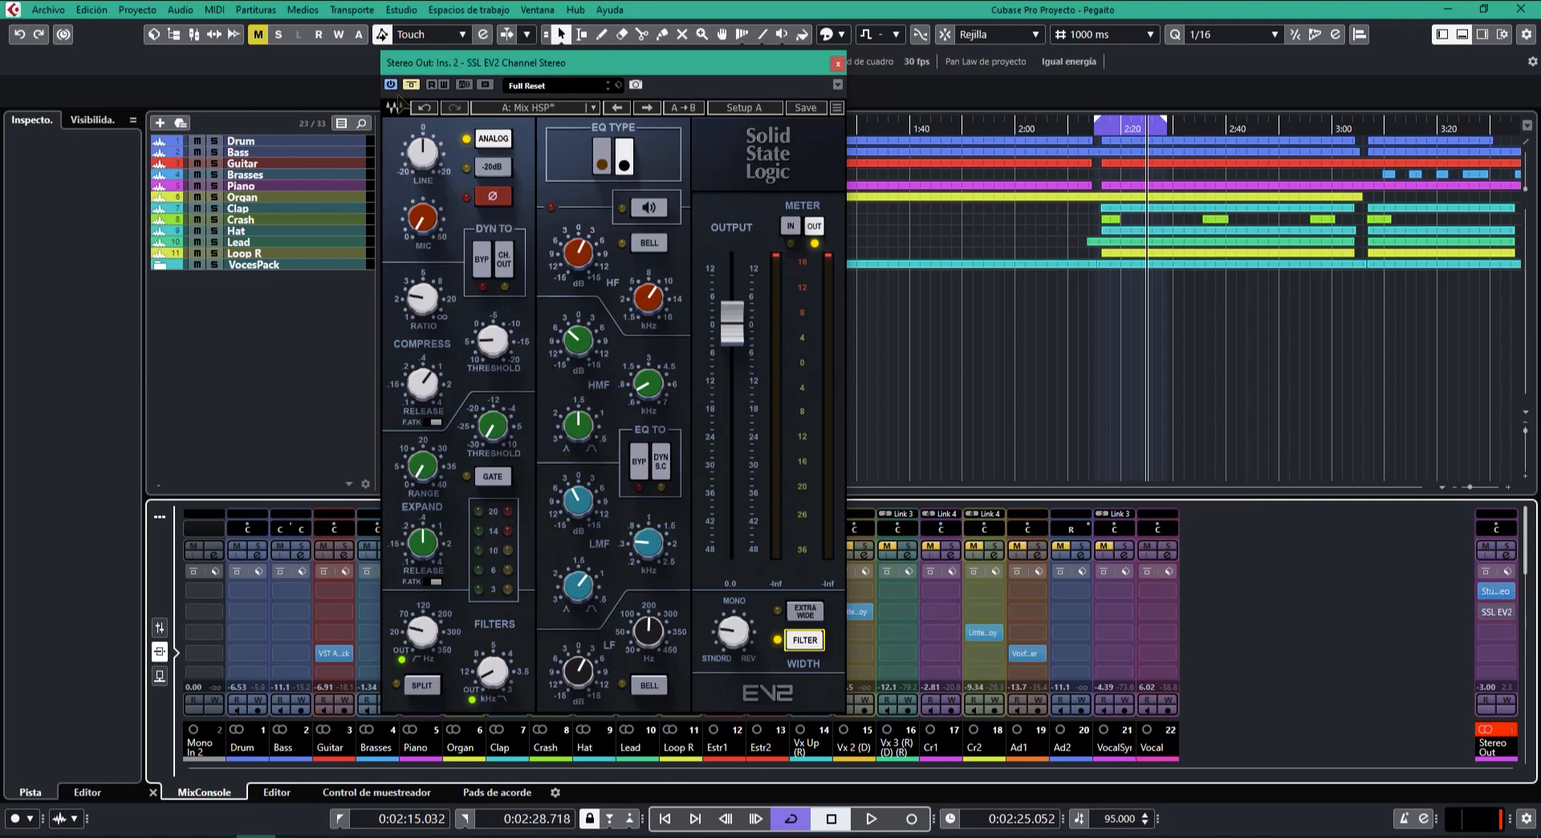
left_click(837, 63)
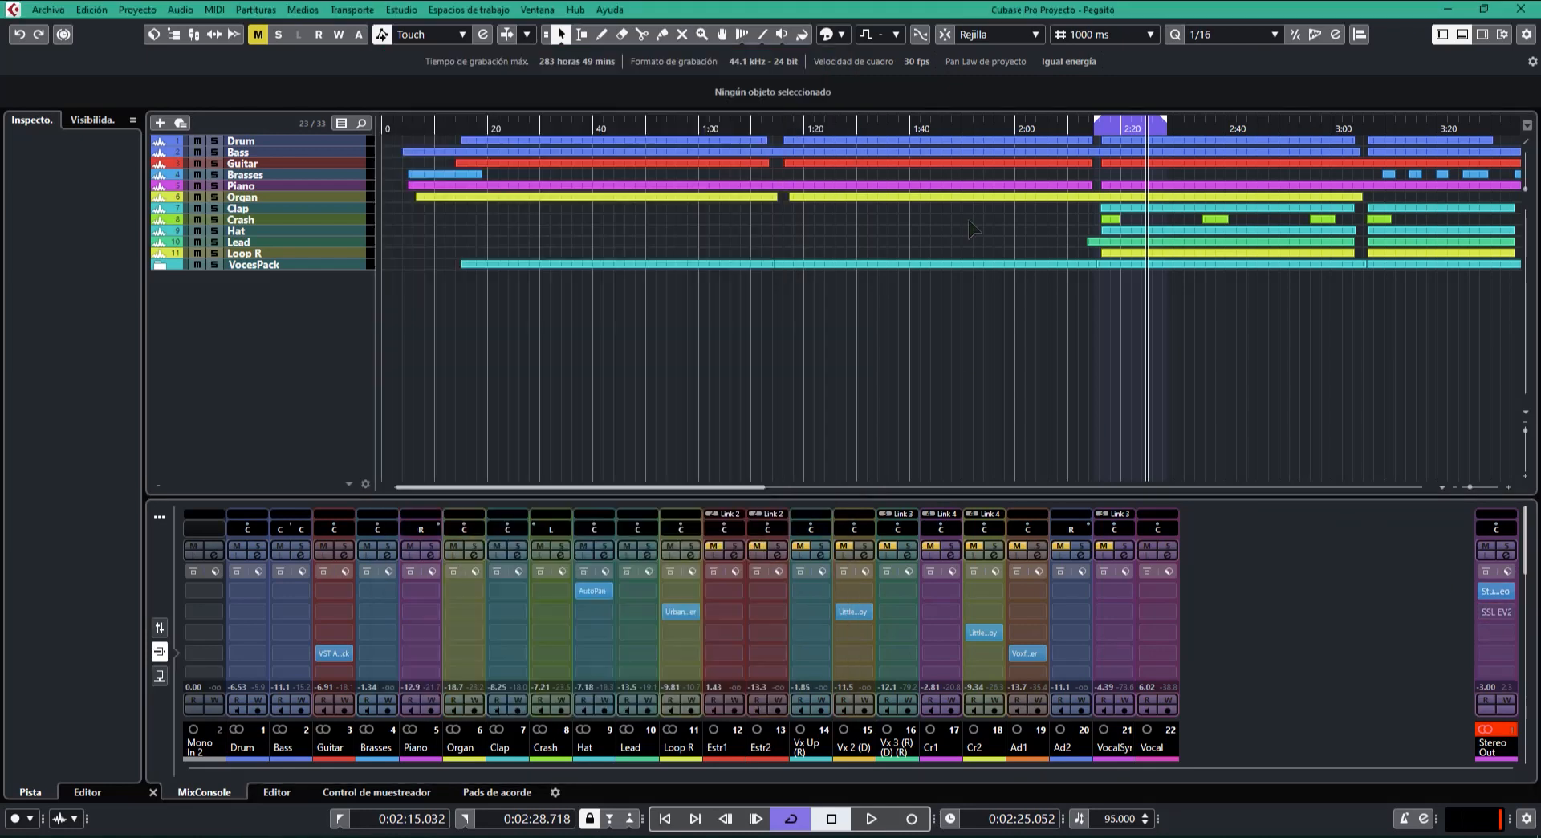
Open StudioRack on Stereo Out, hide the MixConsole, and add a Parallel Split to the first rack slot.
left_click(1498, 601)
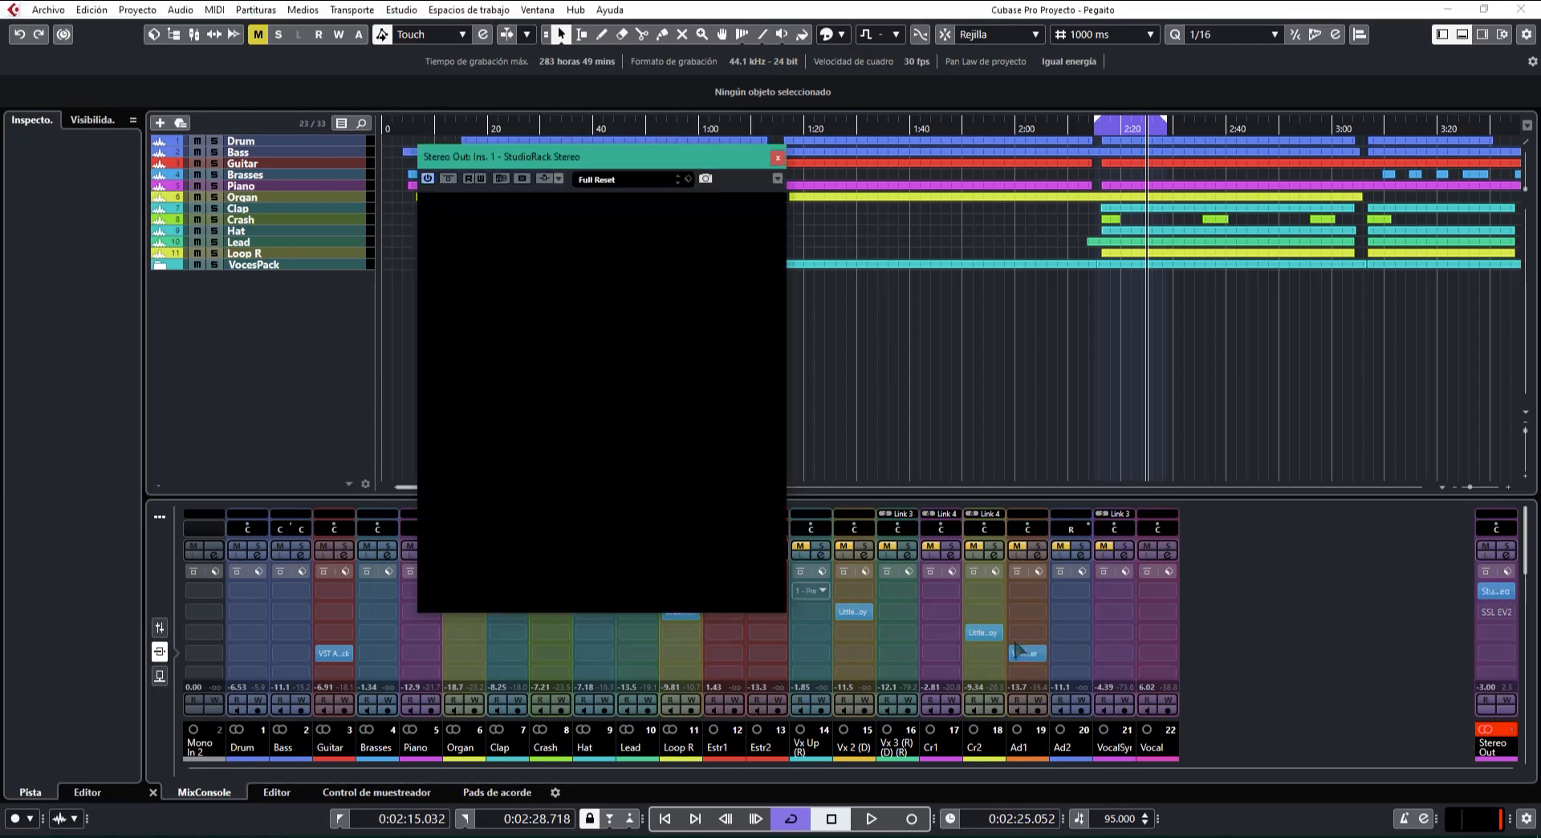
key("ctrl+alt+e")
left_click_drag(593, 149, 579, 121)
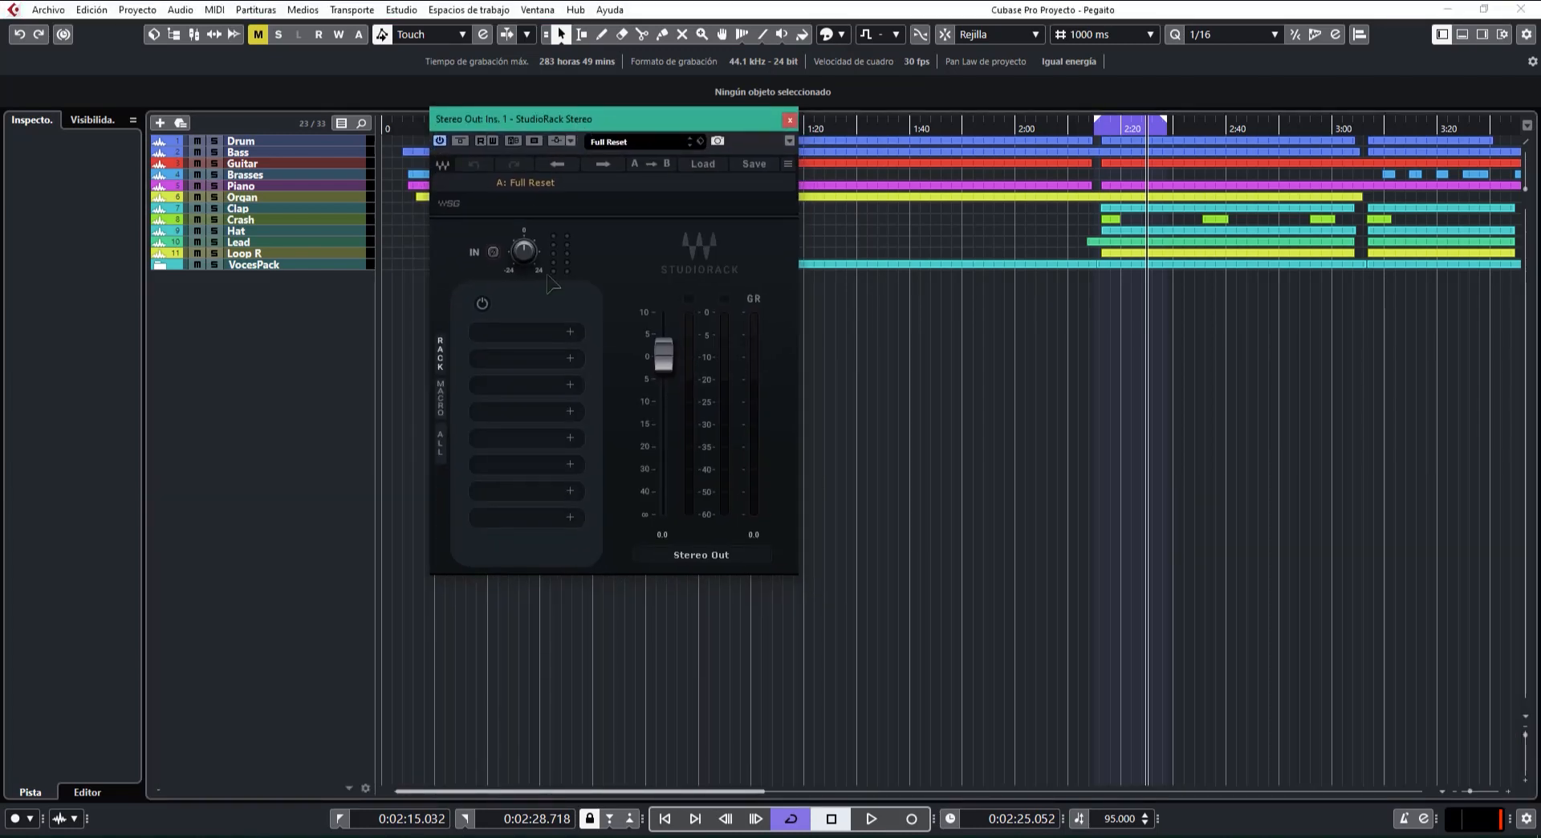
left_click(570, 332)
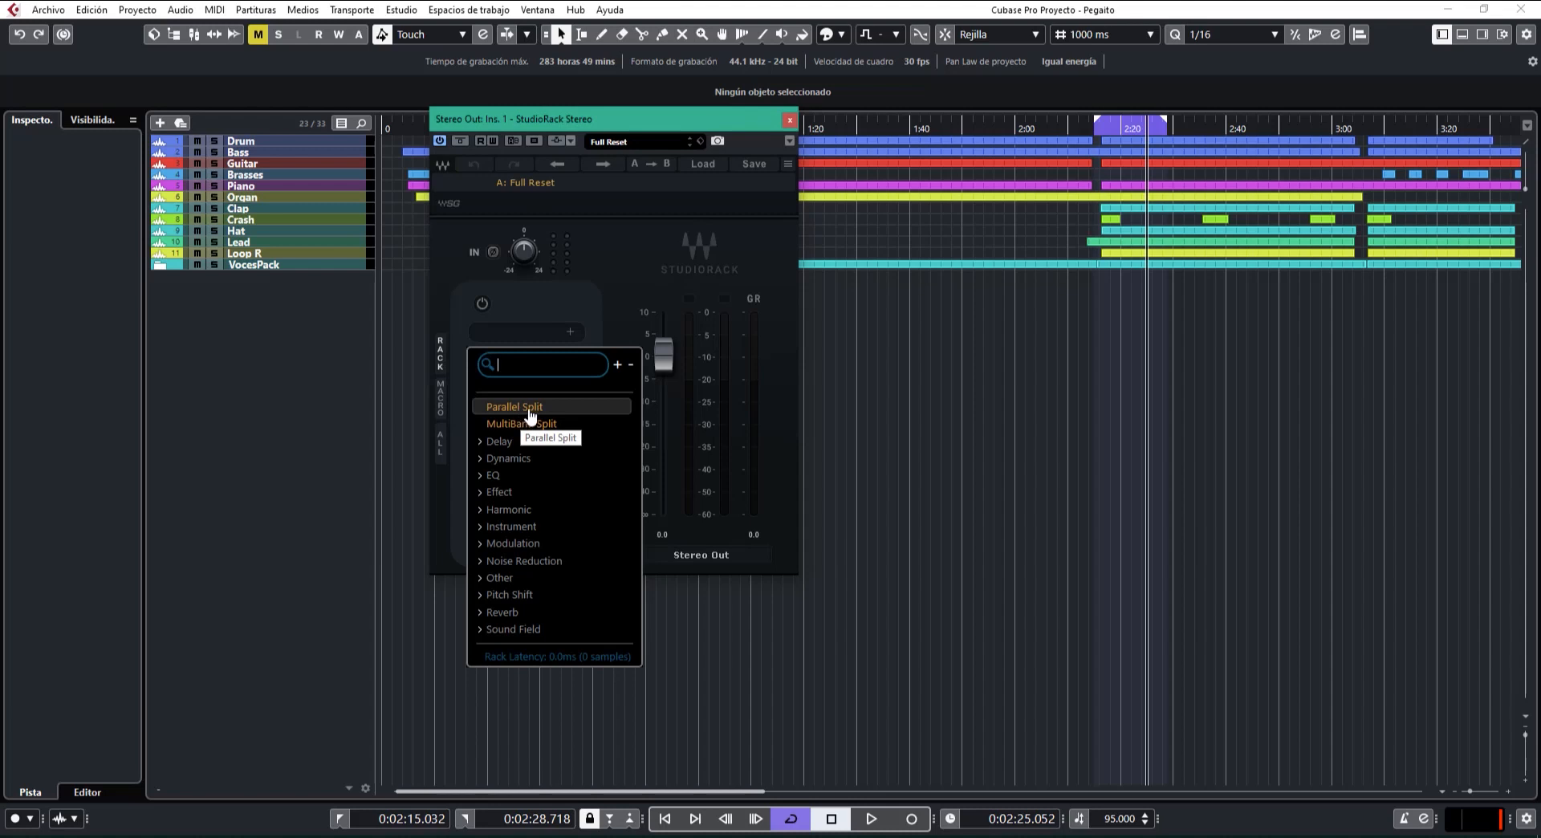
left_click(528, 409)
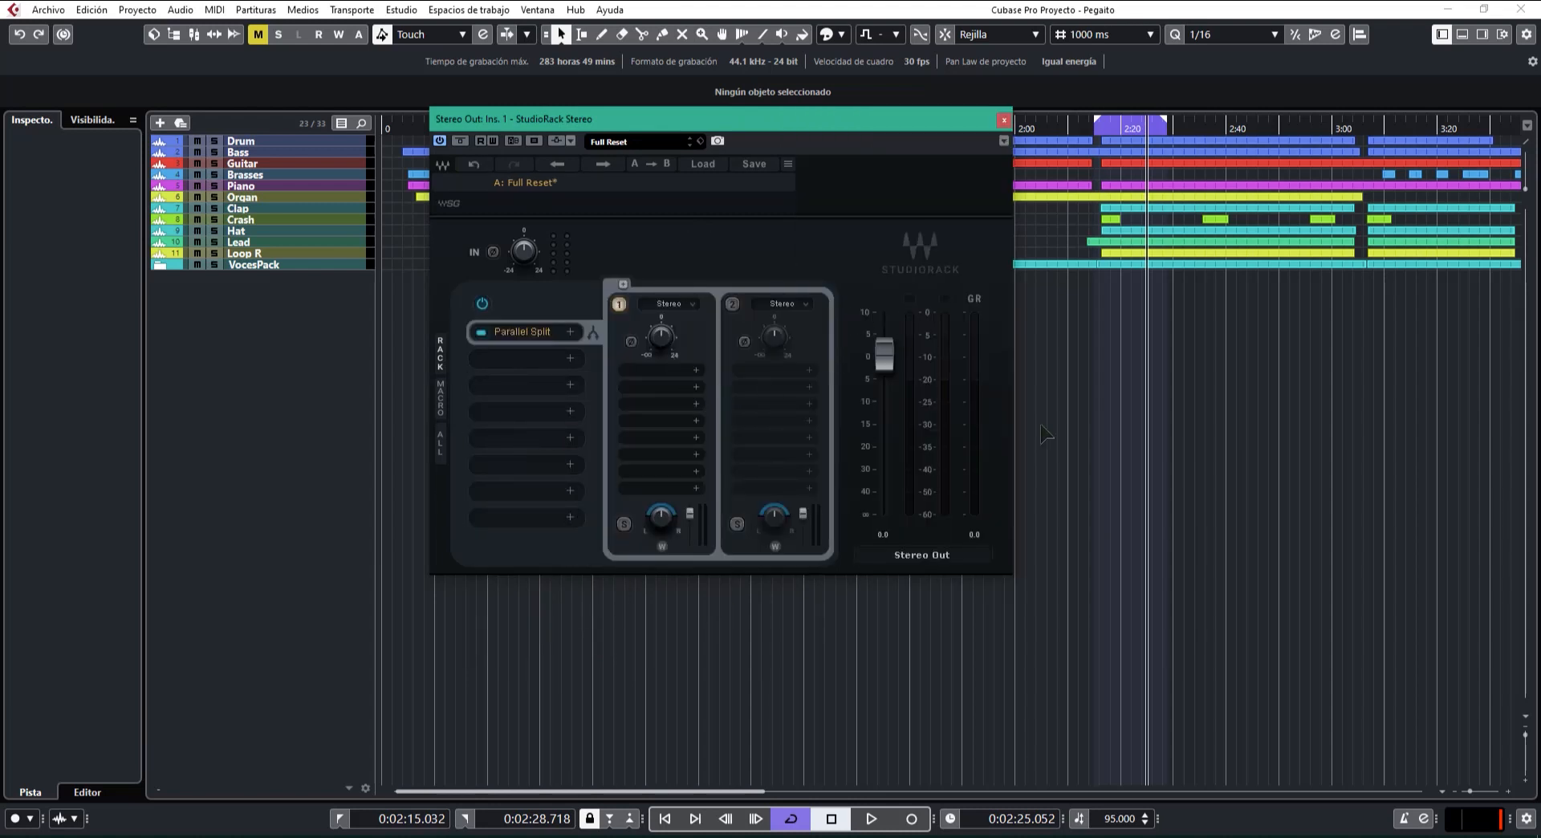
Set the first parallel chain to Mid and the second to Sides.
left_click(693, 304)
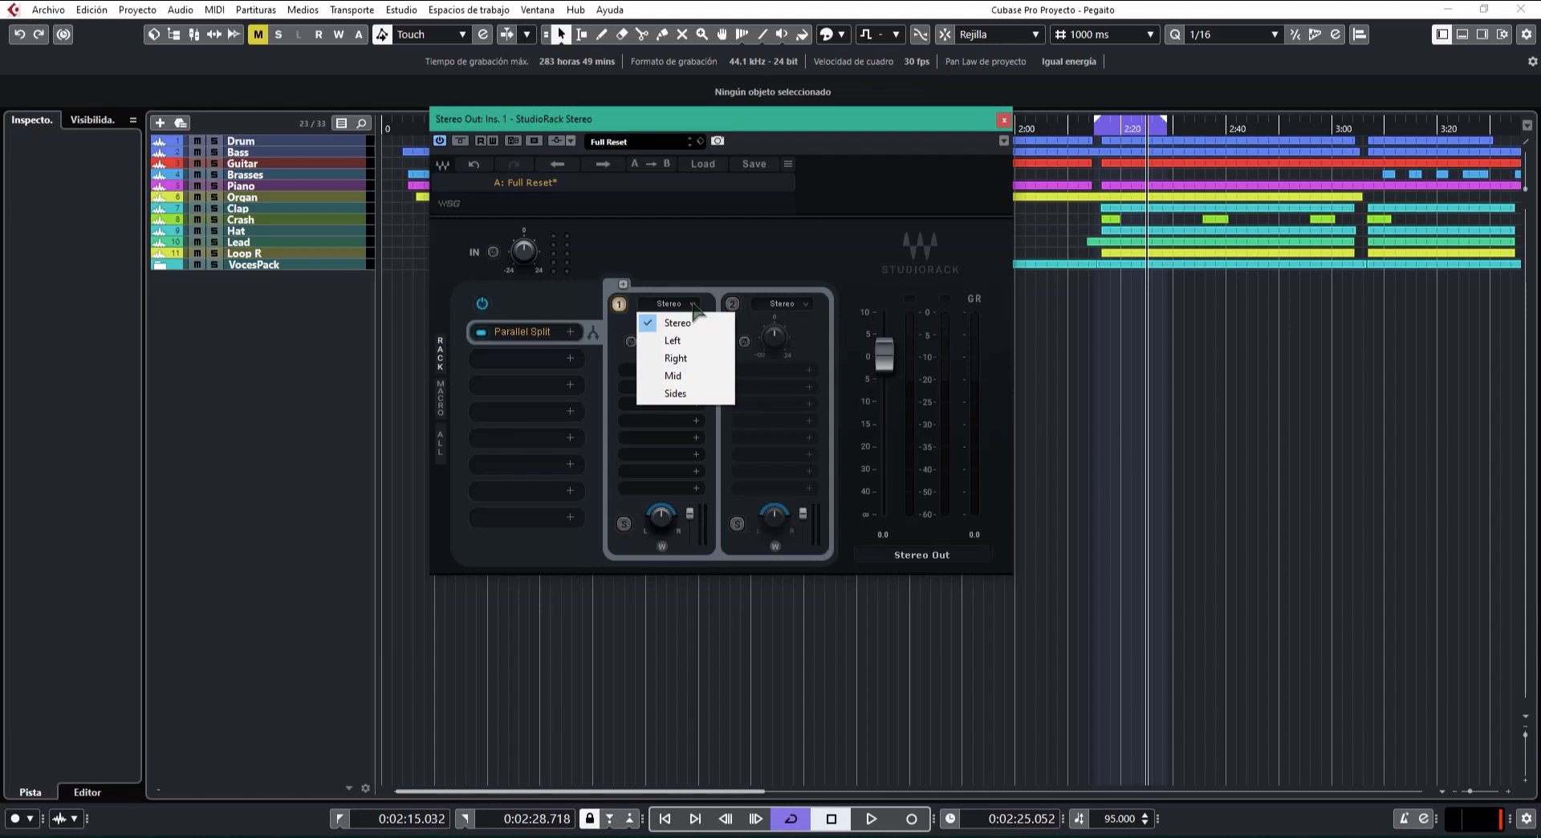
left_click(690, 379)
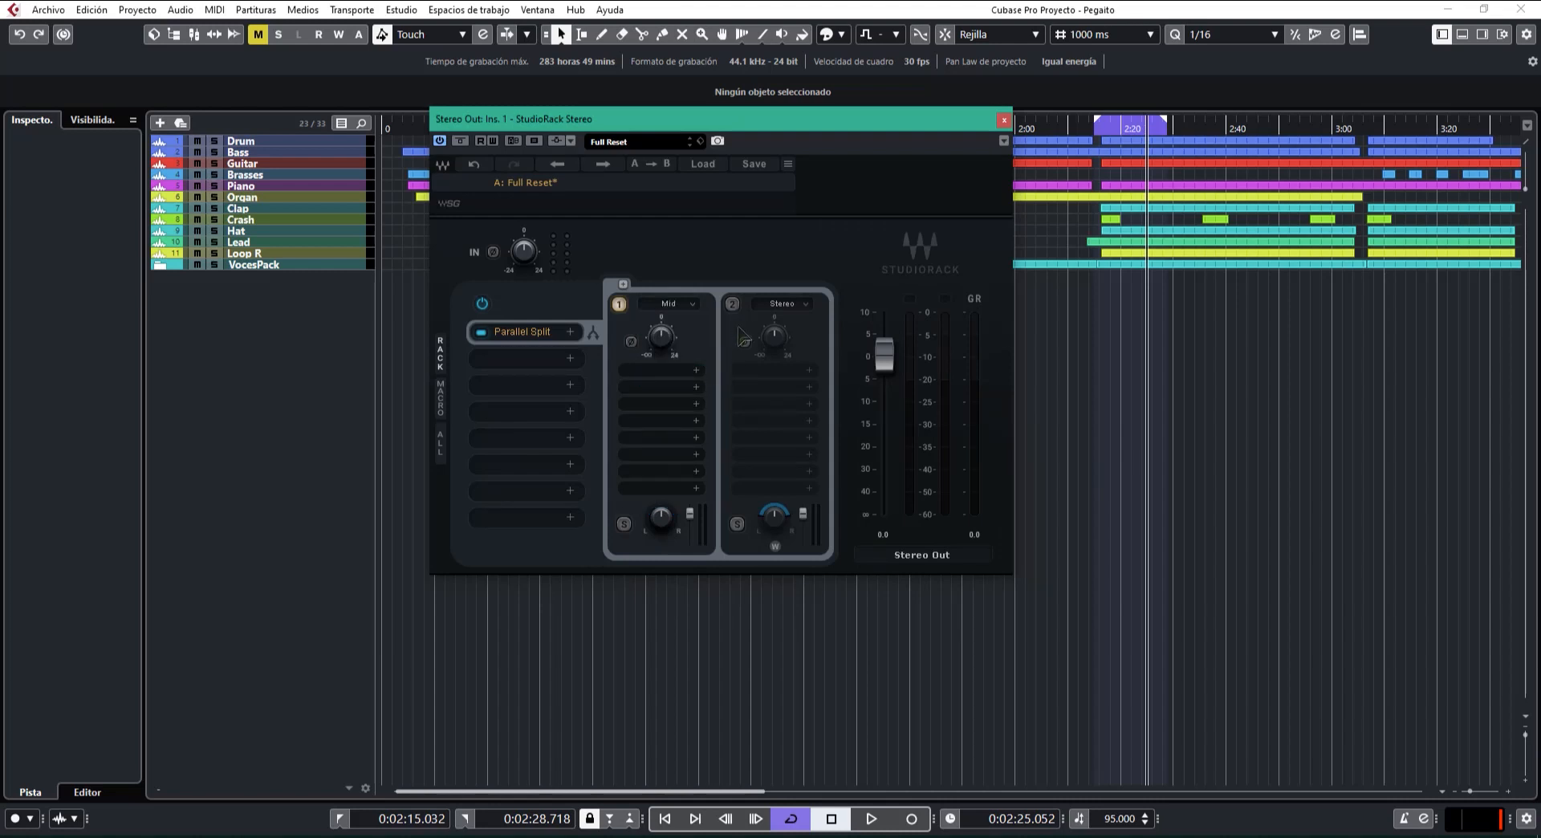
left_click(809, 309)
left_click(811, 406)
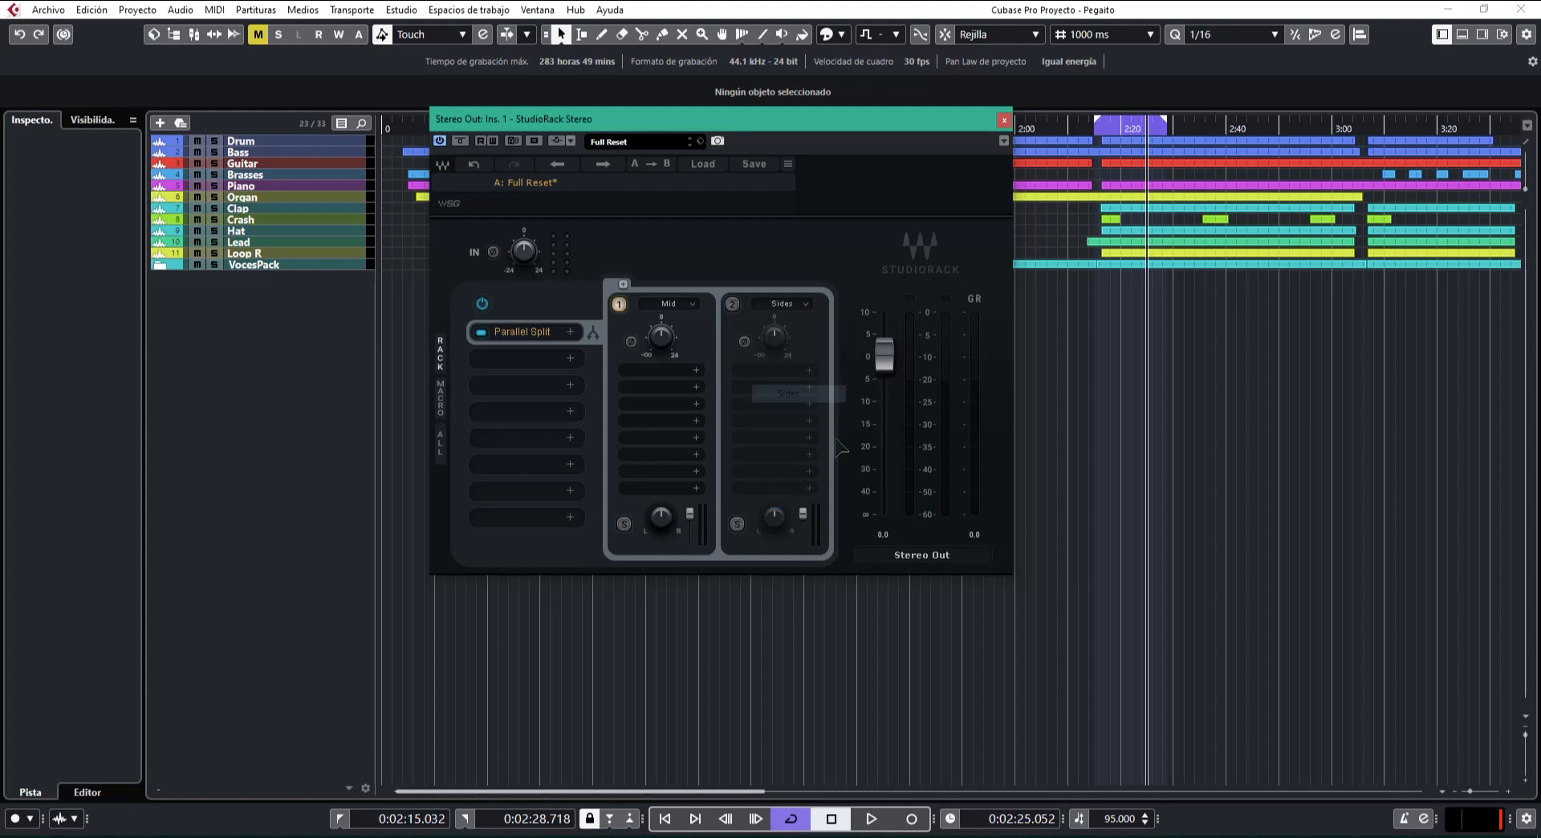
Load SSL EV2 Channel in the Mid chain's first slot and move the StudioRack window clear of it.
left_click(695, 370)
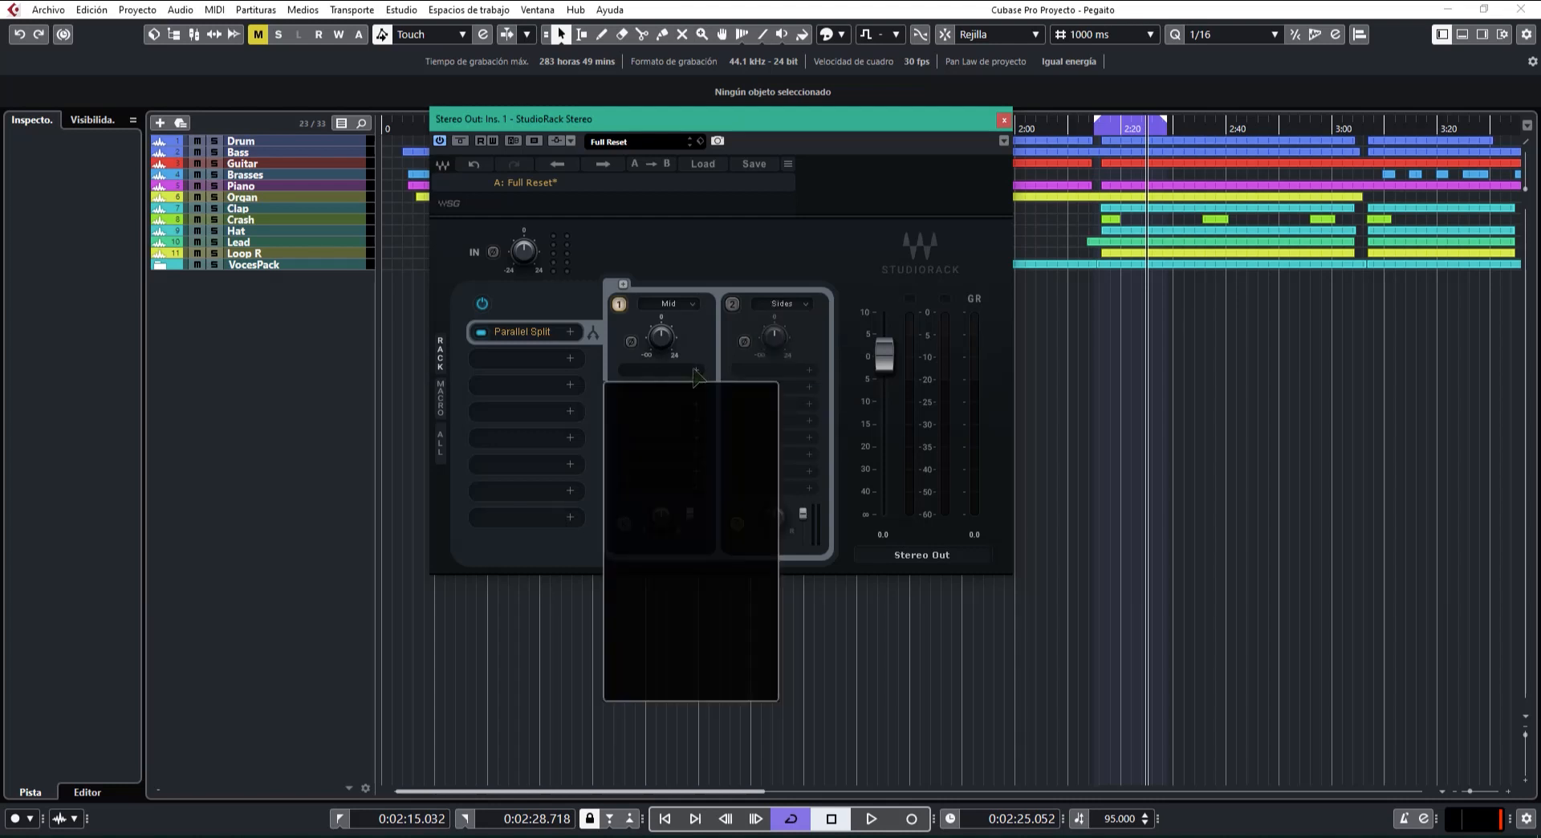
type("cla")
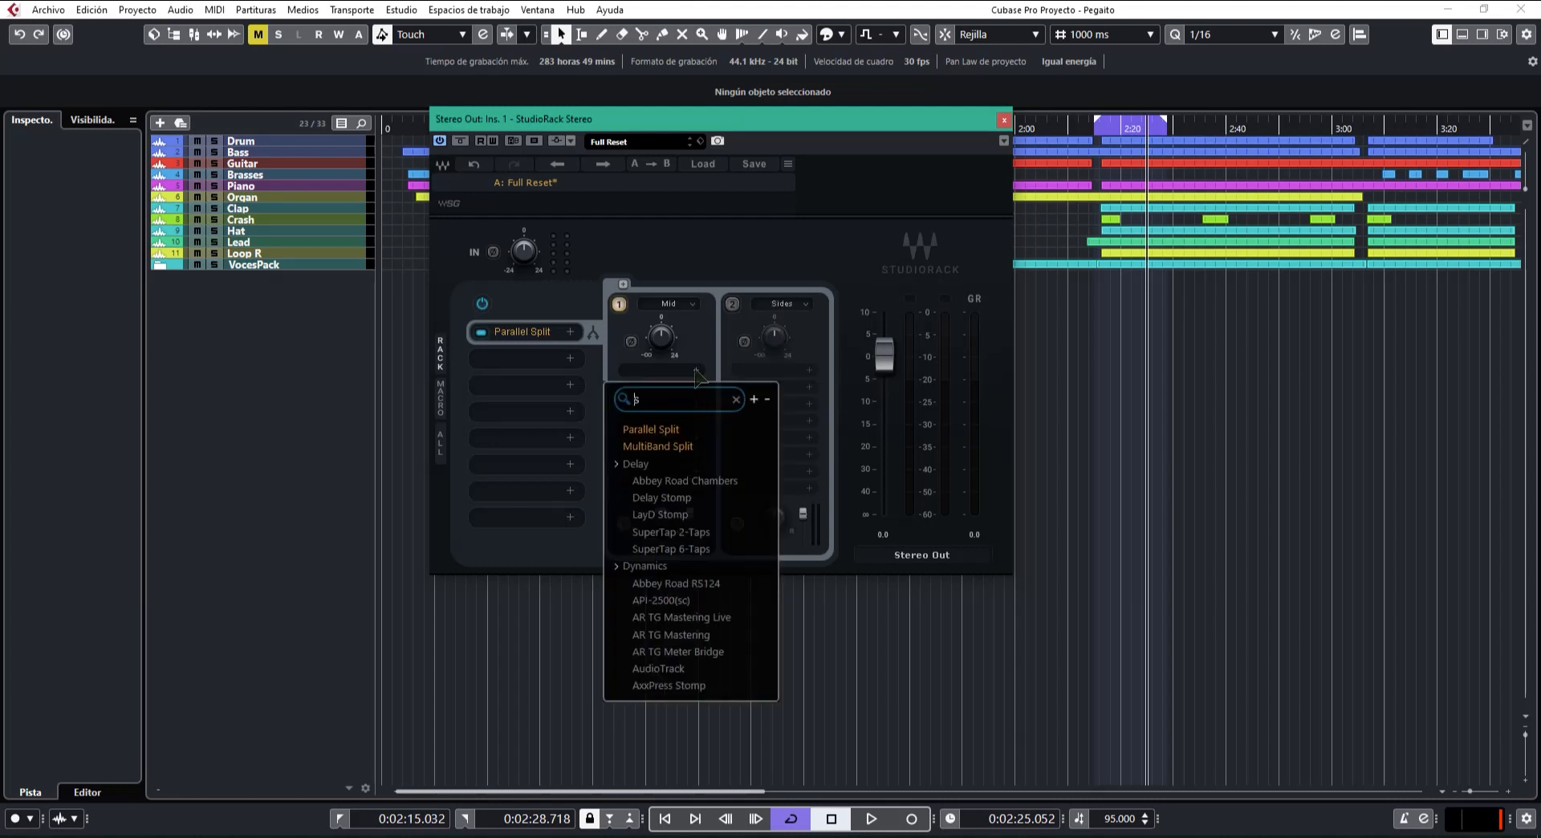
left_click(698, 468)
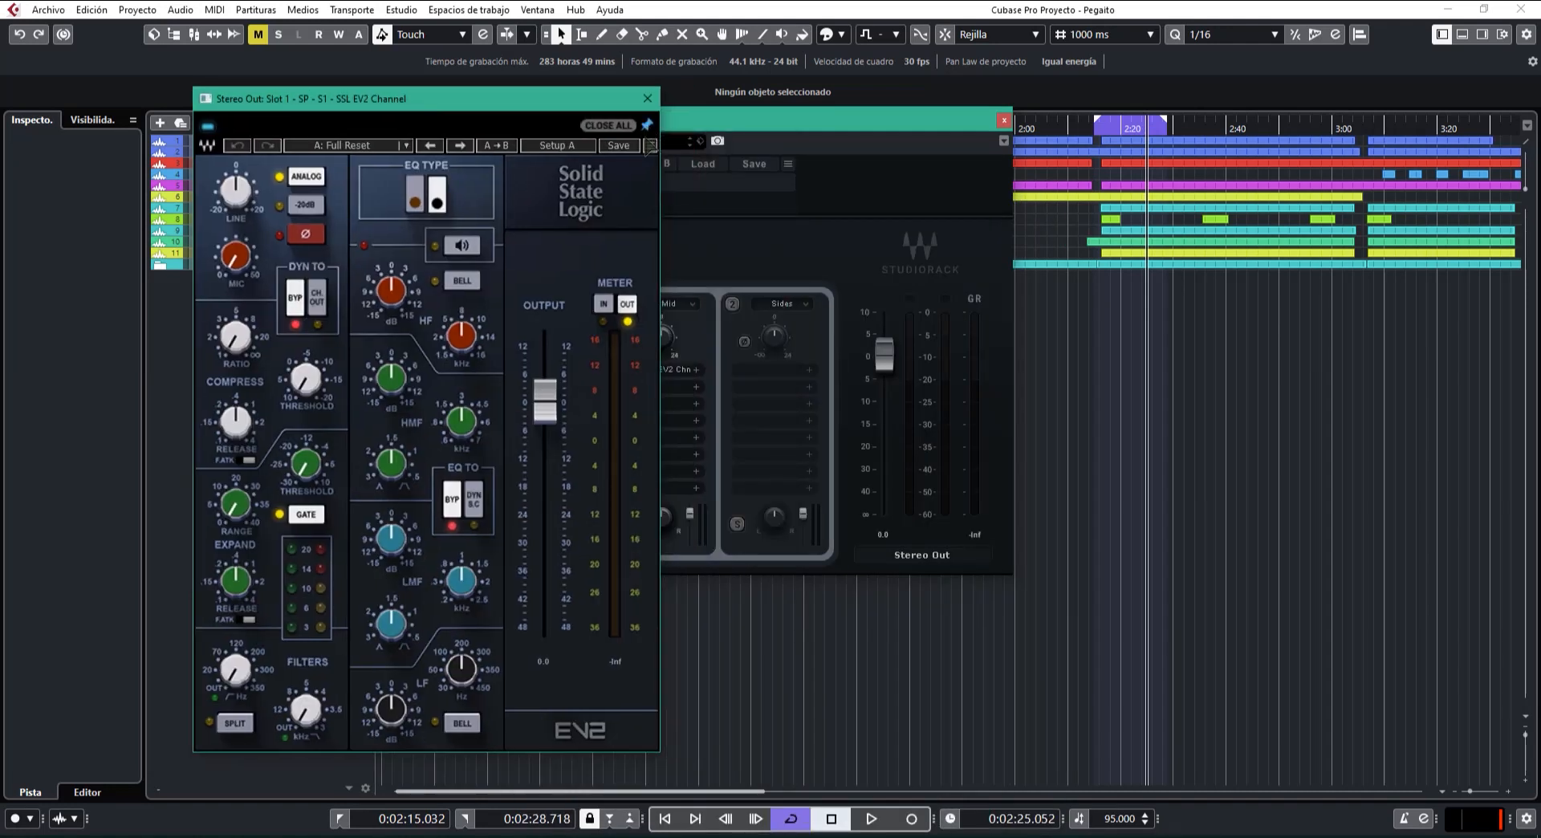
left_click_drag(678, 127, 828, 126)
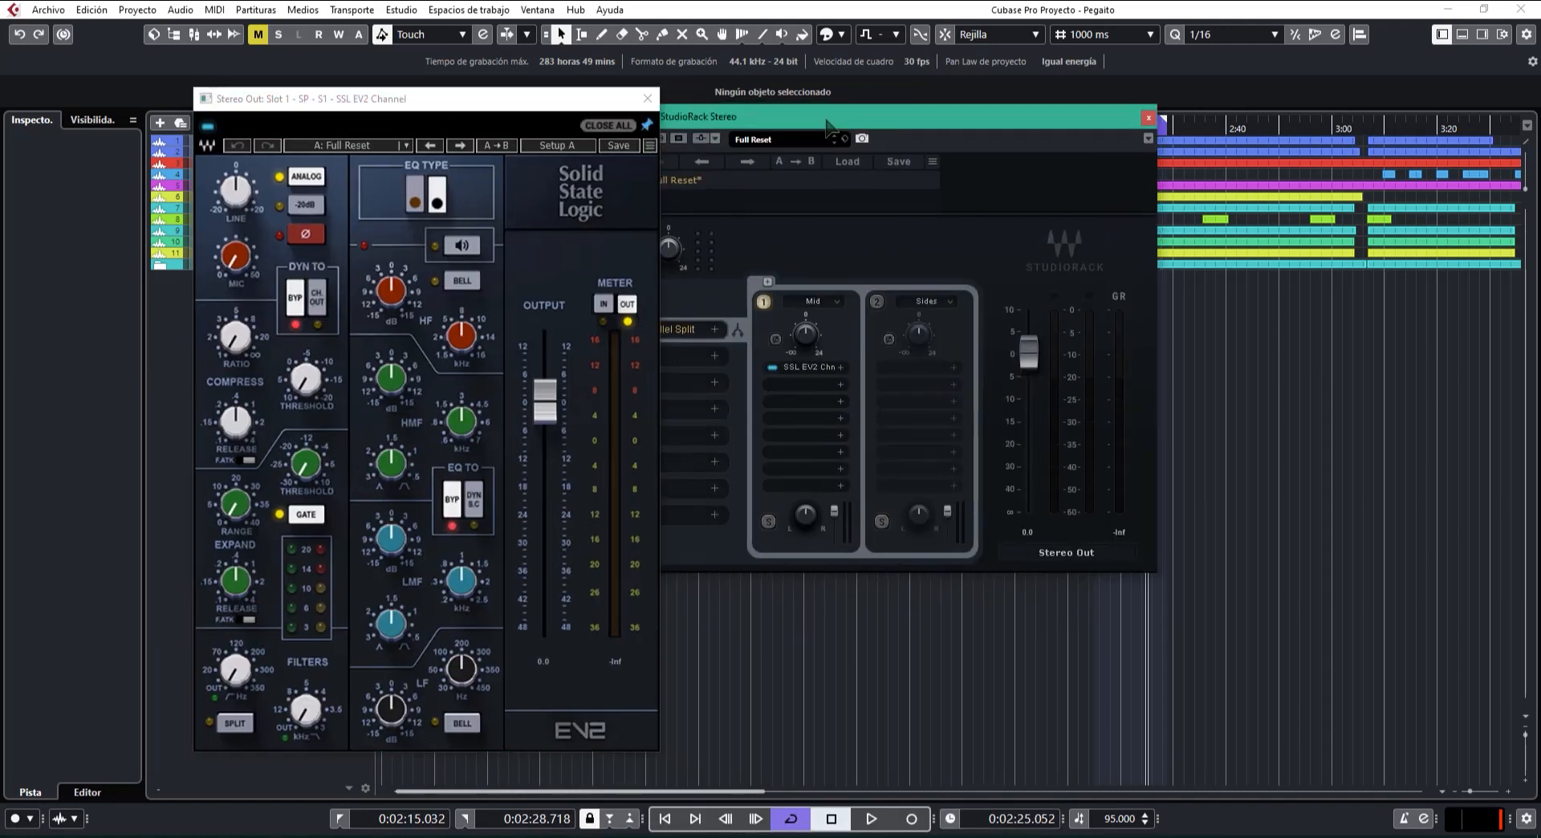
Search for ssl and load SSL EV2 Channel in the Sides chain's first slot, repositioning its window.
left_click(955, 366)
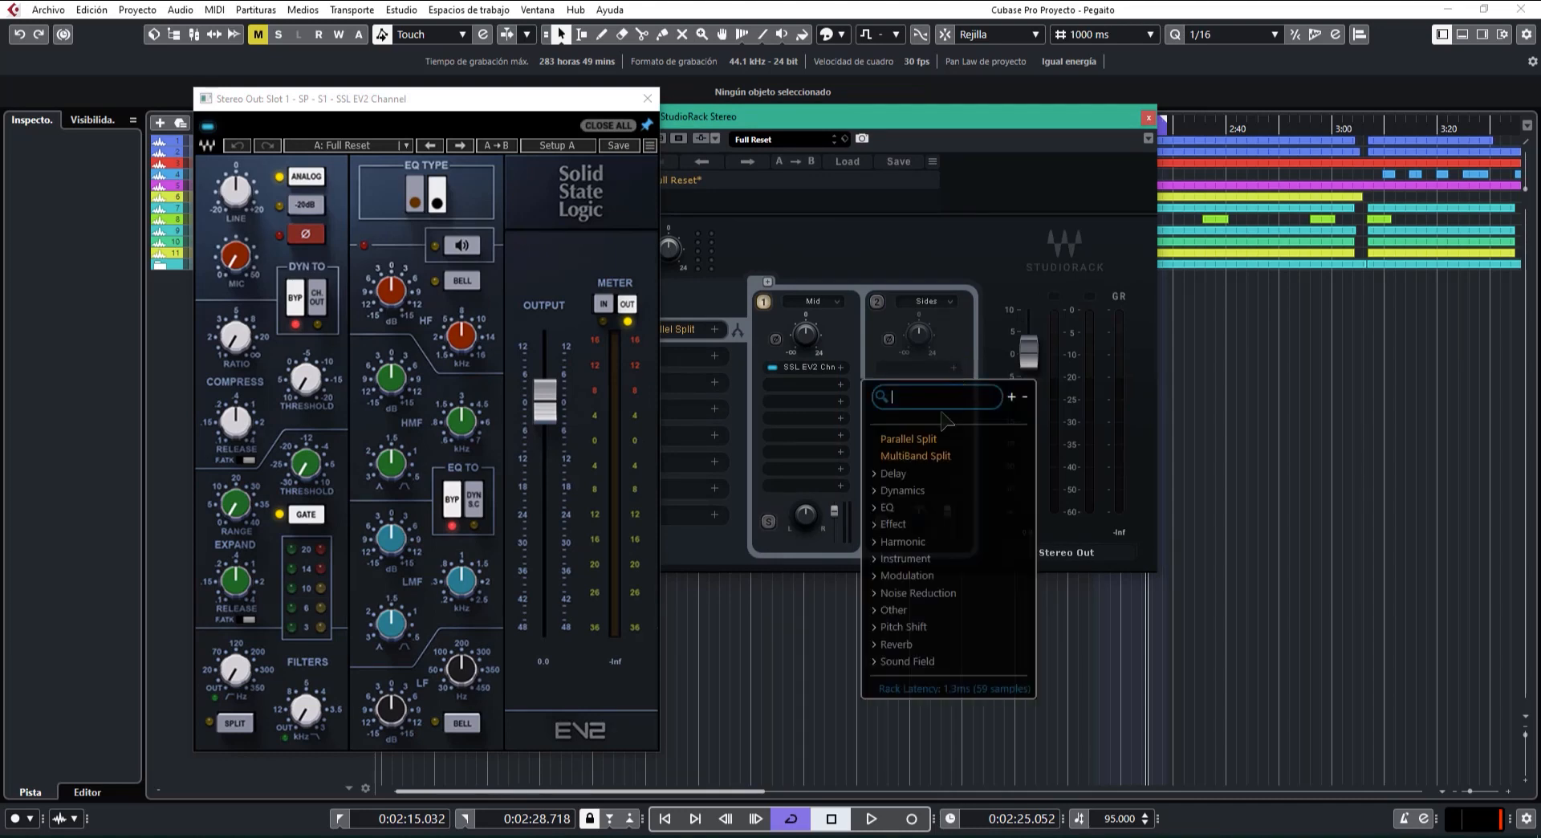
type("ssl")
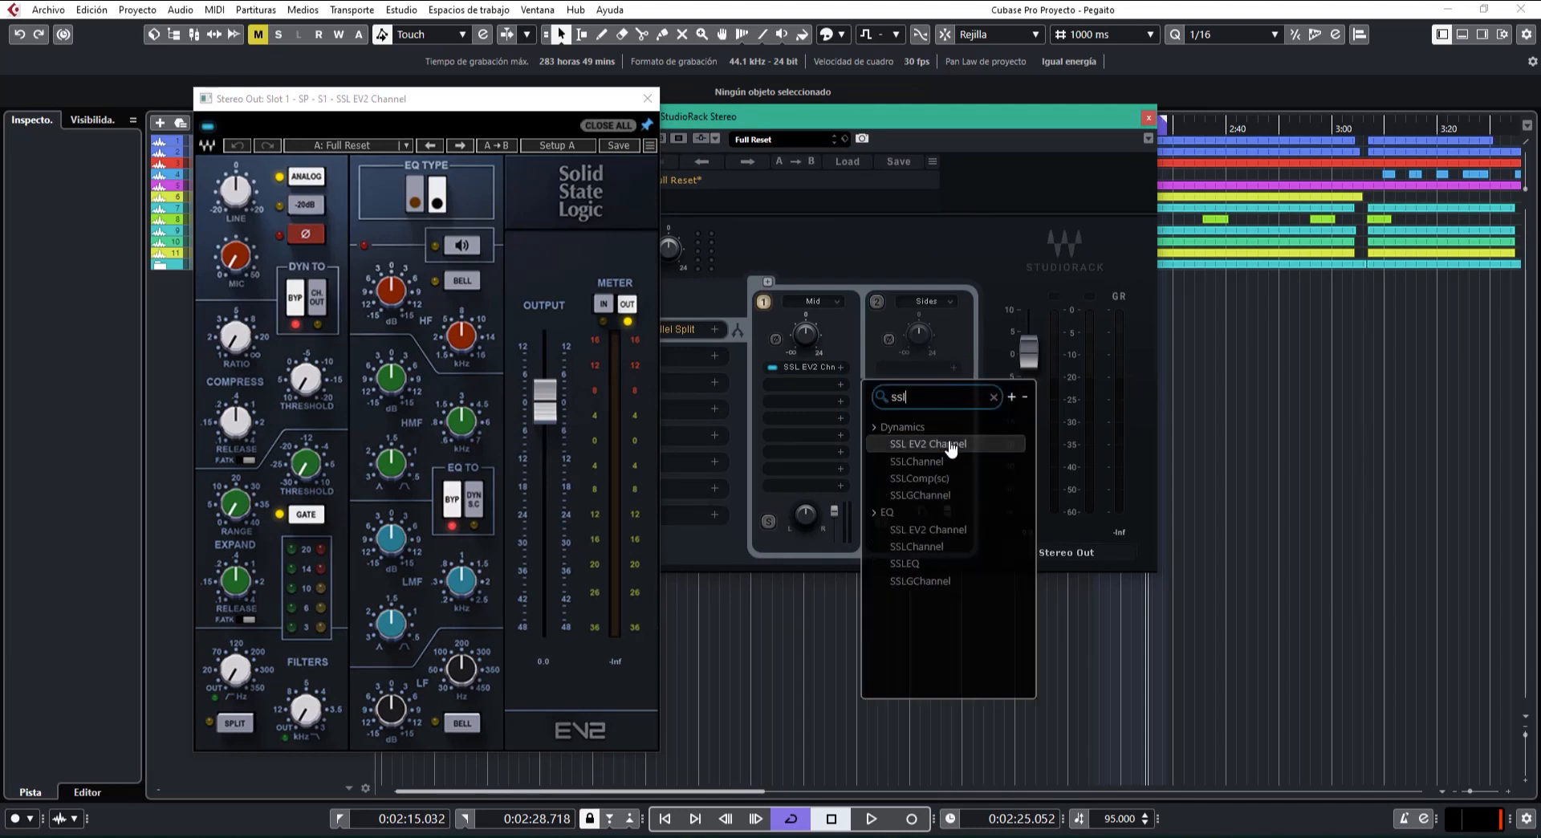
left_click(951, 443)
left_click_drag(1117, 118, 1068, 100)
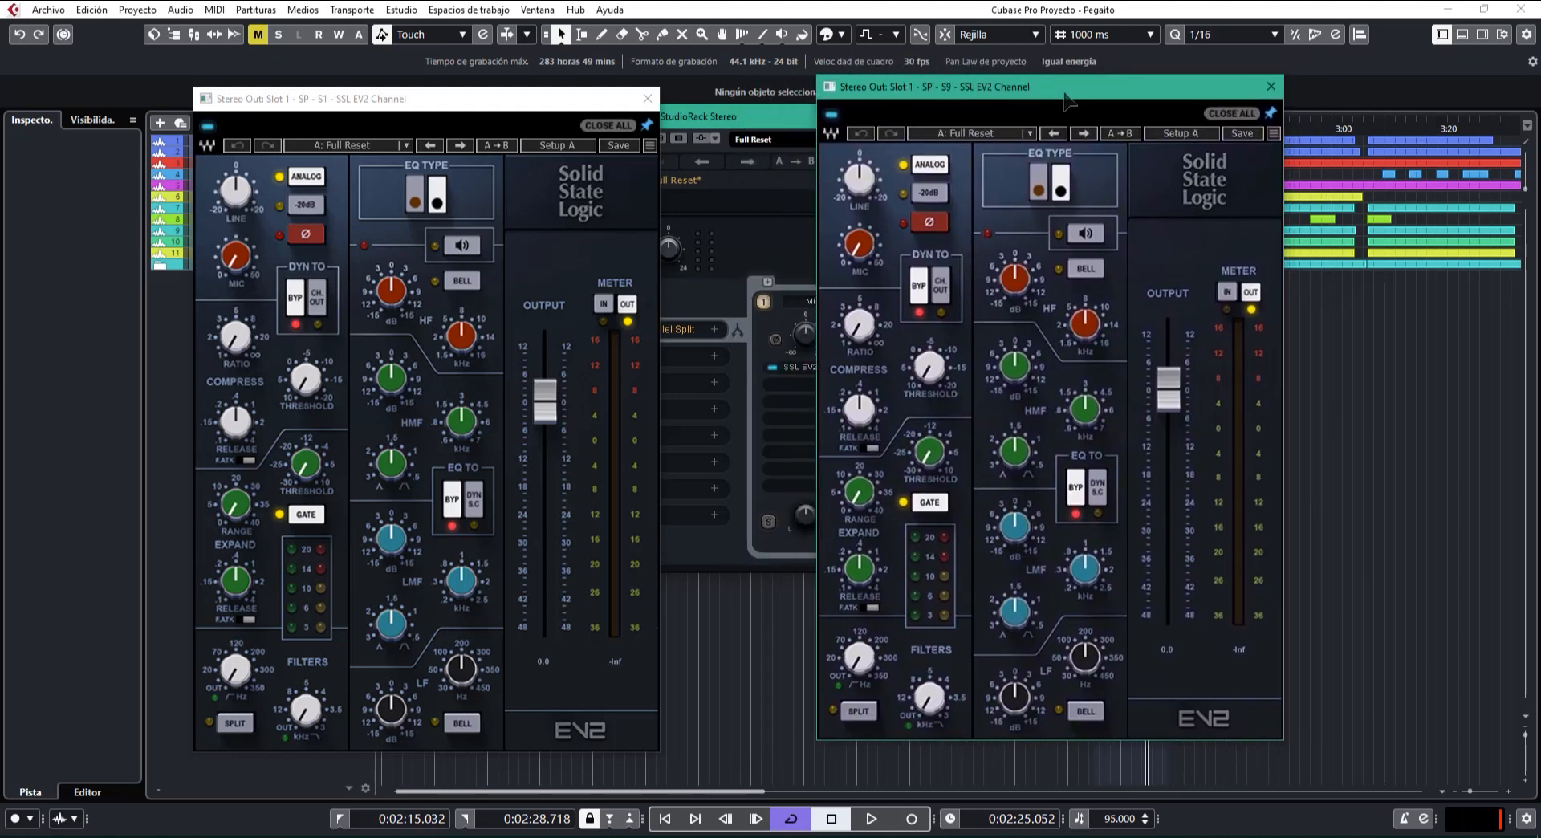
Move the two SSL EV2 Channel windows apart to reveal the chains and activate the Sides chain.
left_click_drag(578, 106, 595, 93)
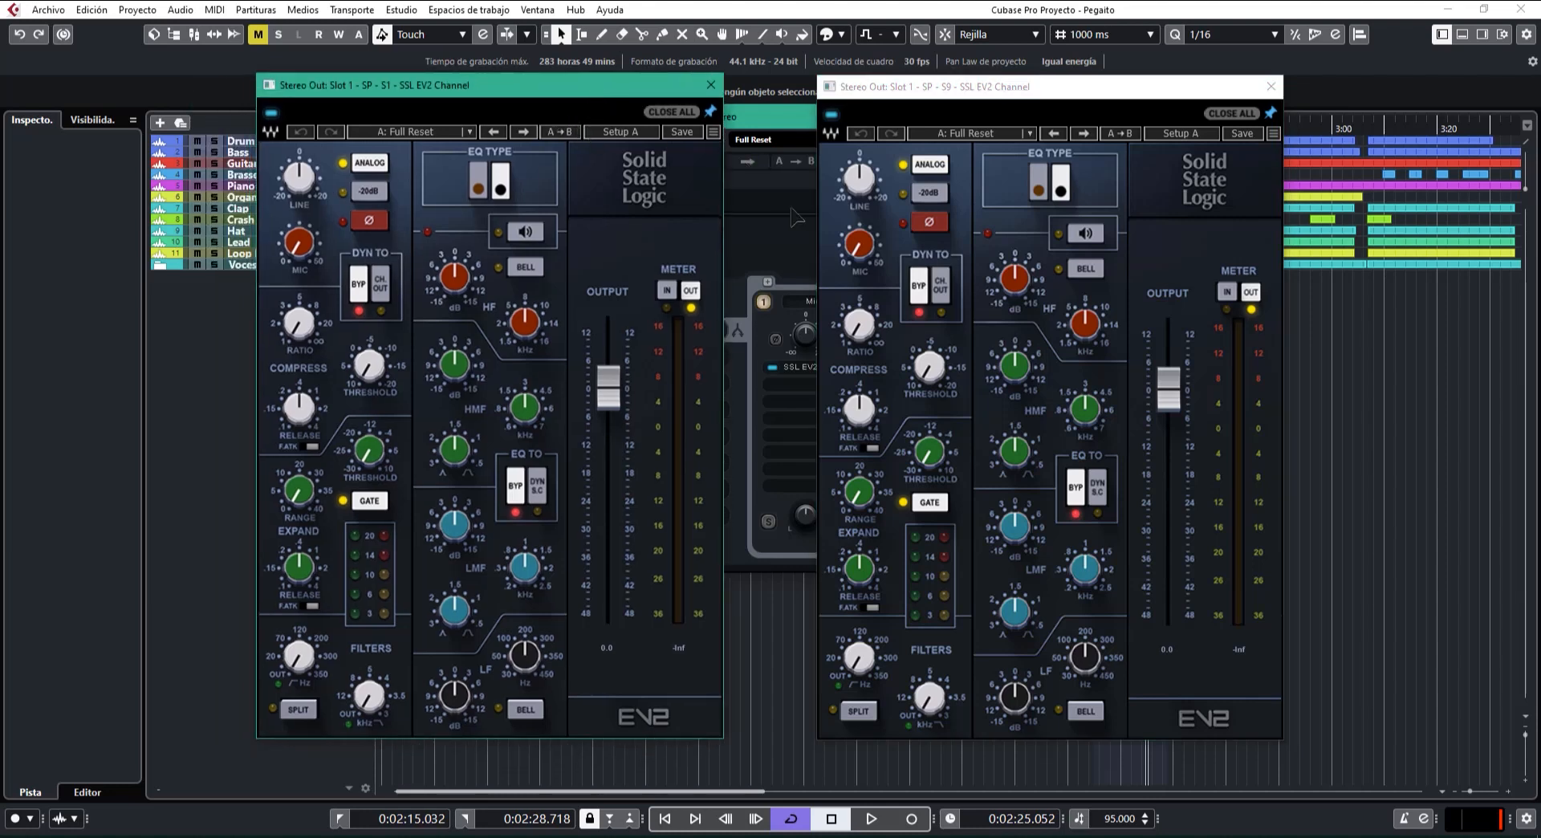
left_click_drag(882, 90, 989, 74)
left_click(880, 309)
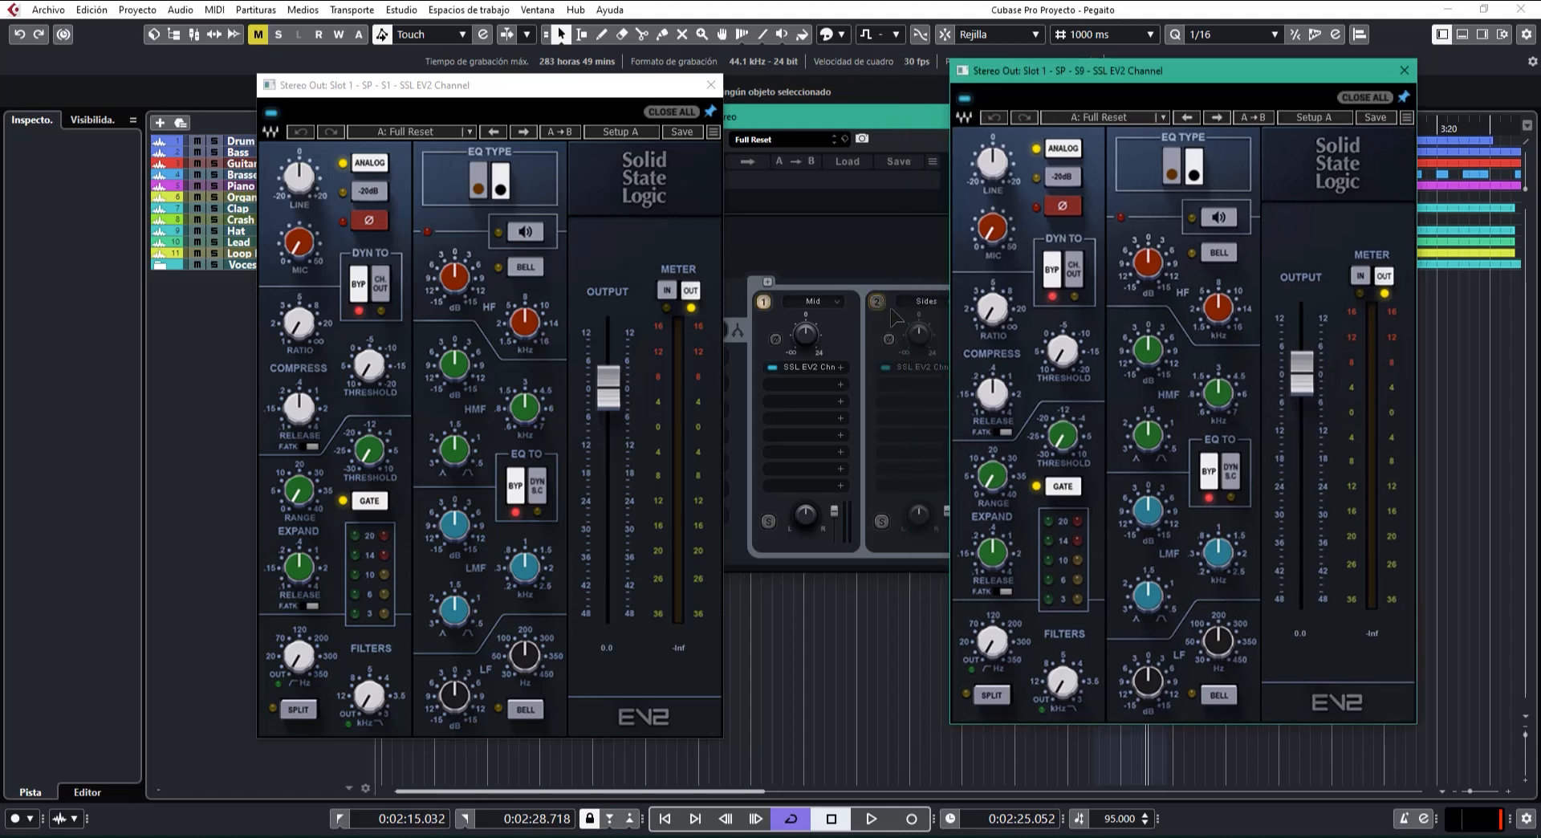
Reposition the Mid chain's SSL EV2 Channel window and load the user preset Mix HSP in it.
left_click_drag(457, 93, 486, 89)
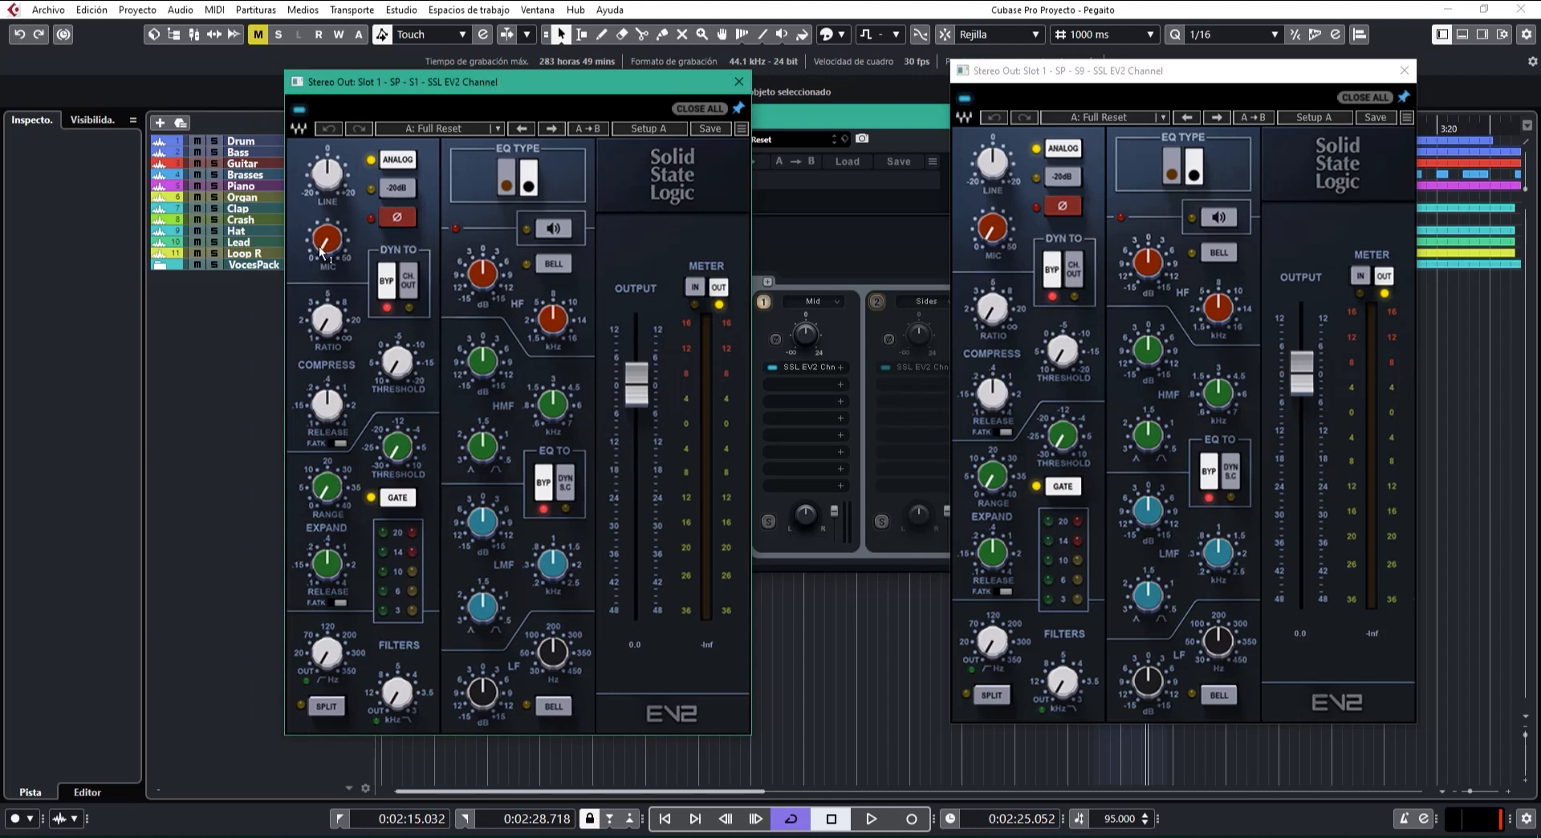
left_click(497, 128)
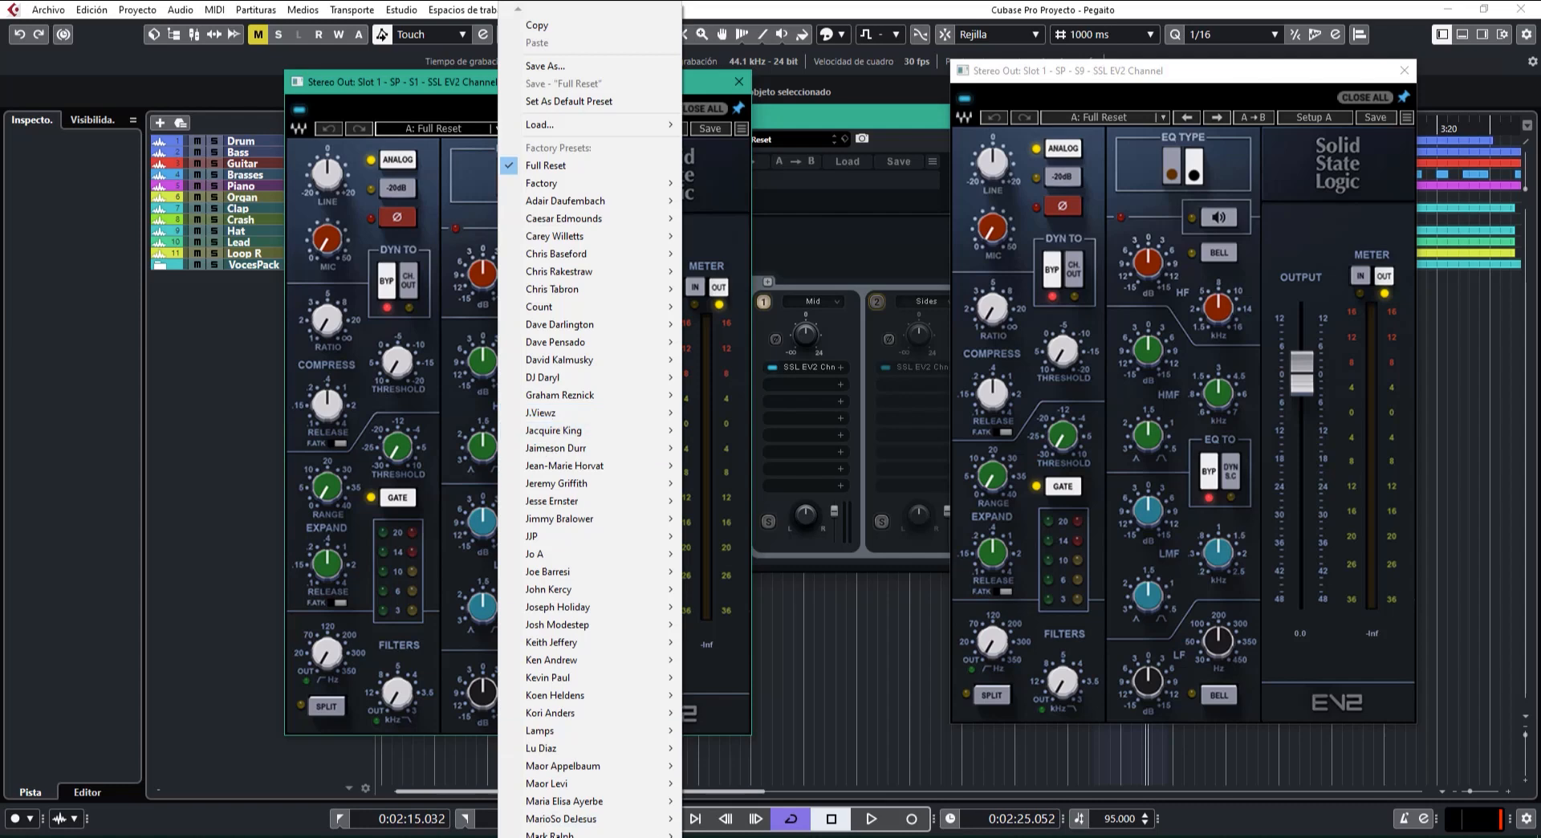
scroll(590, 425, "down", 5)
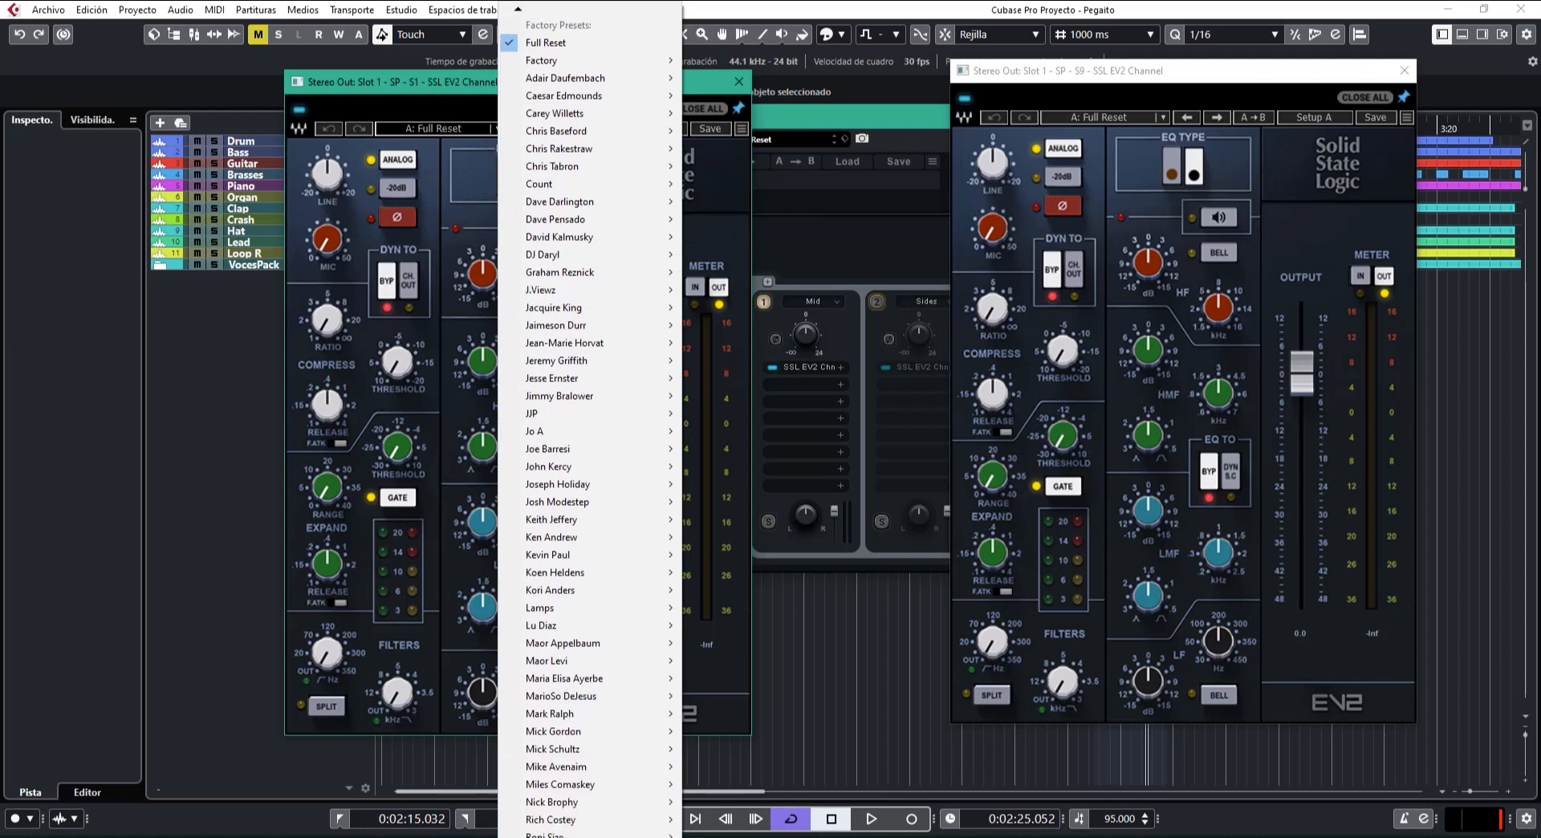
scroll(590, 425, "down", 8)
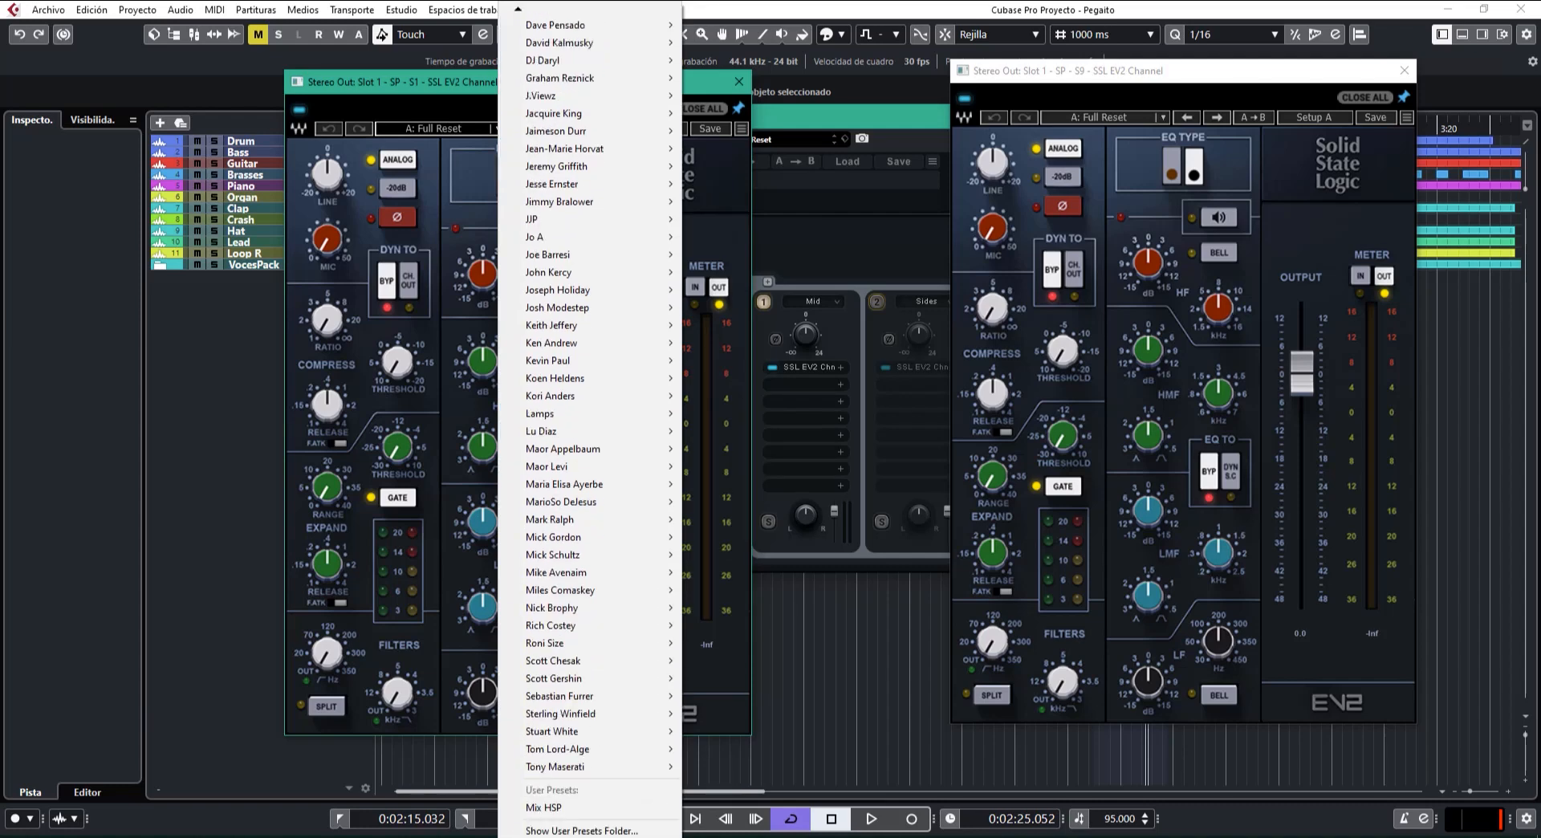
left_click(544, 807)
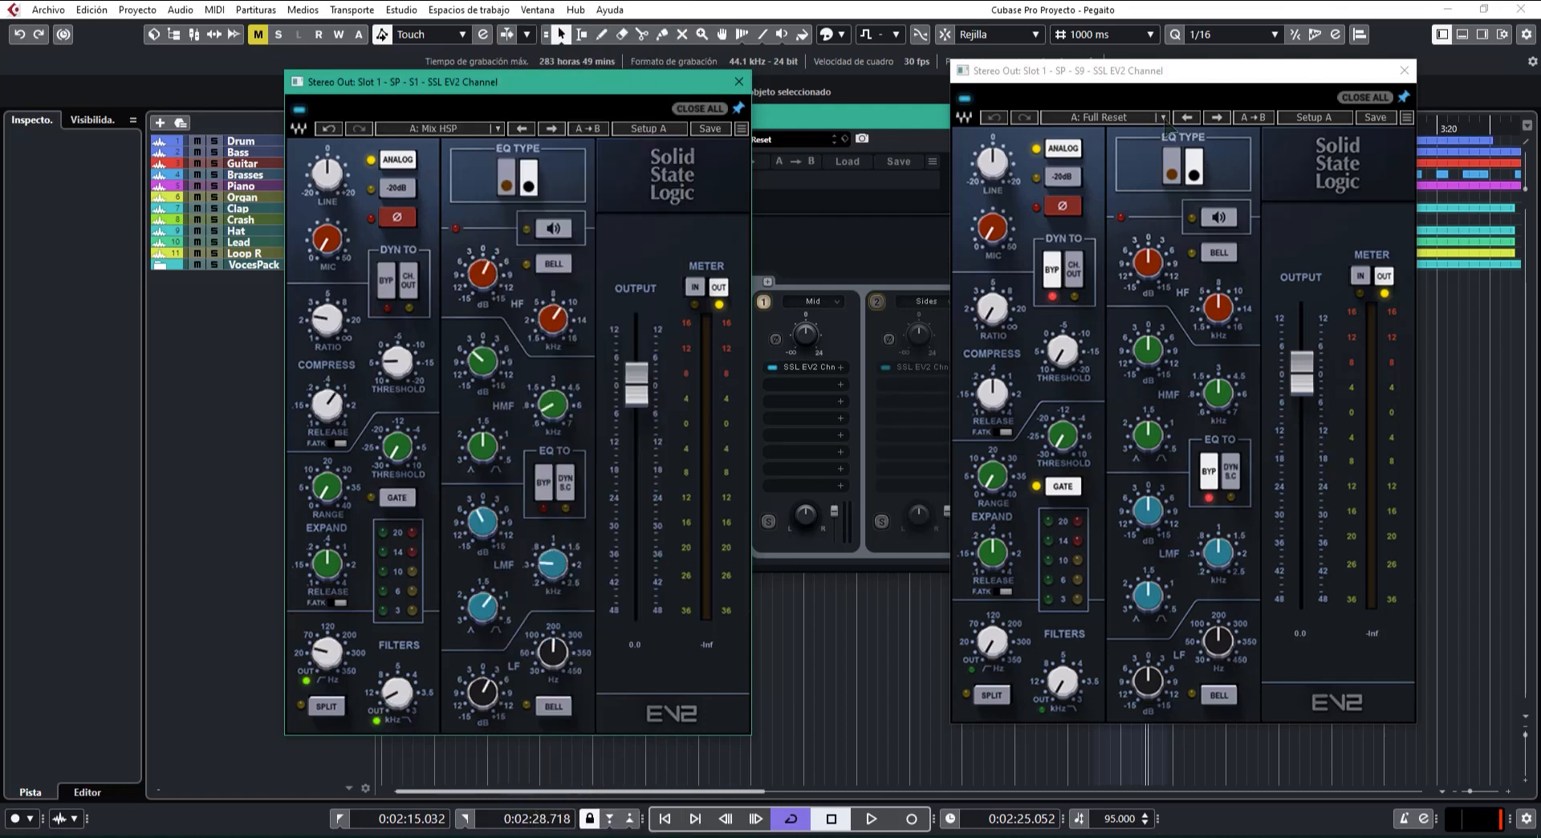
Load the user preset Mix HSP in the Sides chain's SSL EV2 Channel and shift the Mid plugin window beside it.
left_click(1163, 117)
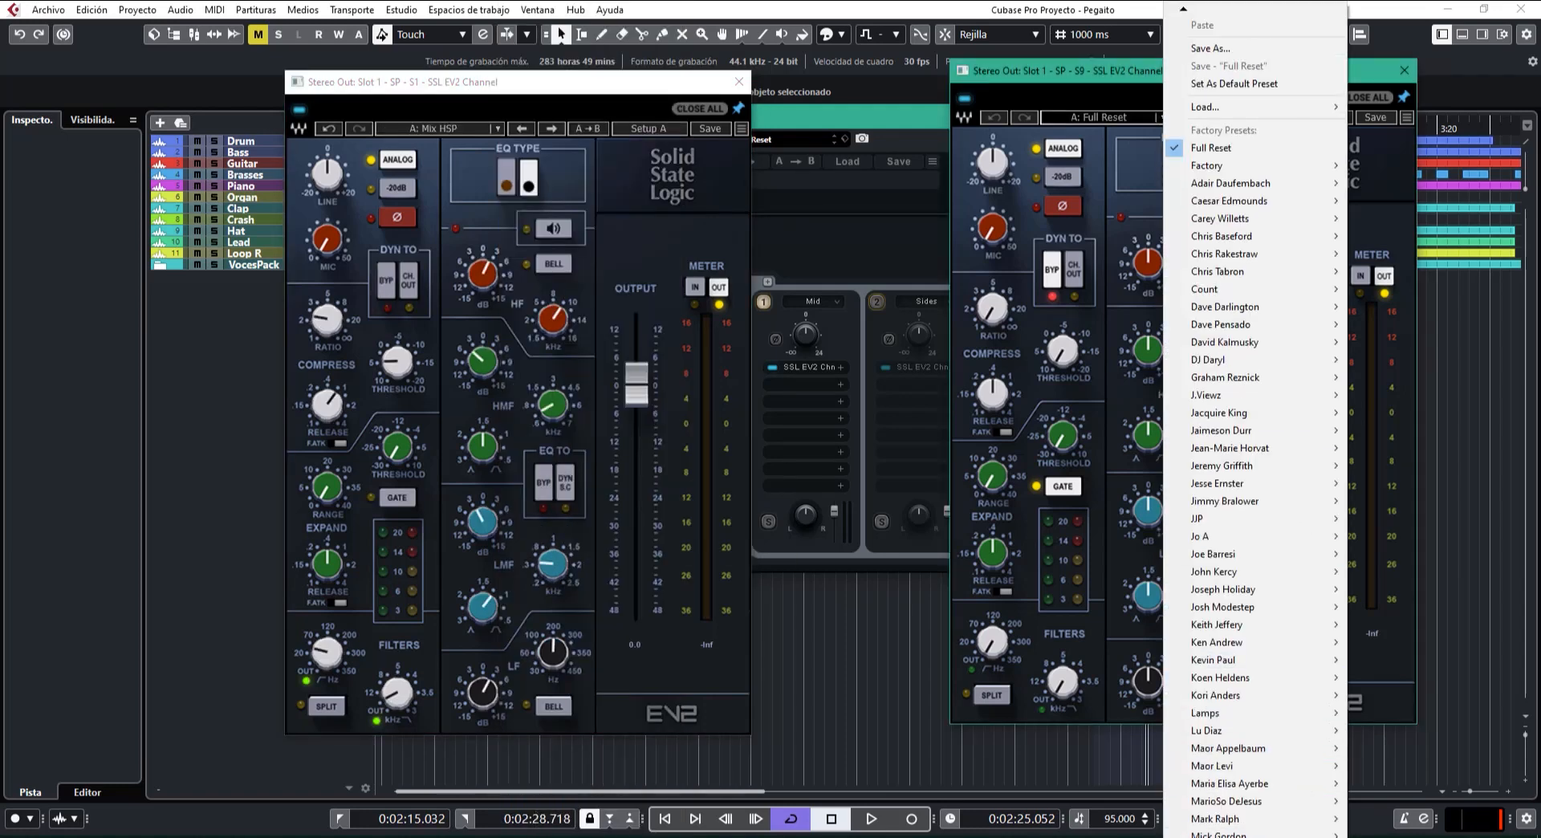
scroll(1256, 429, "down", 4)
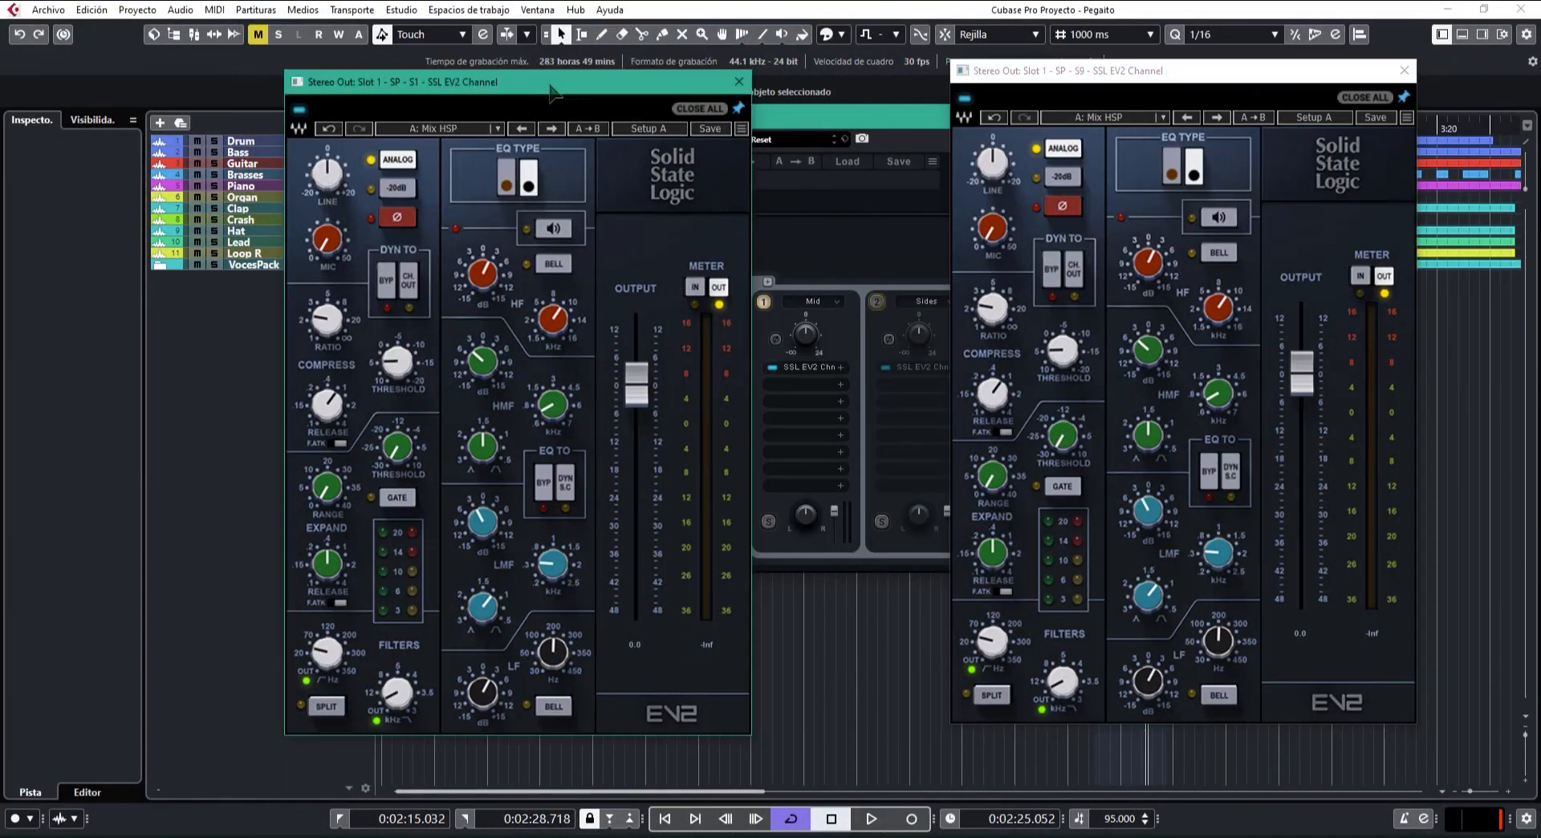
left_click_drag(456, 92, 514, 86)
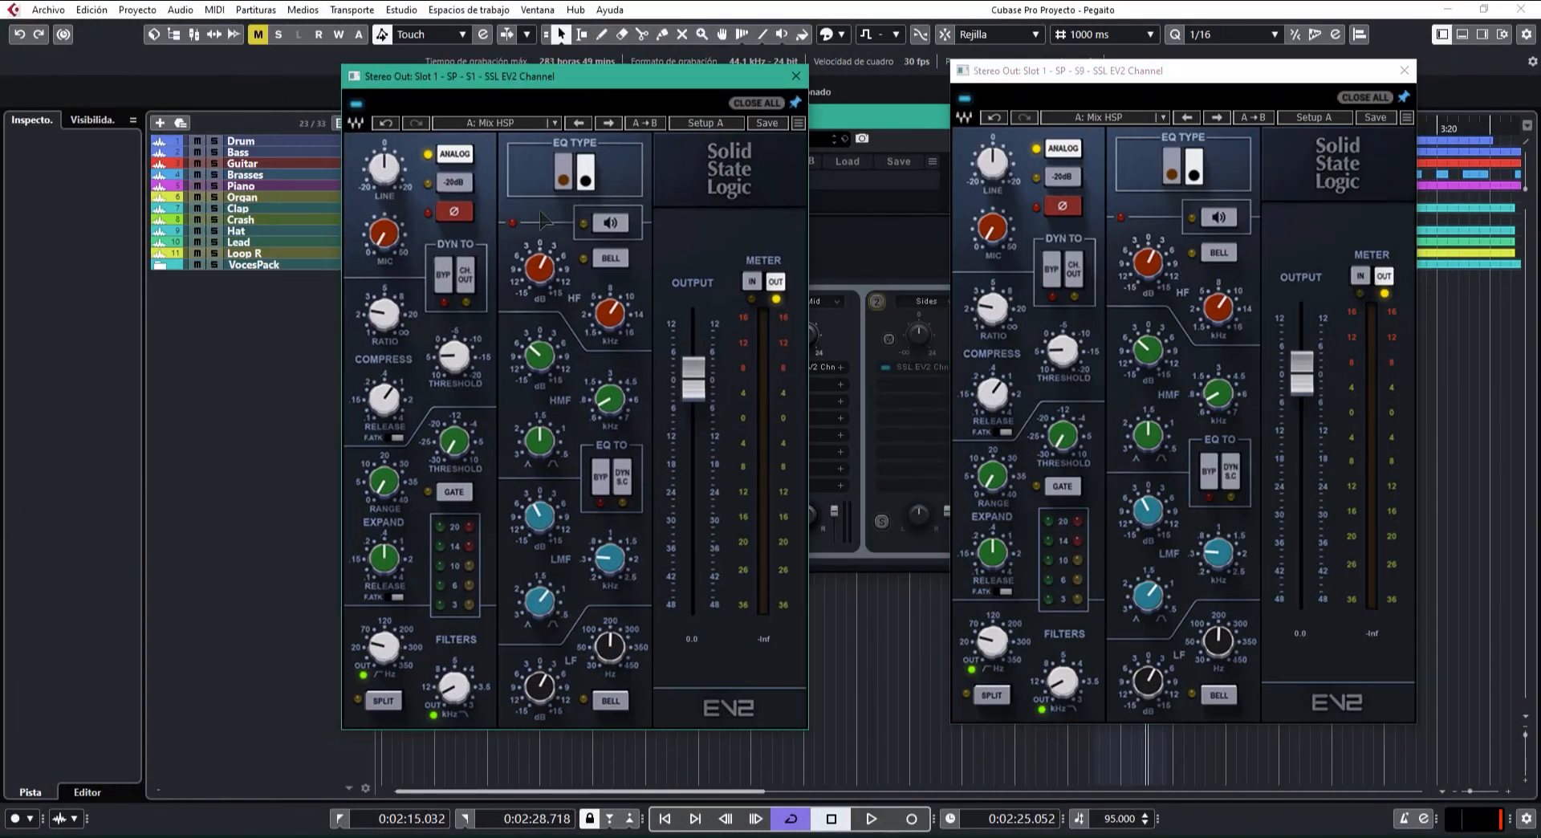
Start playback, audition a lower output level on the Mid chain's SSL EV2 Channel, and reset the fader to 0.
key("space")
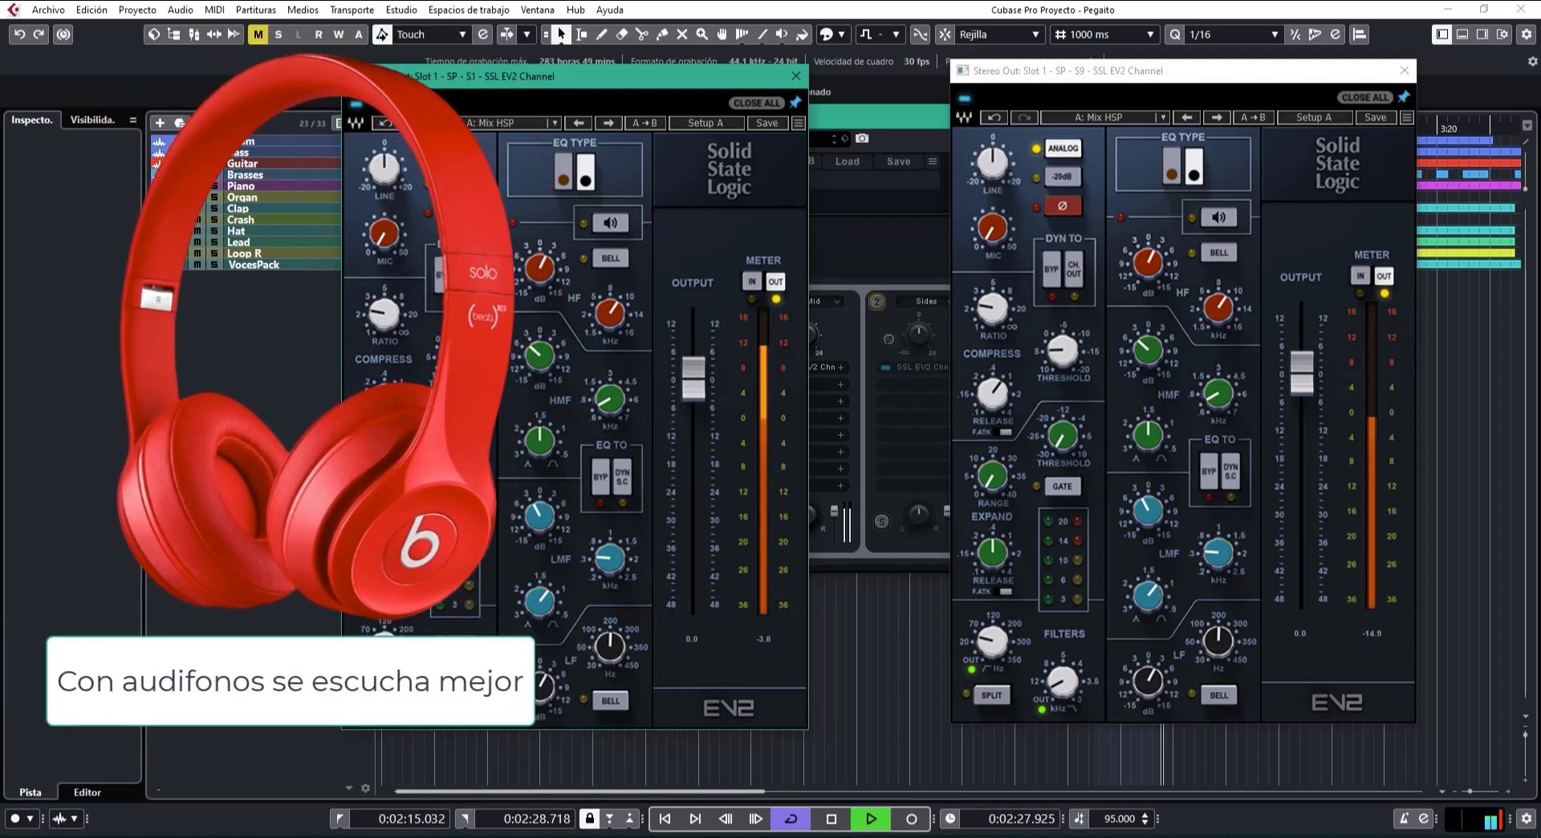
left_click_drag(693, 375, 693, 407)
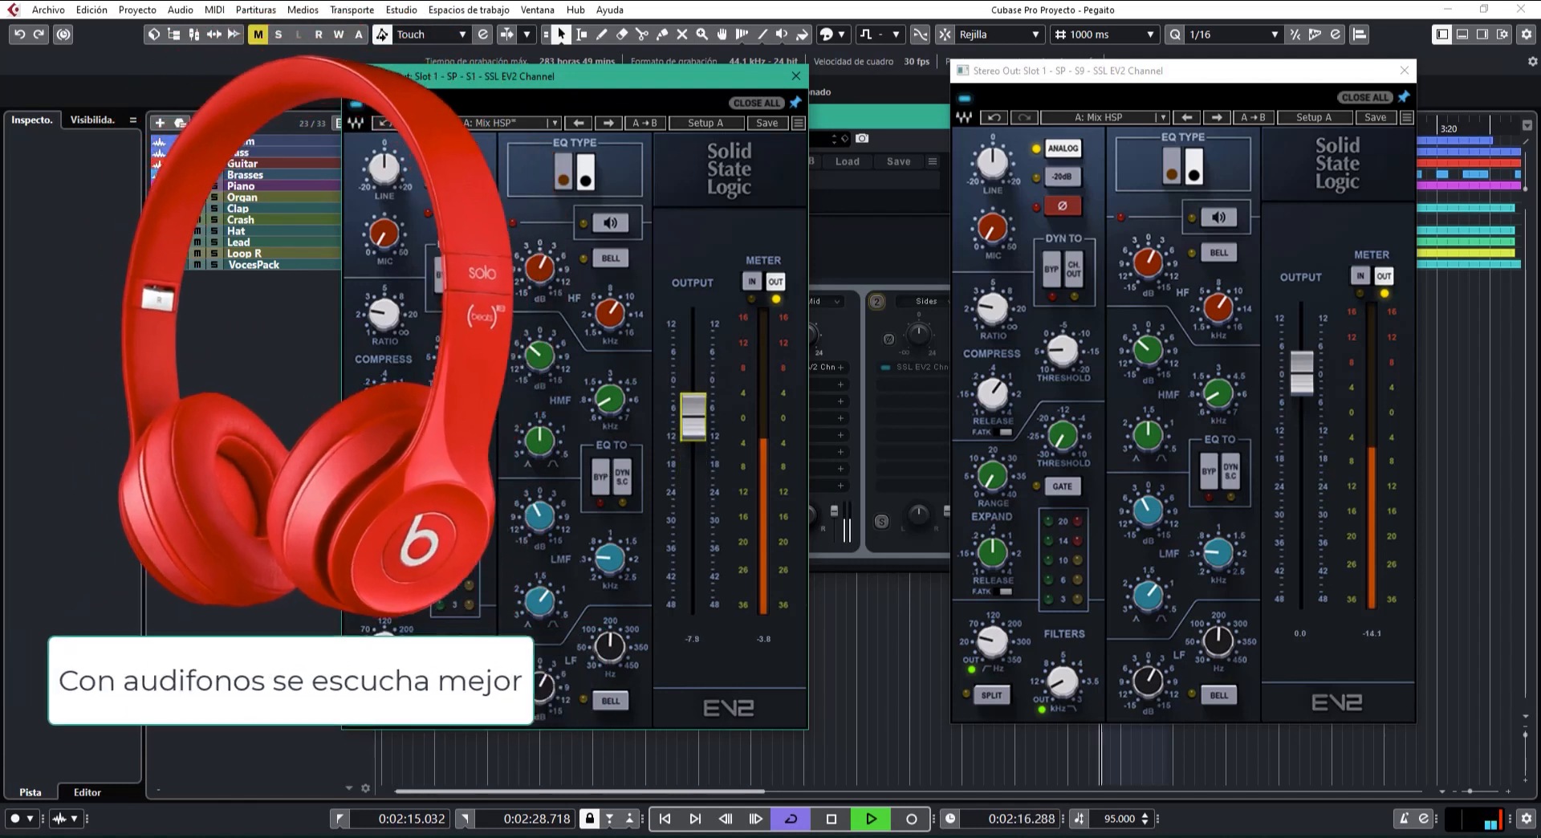
left_click(692, 426)
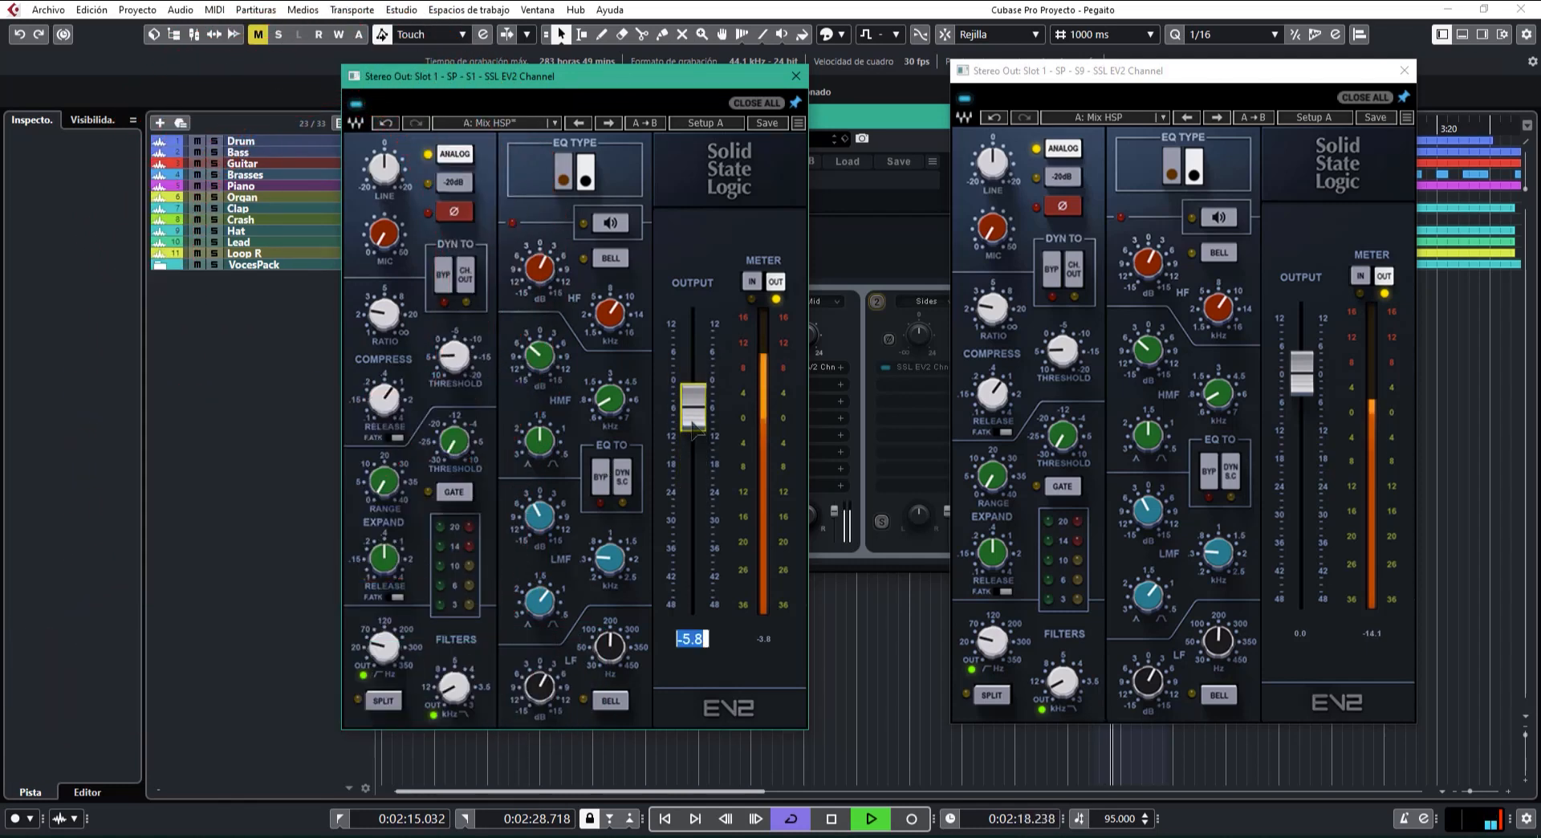
type("0")
key("Return")
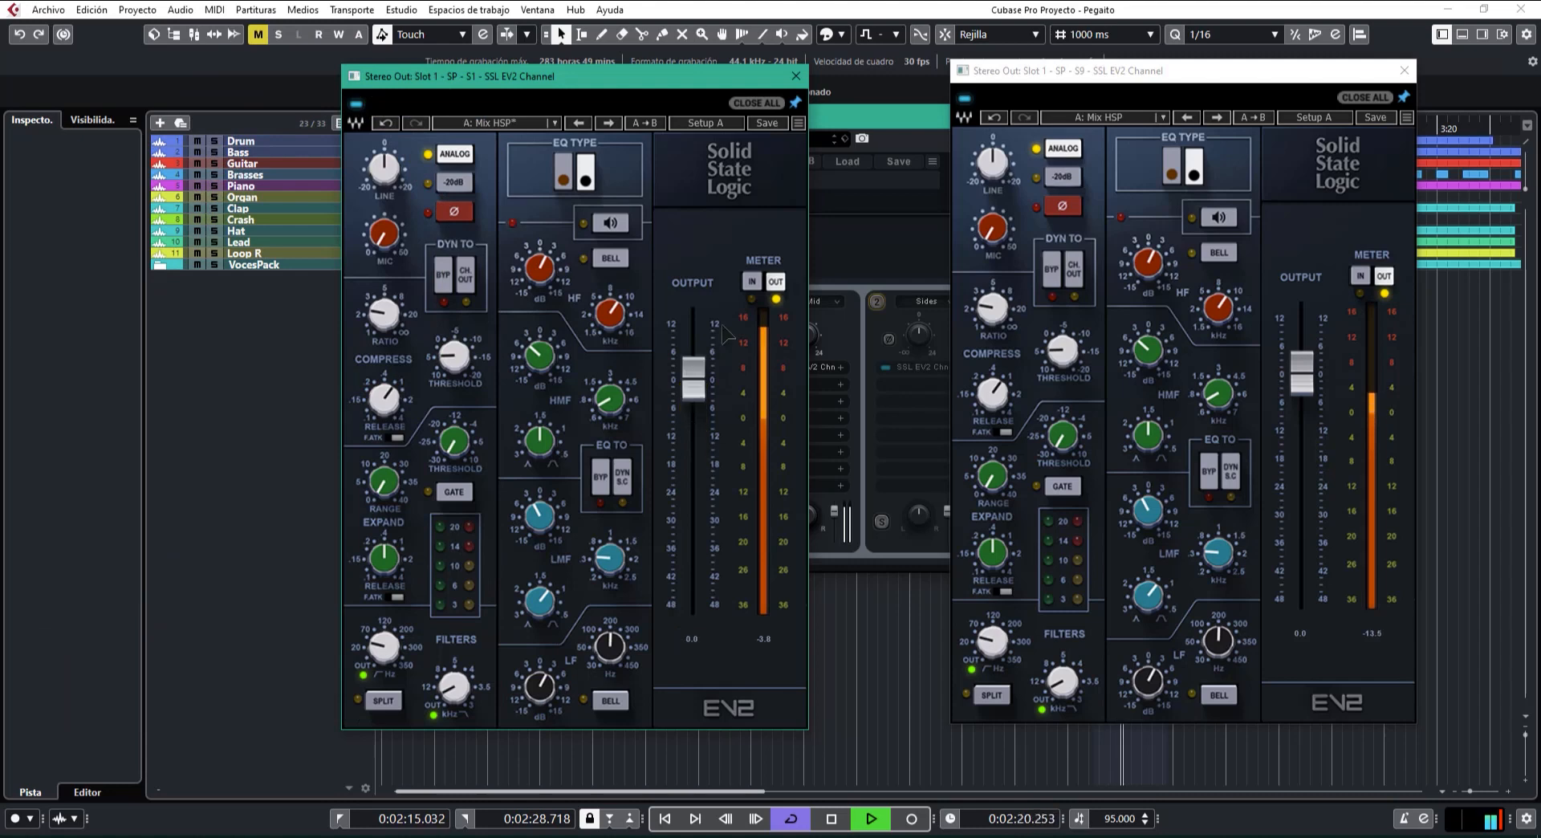
Activate the Sides chain, clear the plugin windows from the chains, and switch the Mid chain off and back on to compare the sound.
left_click(878, 302)
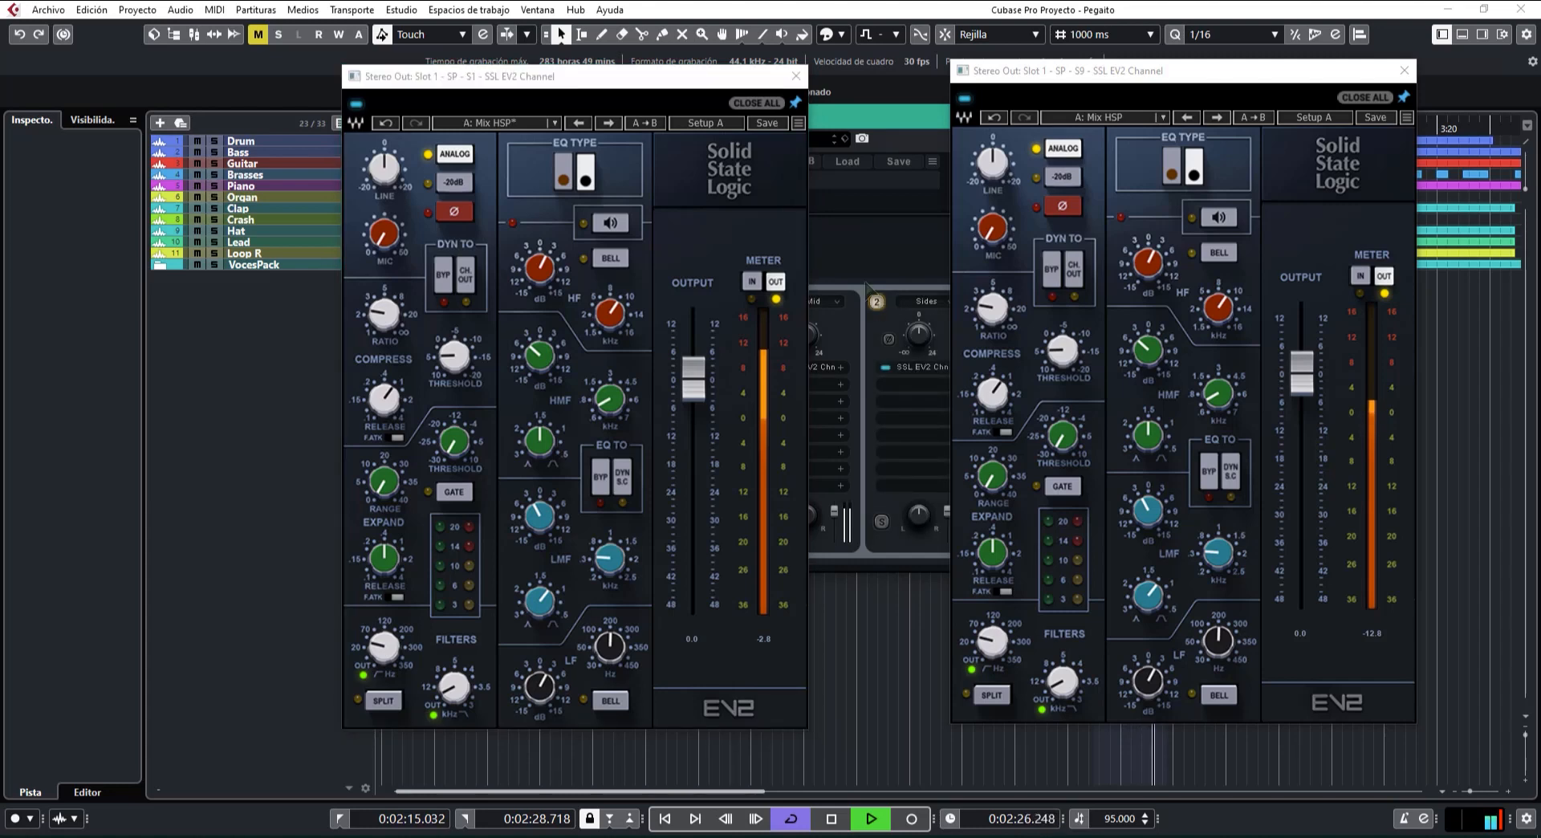
left_click_drag(671, 81, 614, 73)
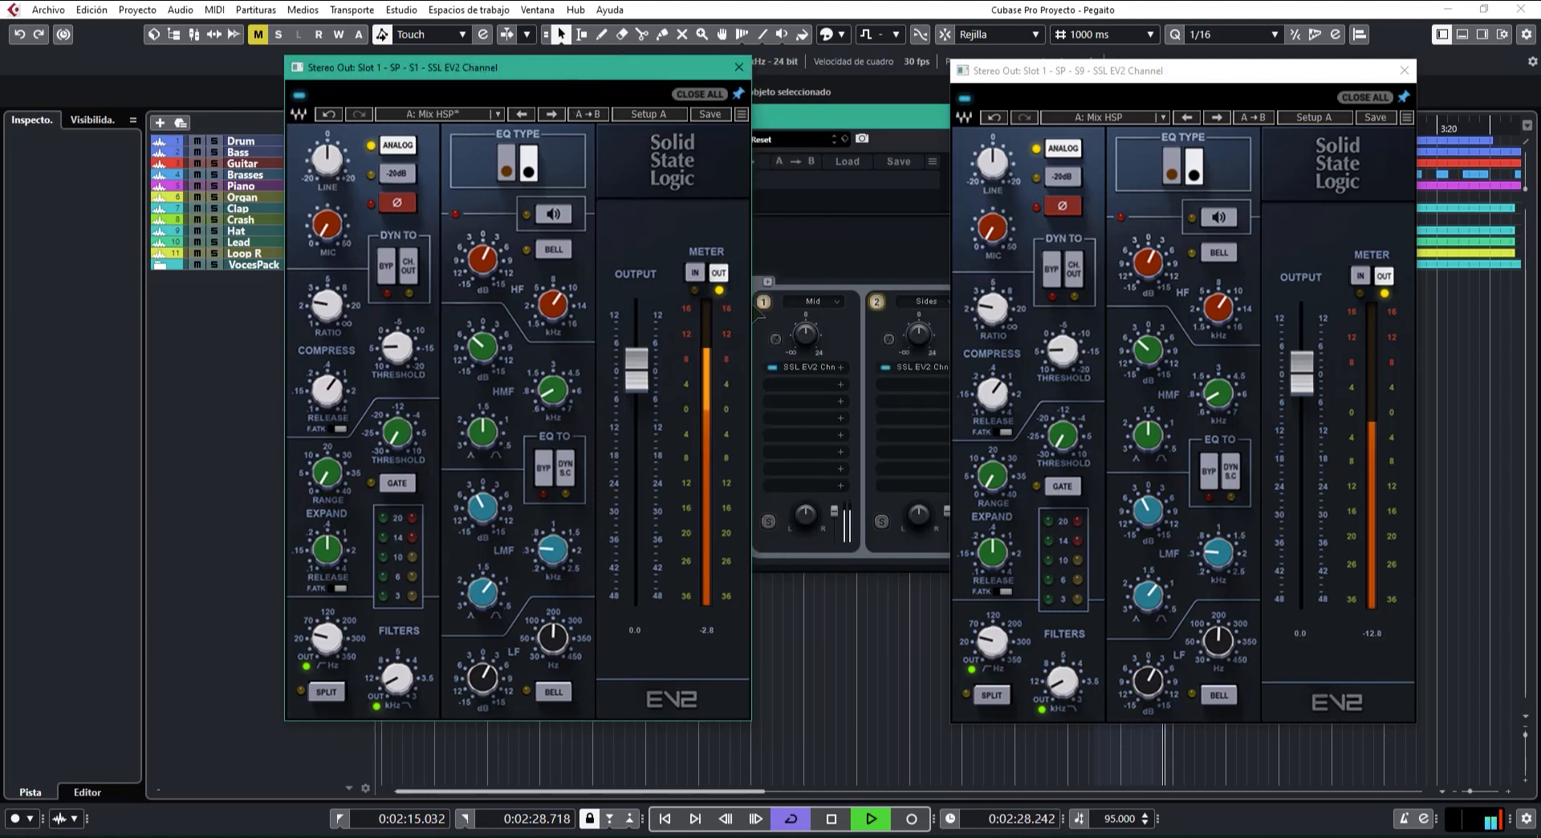
left_click(763, 303)
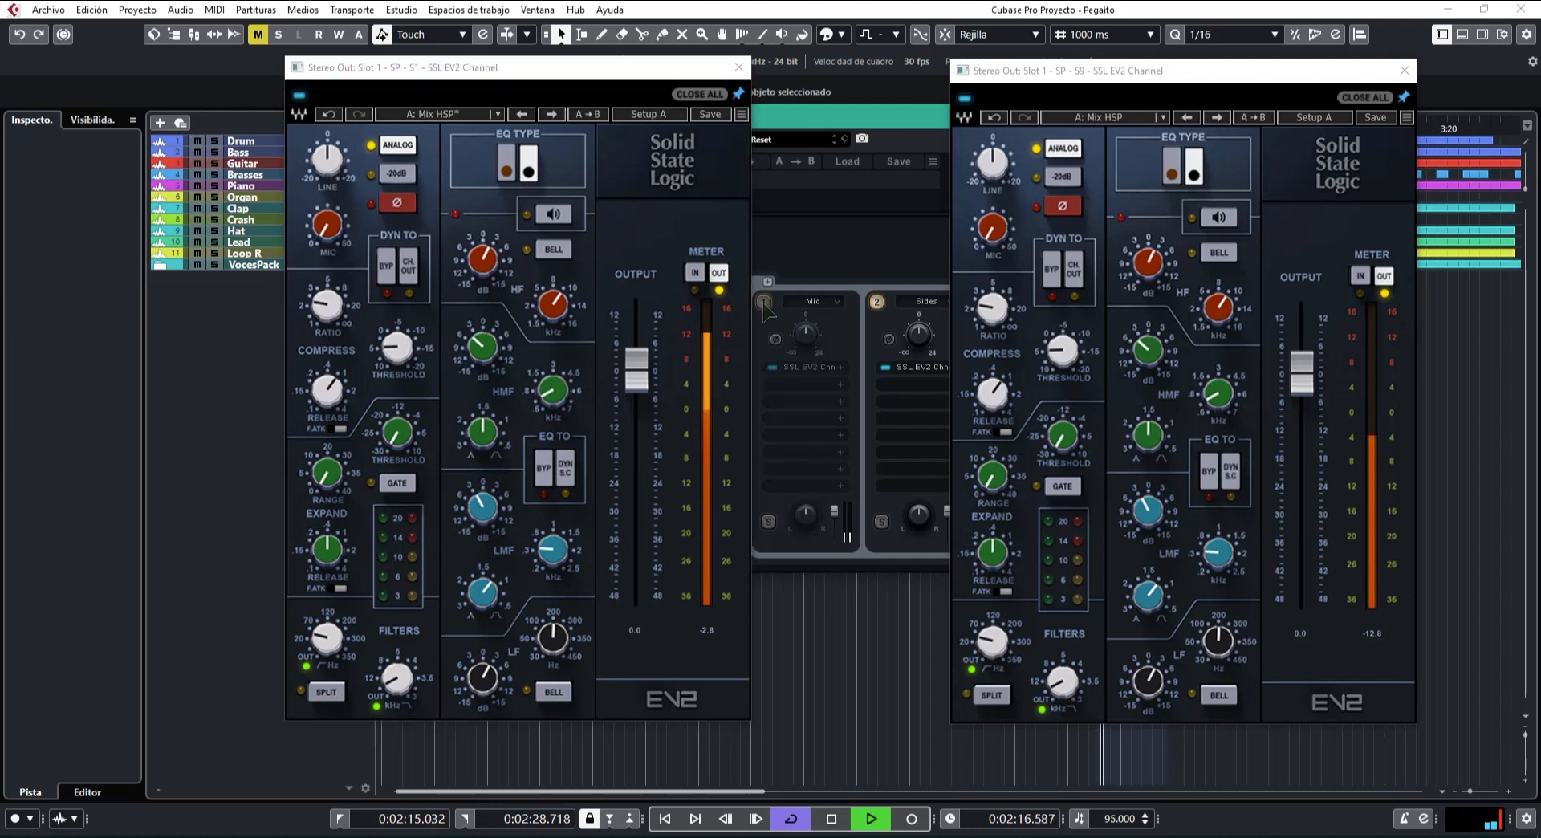
left_click_drag(1104, 75, 1061, 76)
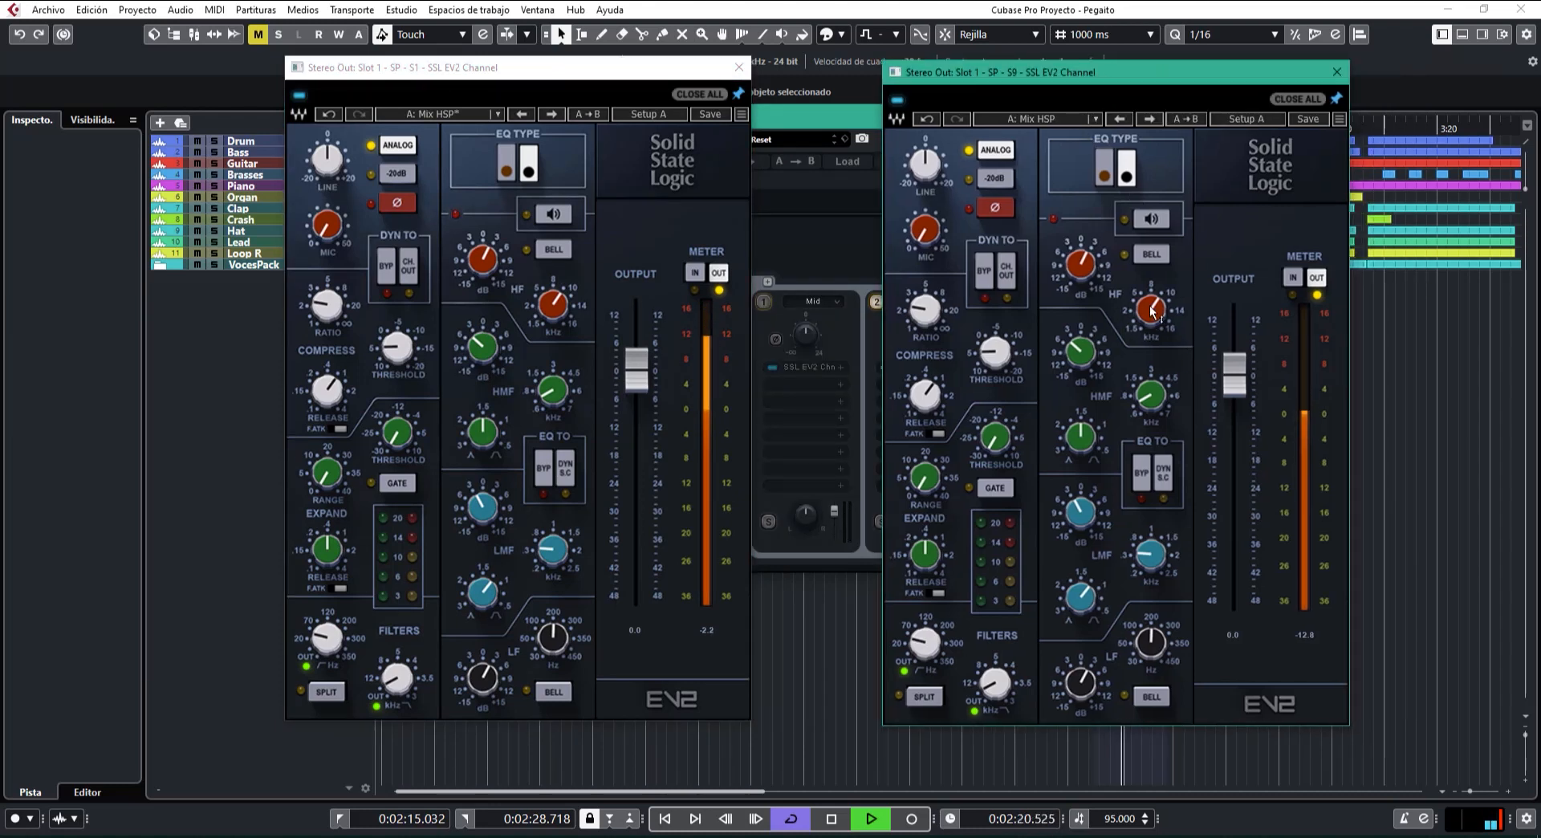
key("space")
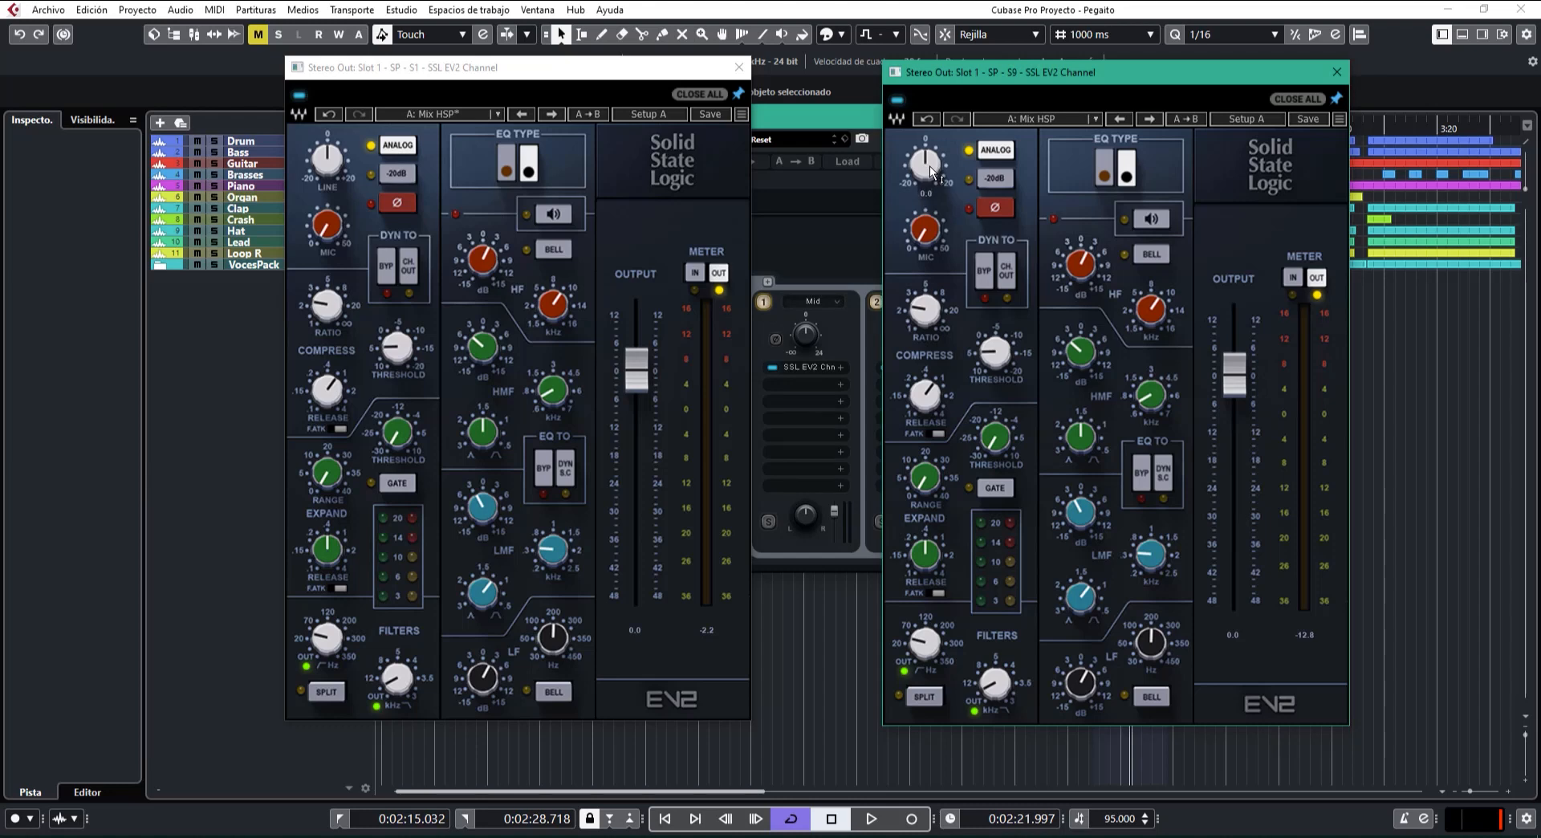
key("space")
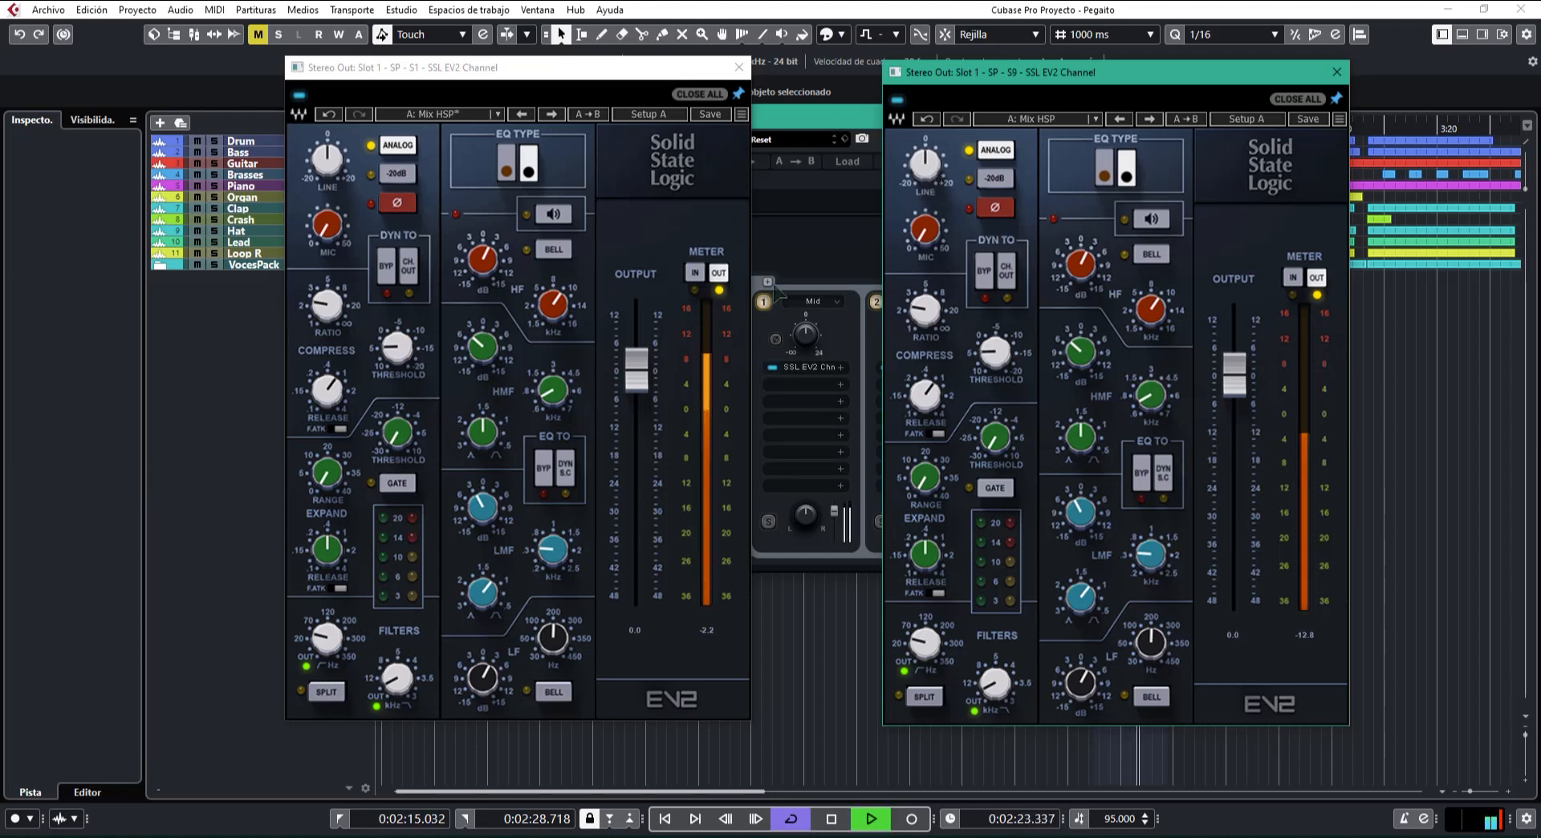
Move the two SSL EV2 Channel windows outward to expose both StudioRack chains, auditioning Sides without Mid.
left_click_drag(992, 72, 1071, 52)
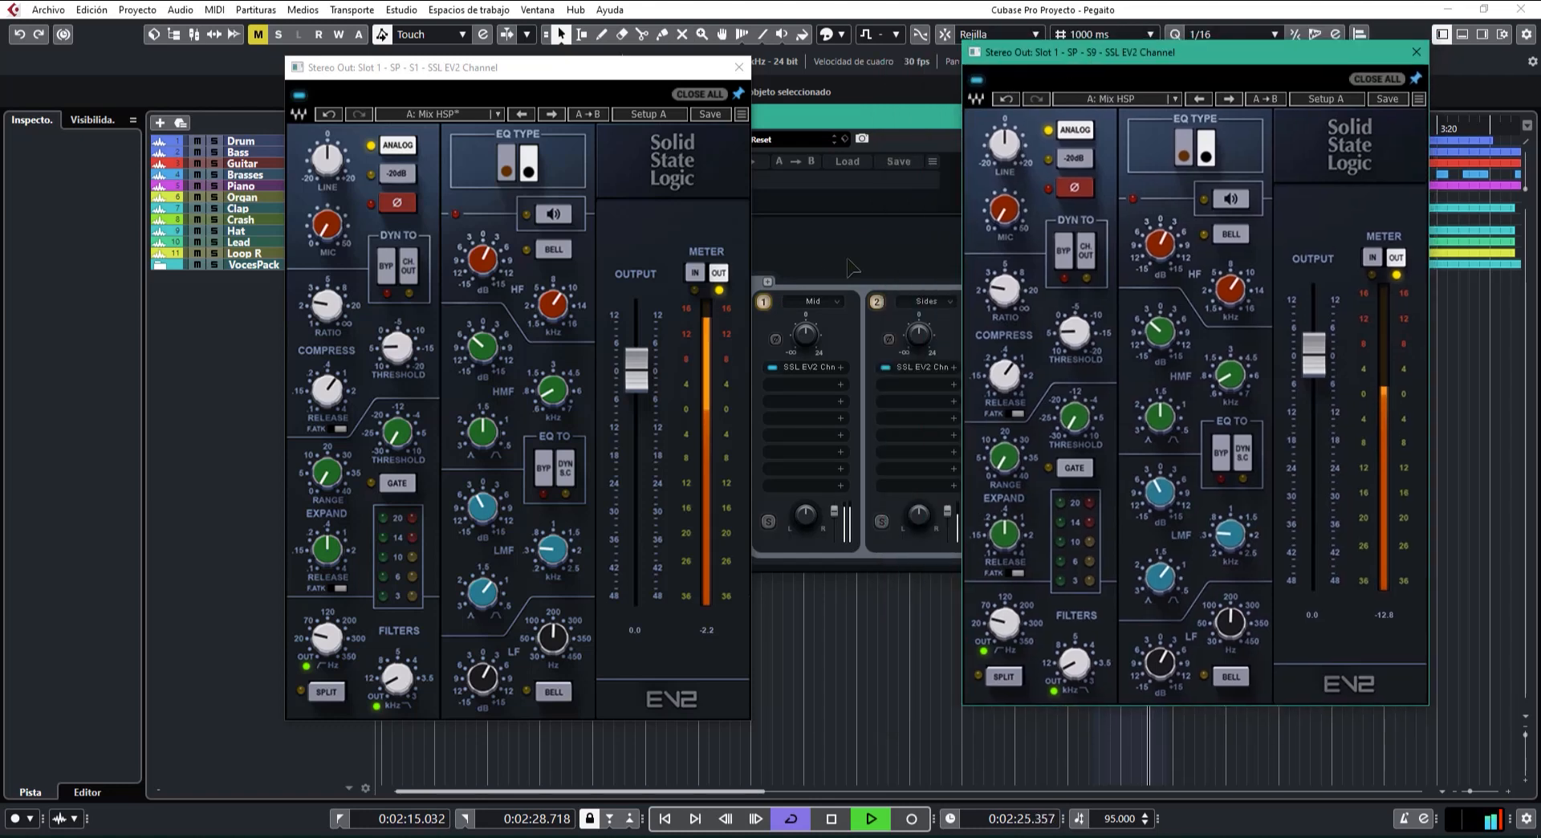
left_click(629, 71)
left_click_drag(629, 71, 431, 82)
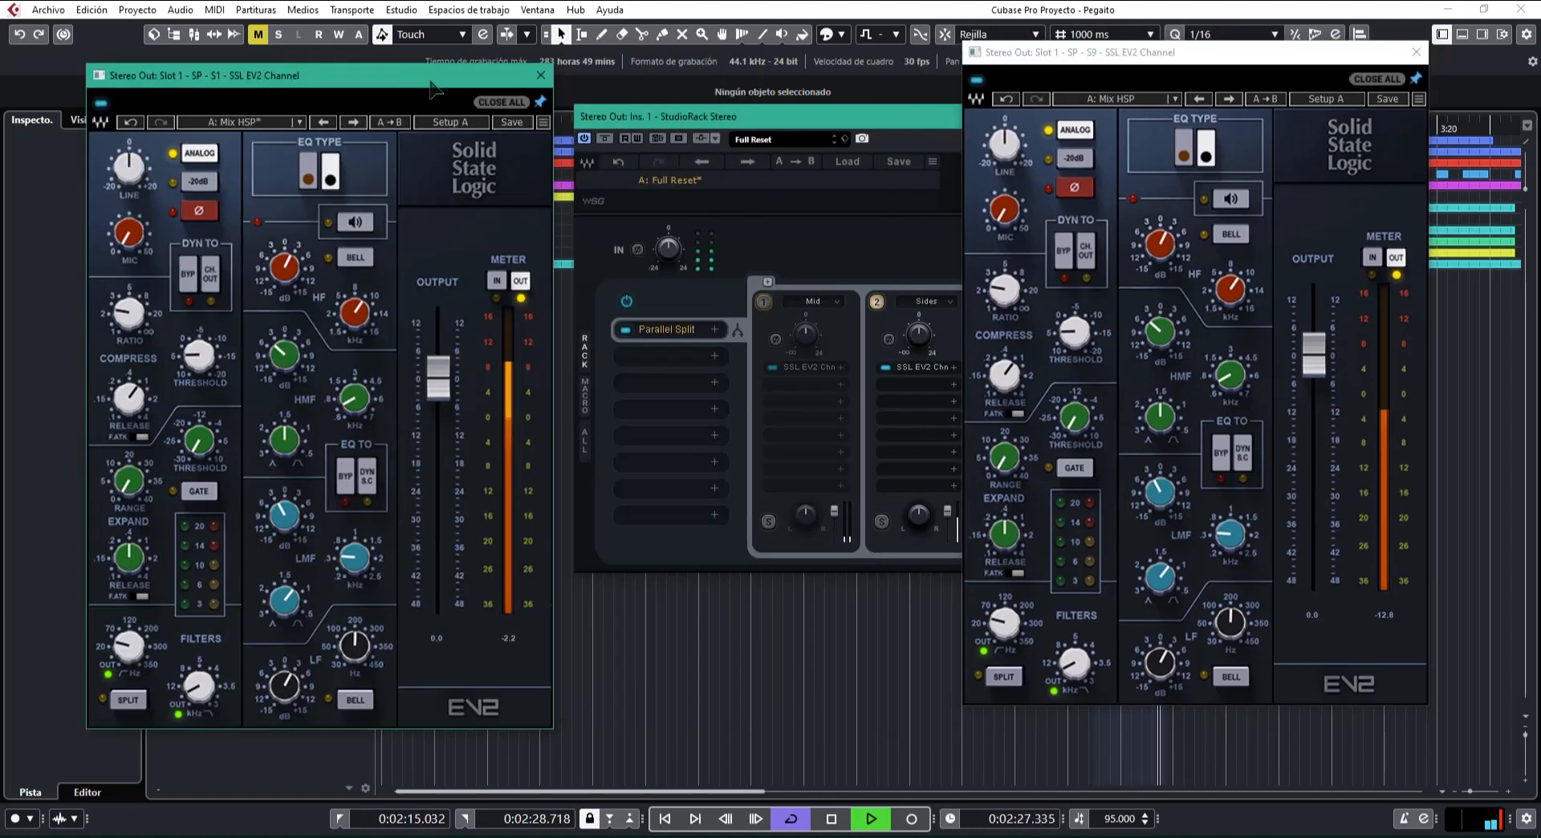
left_click_drag(1035, 53, 1127, 56)
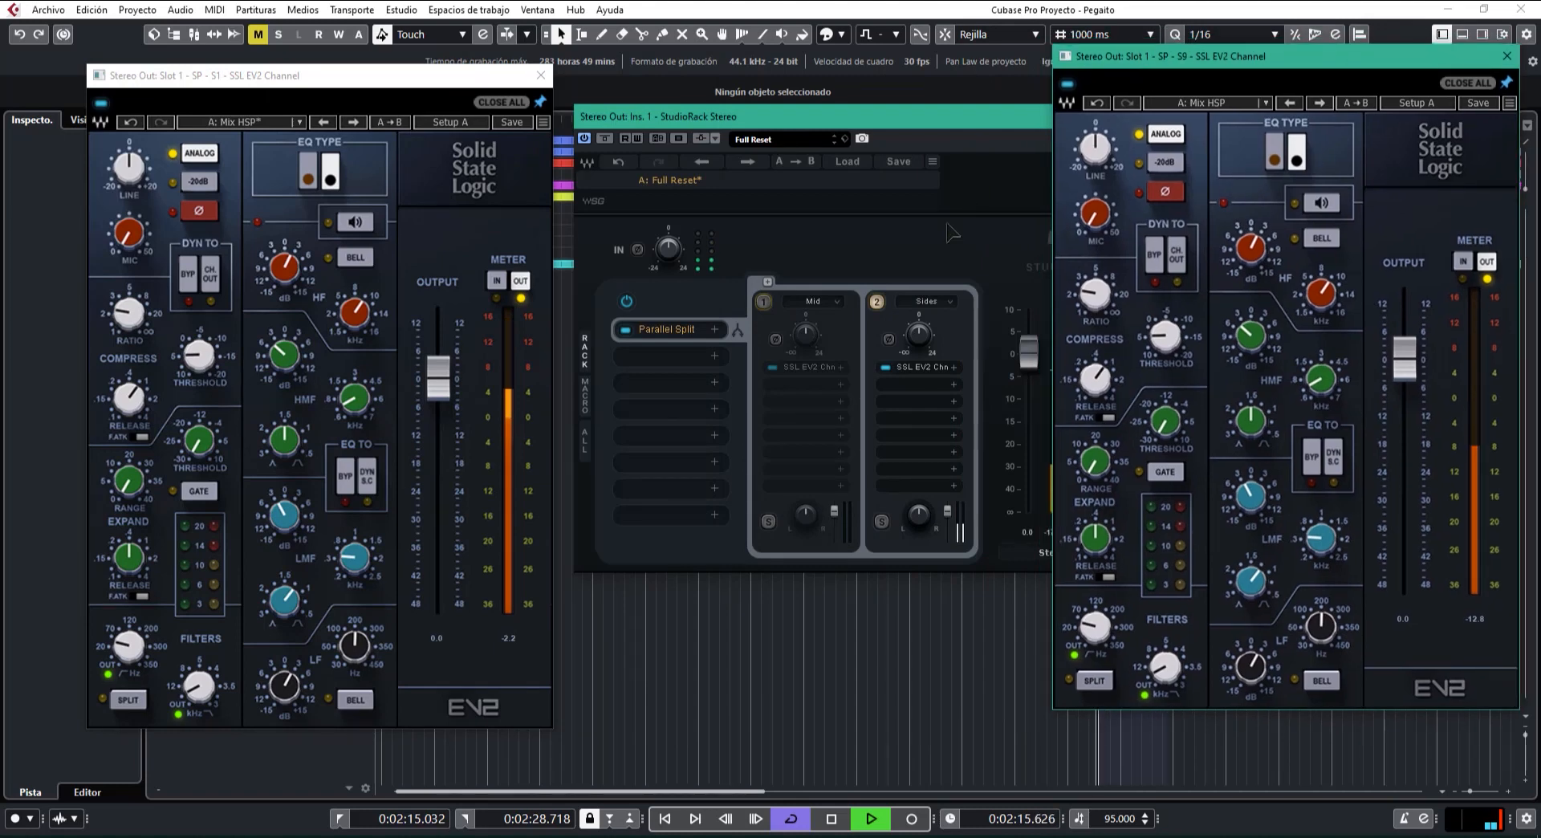
Audition the Mid chain alone, centre the StudioRack window between the plugins, and reactivate the Sides chain.
left_click(957, 201)
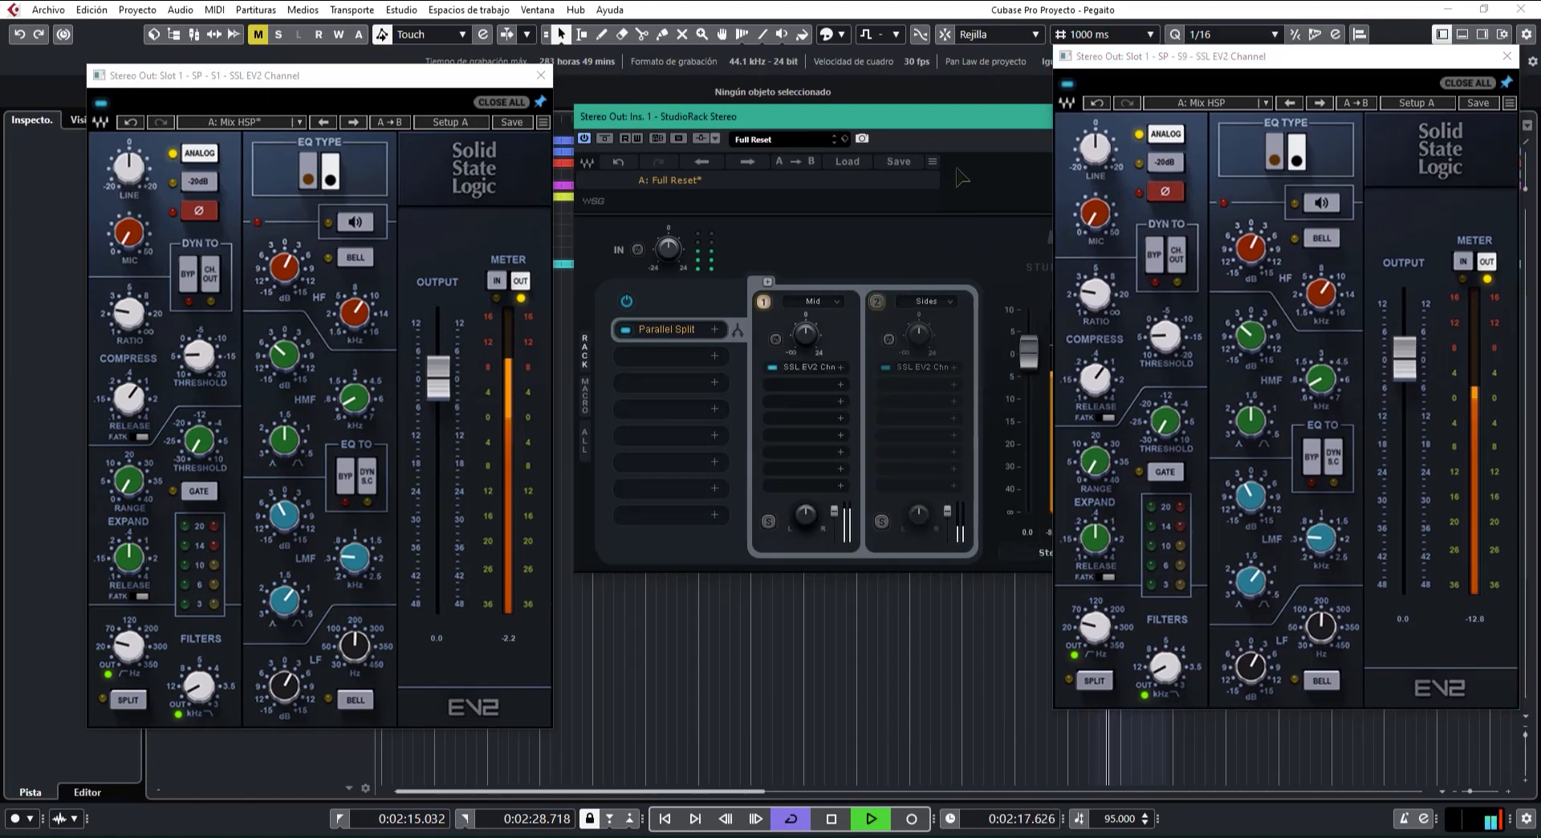
left_click_drag(956, 170, 896, 188)
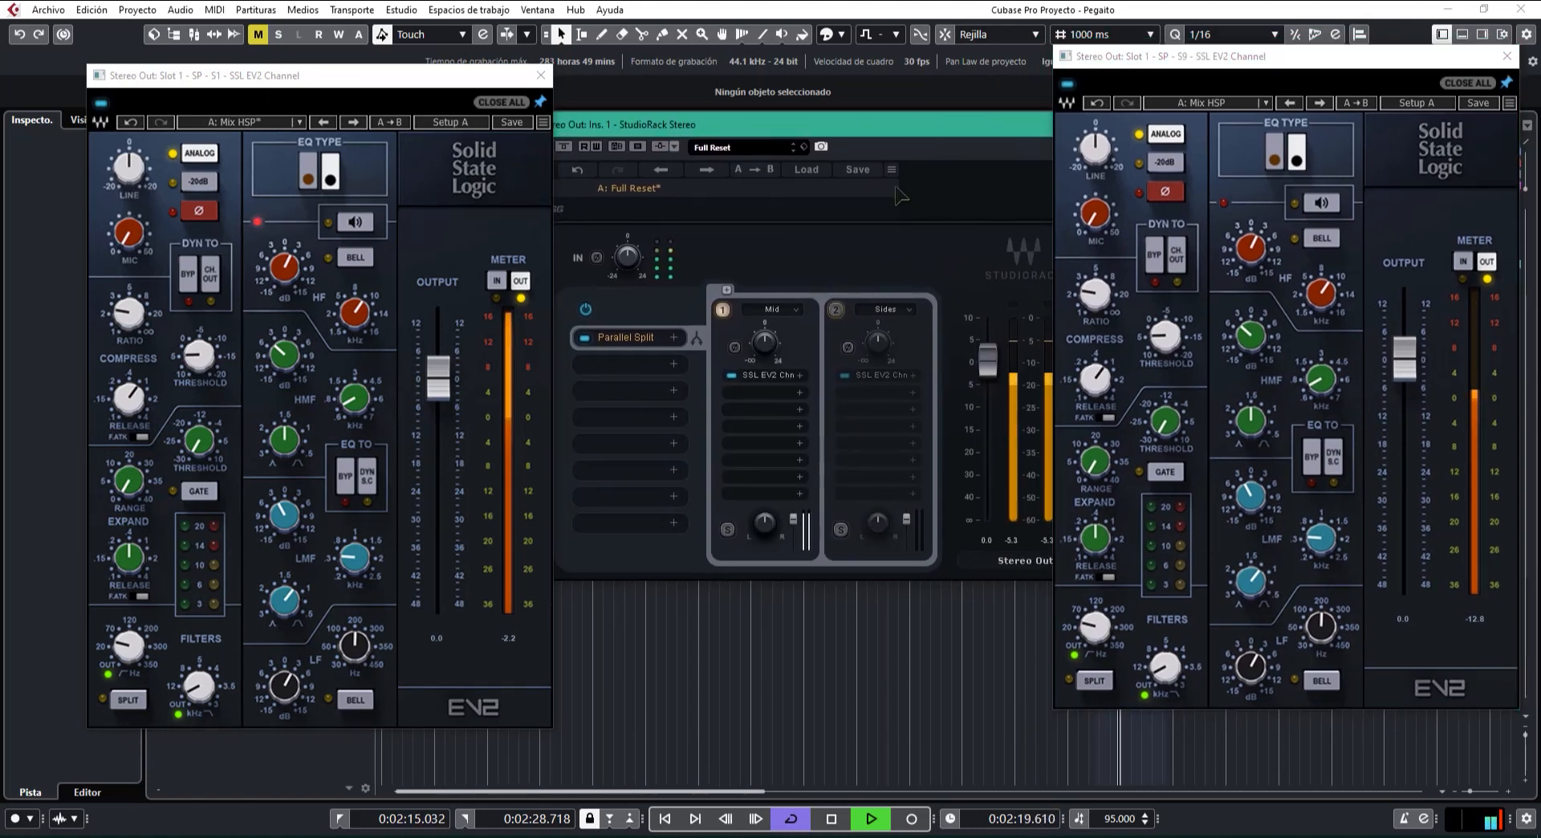
left_click(835, 310)
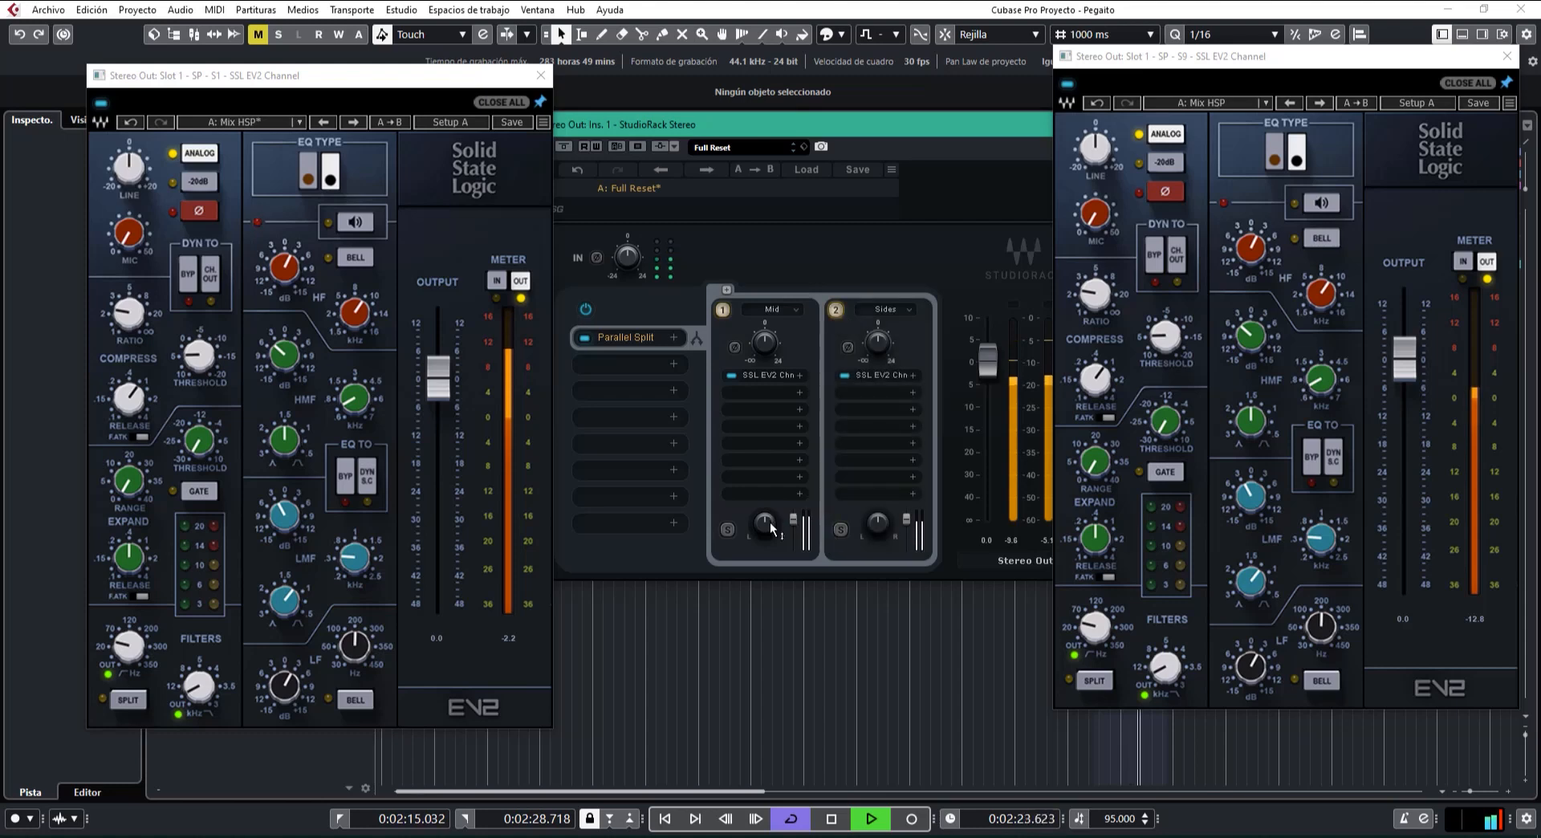
Pan the Mid chain left and the Sides chain right, and raise both chains' input gains.
left_click_drag(764, 524, 765, 570)
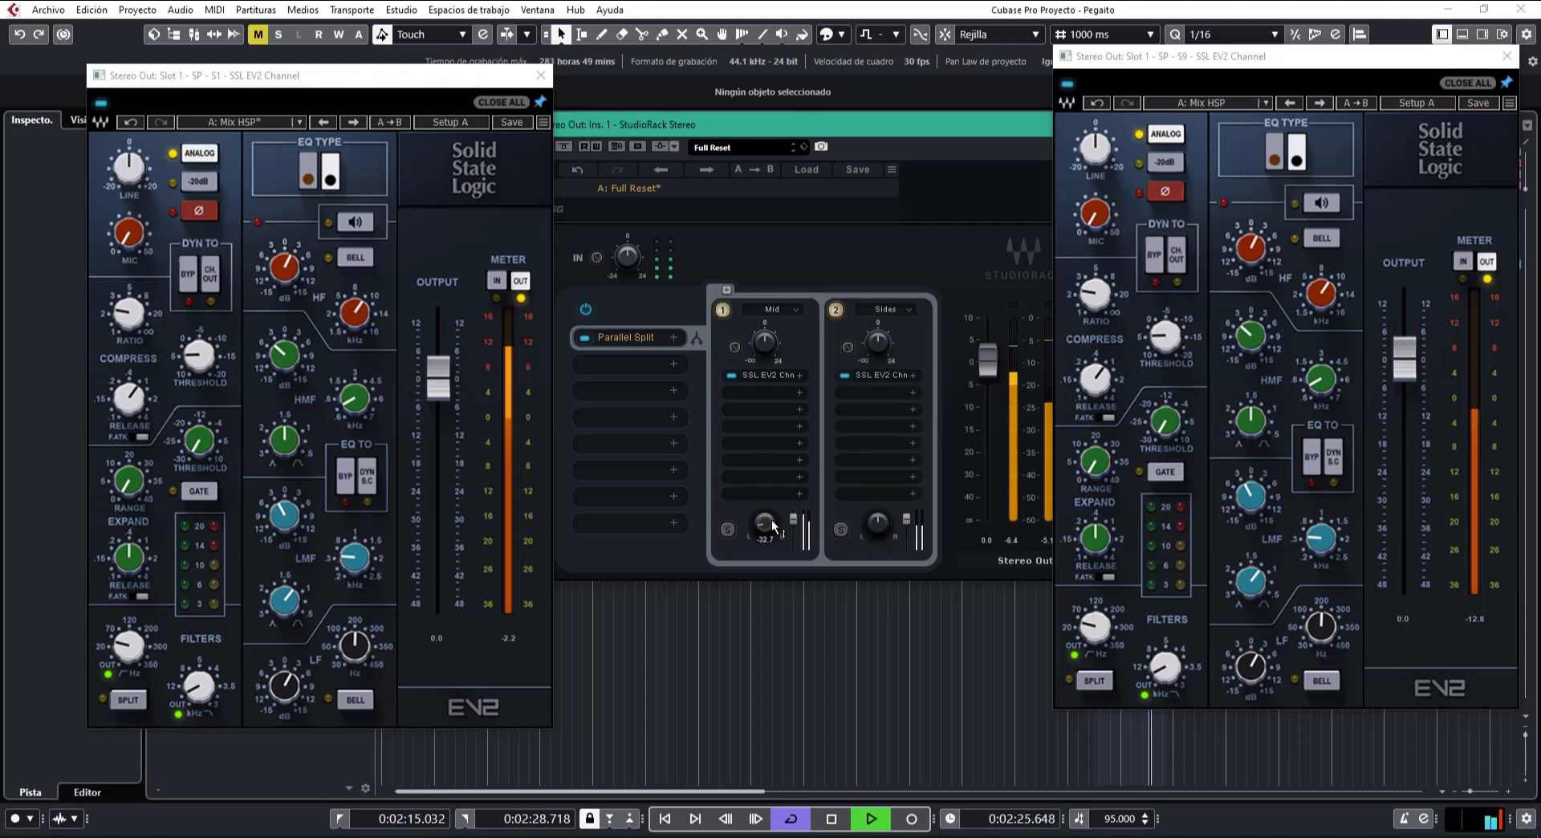
left_click_drag(878, 523, 878, 490)
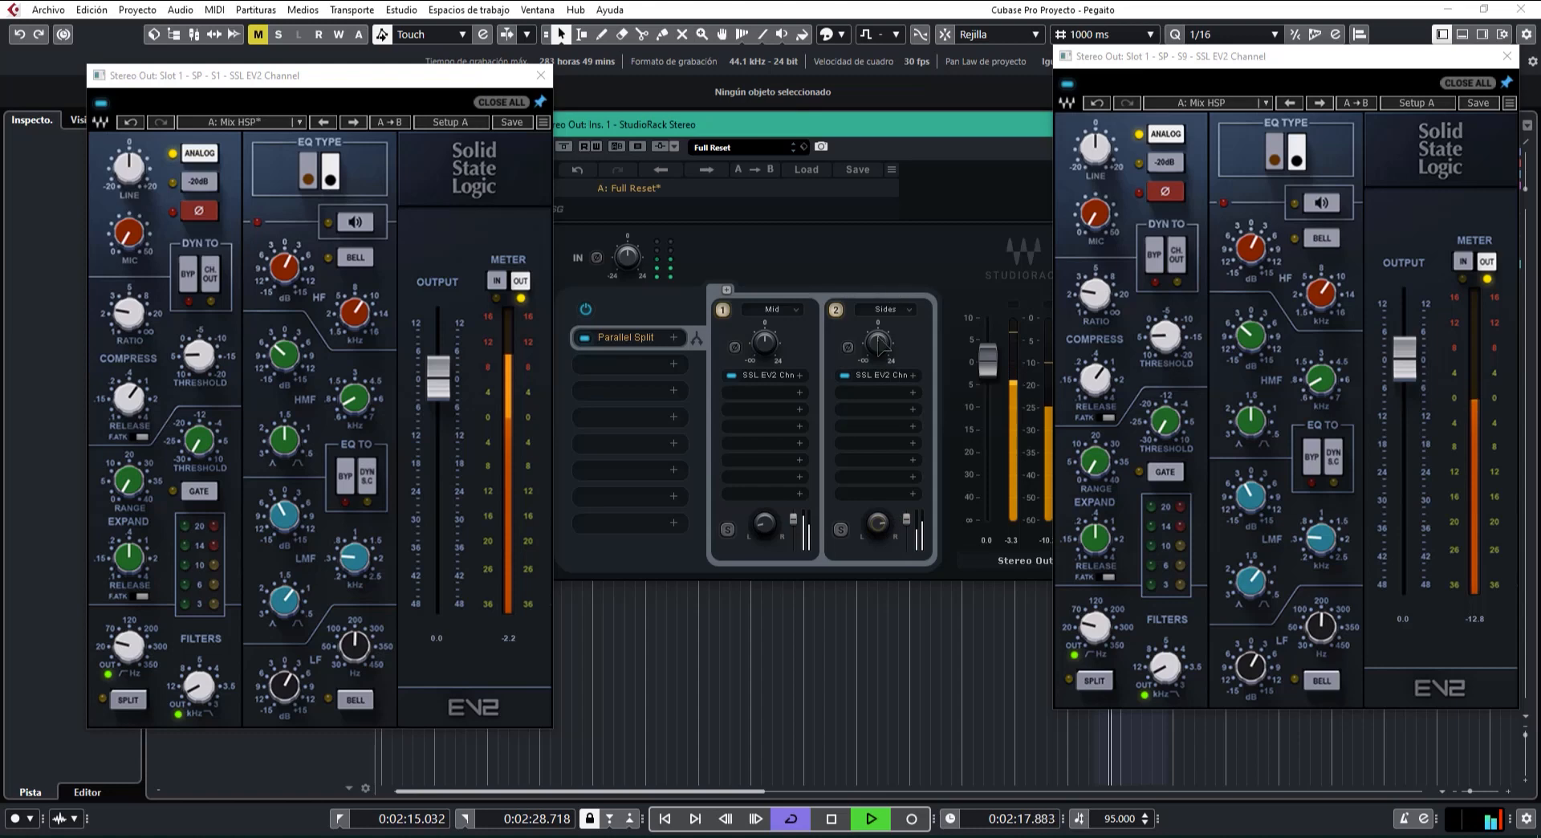
left_click_drag(878, 343, 878, 326)
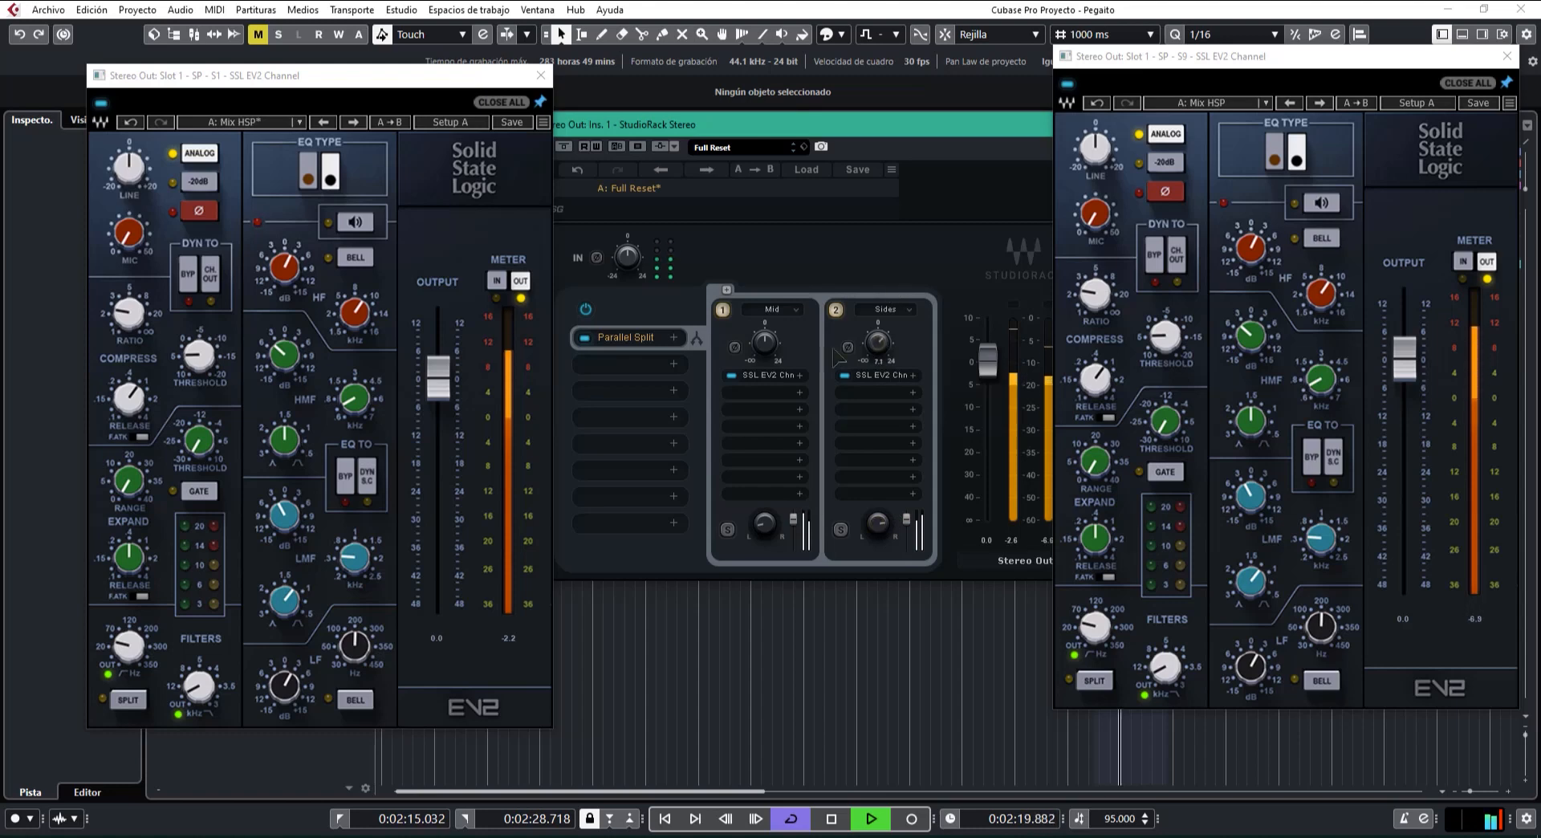
left_click_drag(765, 342, 765, 337)
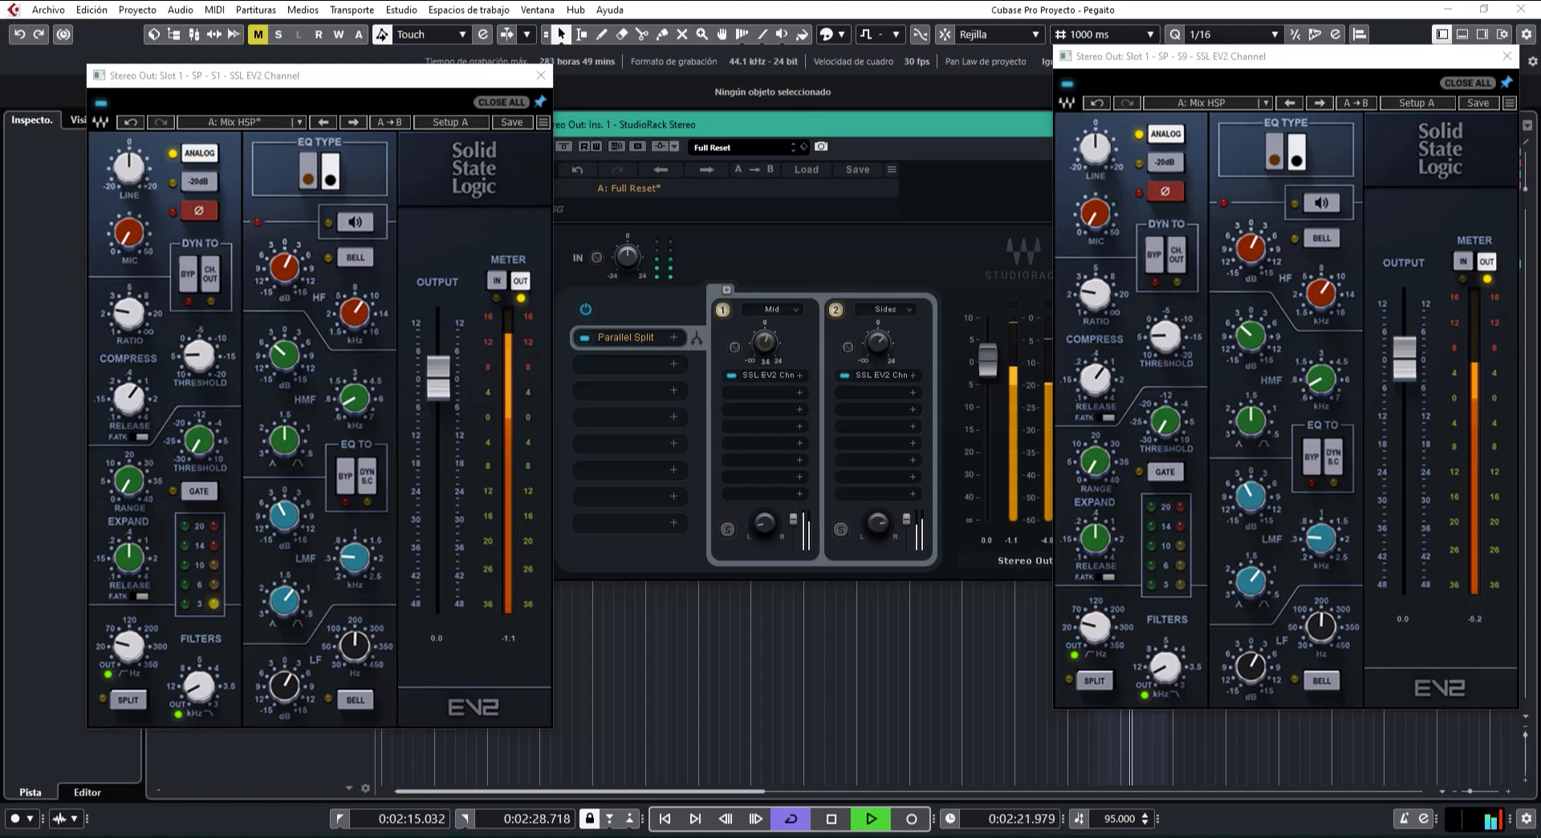
Audition inverting the polarity of the Sides and Mid chains, and stop playback.
left_click(848, 348)
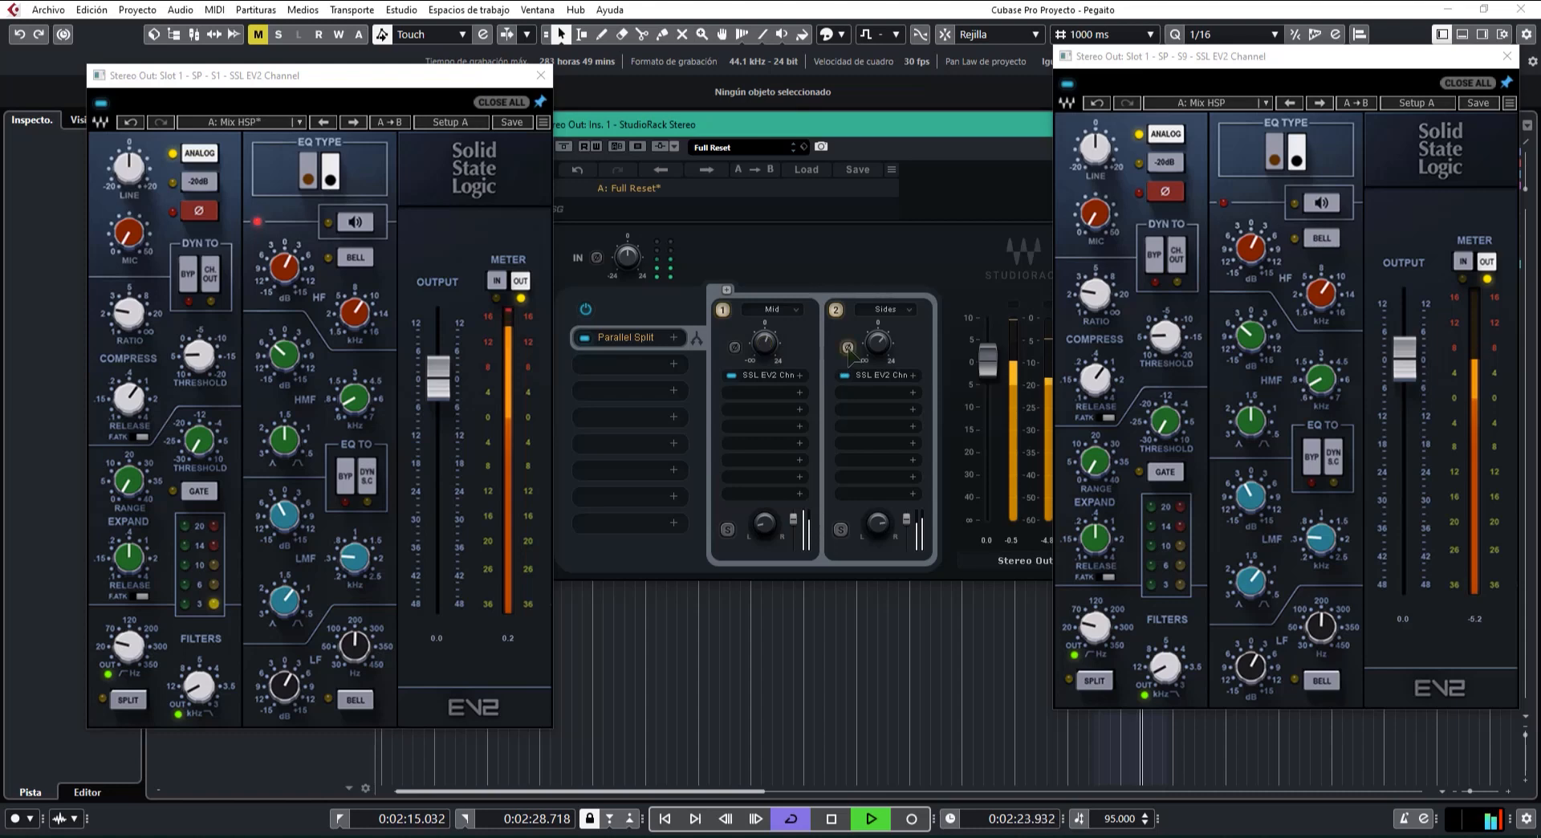
left_click(734, 348)
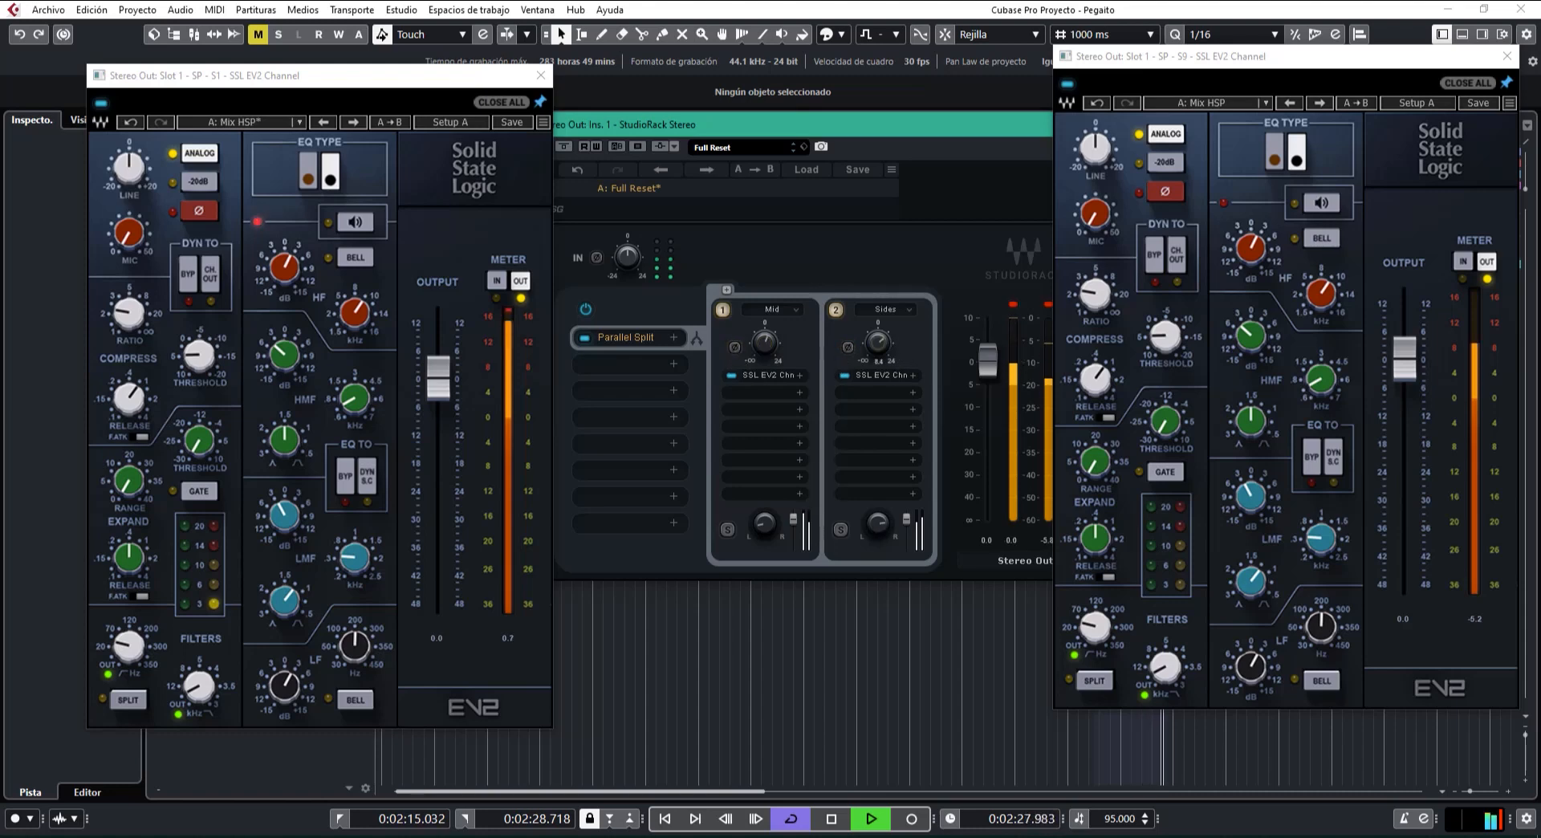
mouse_move(887, 325)
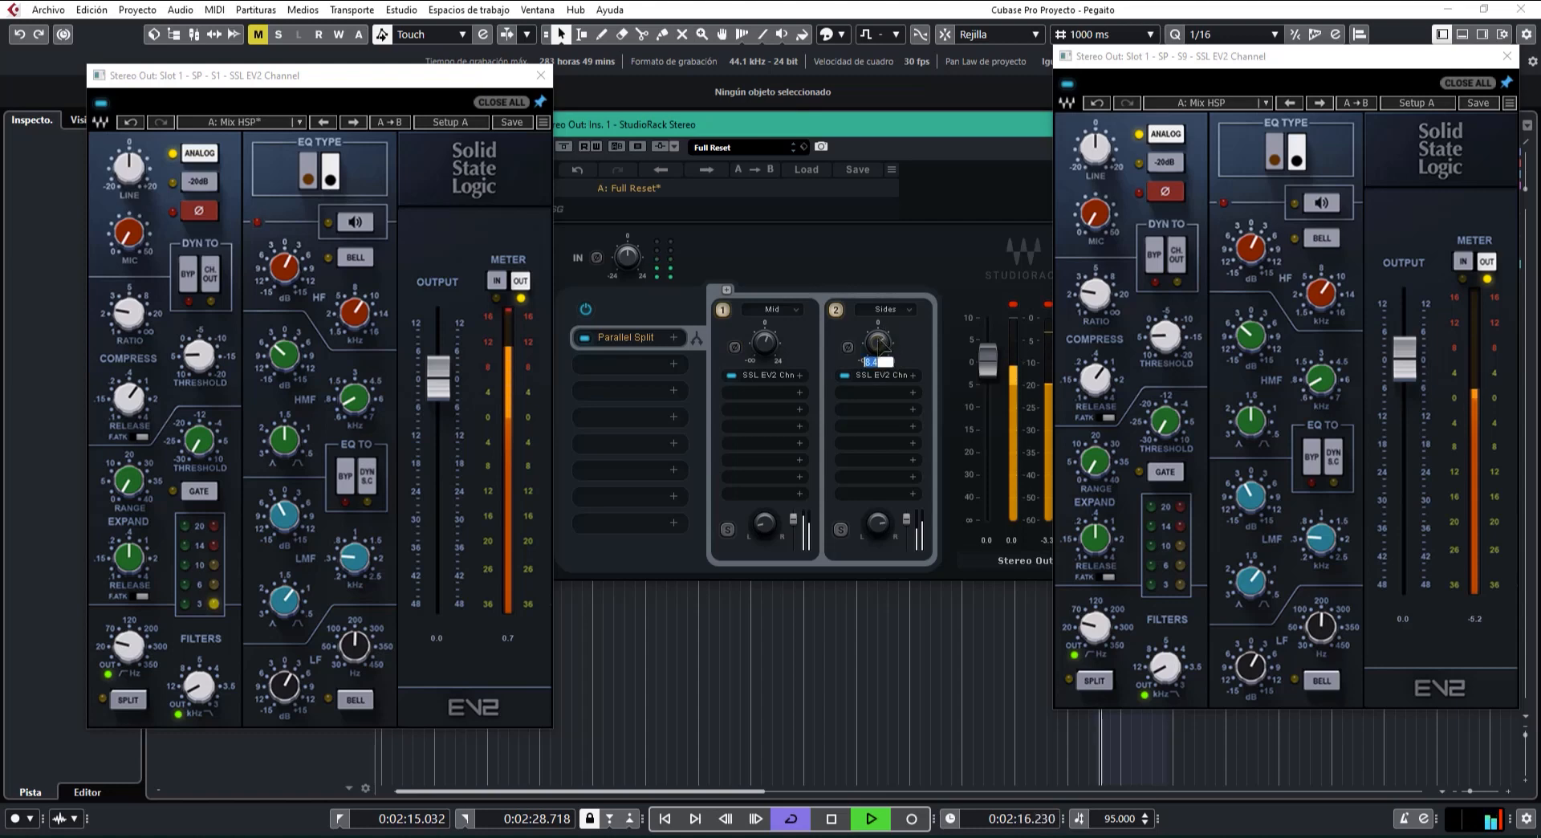
key("space")
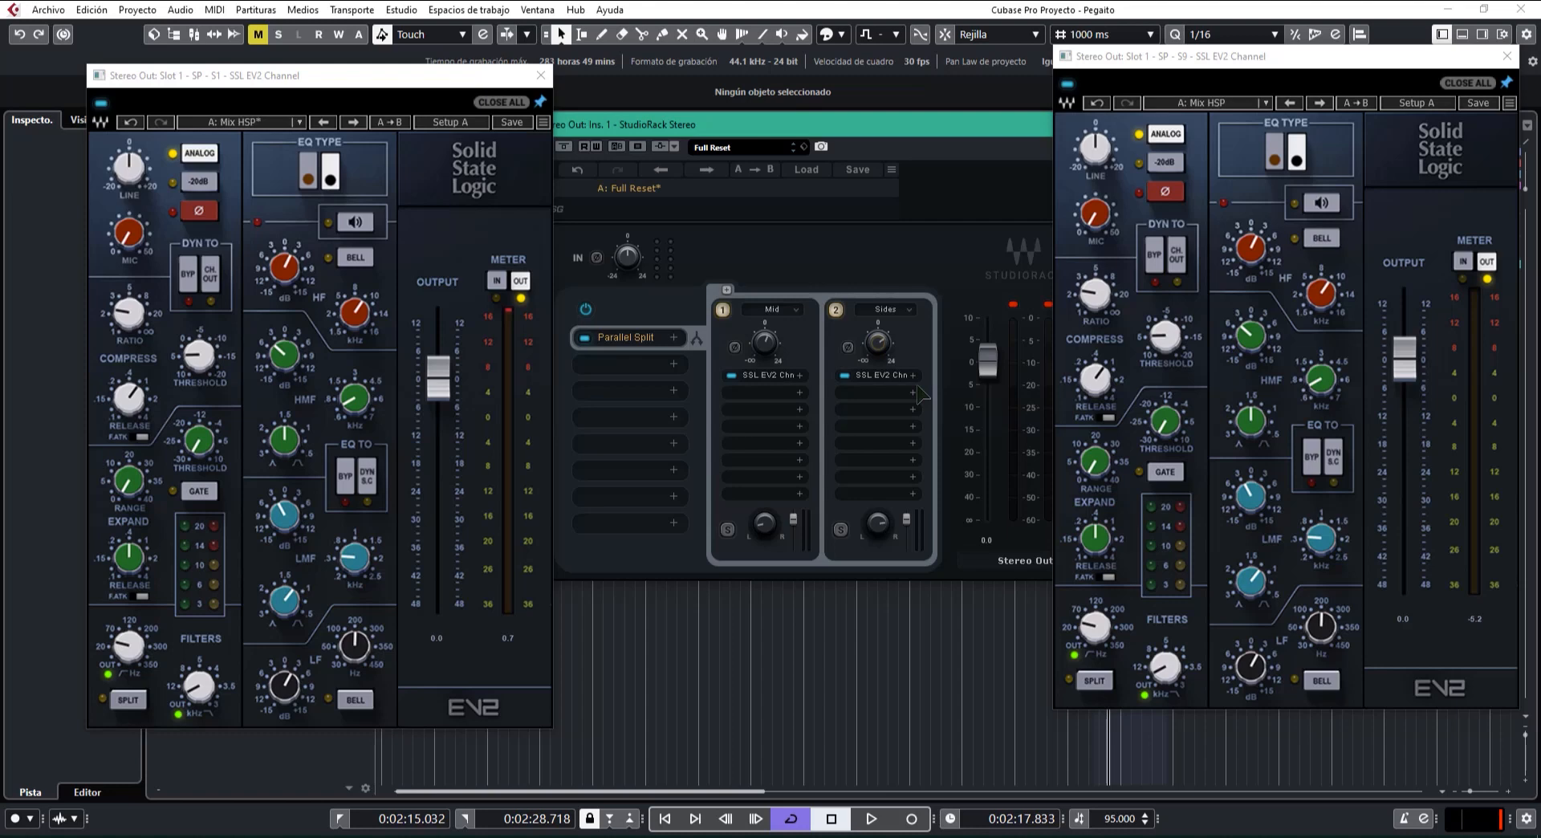
Close the Mid chain's SSL EV2 Channel window and arrange StudioRack beside the Sides chain's plugin window.
left_click_drag(257, 85, 430, 88)
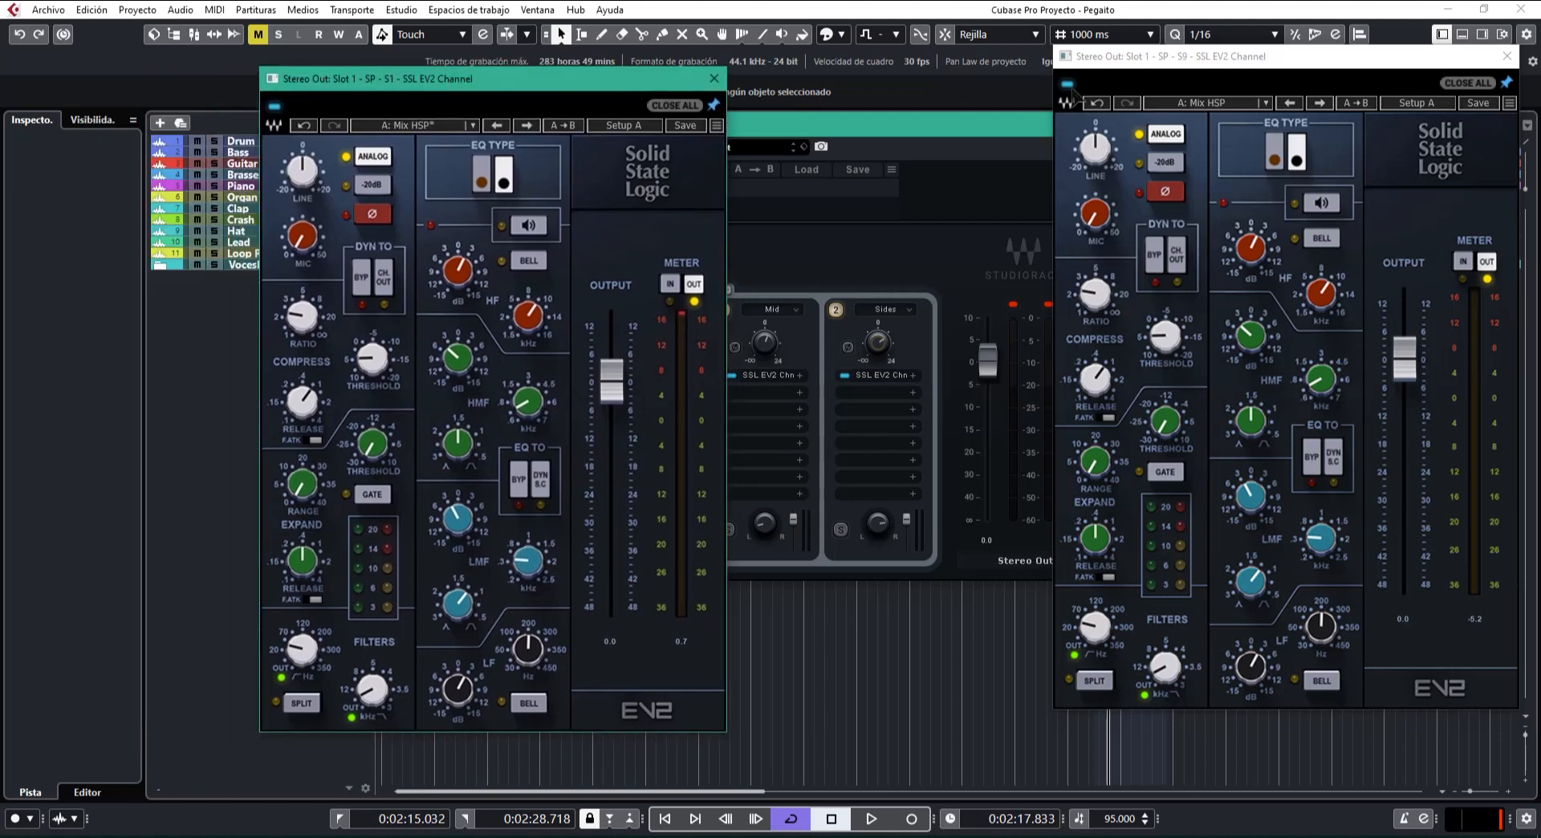
left_click_drag(1197, 59, 906, 83)
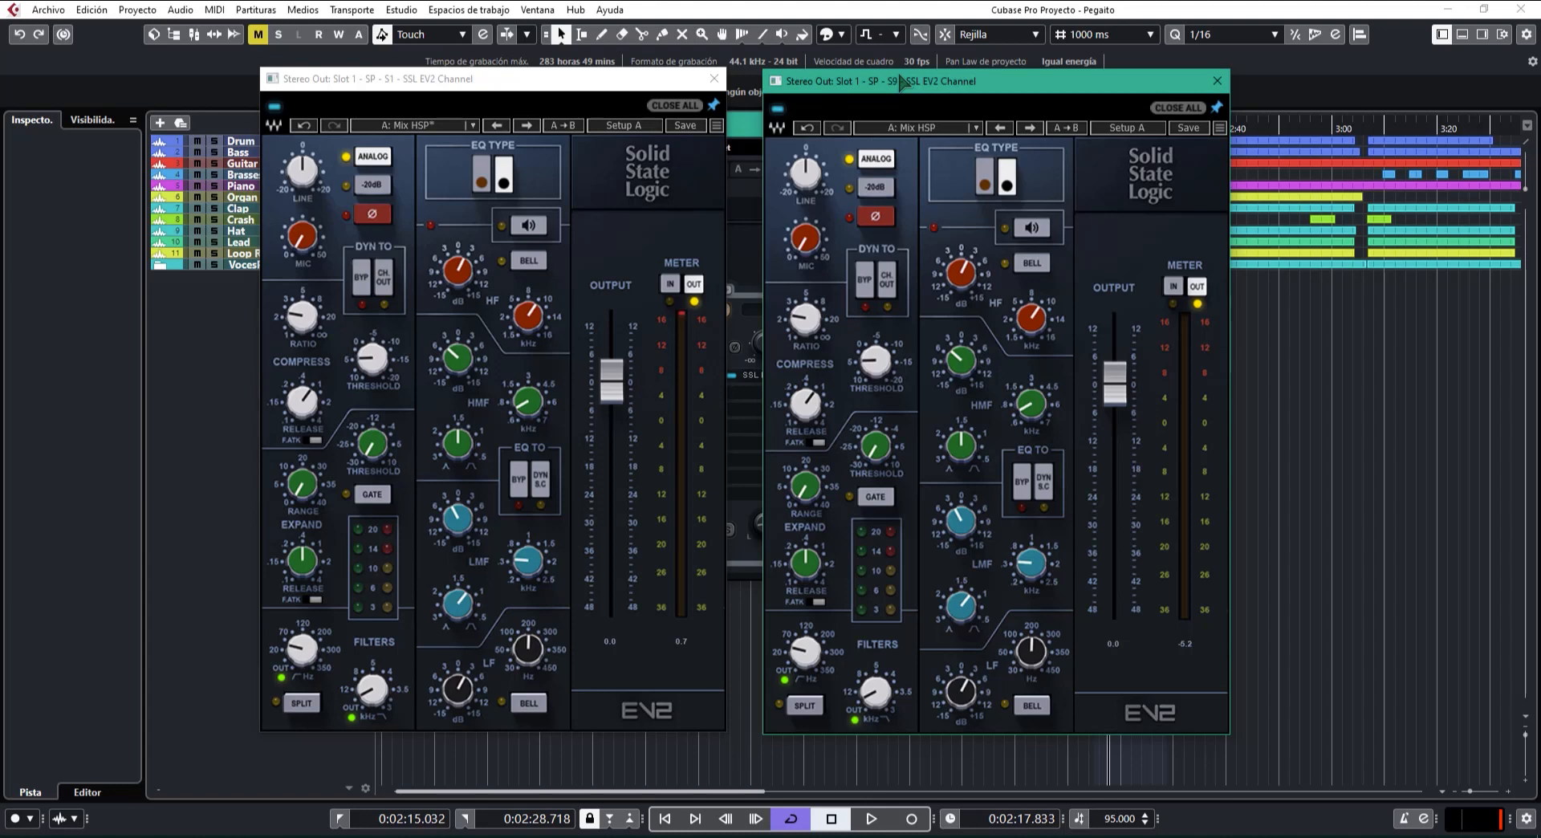
left_click(713, 78)
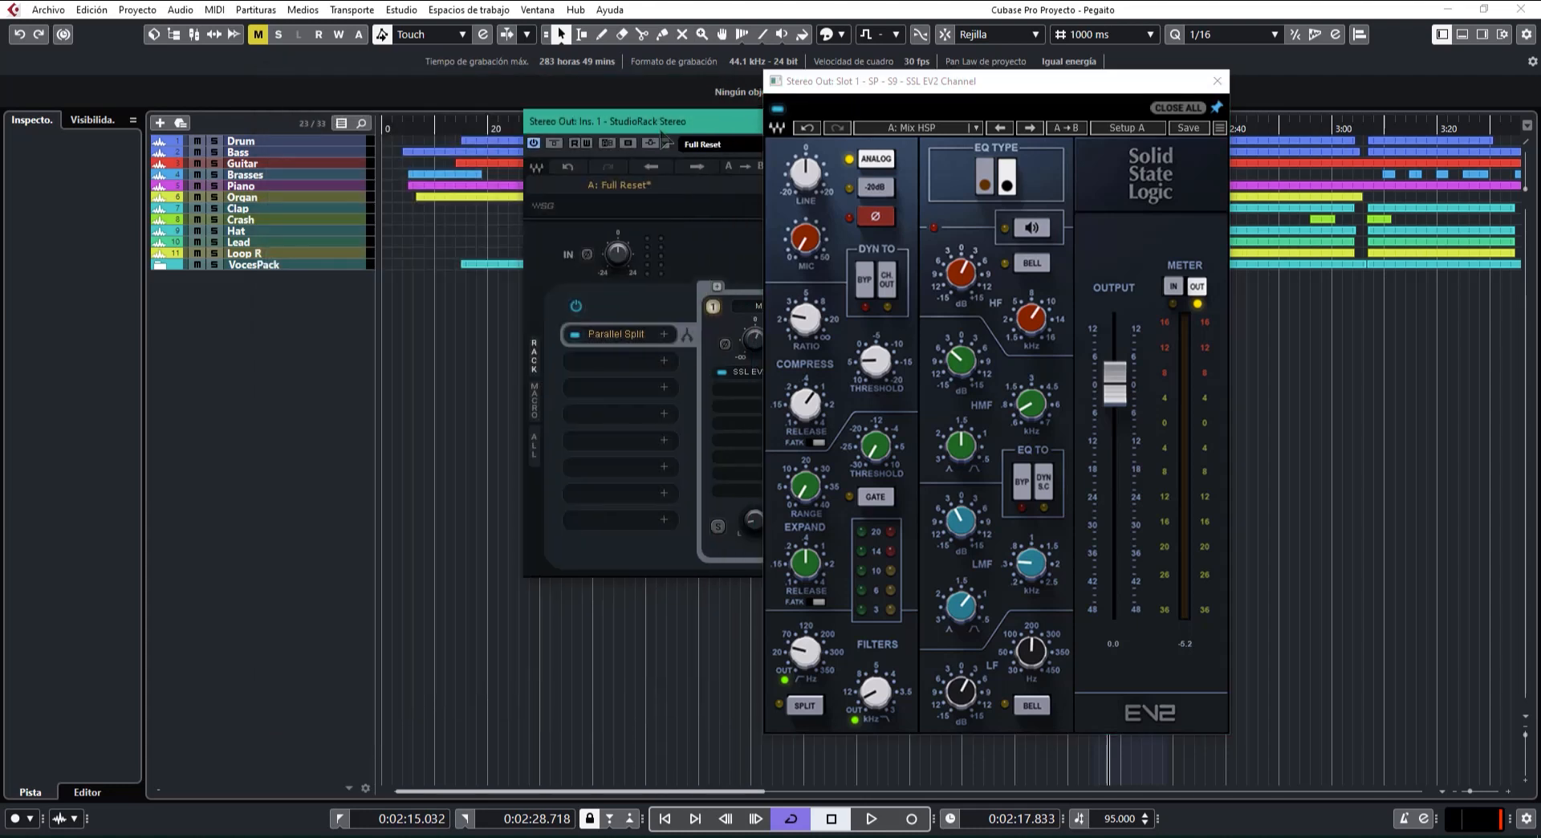
left_click_drag(548, 120, 294, 46)
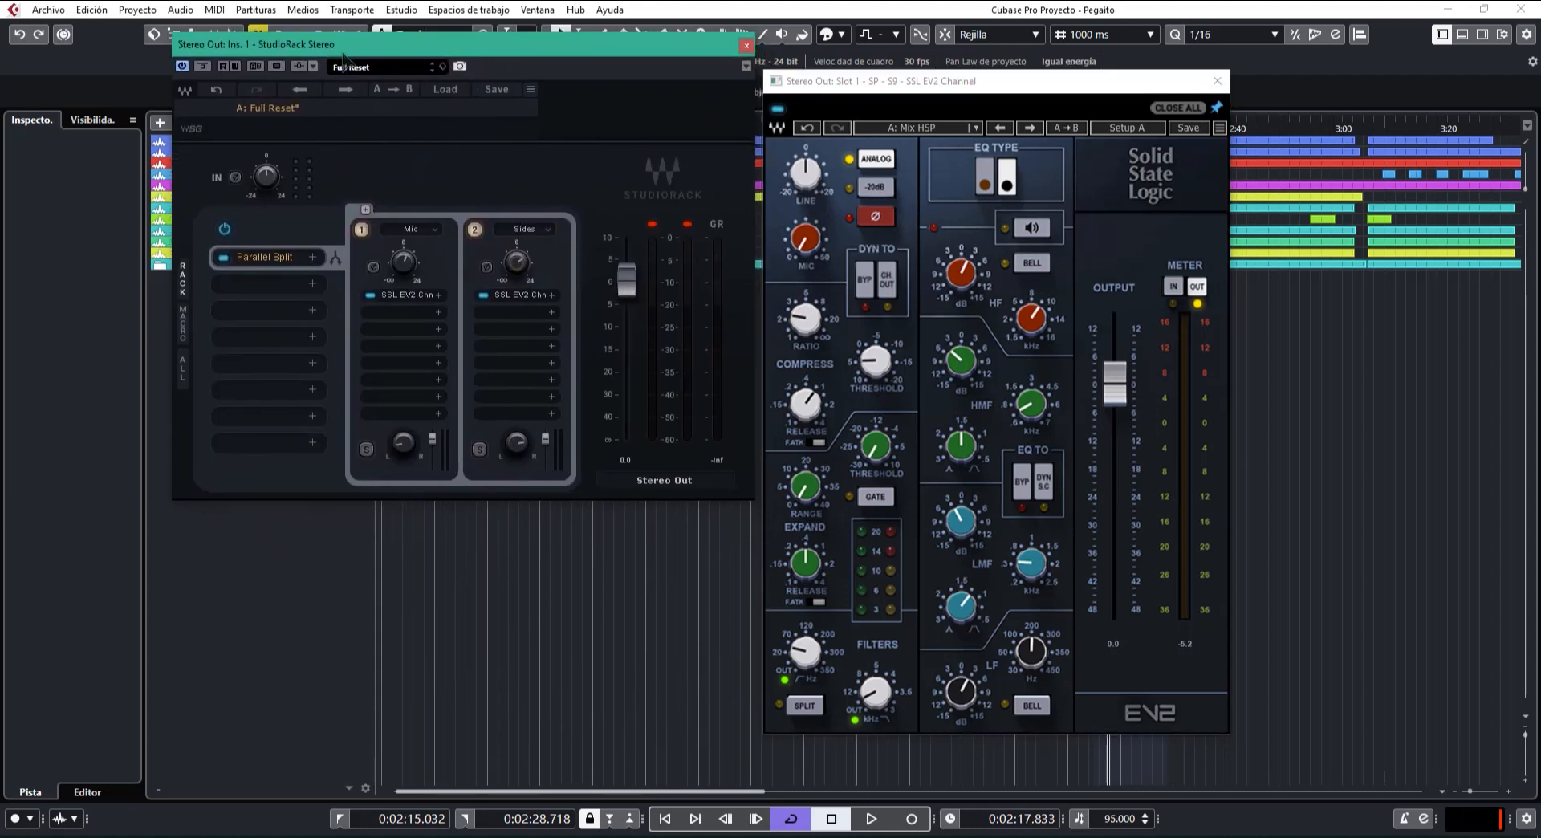
left_click_drag(868, 88, 881, 53)
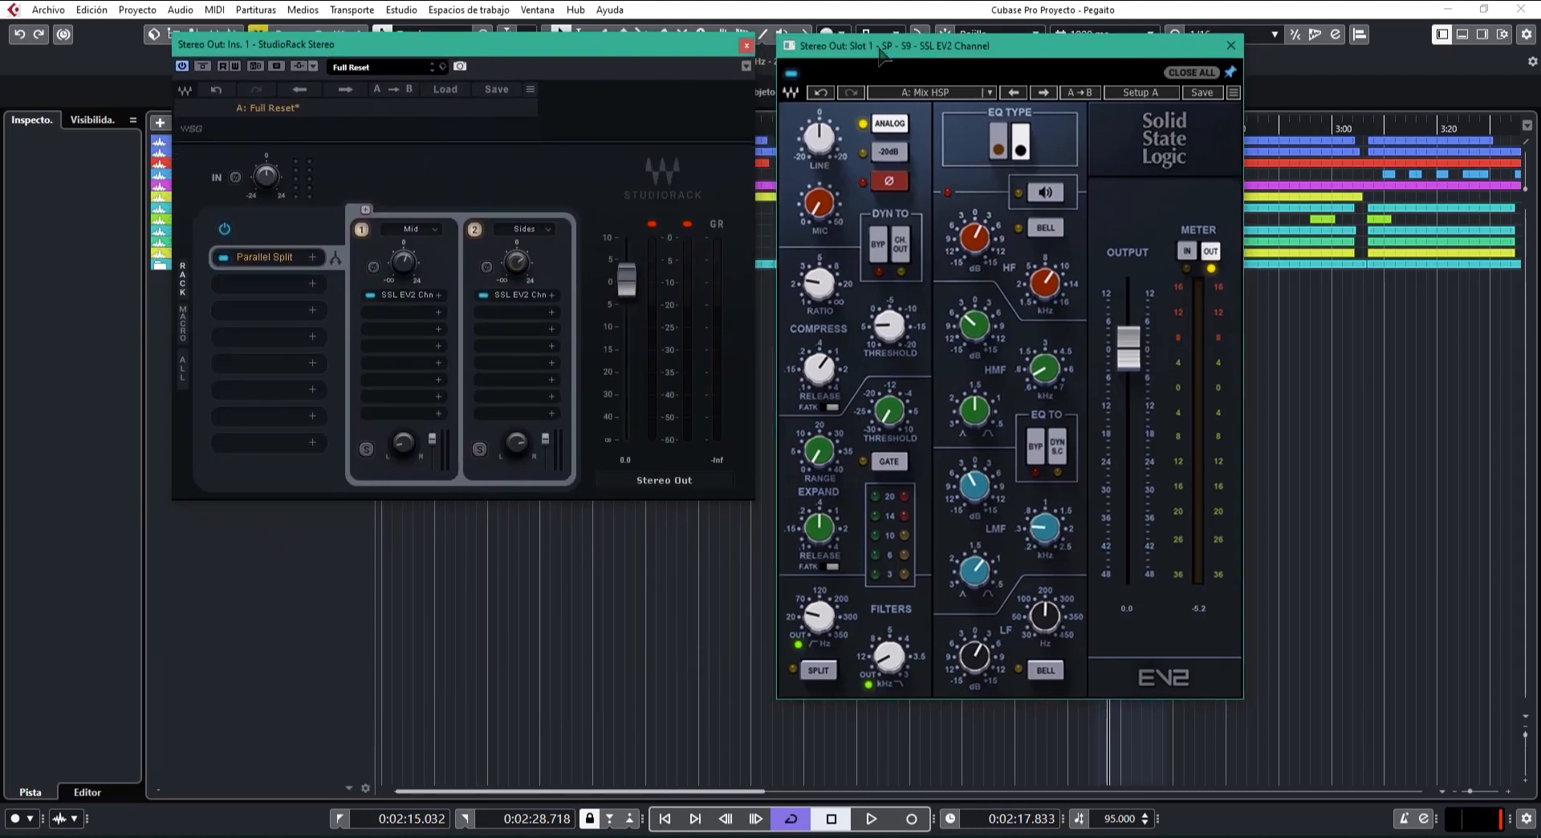